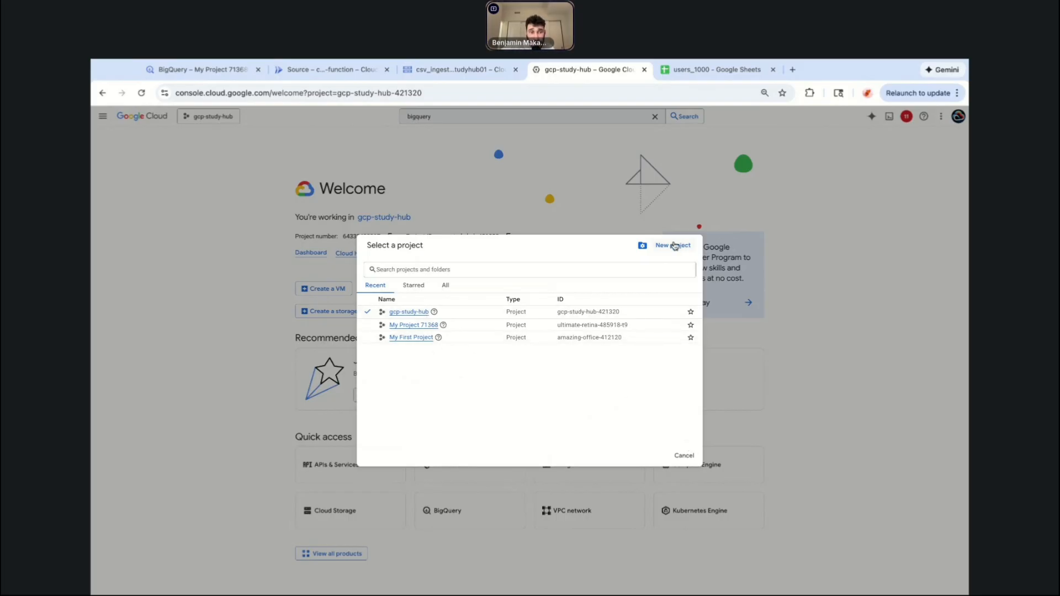
Start a new project and replace the default project name with My CSV Ingestion Projection.
click(674, 245)
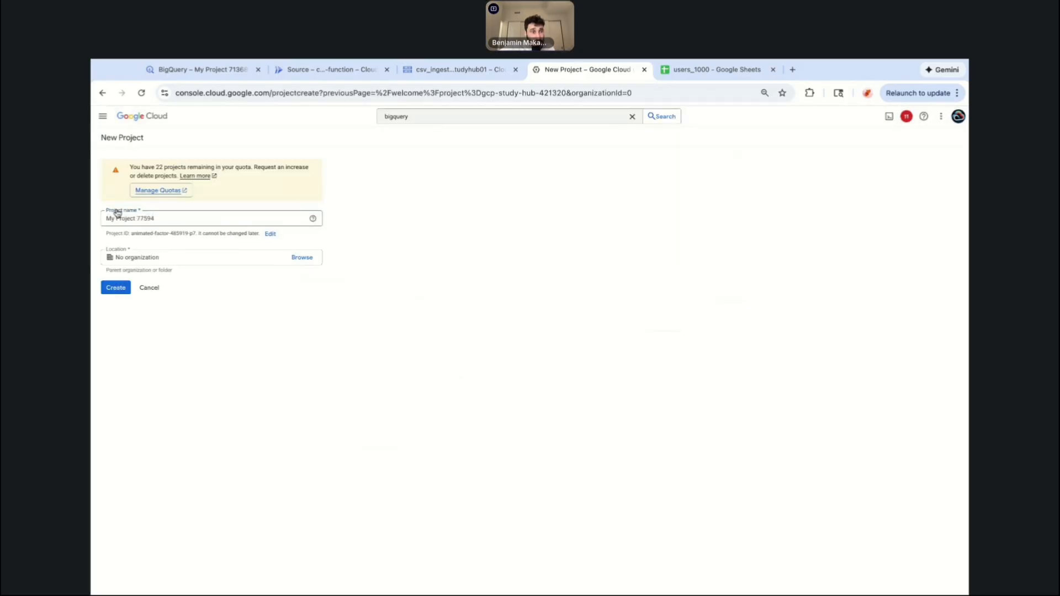
double_click(141, 219)
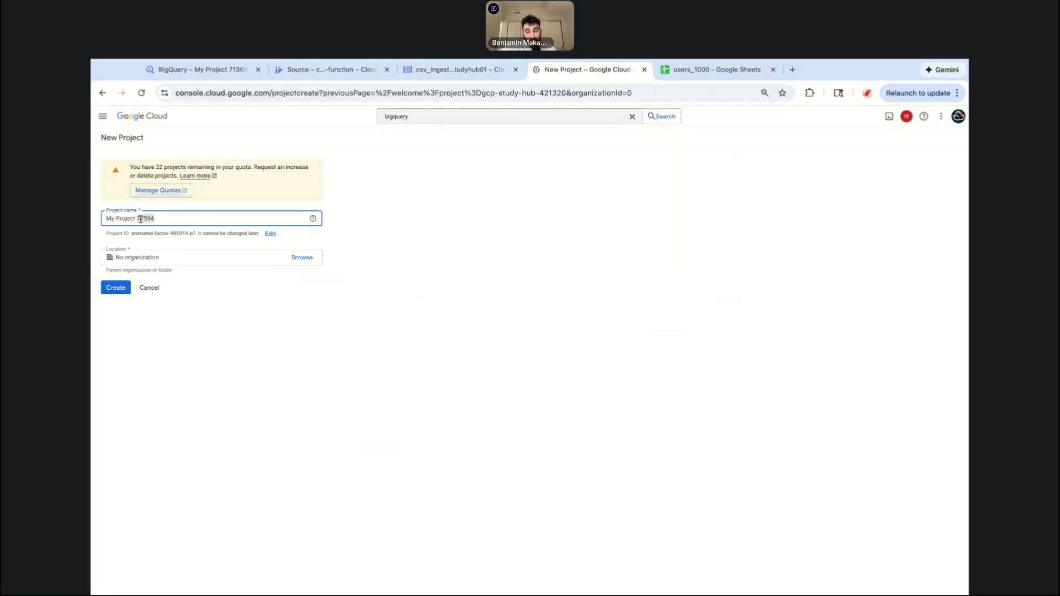
click(115, 221)
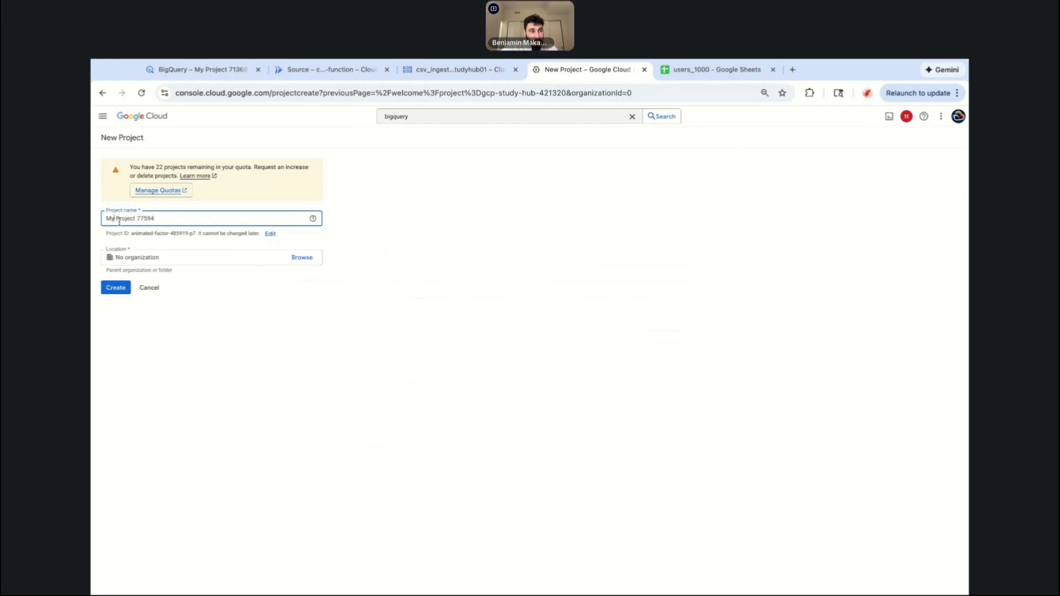
drag(116, 221, 158, 221)
text(CSV )
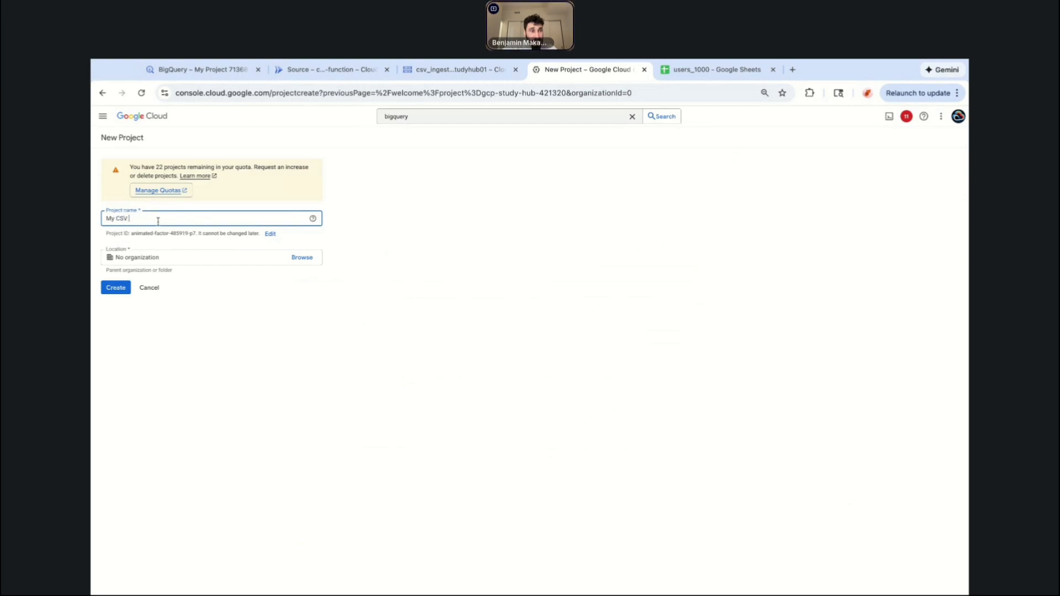
text(Ingestion Projection)
Correct the project name to My CSV Ingestion Project by removing the trailing letters.
click(266, 400)
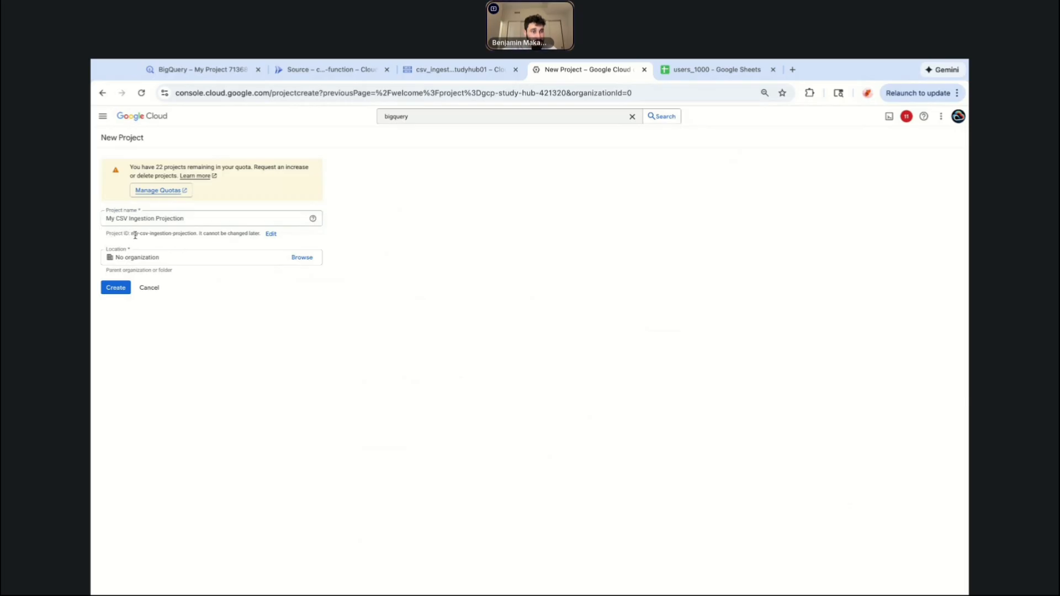
drag(107, 233, 196, 235)
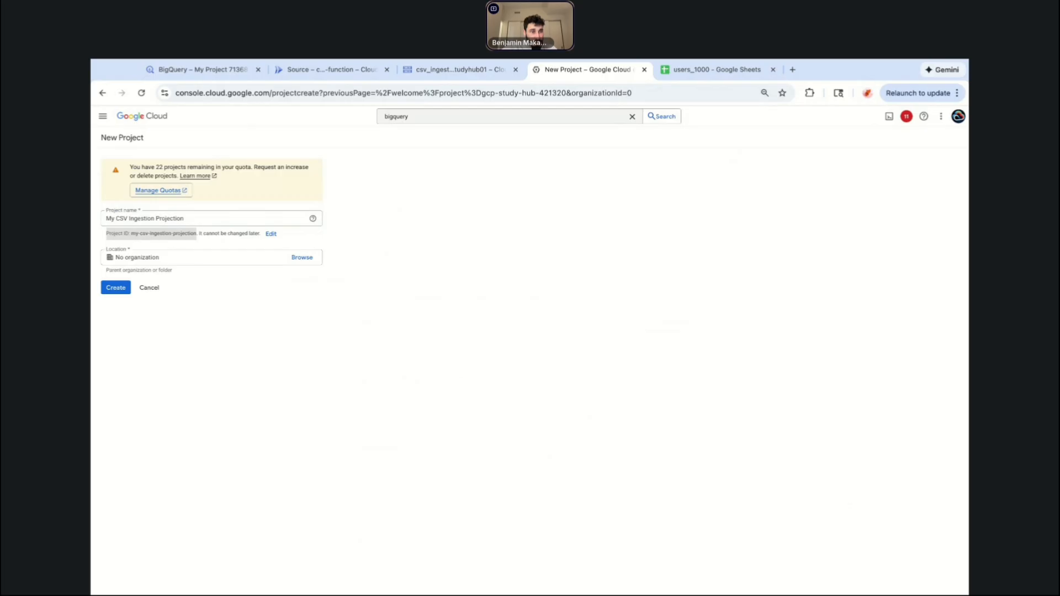
click(165, 234)
click(178, 218)
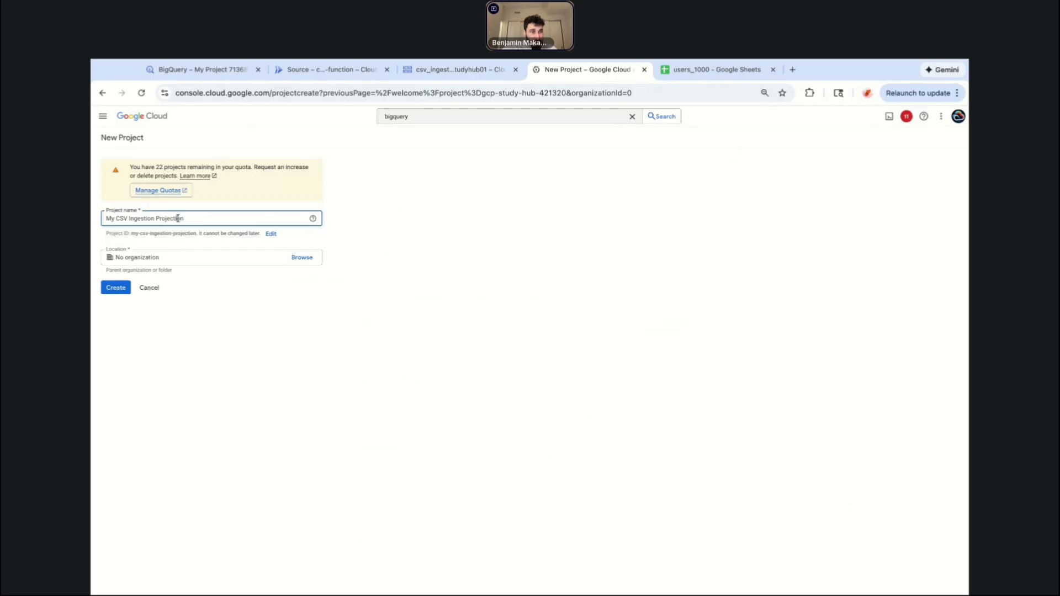
key(Delete)
key(Delete)
key(Delete)
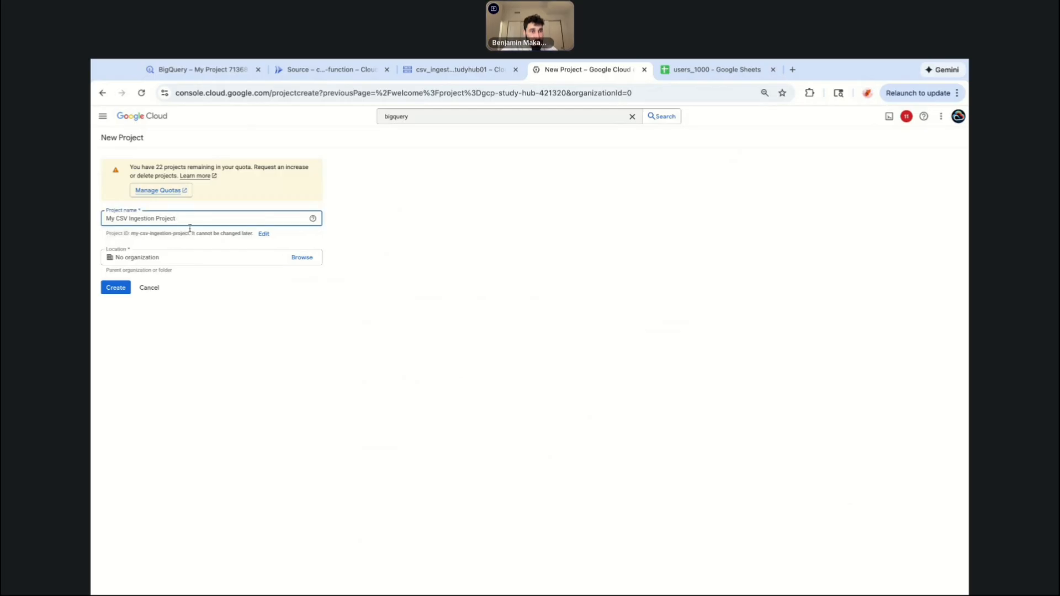
Open the project ID for editing, keep my-csv-ingestion-project, and create the project.
click(212, 388)
click(264, 235)
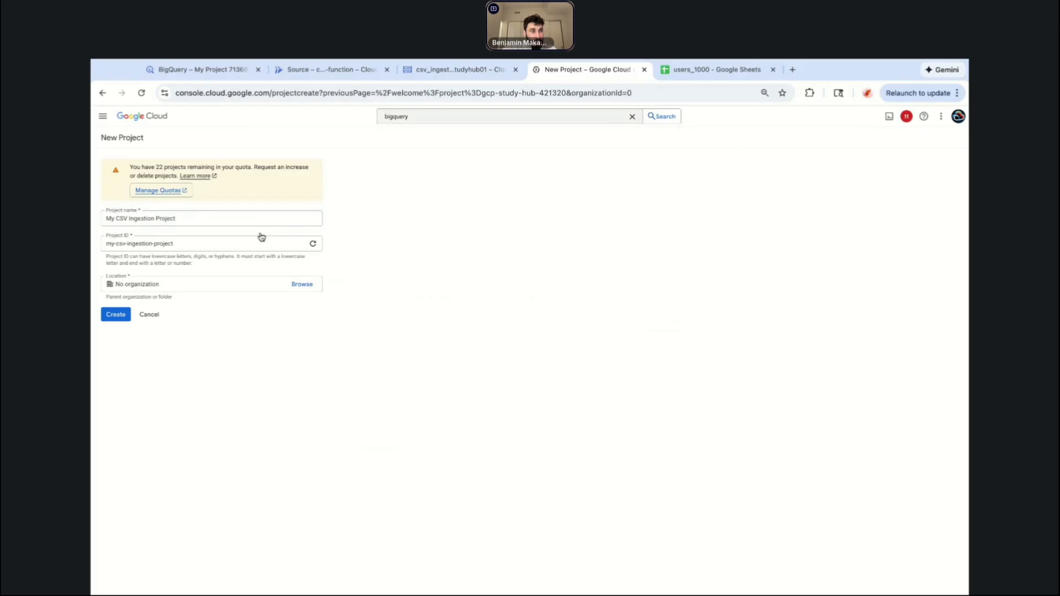
click(148, 243)
click(200, 327)
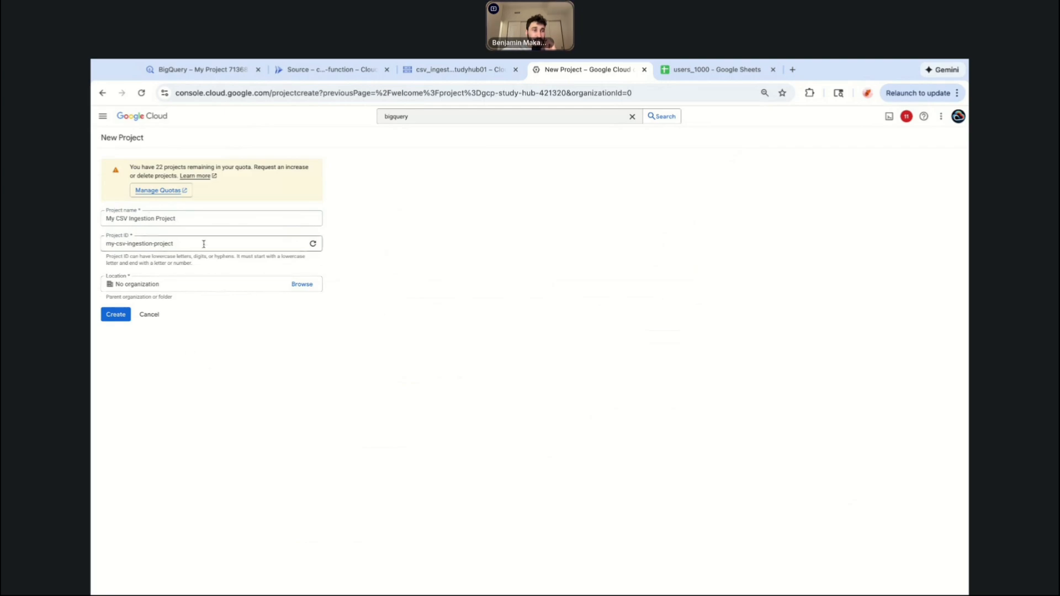
triple_click(107, 218)
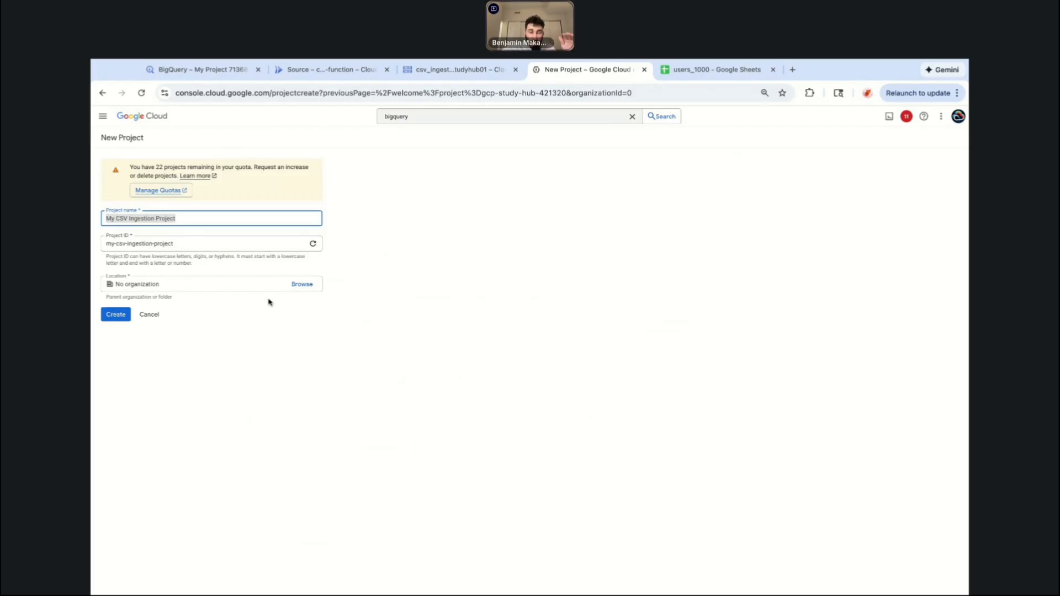
click(282, 407)
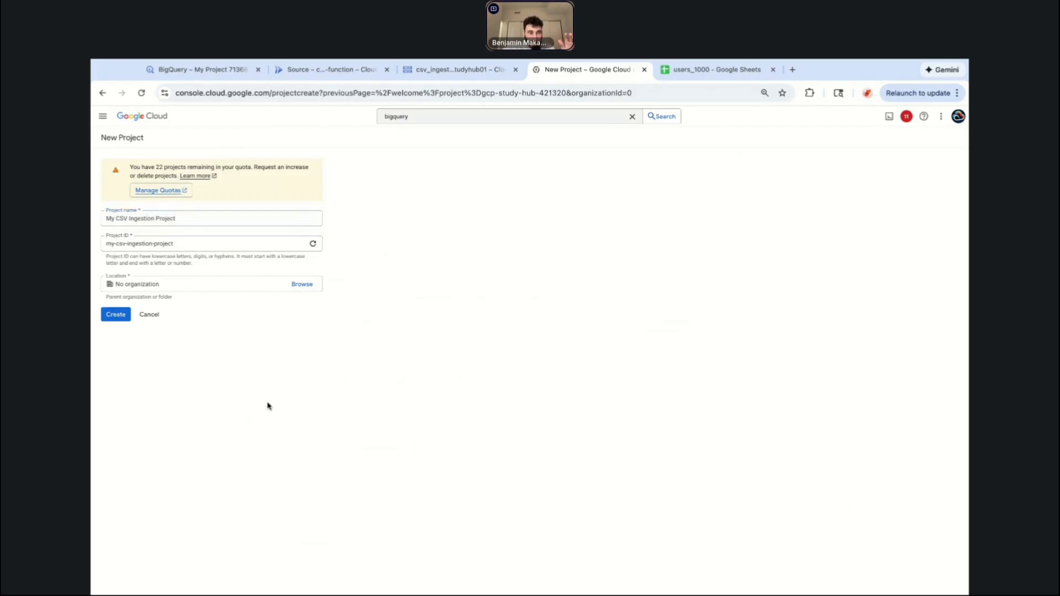
click(116, 314)
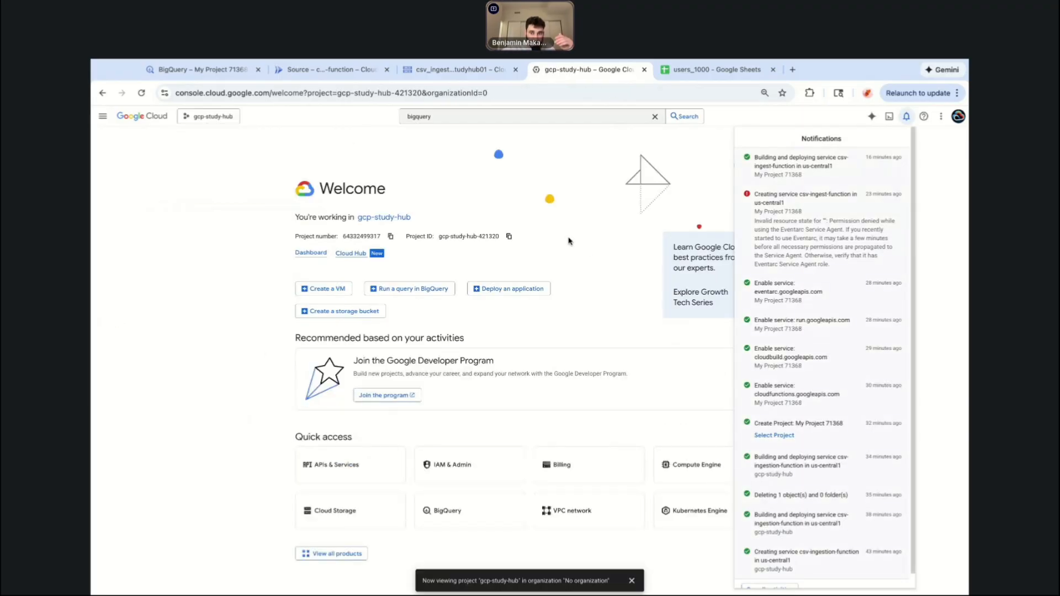
Switch the console to the My CSV Ingestion Project using the project picker.
click(709, 142)
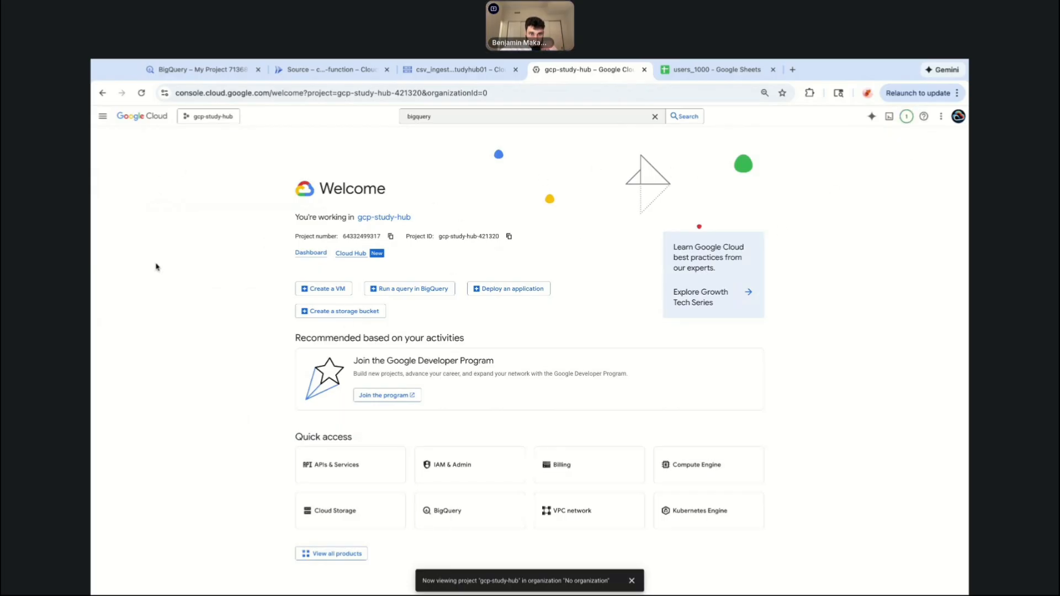
click(208, 117)
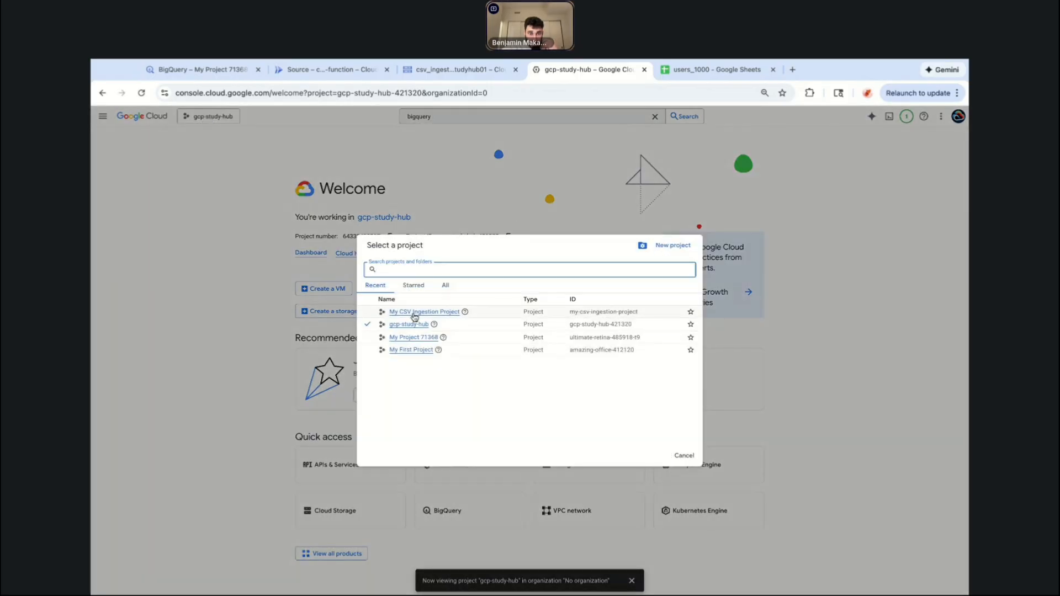
click(277, 208)
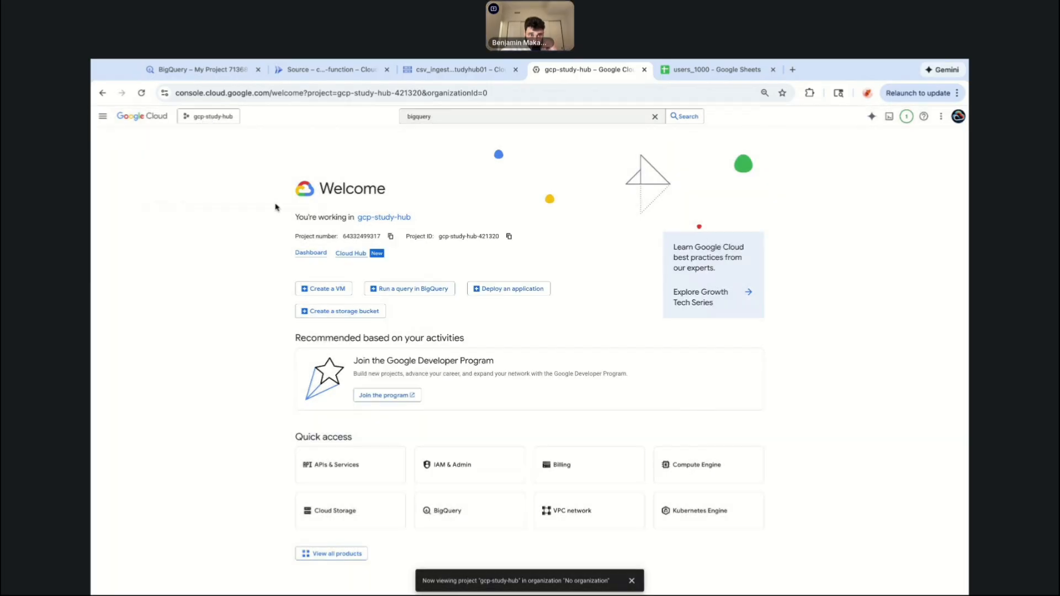
click(225, 117)
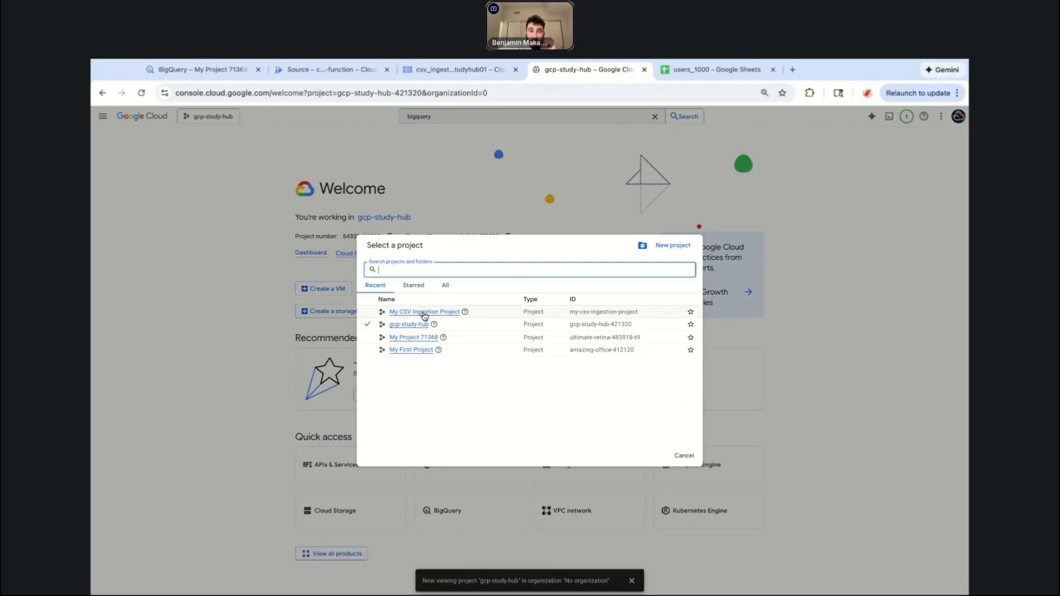
click(445, 285)
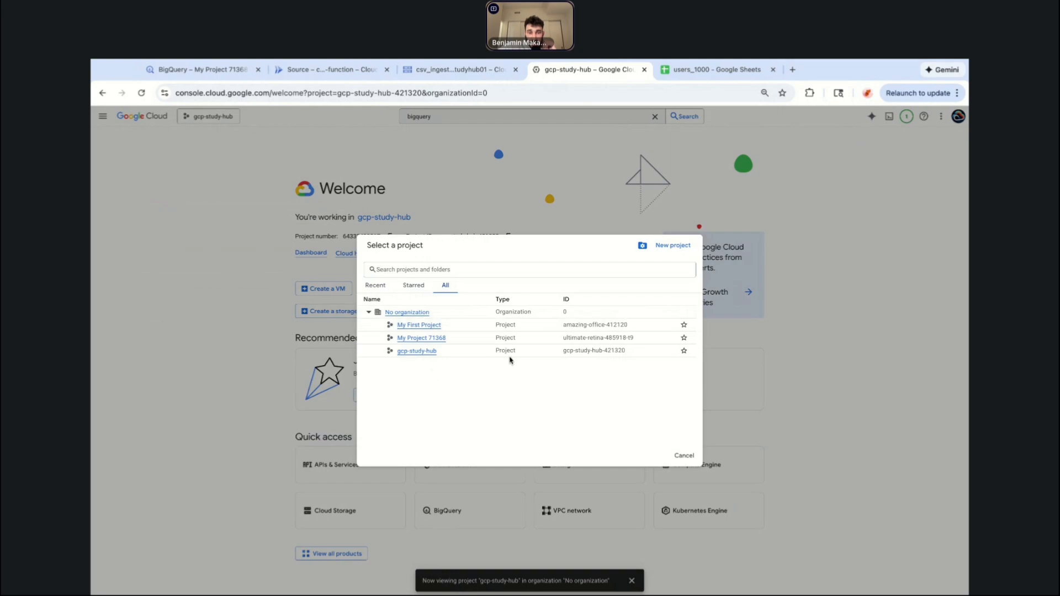
click(684, 455)
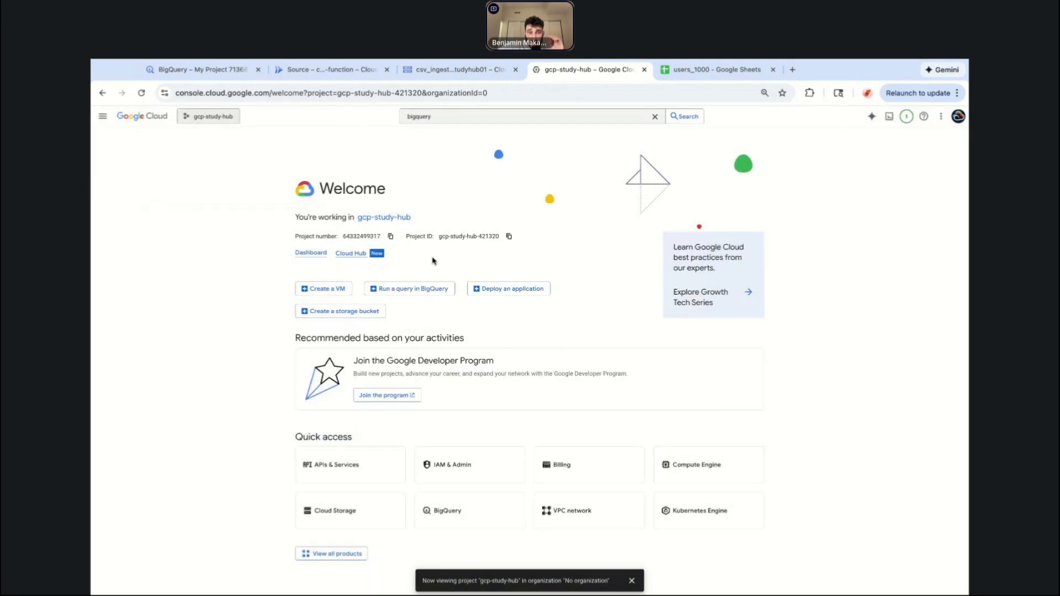
click(210, 116)
click(436, 313)
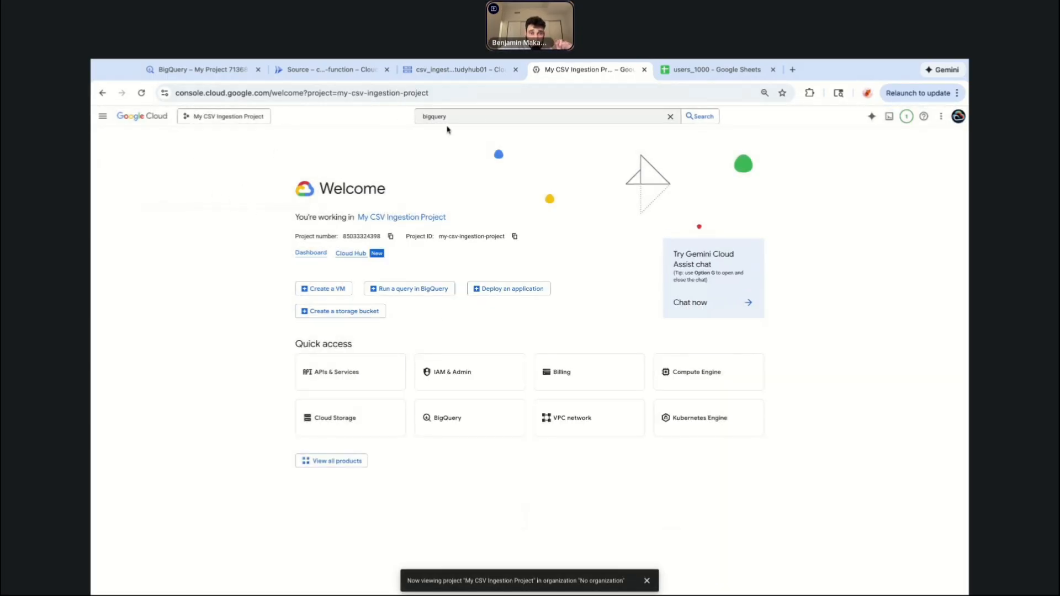
Clear the previous bigquery text from the console search box.
click(466, 116)
key(BackSpace)
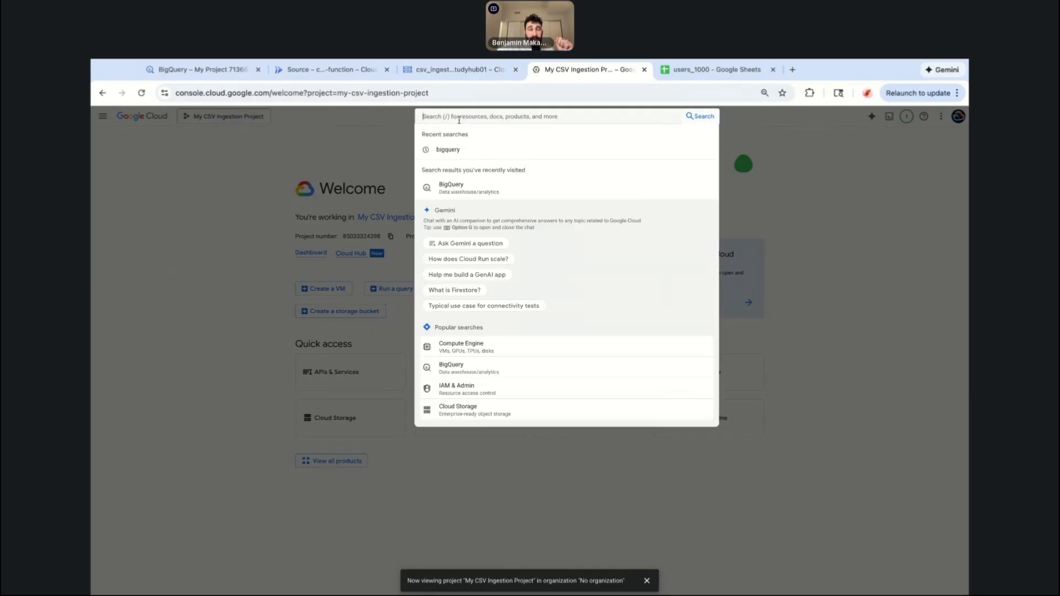
click(245, 185)
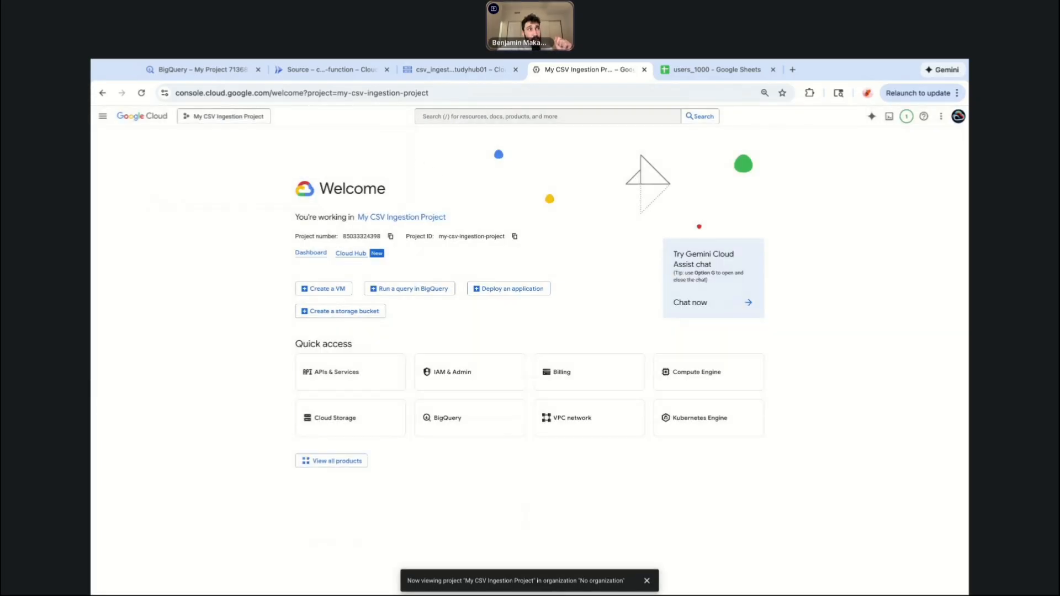
key(super+Tab)
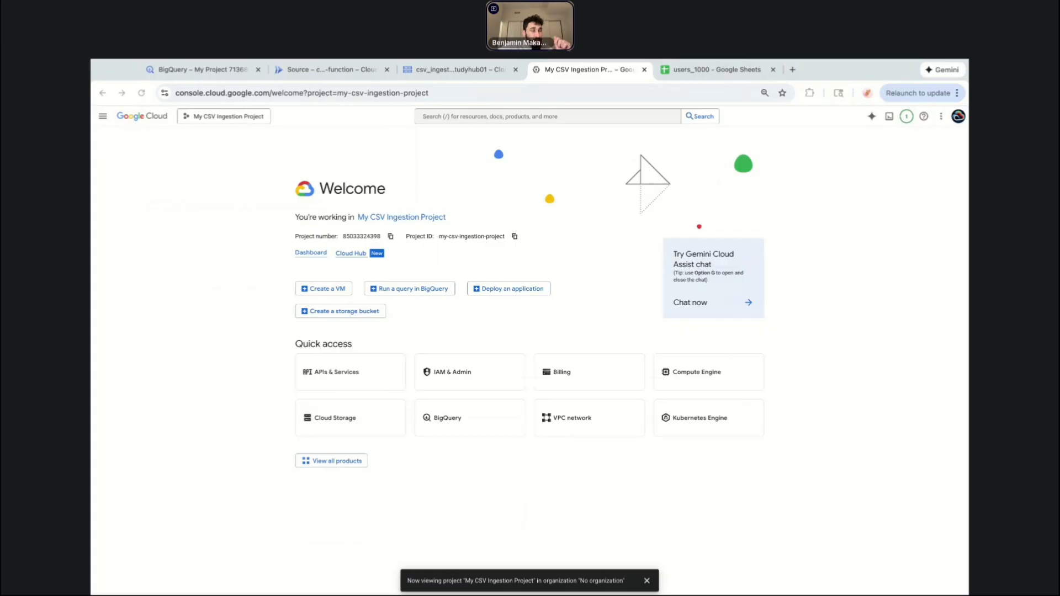
click(197, 382)
key(super+Tab)
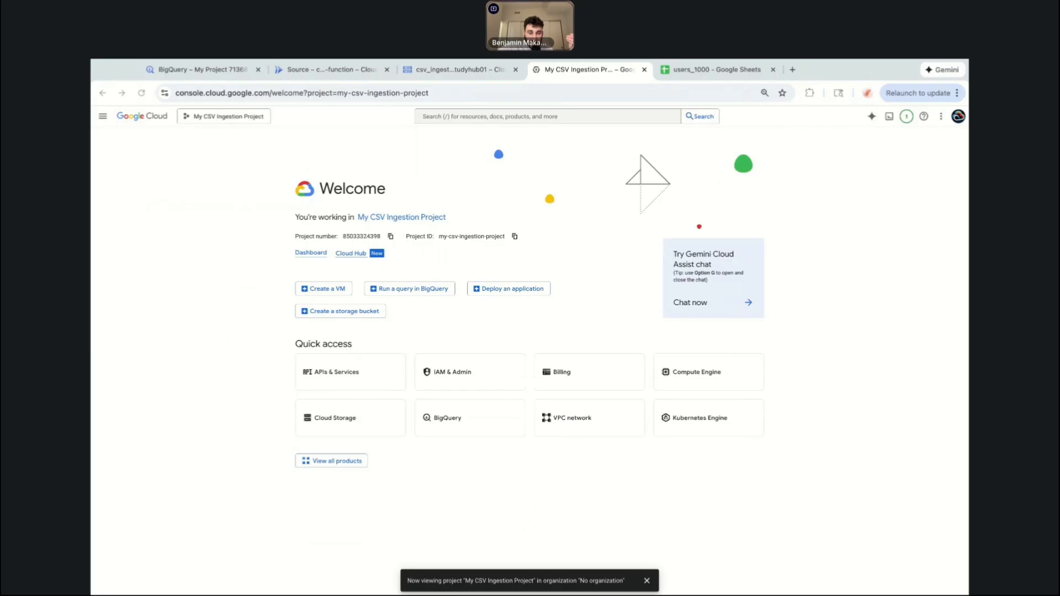
click(118, 183)
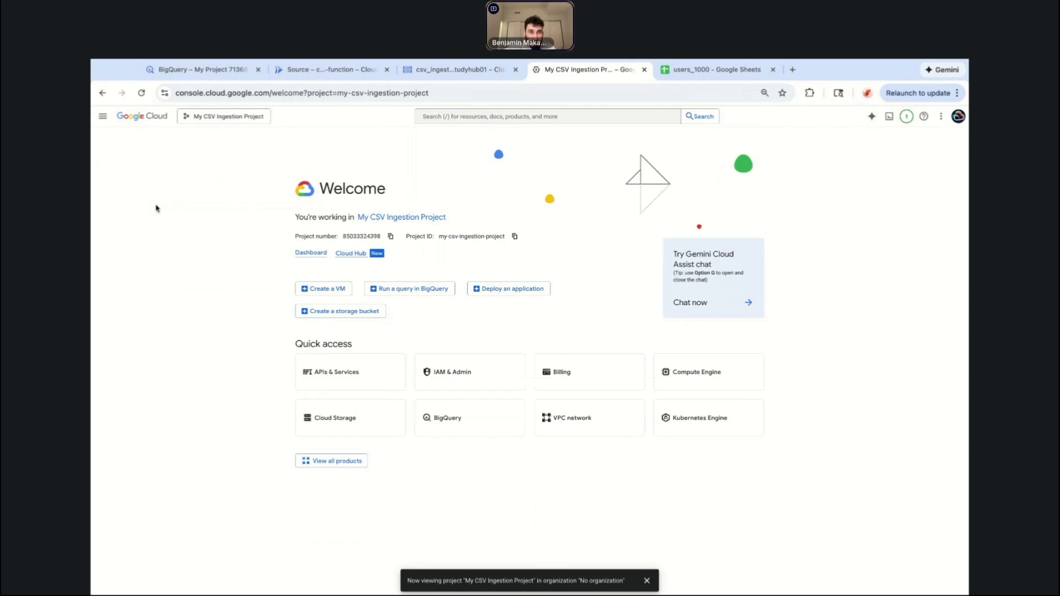
Switch to the users_1000 spreadsheet and examine its customer columns and rows.
click(718, 69)
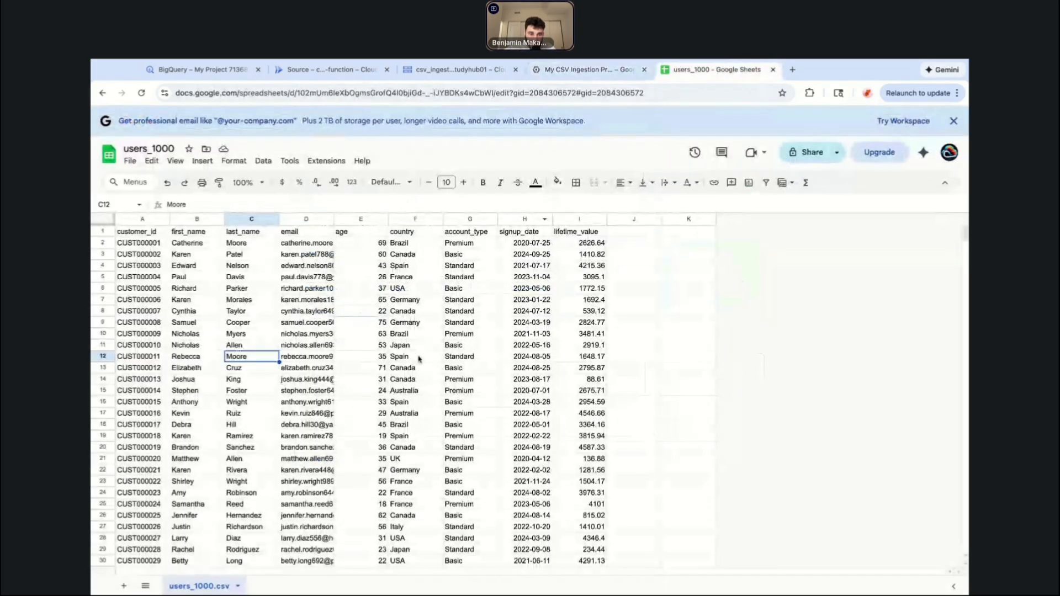
click(140, 277)
drag(138, 245, 579, 415)
scroll(579, 402, down, 6)
scroll(580, 406, down, 12)
scroll(580, 415, up, 13)
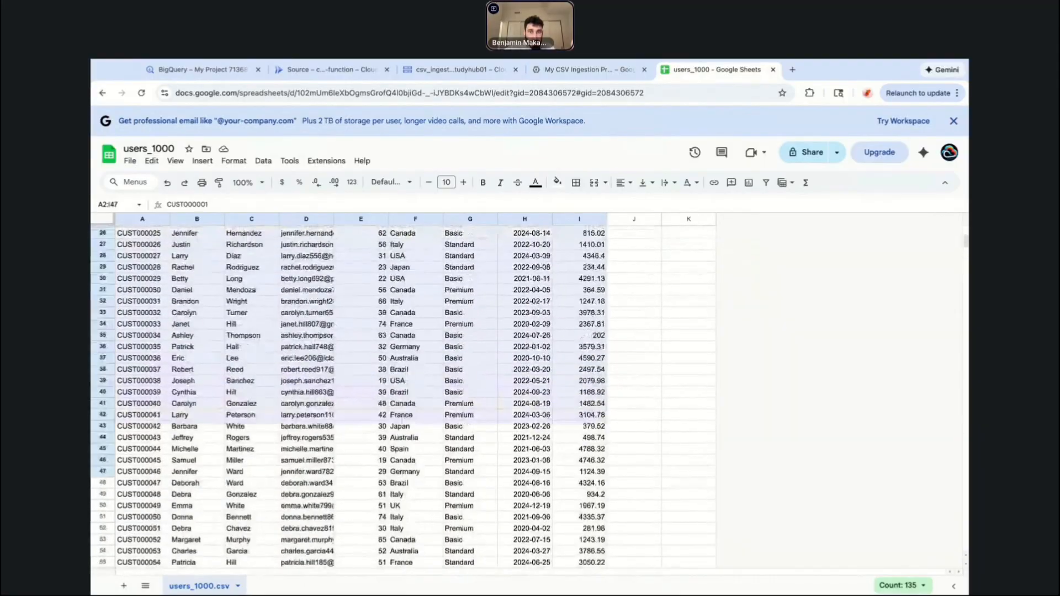
scroll(580, 387, up, 8)
click(579, 368)
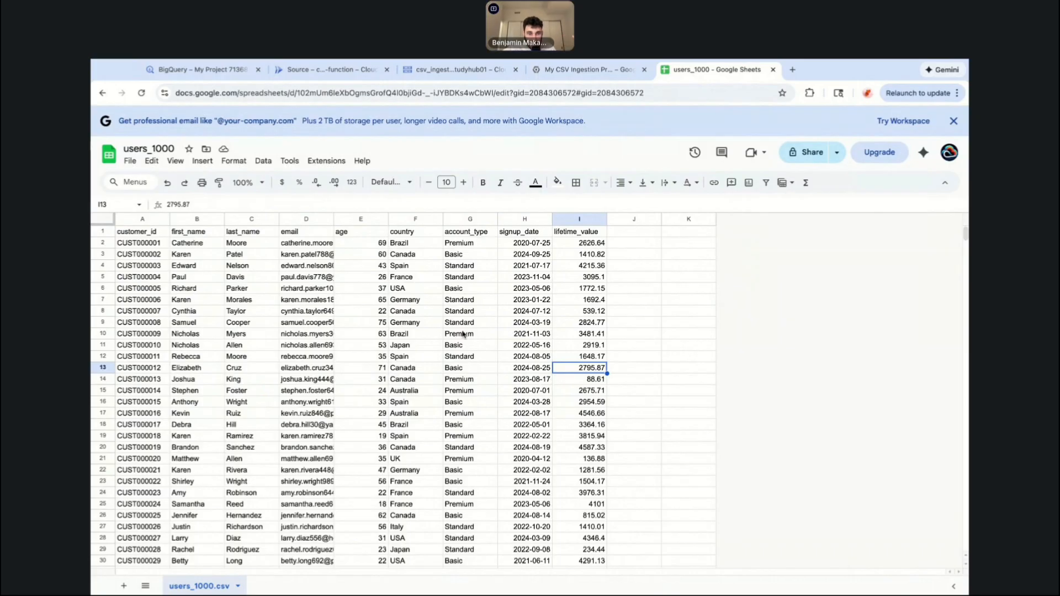
click(527, 266)
drag(527, 266, 527, 324)
click(526, 368)
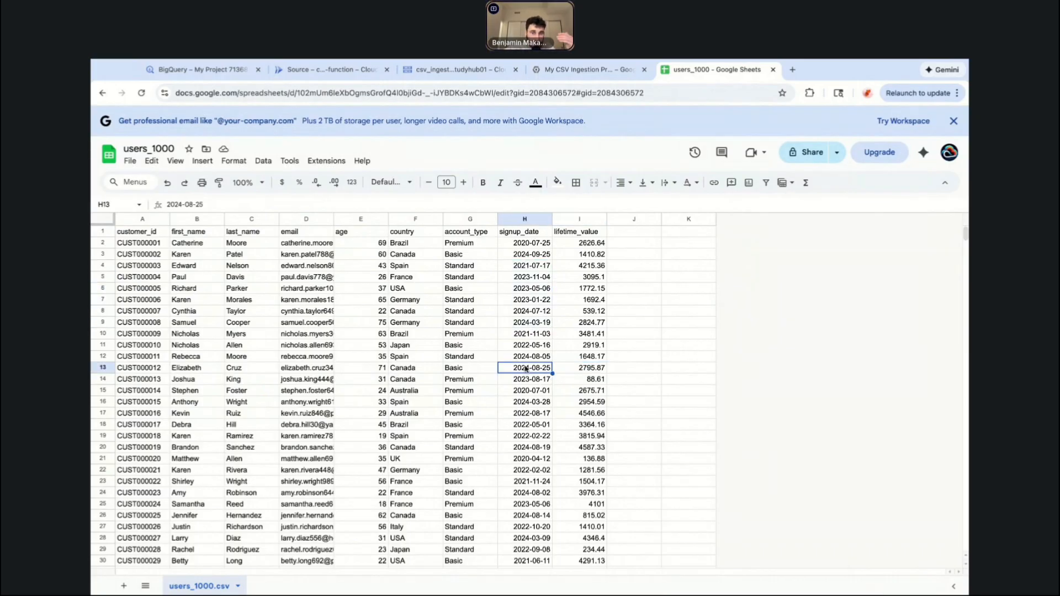
click(590, 245)
drag(591, 245, 591, 492)
click(586, 526)
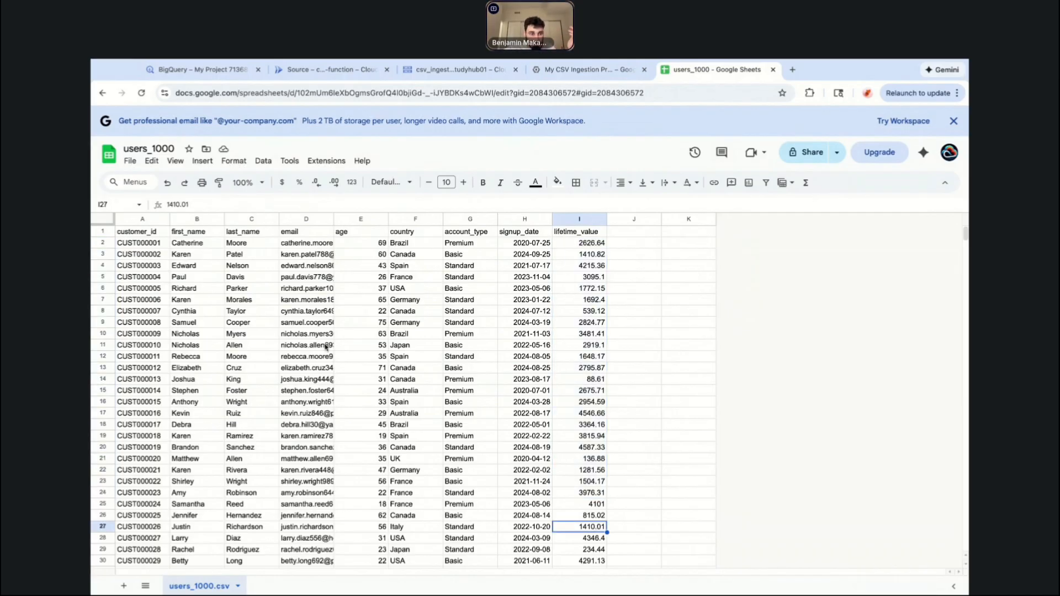
Select a small block of customer rows across several columns to inspect the data layout.
click(139, 243)
key(shift+Right)
key(shift+Right)
key(shift+Right)
key(shift+Down)
key(shift+Down)
key(shift+Right)
key(shift+Right)
key(shift+Down)
key(shift+Down)
key(shift+Right)
key(shift+Right)
key(shift+Down)
key(shift+Down)
key(shift+Down)
key(shift+Right)
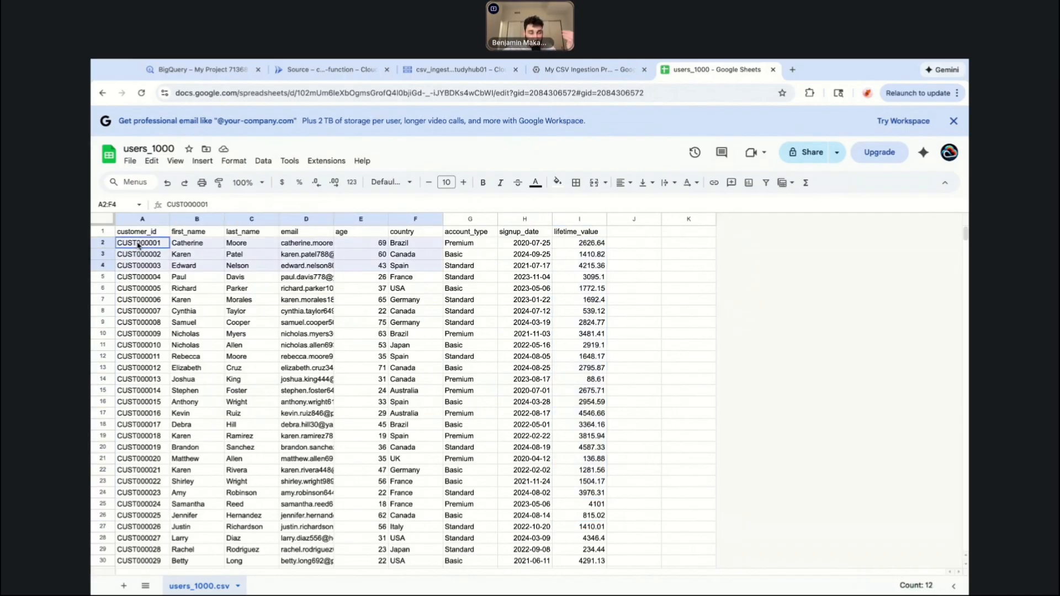
click(525, 368)
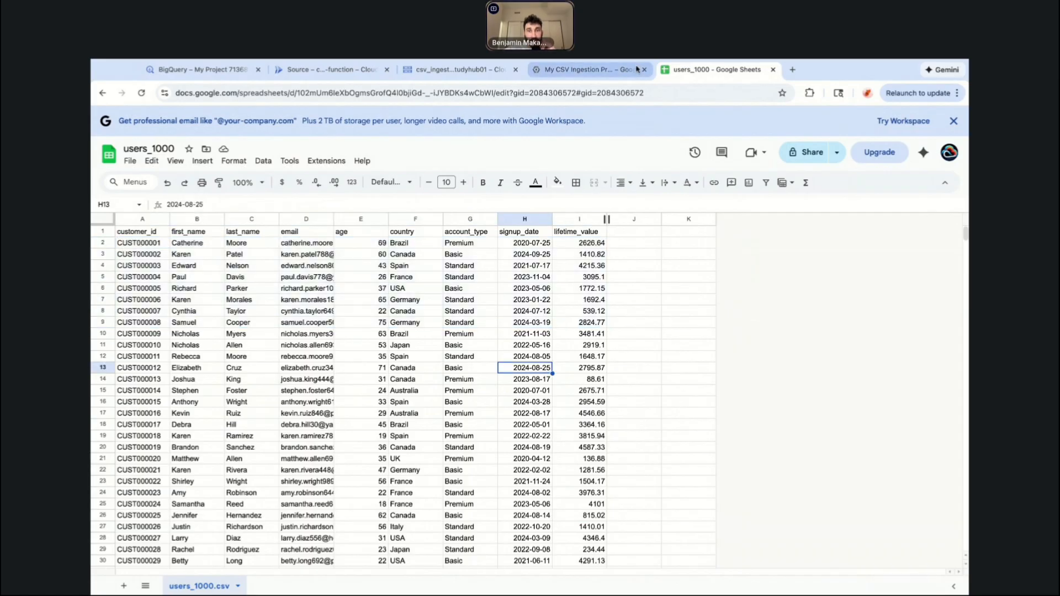
click(586, 73)
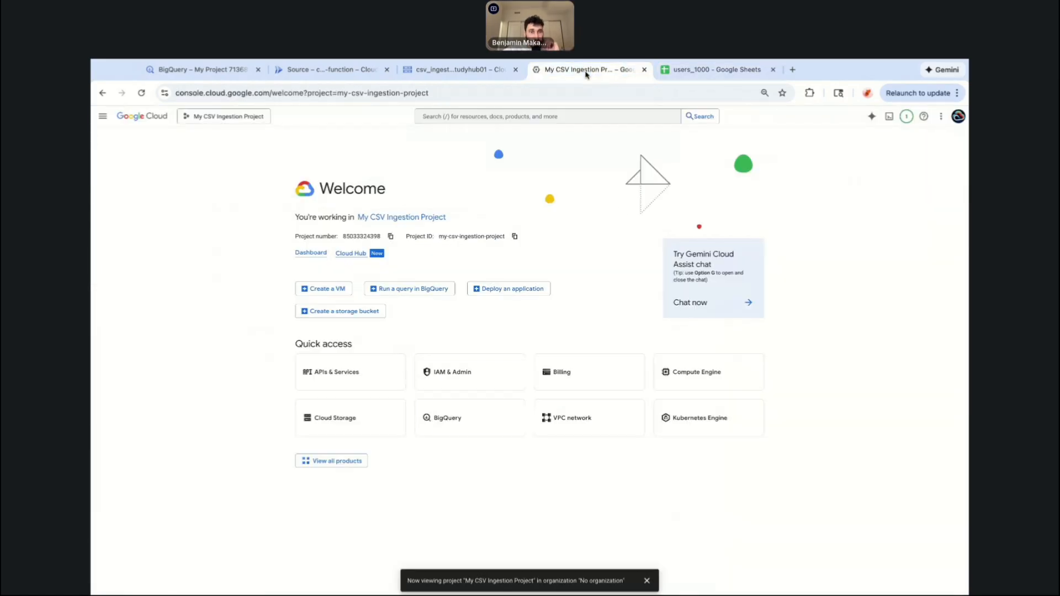
click(718, 70)
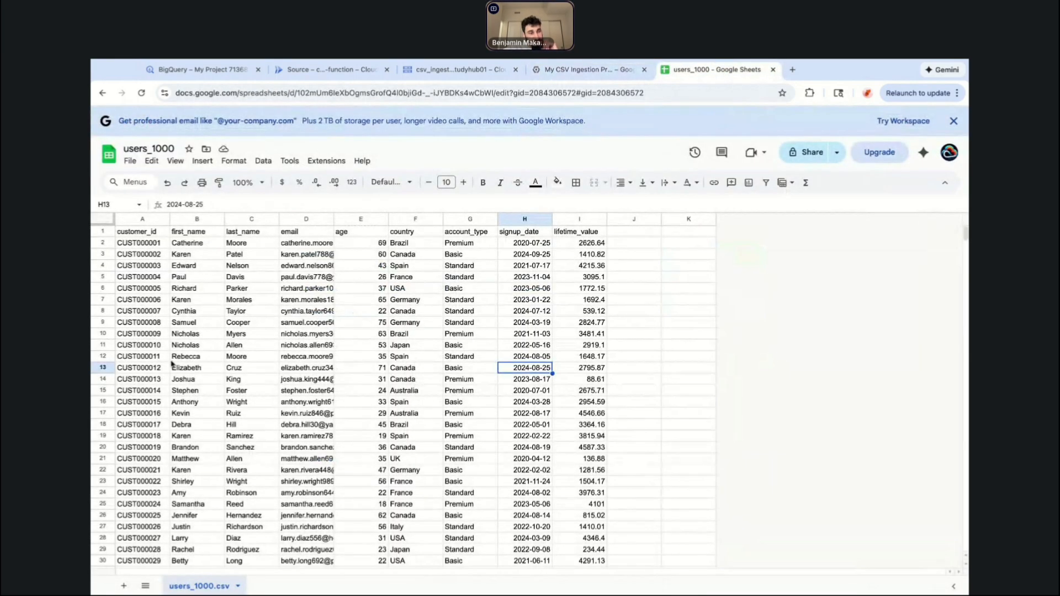
click(151, 368)
click(347, 367)
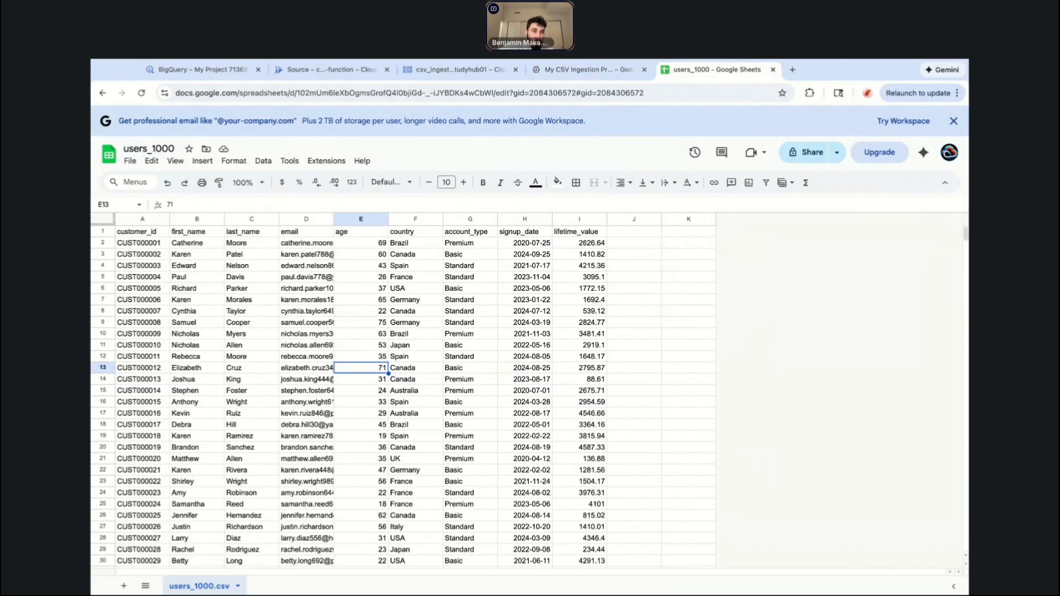
Close the Cloud Functions source and storage bucket tabs, keeping the My CSV Ingestion Project console open.
click(456, 81)
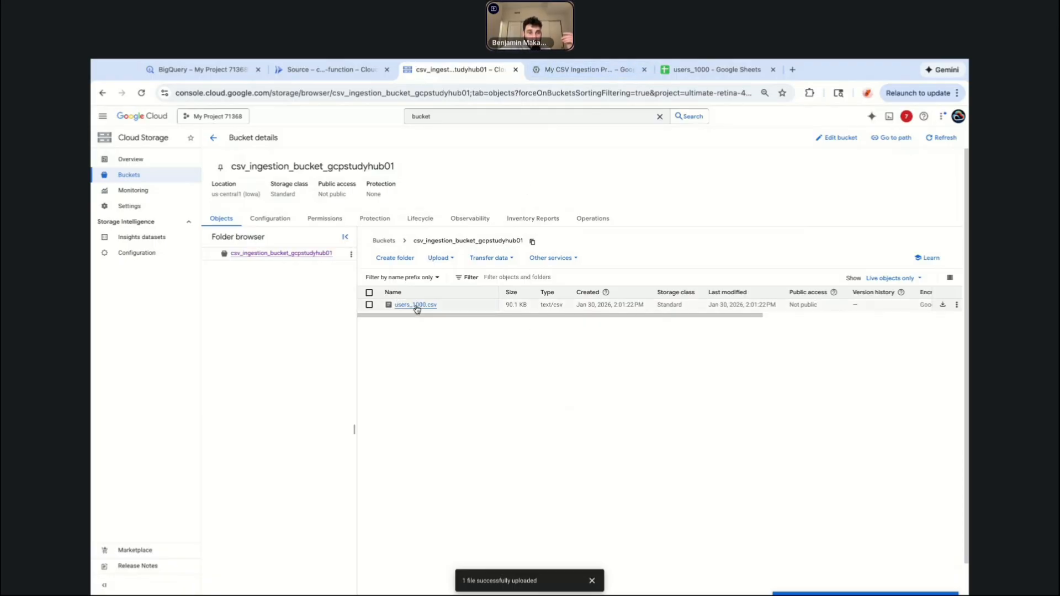
click(575, 70)
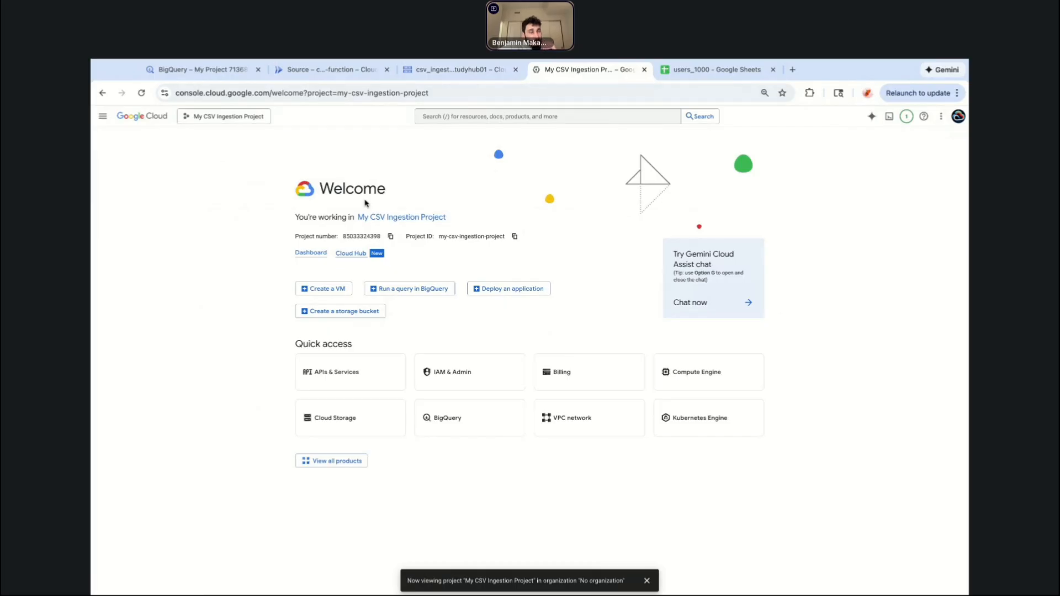
click(387, 69)
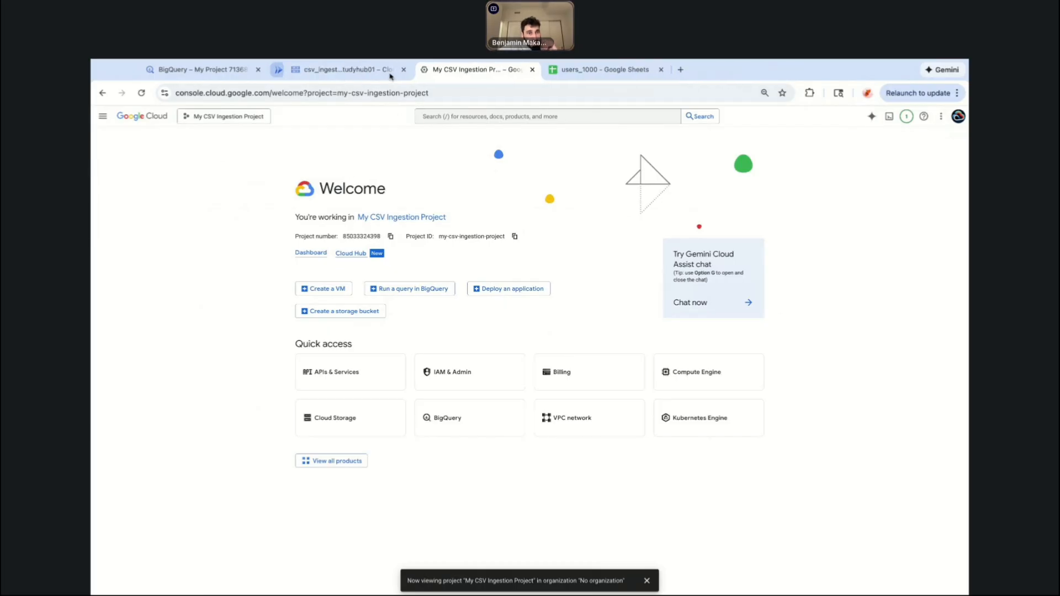
click(388, 70)
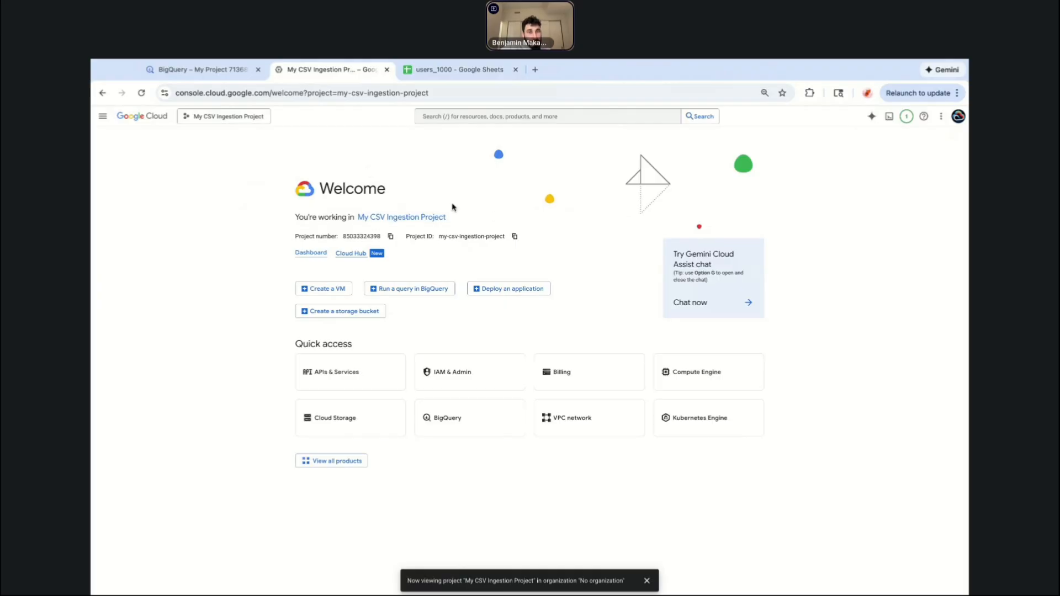
Open APIs & Services through the console search.
click(471, 116)
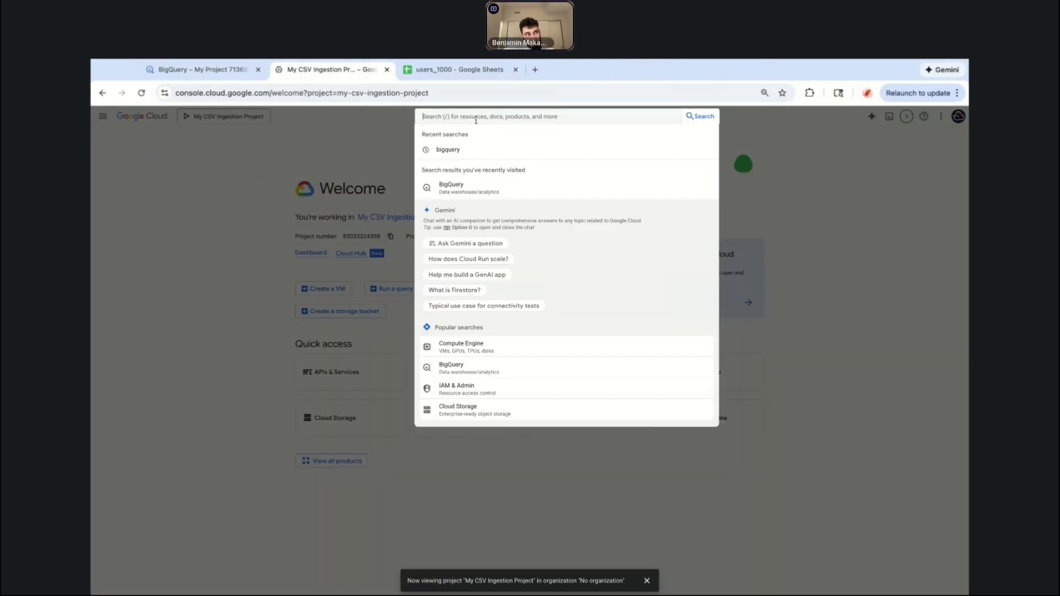
text(bi)
key(BackSpace)
key(BackSpace)
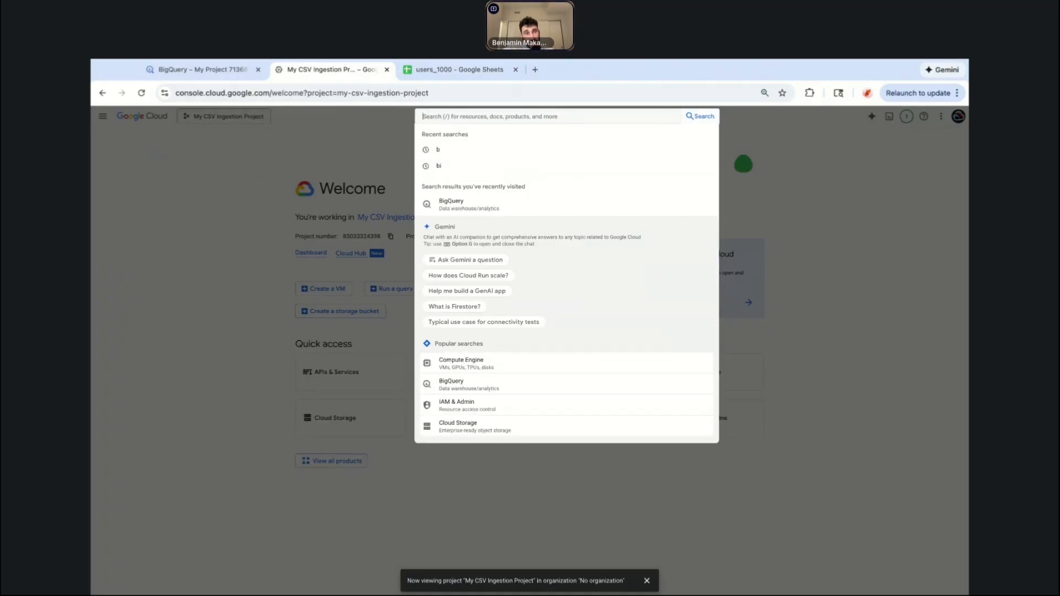
text(api gateway)
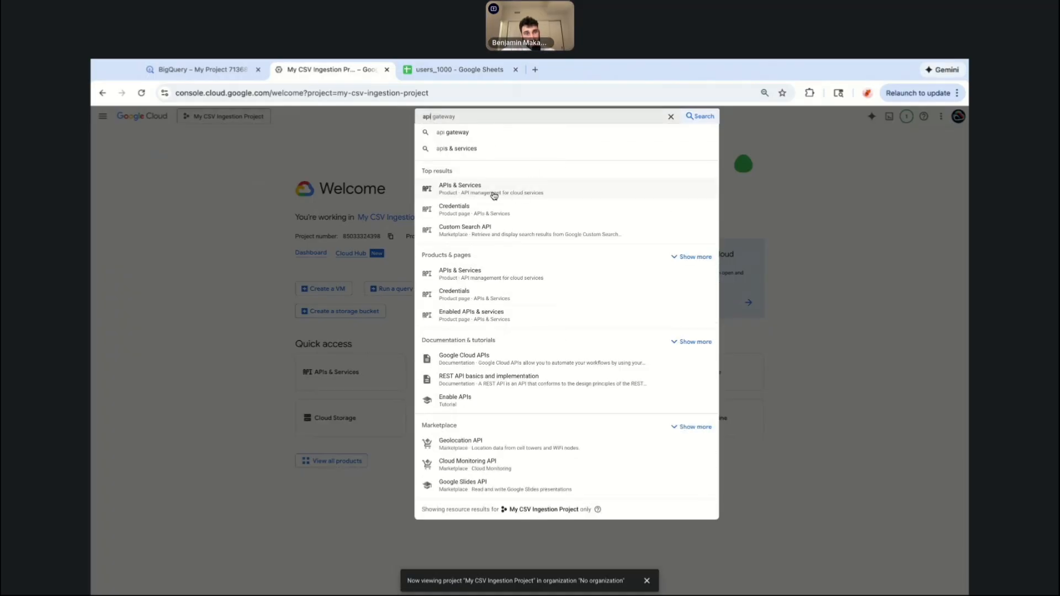
click(489, 193)
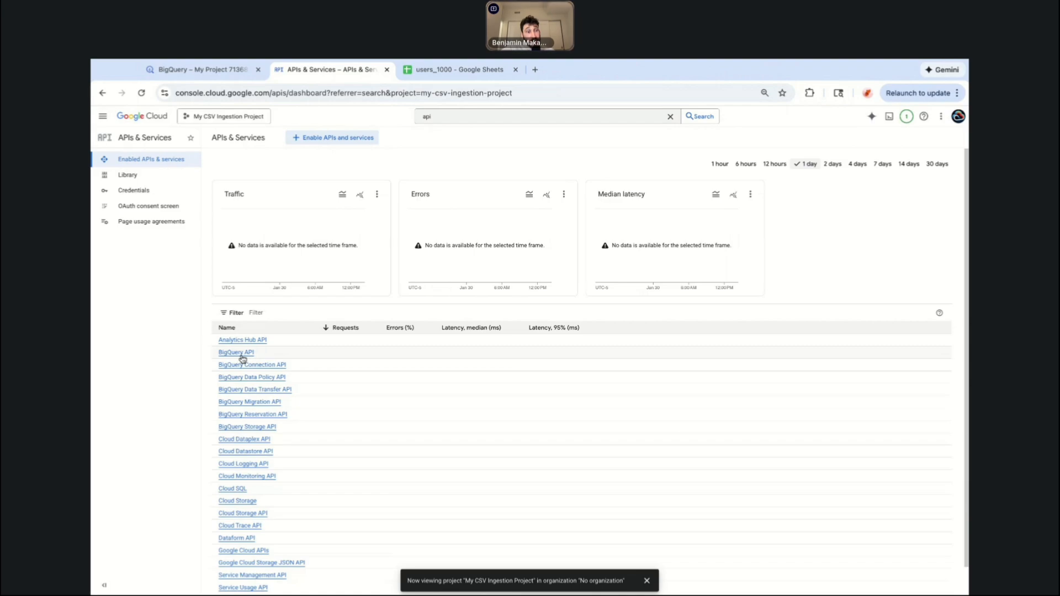
Open the API Library, search for cloud functions api, and enable the Cloud Functions API.
scroll(247, 359, down, 1)
scroll(287, 276, up, 1)
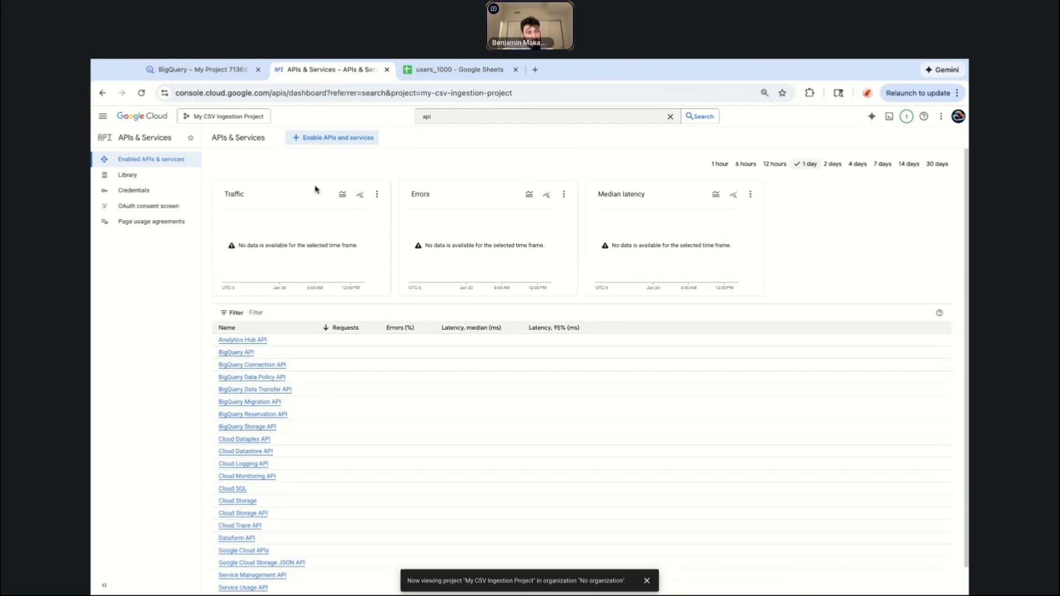
click(314, 137)
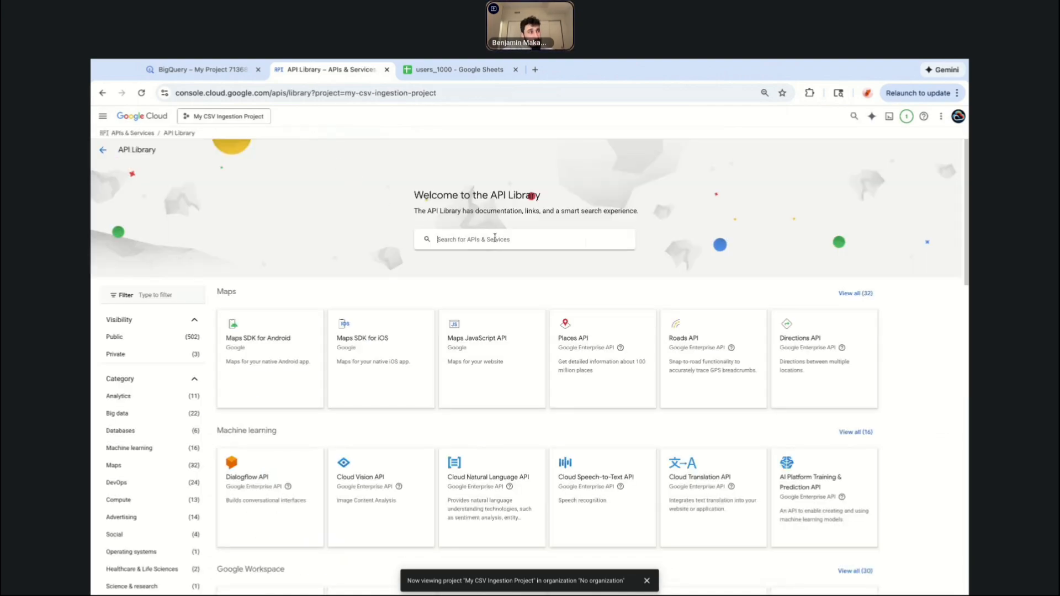
text(cloud fu)
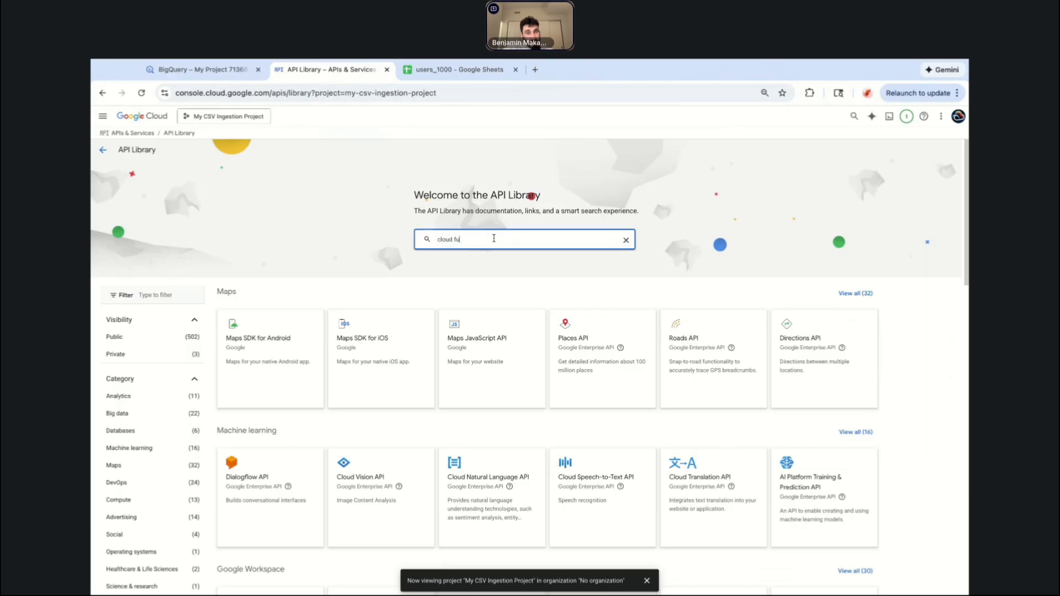
text(nctions api)
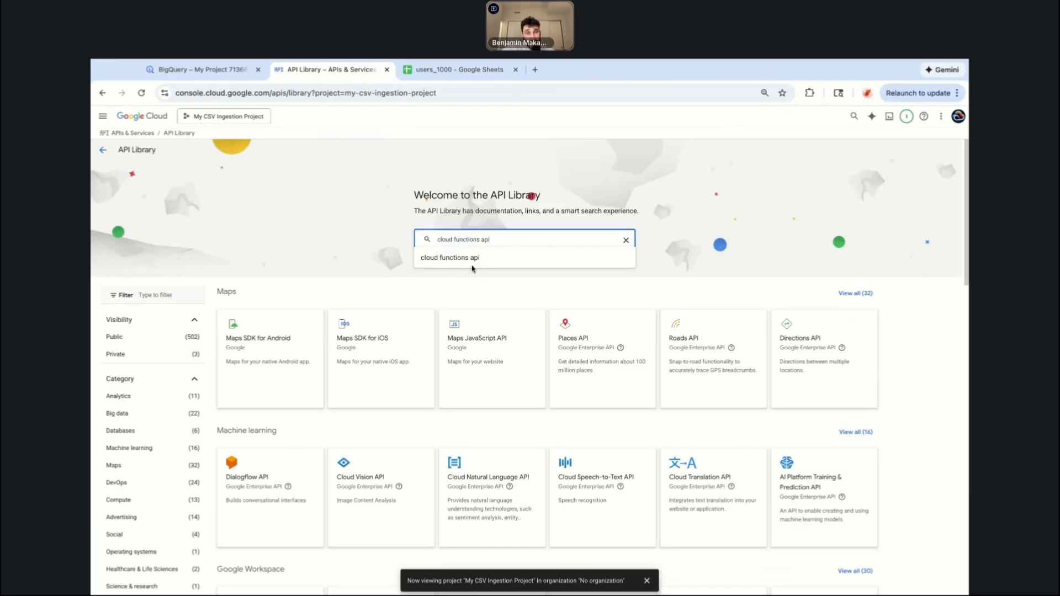
click(500, 267)
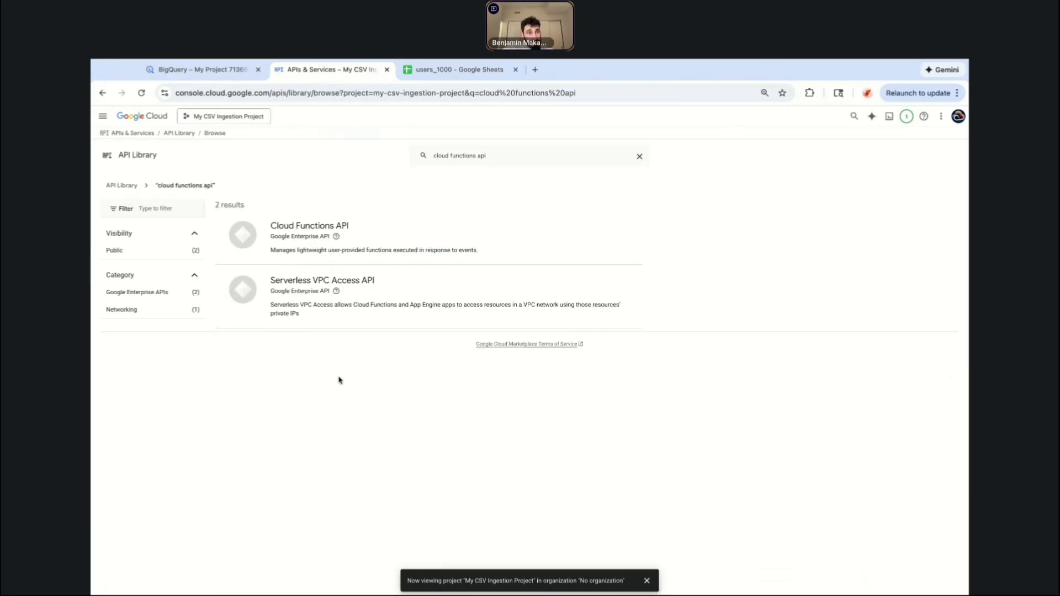
click(343, 225)
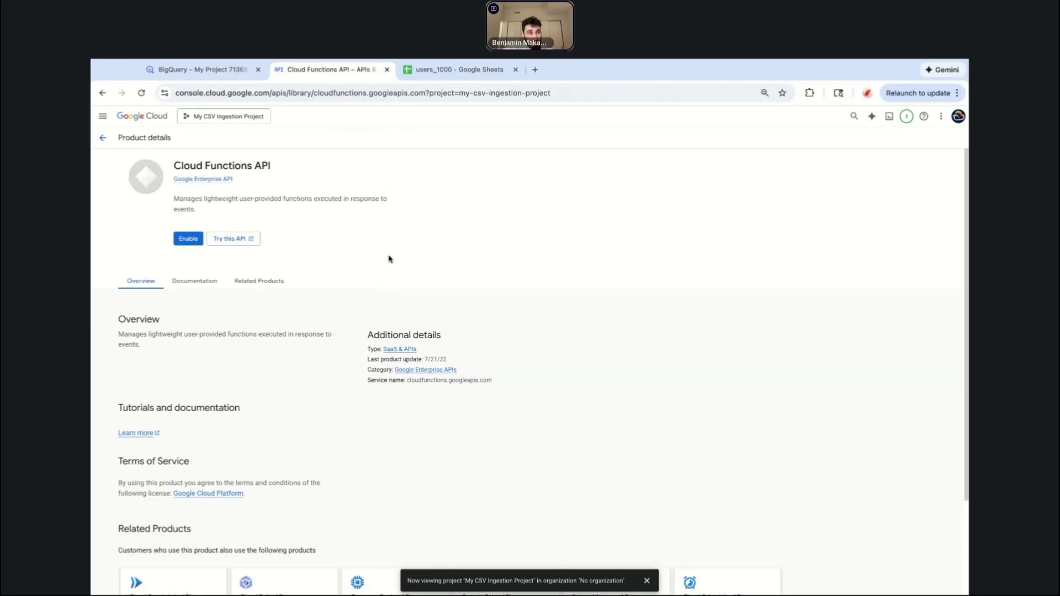
click(183, 245)
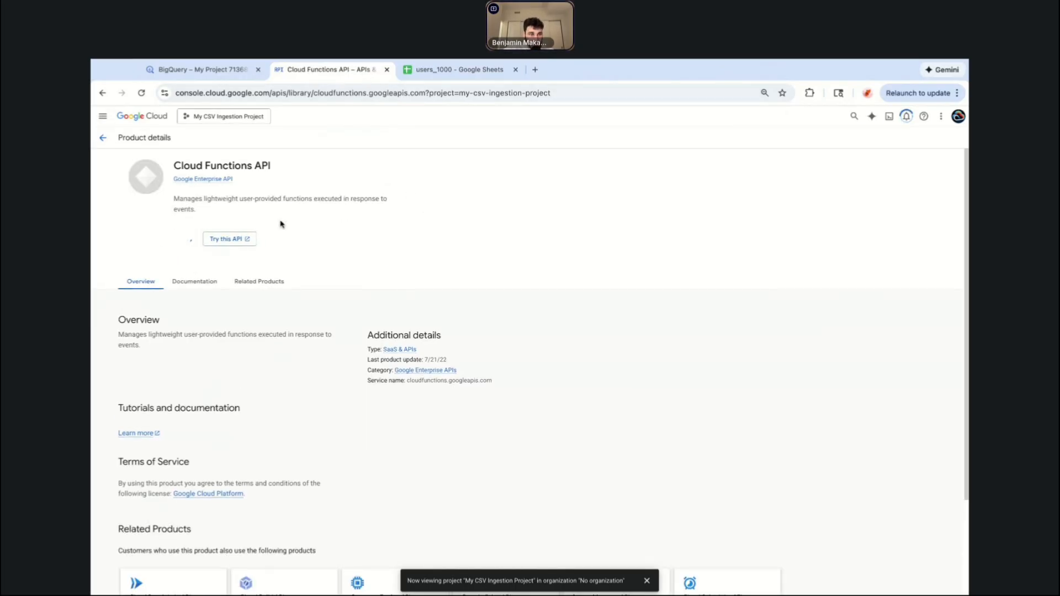
Search the API Library for cloud build api and enable the Cloud Build API.
click(103, 137)
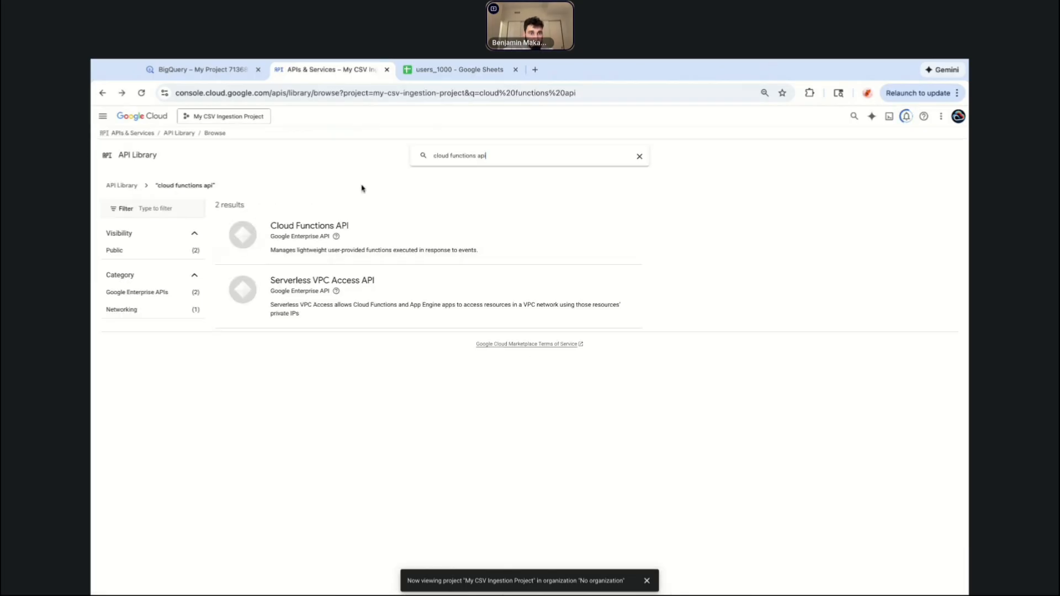
double_click(463, 155)
triple_click(462, 155)
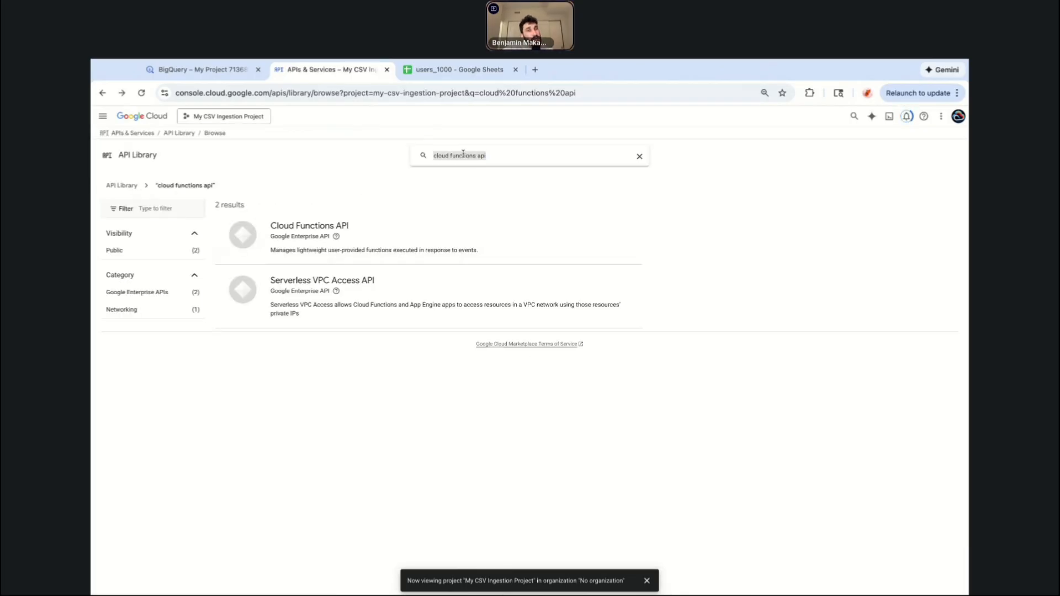
text(cloud buil)
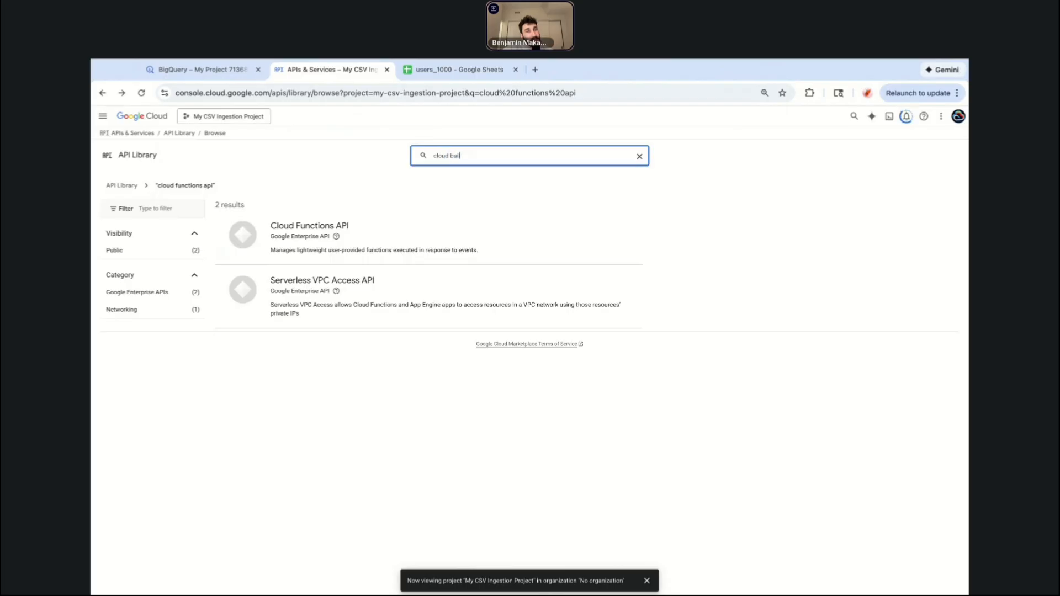
text(d api)
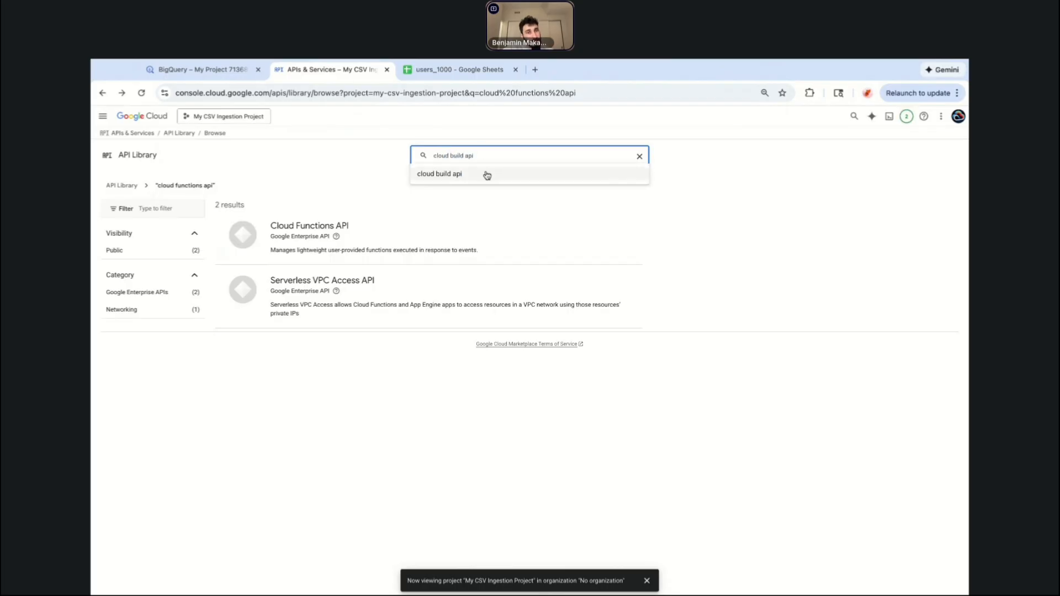
click(484, 173)
click(293, 233)
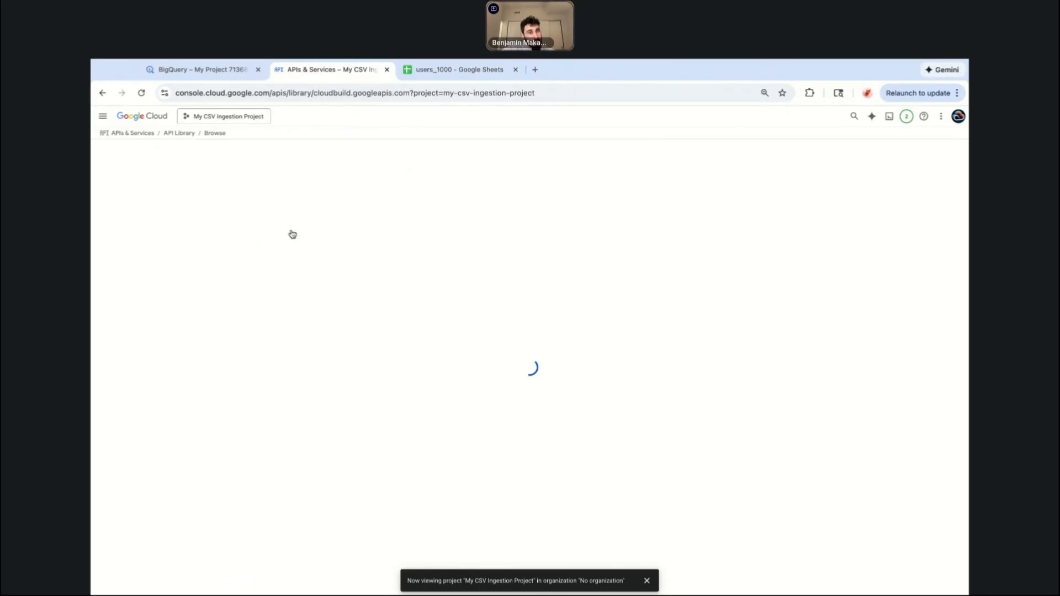
click(184, 228)
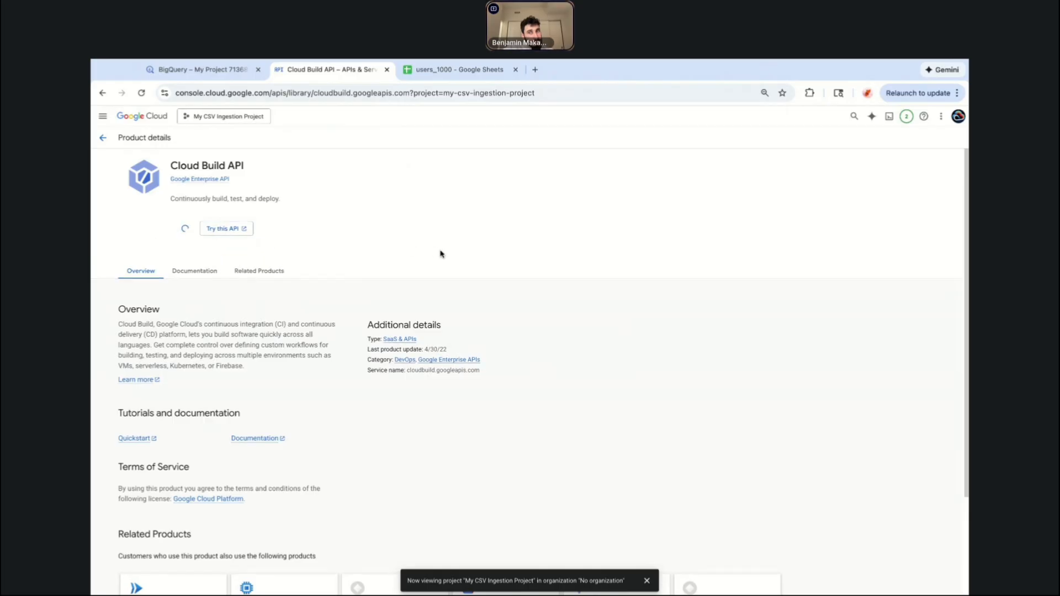
Search the API Library for cloud run admin api and enable the Cloud Run Admin API.
click(102, 139)
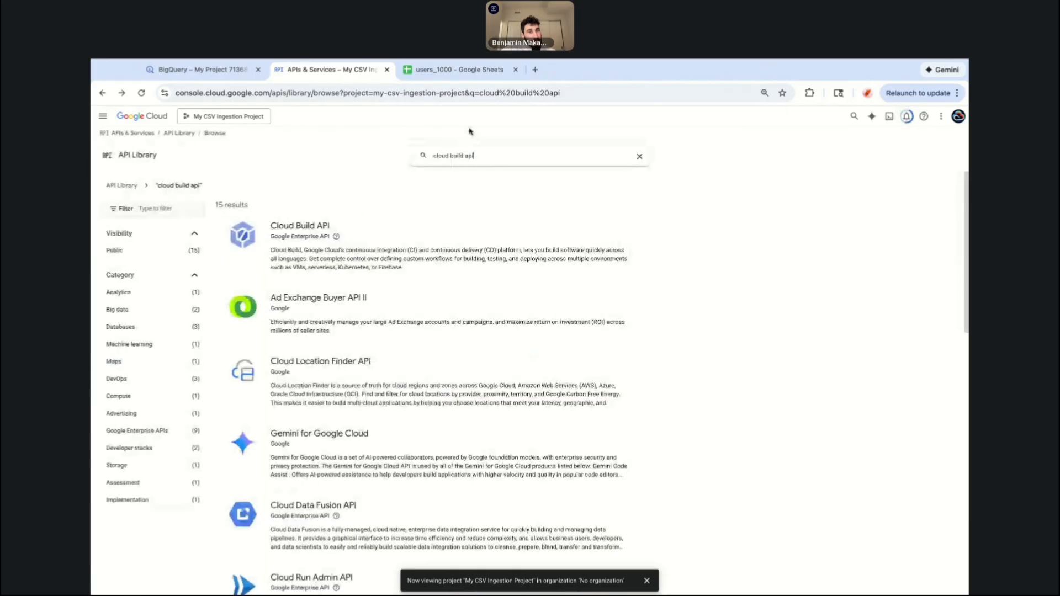
triple_click(458, 155)
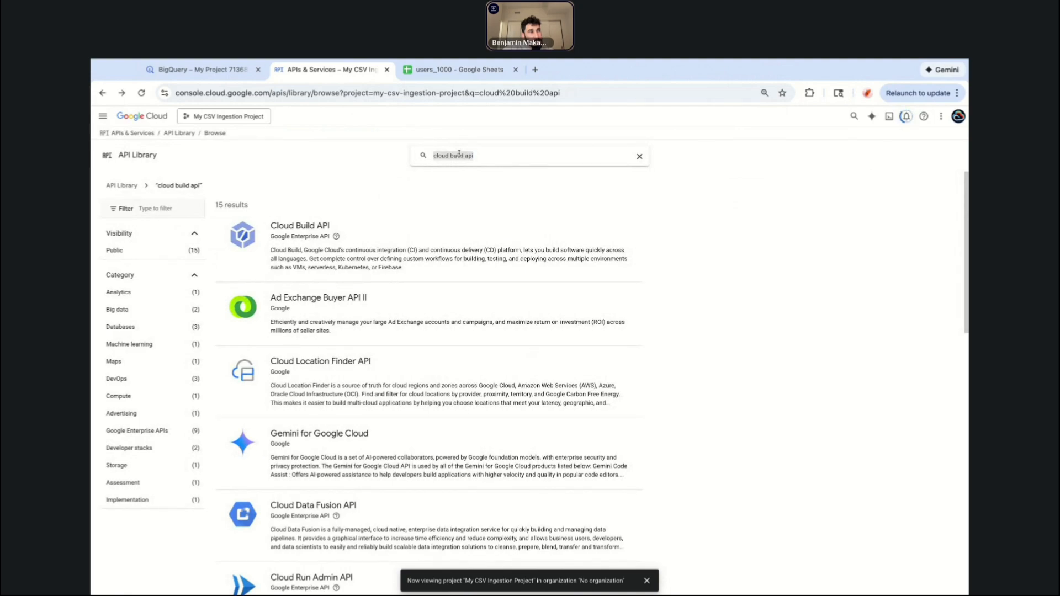
text(cloud)
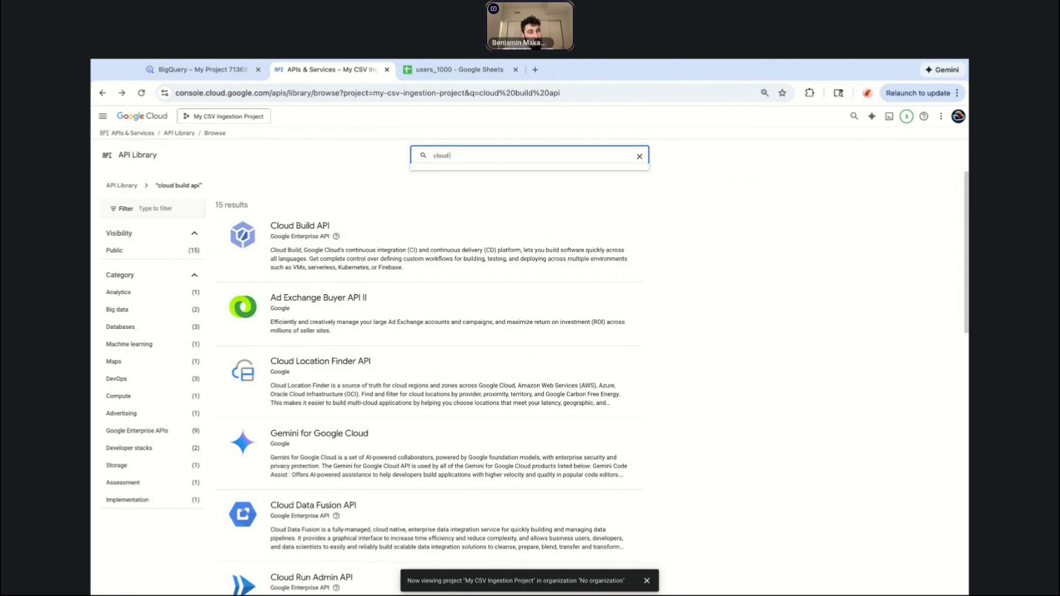
text( run admi)
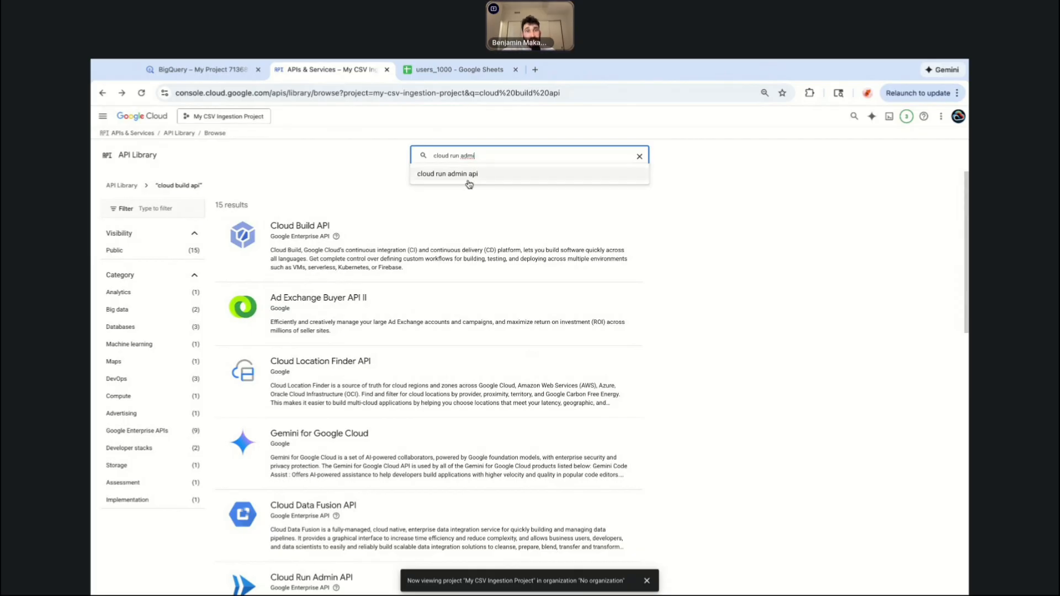
click(447, 174)
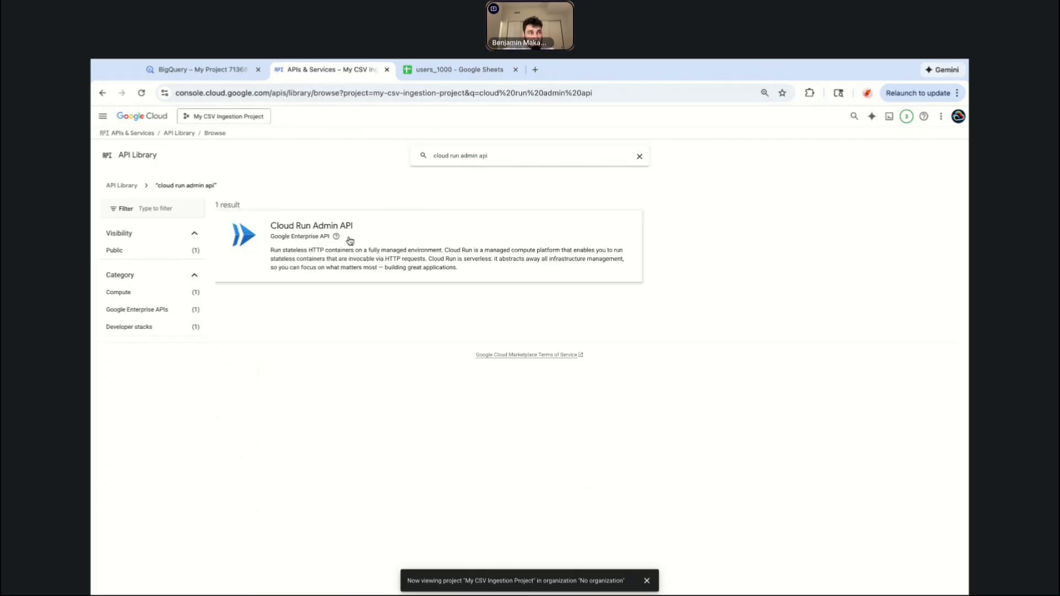
click(367, 241)
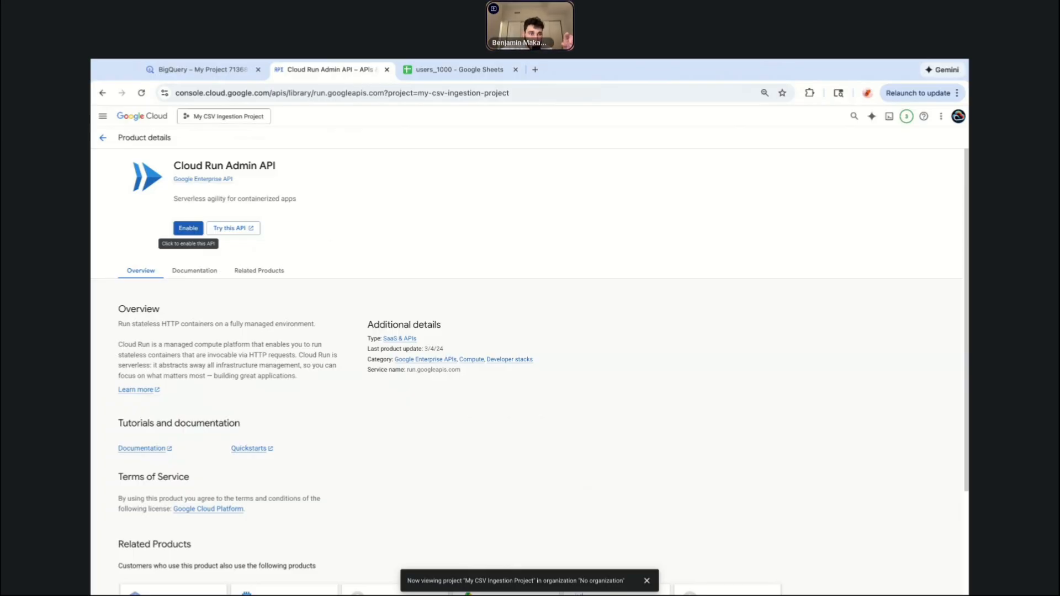
click(188, 228)
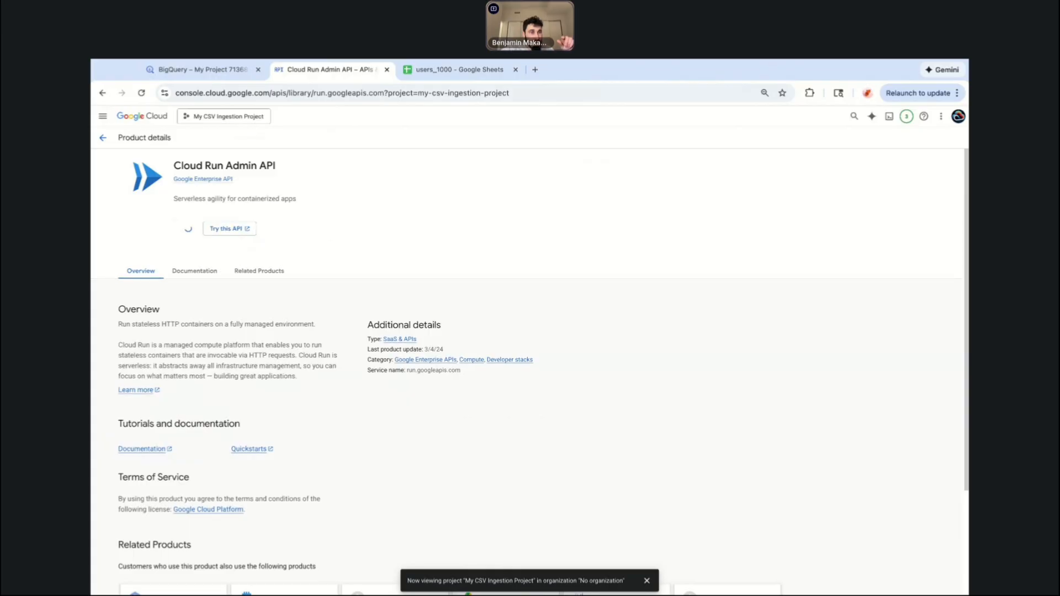
Search the API Library for eventarc api and enable the Eventarc API.
click(103, 138)
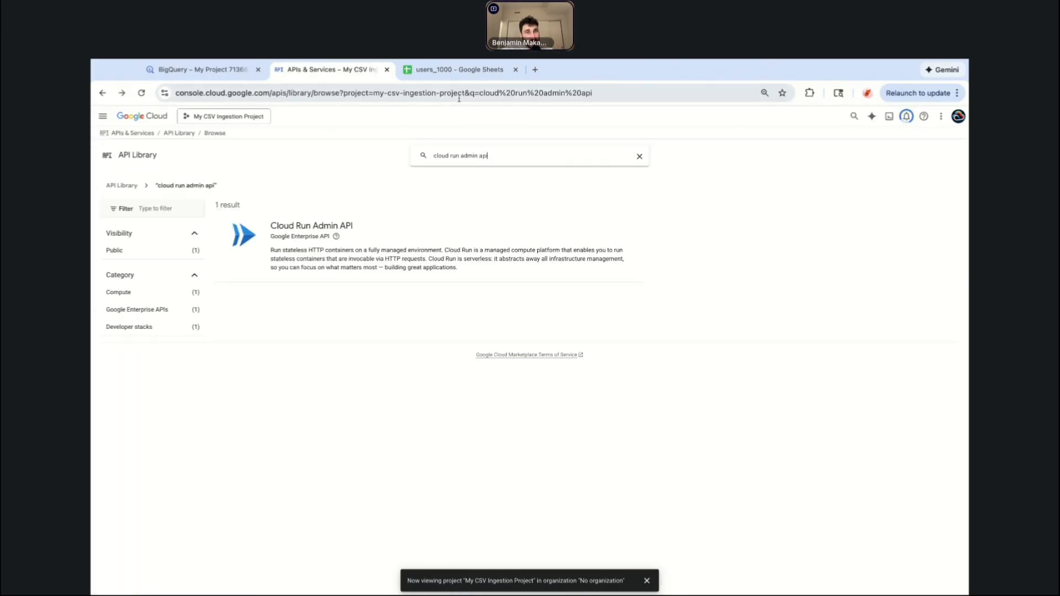
triple_click(454, 150)
text(eventarc)
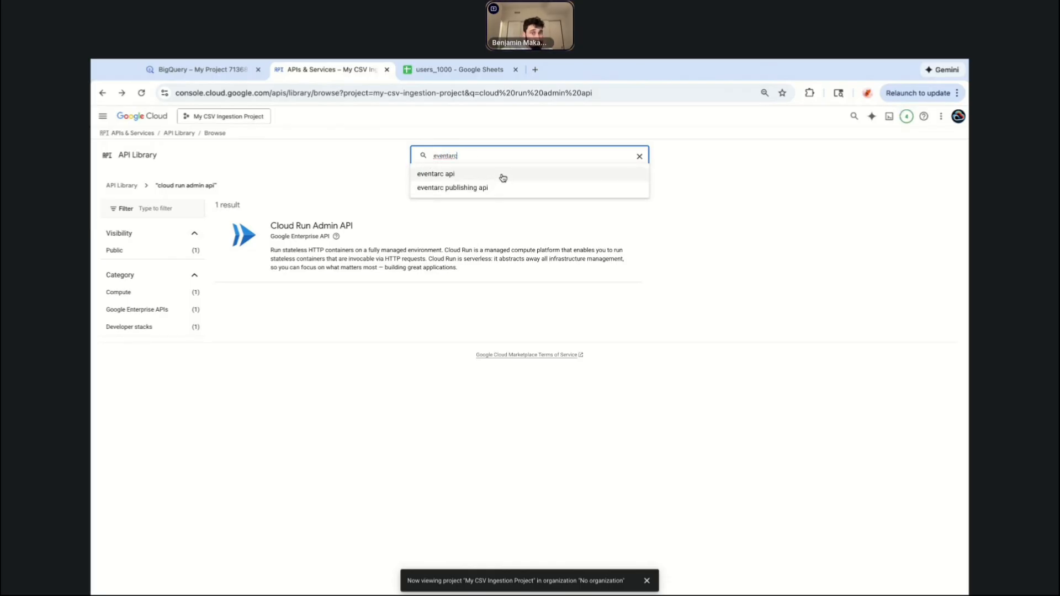
click(499, 175)
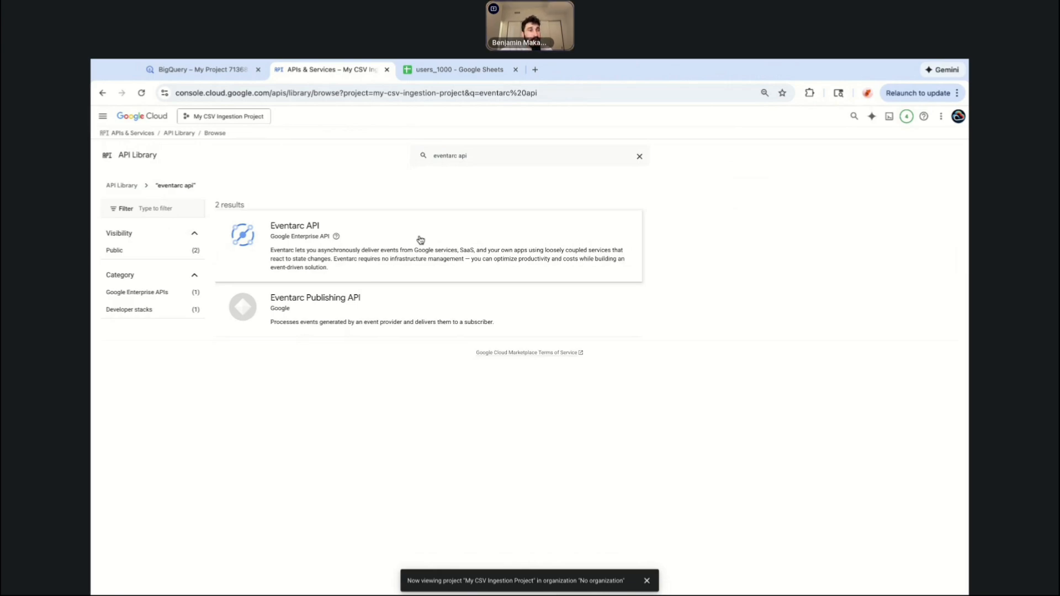
click(420, 240)
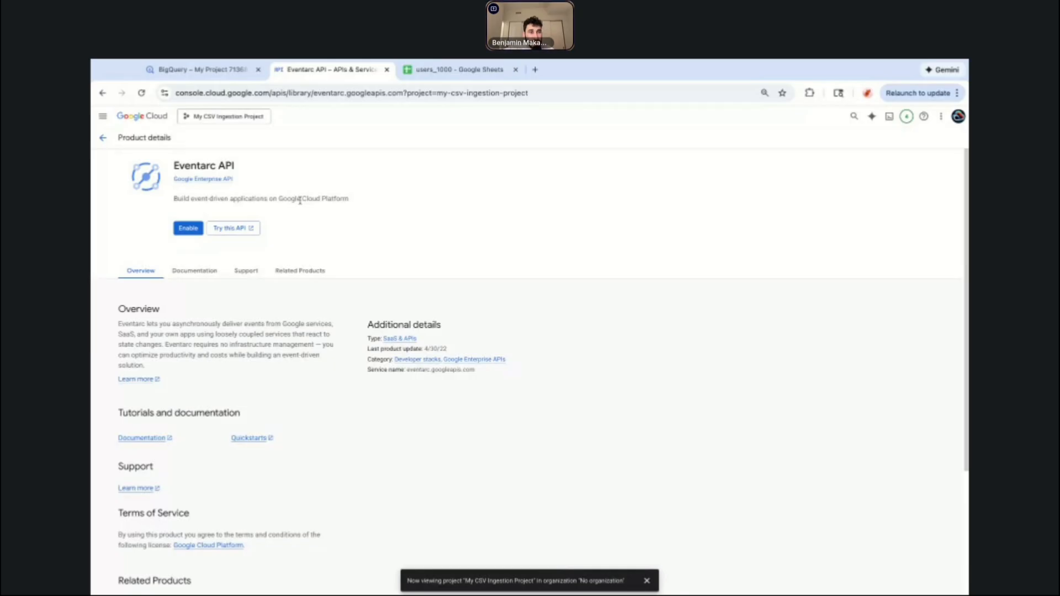
click(192, 231)
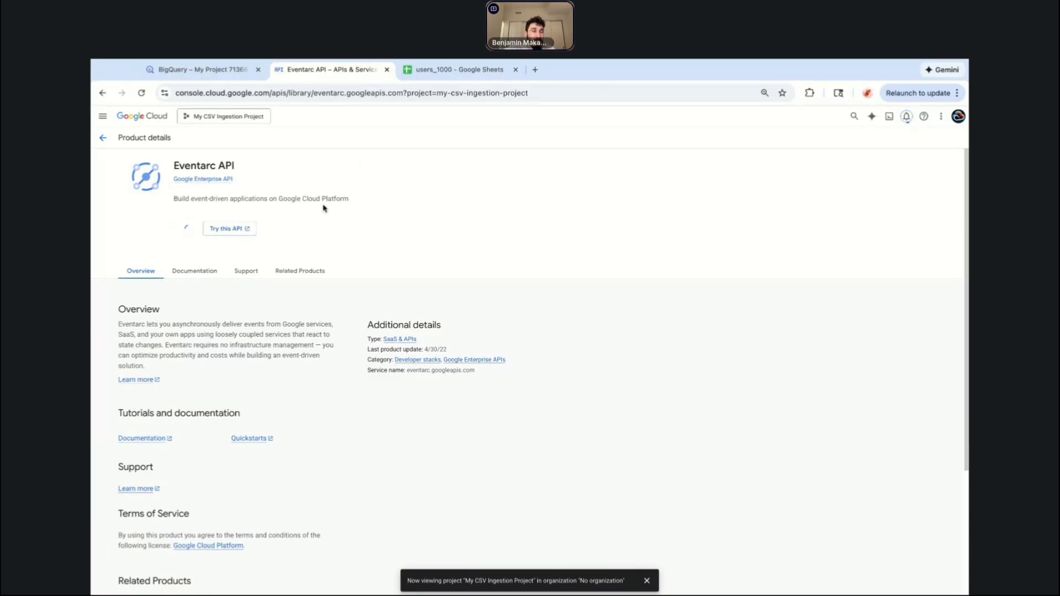
Search the API Library for cloud storage api and open the Cloud Storage API page to check its status.
click(102, 137)
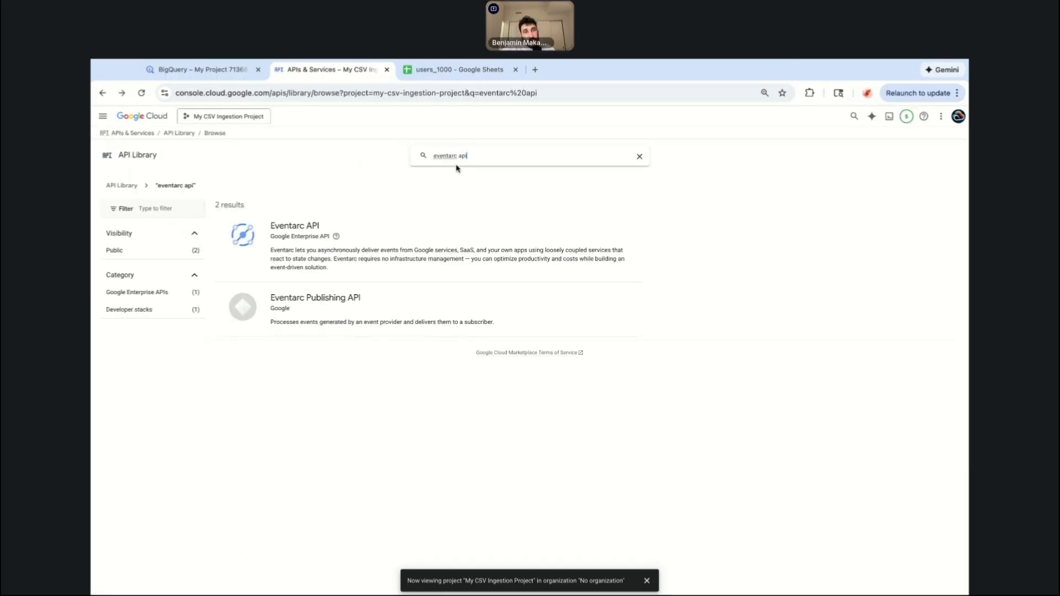
triple_click(456, 157)
text(d)
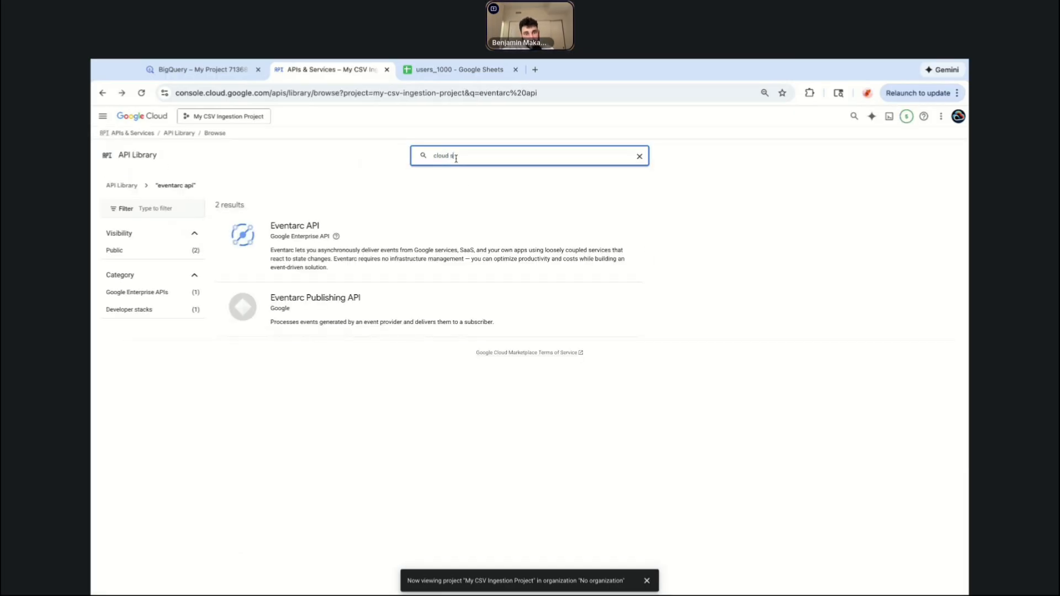
text( storage)
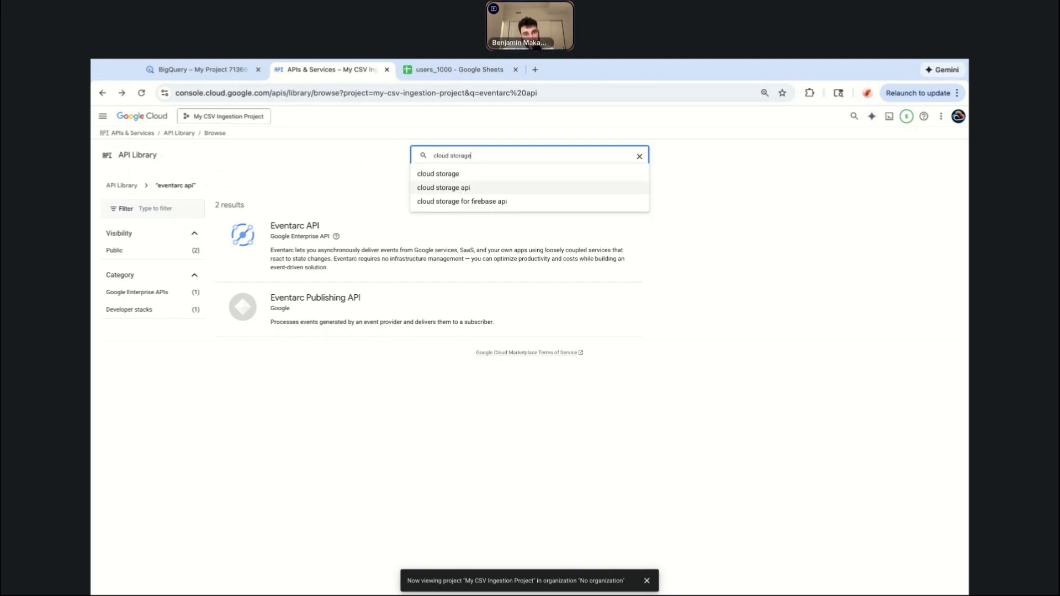
click(469, 188)
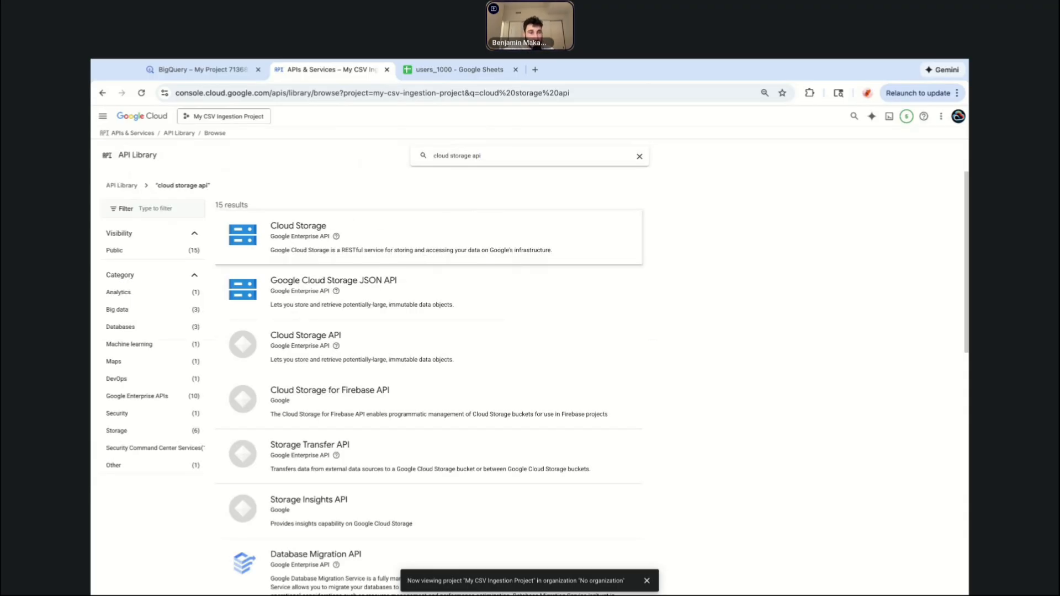
click(404, 241)
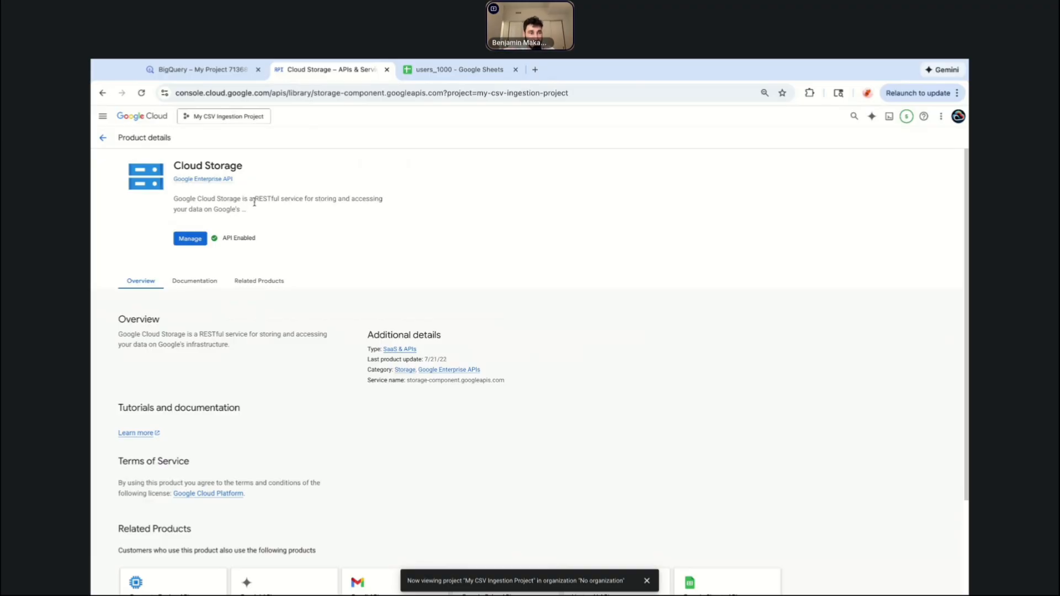
click(103, 138)
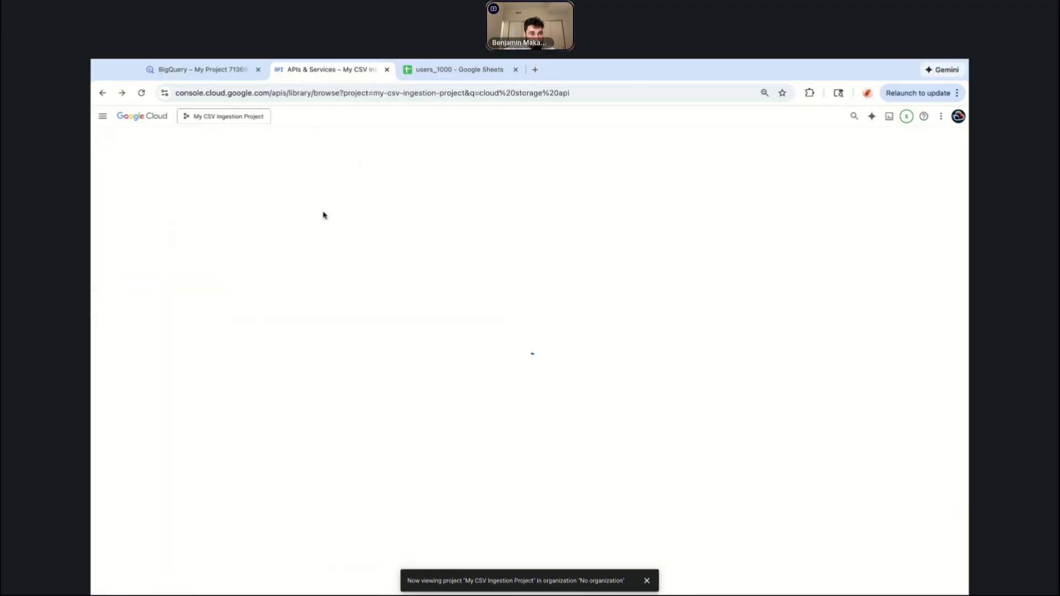
click(308, 185)
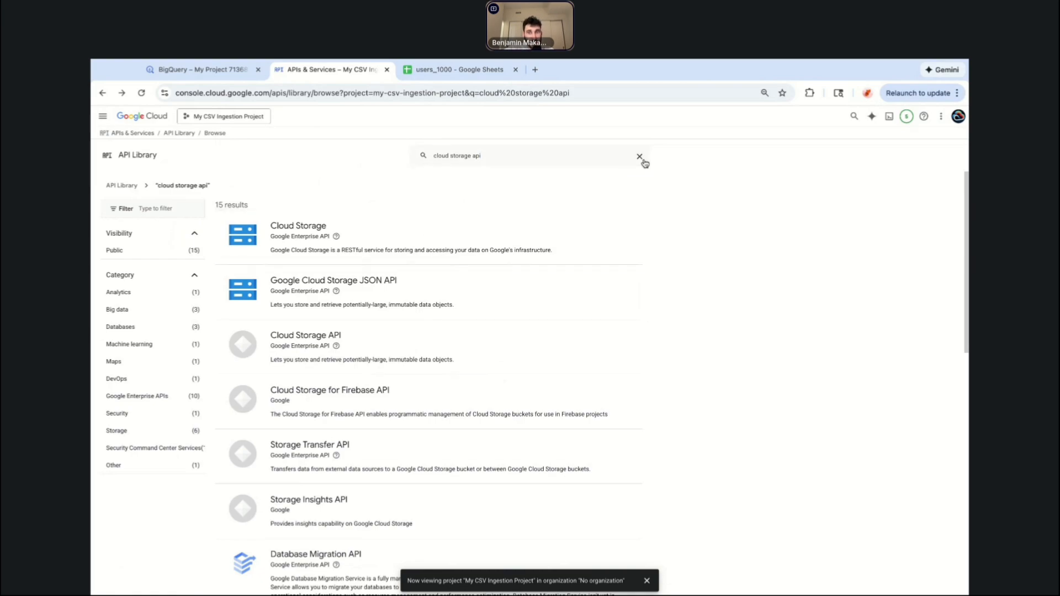
click(641, 158)
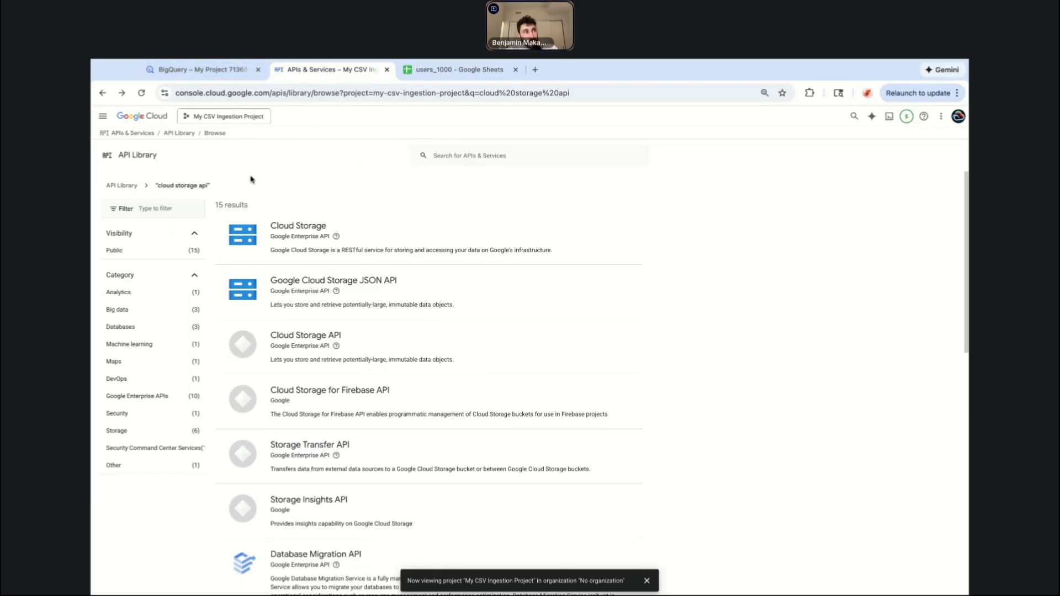
scroll(317, 248, down, 2)
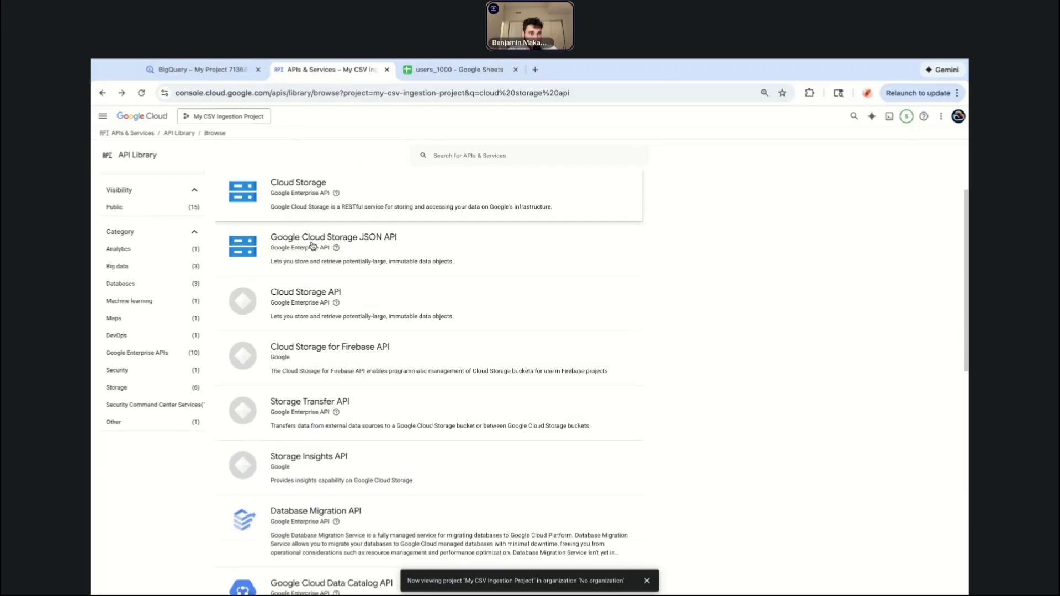
scroll(323, 277, up, 2)
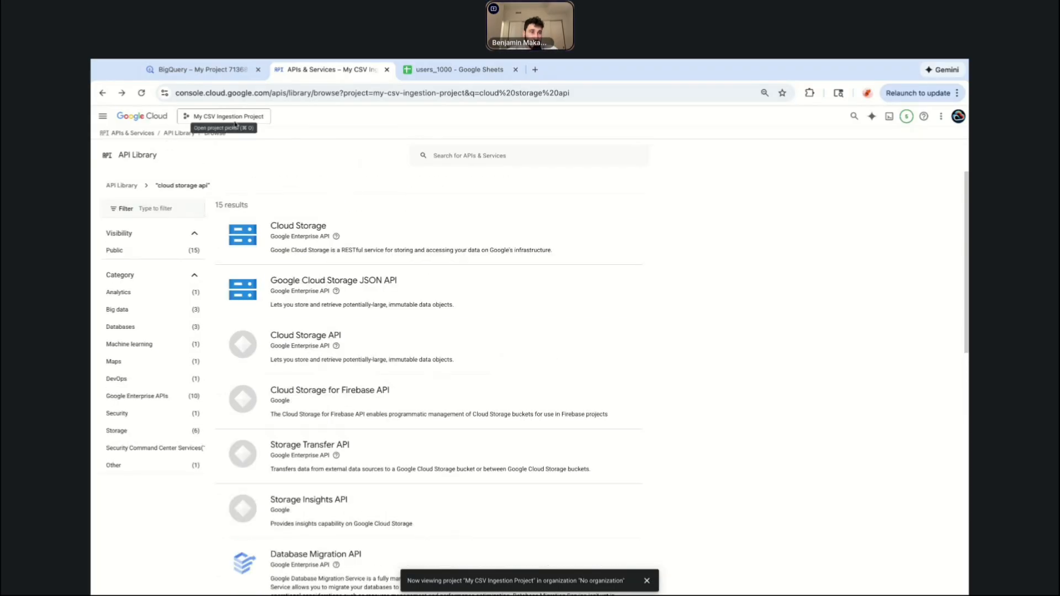
click(230, 117)
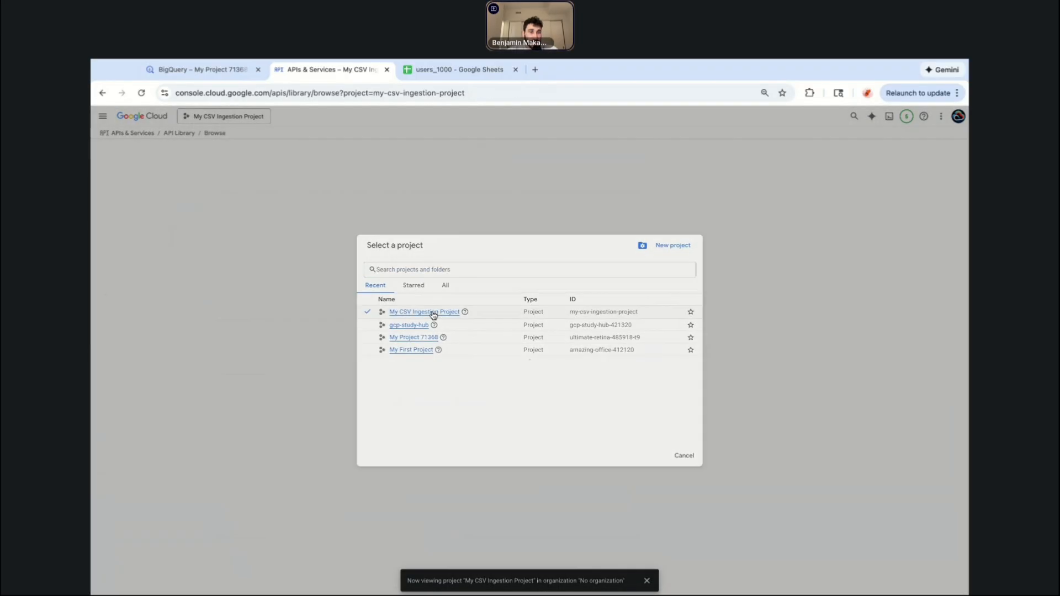
click(434, 313)
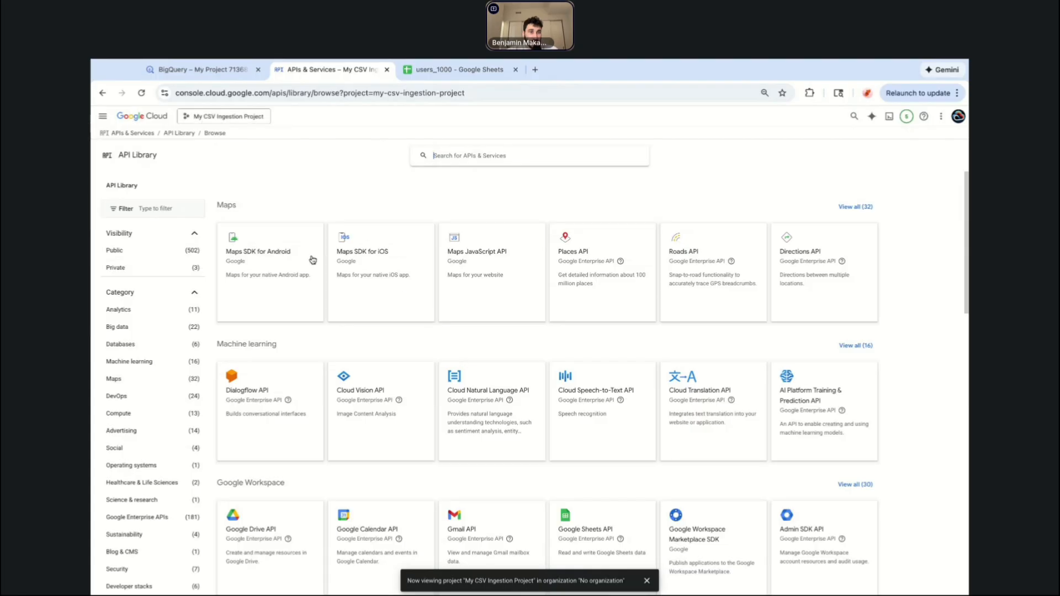
Return to the console welcome page and open BigQuery through the console search.
click(130, 118)
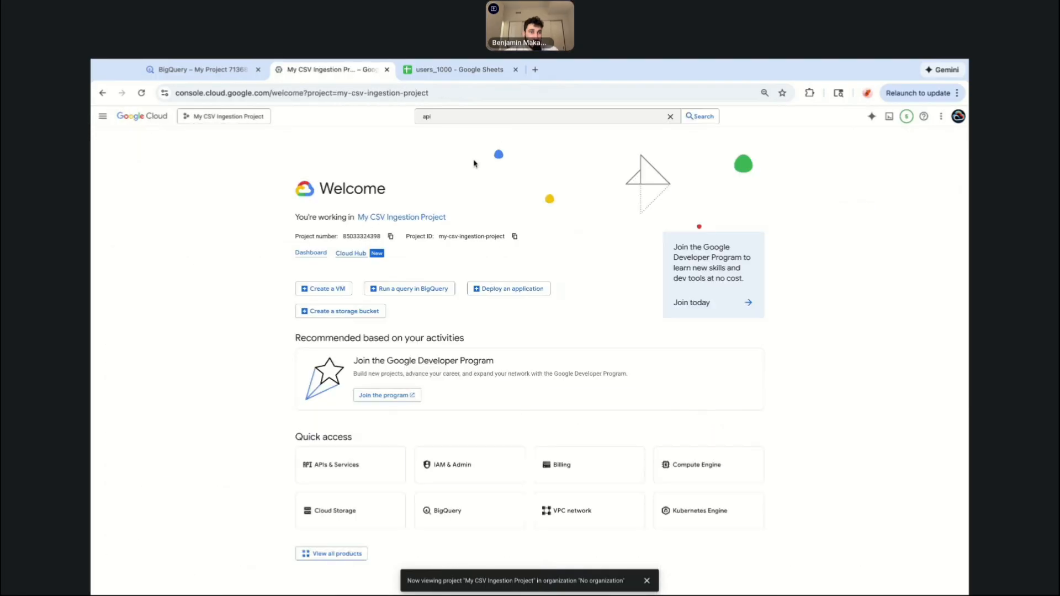
click(450, 114)
key(BackSpace)
key(BackSpace)
key(BackSpace)
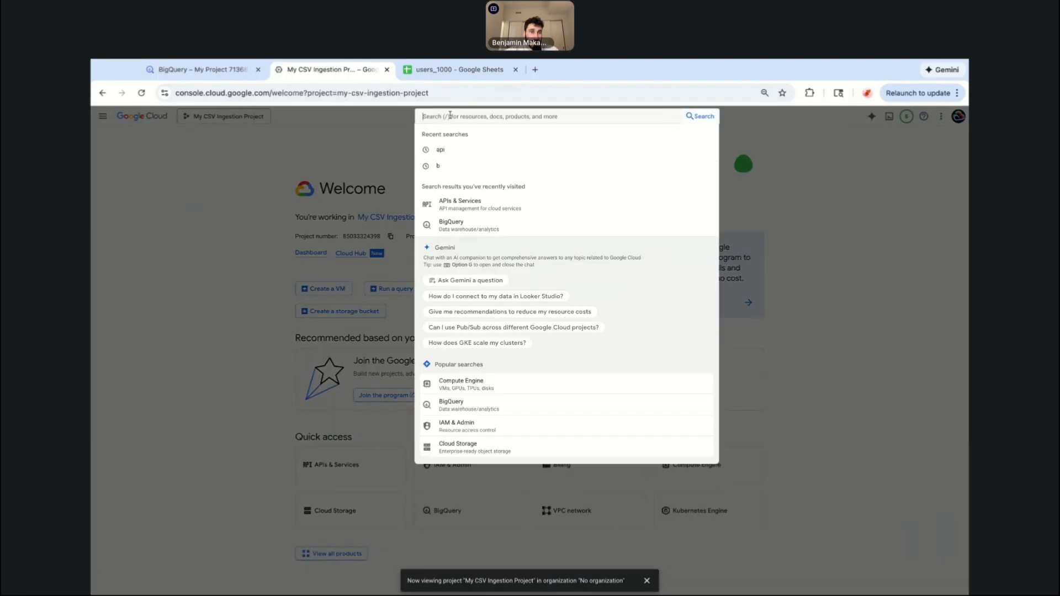
text(bigquery export)
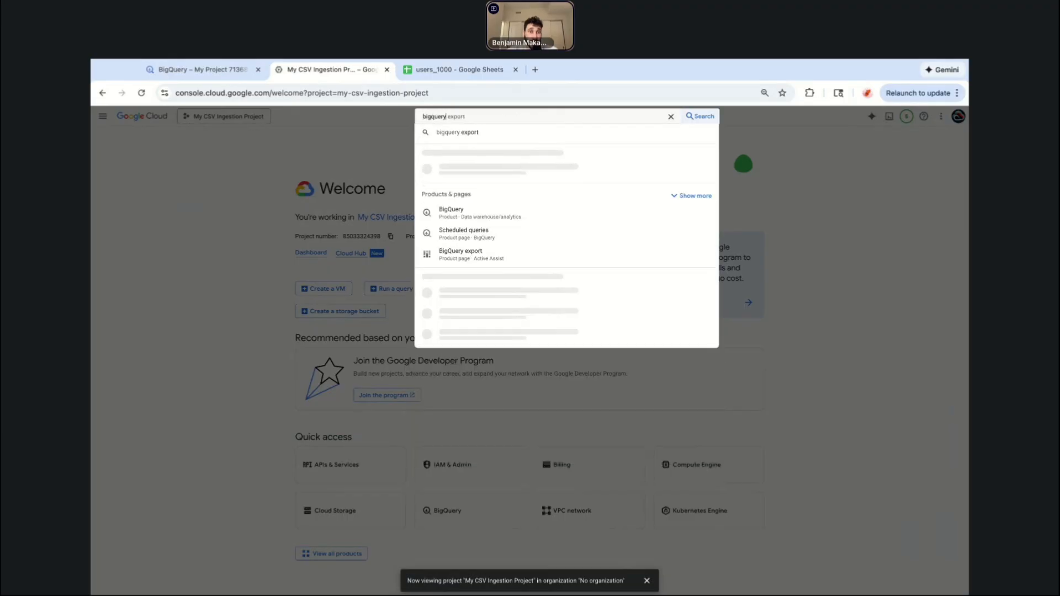
click(467, 175)
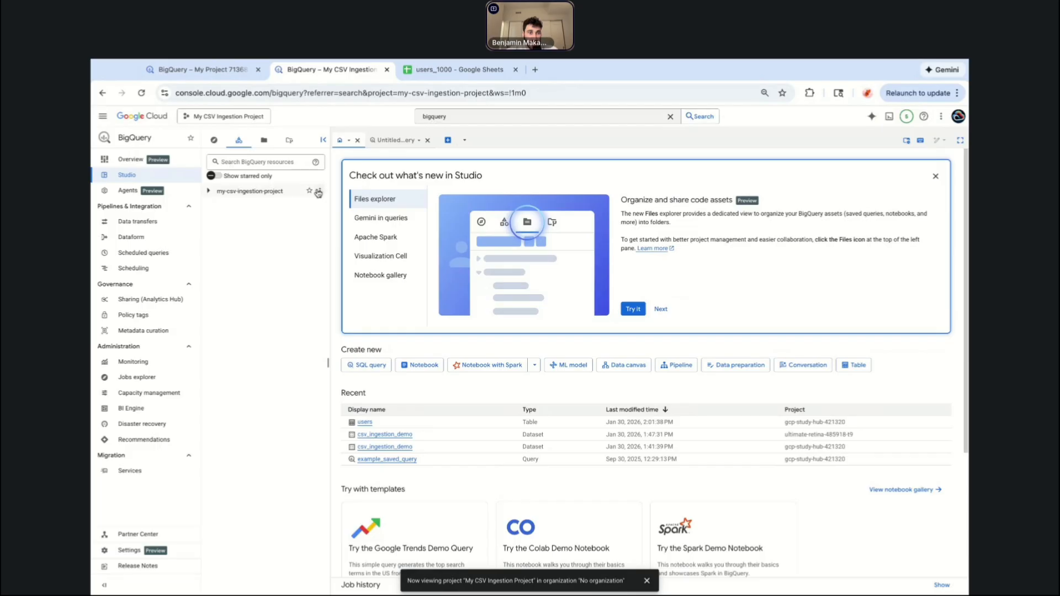
Start creating a new dataset in my-csv-ingestion-project and enter csv_ingestion_demo as the dataset ID.
click(209, 191)
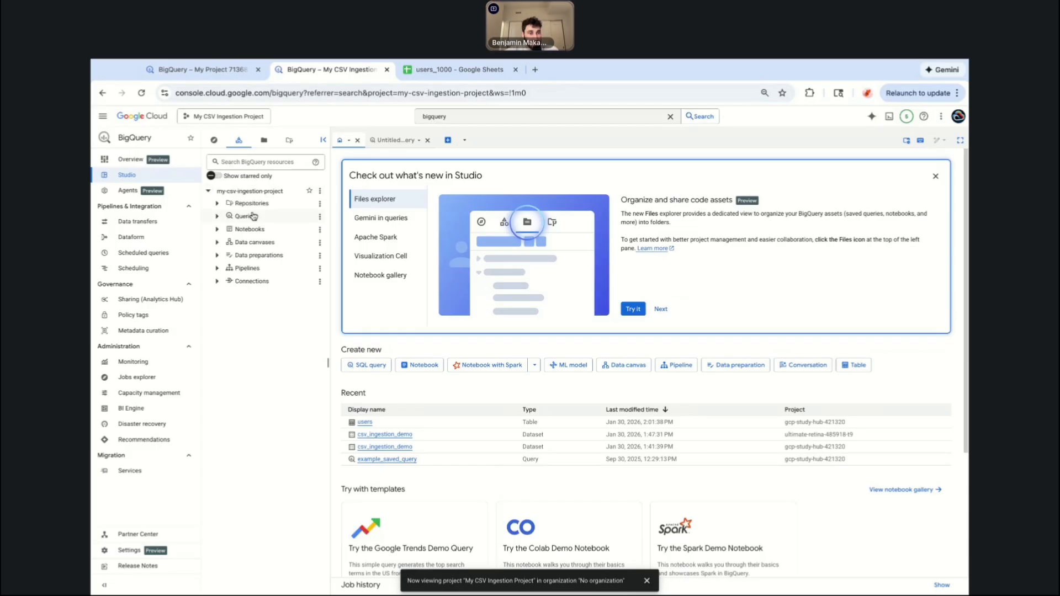
click(320, 191)
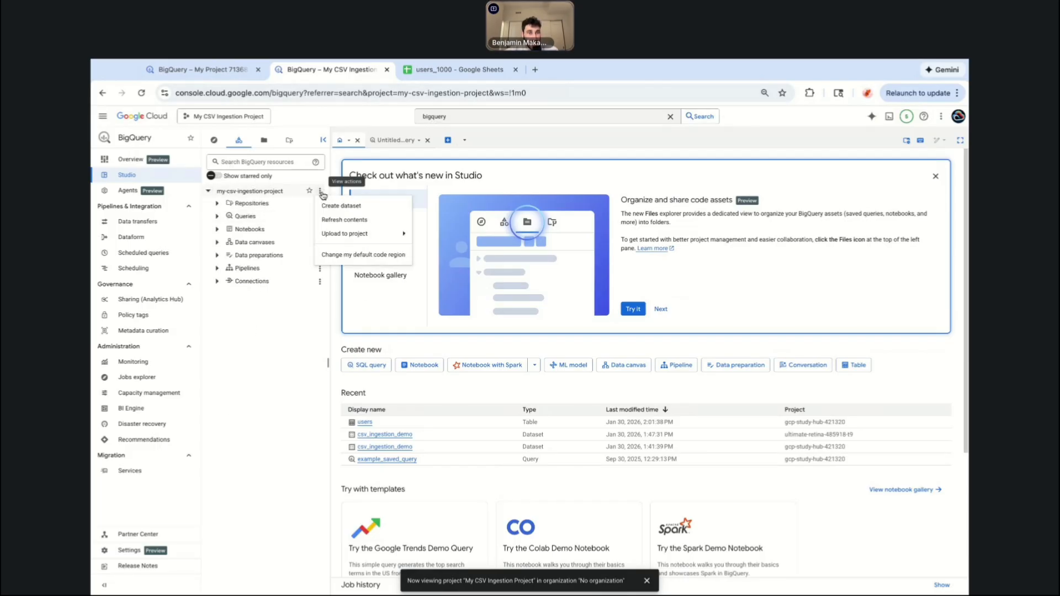
click(343, 208)
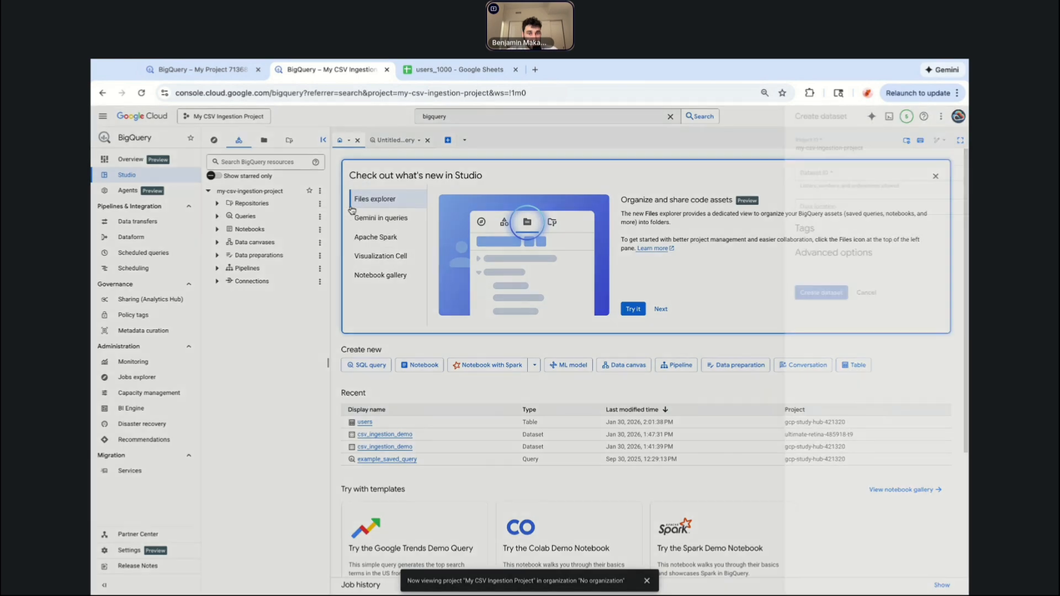
click(808, 171)
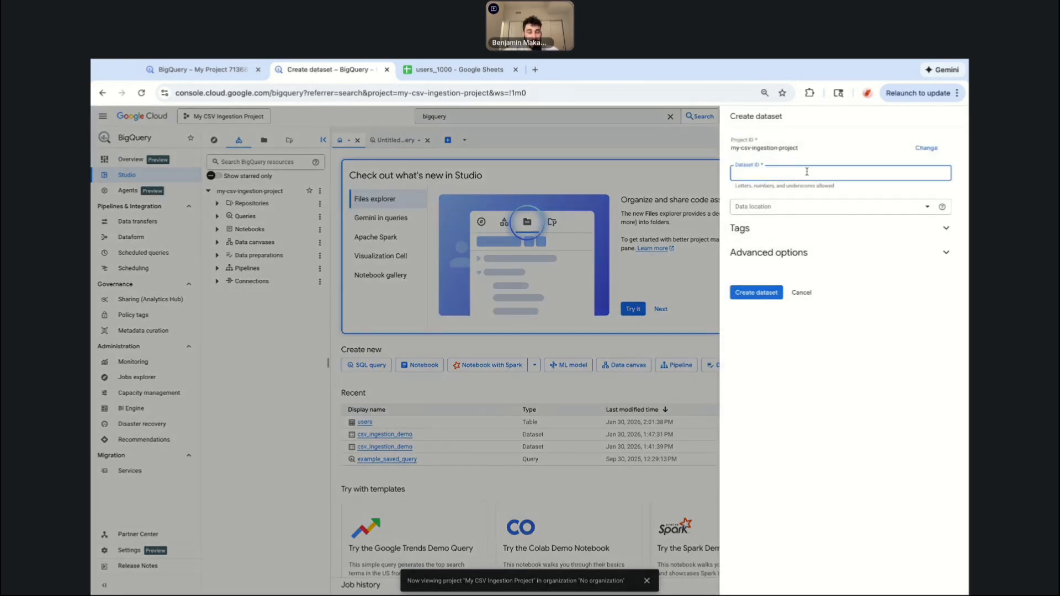
text(csv_ingestion_demo)
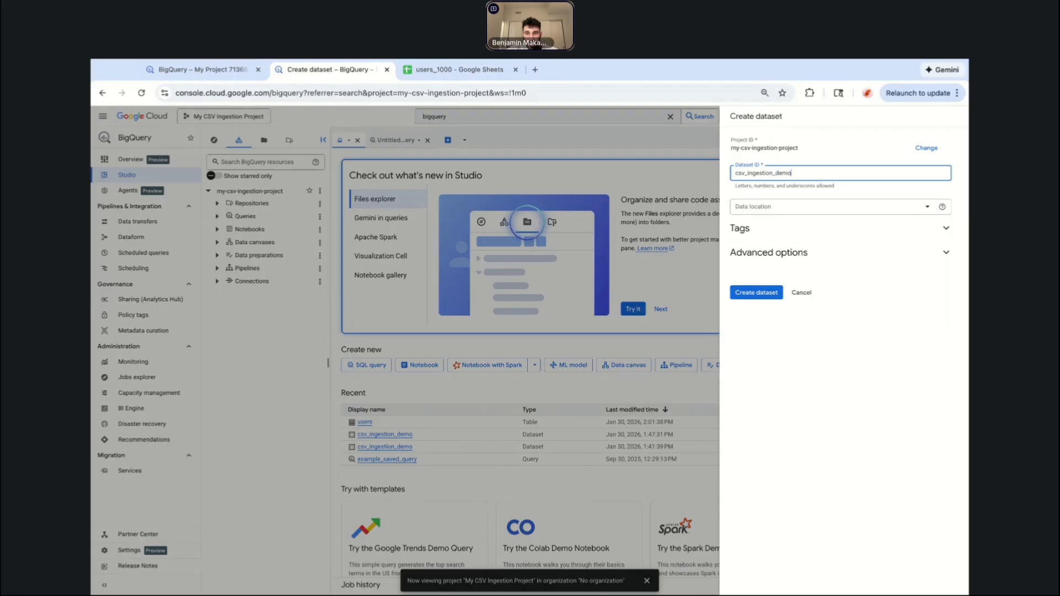
Filter the data locations by central and set the dataset's location to us-central1 (Iowa).
click(793, 212)
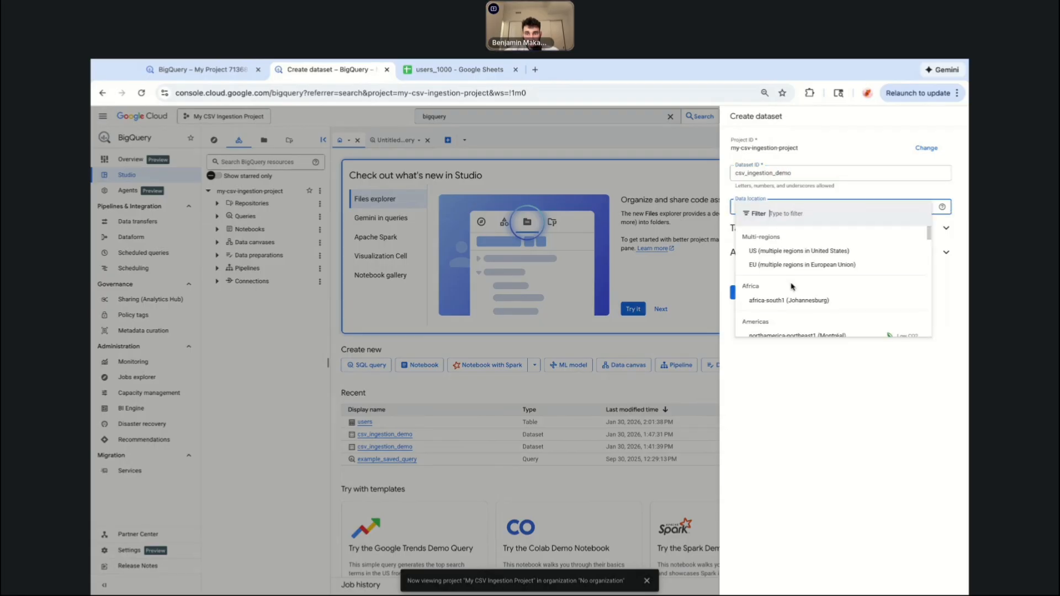
text(cen)
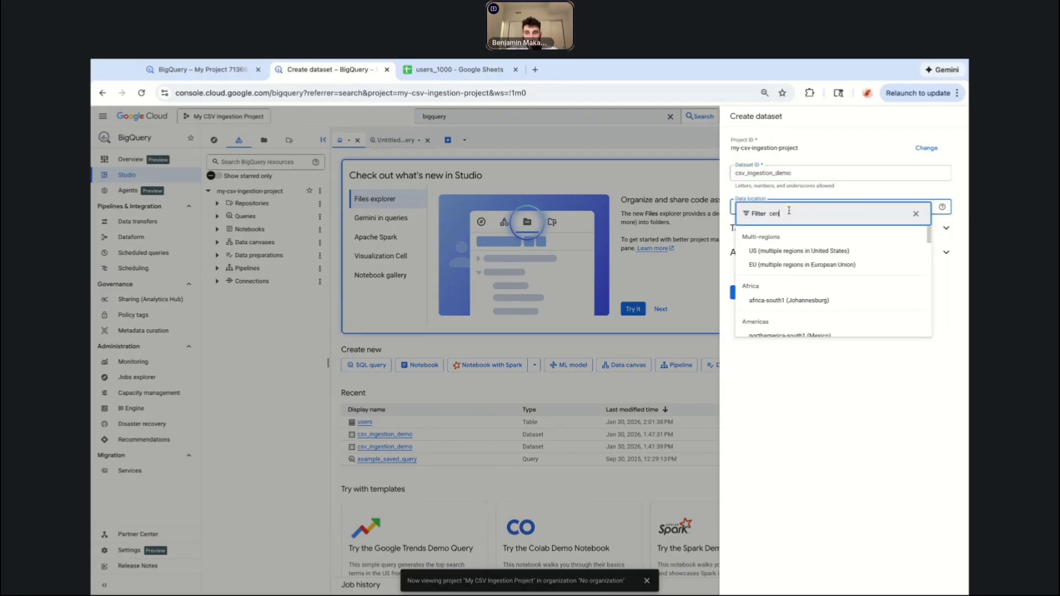
text(tral)
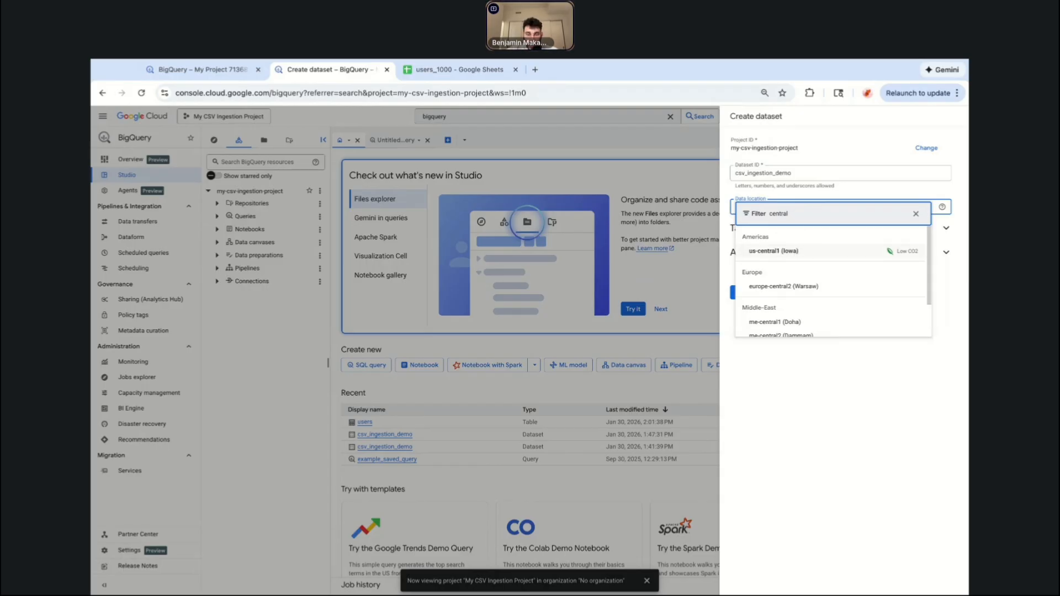
click(773, 251)
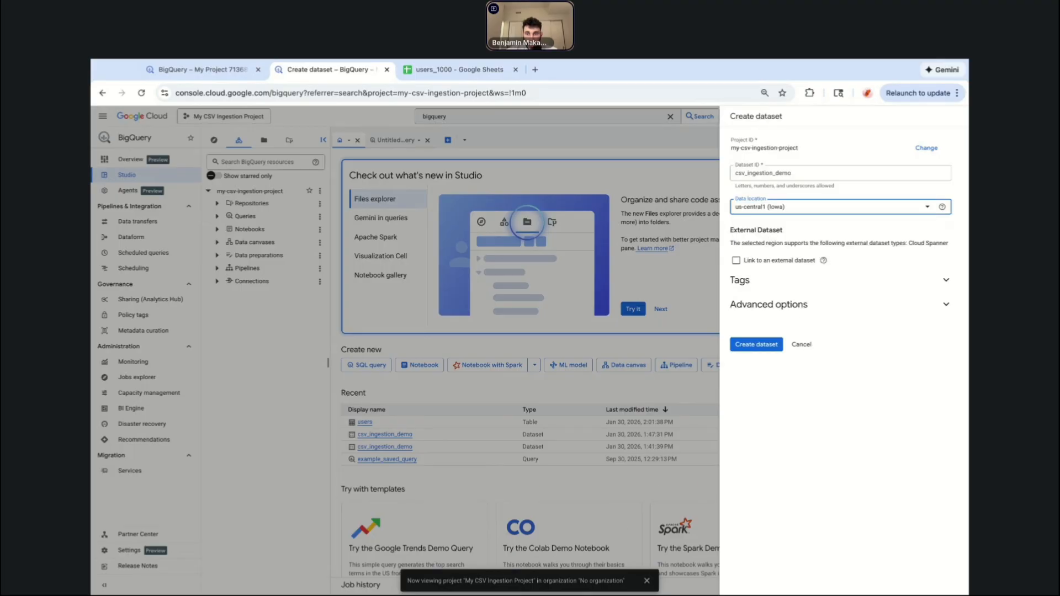
Review the data location options and keep us-central1 (Iowa) selected.
click(793, 458)
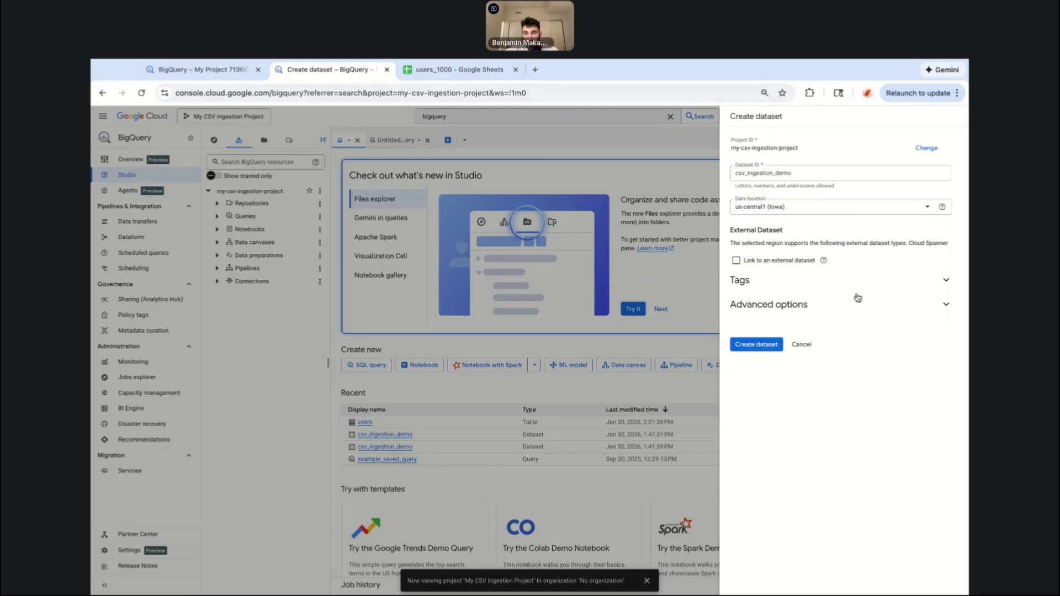
click(839, 206)
scroll(826, 298, down, 2)
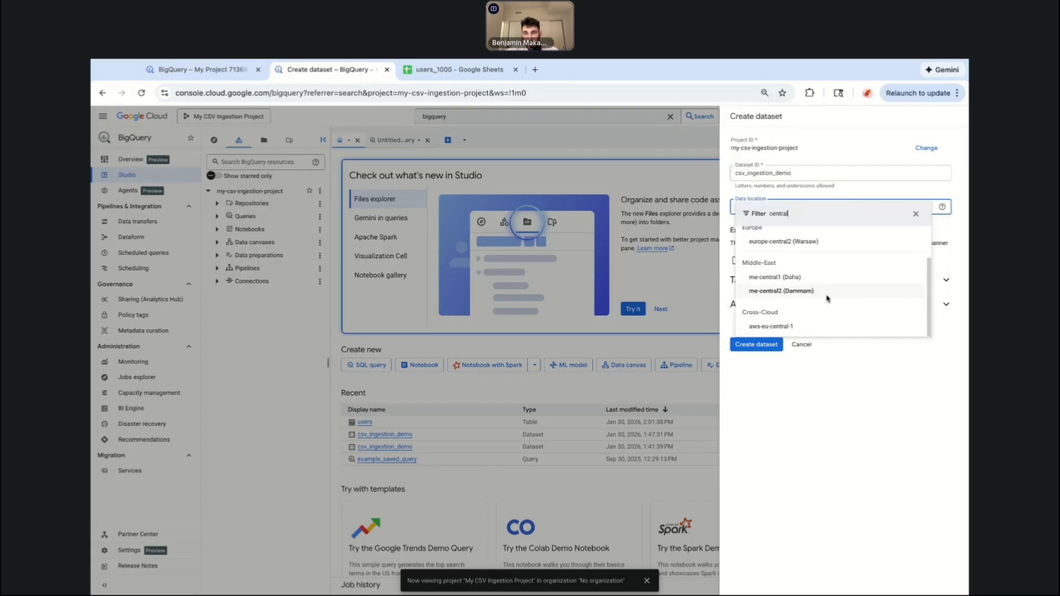
scroll(825, 297, up, 2)
click(786, 252)
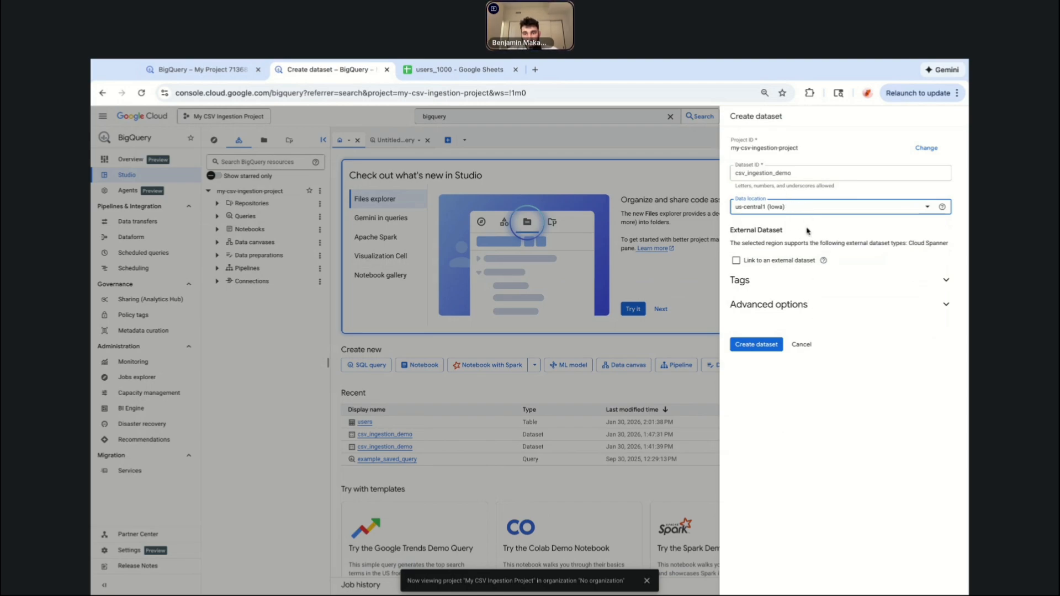
Expand the Tags and Advanced options sections and review the dataset's optional settings.
click(769, 283)
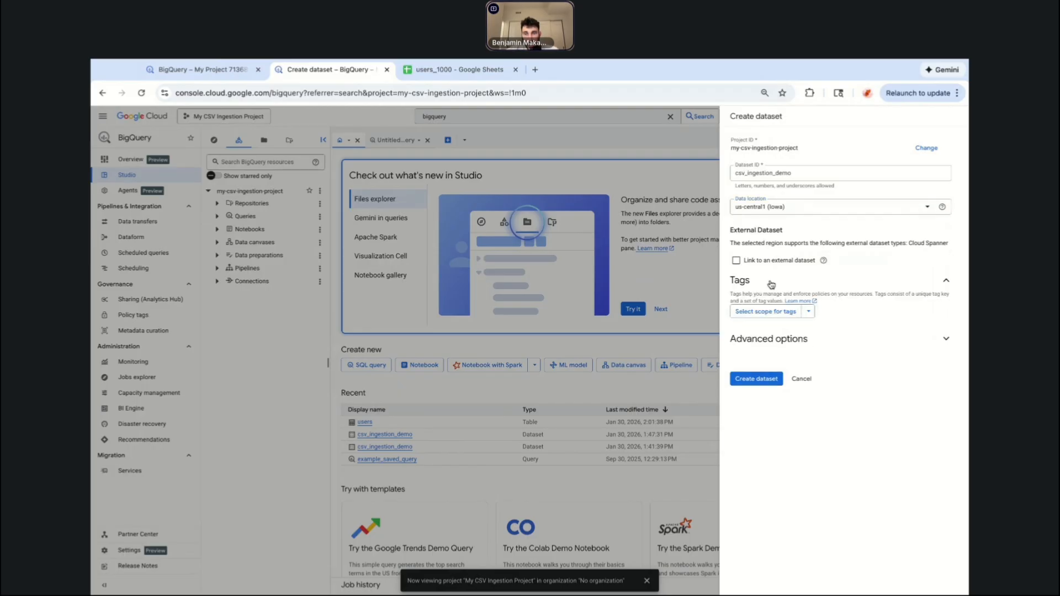
click(783, 341)
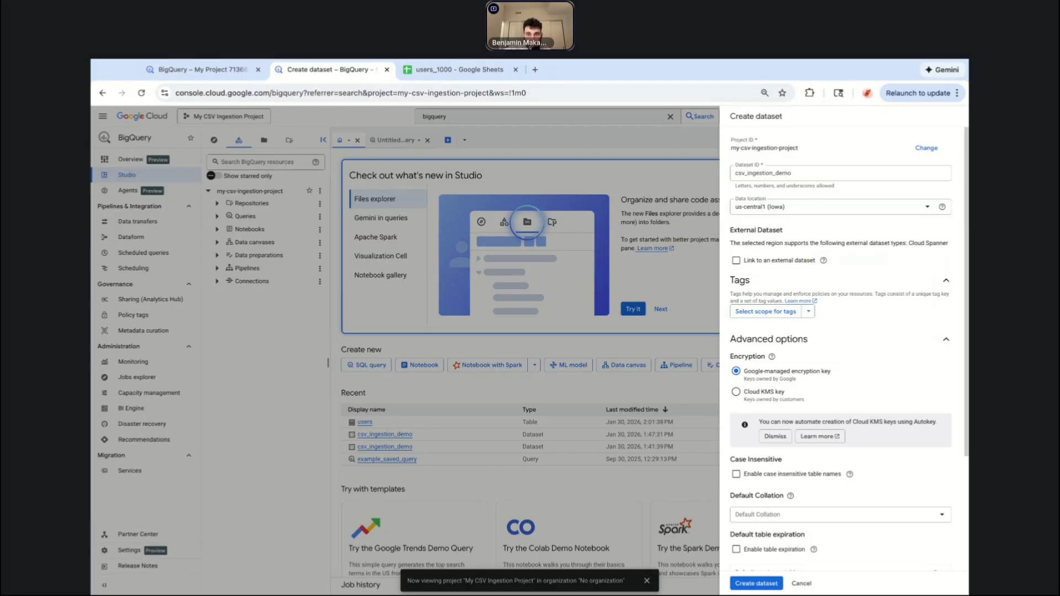
scroll(809, 278, down, 2)
scroll(807, 278, up, 2)
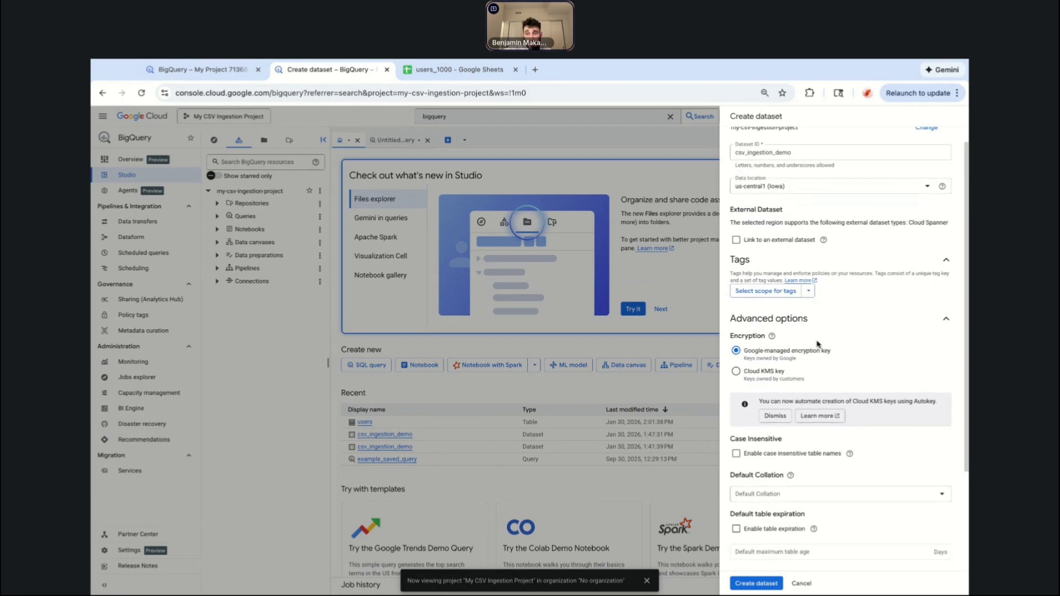
scroll(854, 269, down, 2)
scroll(861, 285, down, 2)
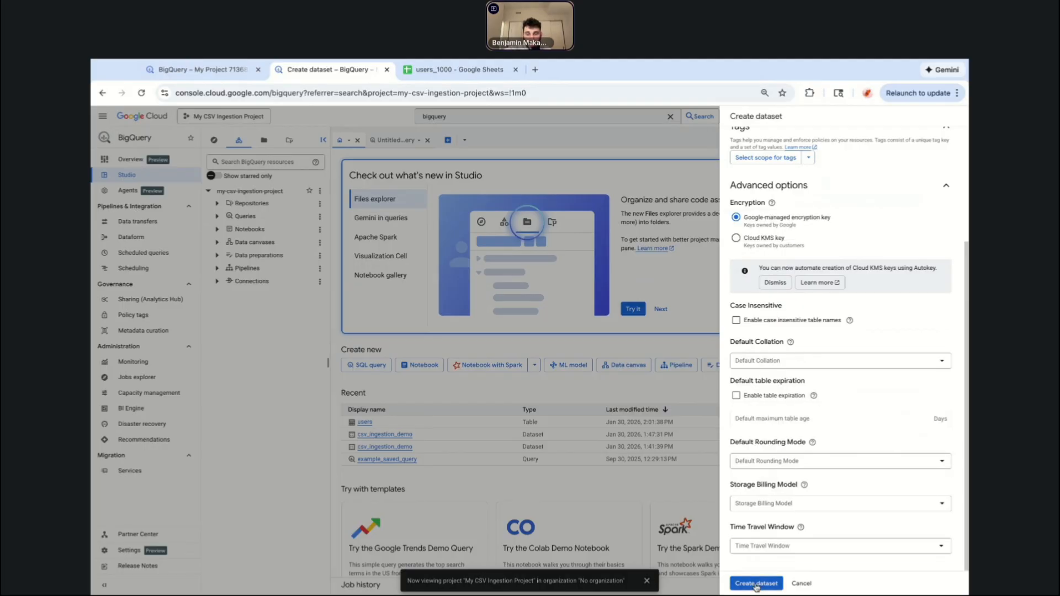
scroll(804, 496, up, 5)
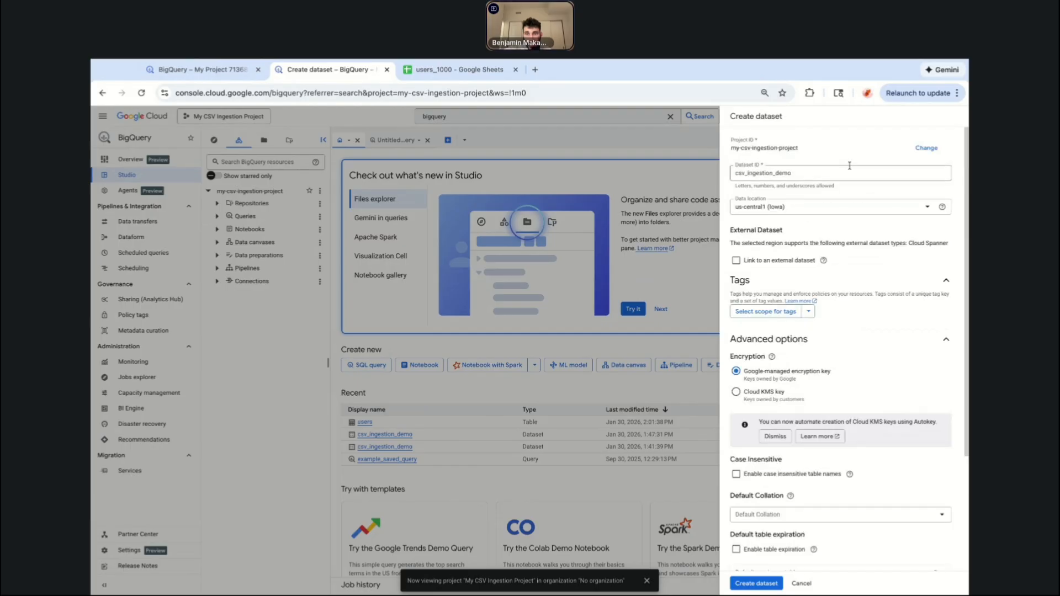
Create the csv_ingestion_demo dataset with the chosen settings.
click(751, 174)
scroll(847, 504, down, 3)
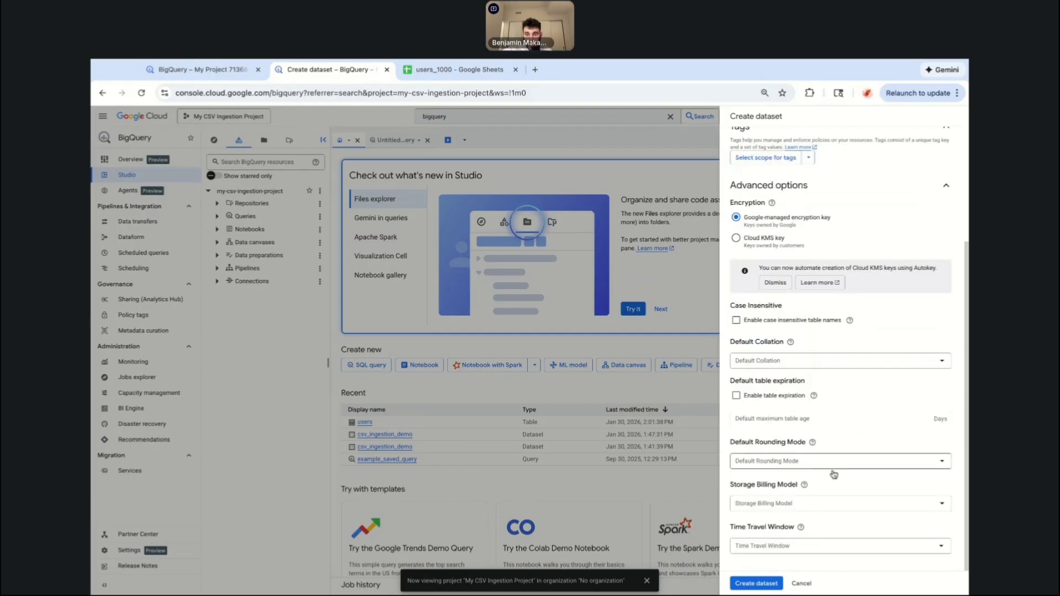
click(755, 584)
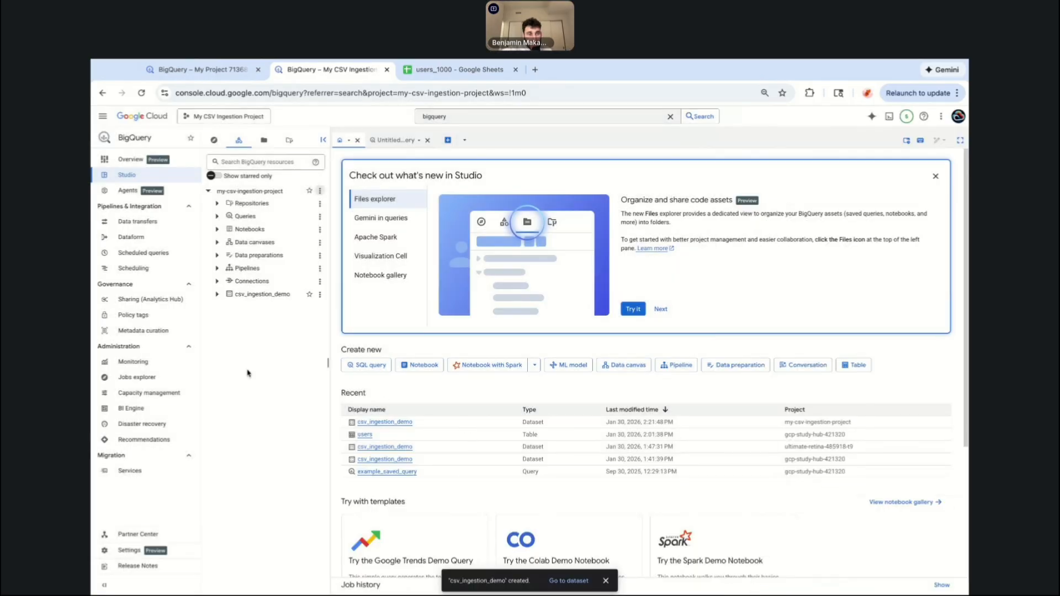
Open the csv_ingestion_demo dataset, then go to Cloud Storage through the console search.
click(262, 298)
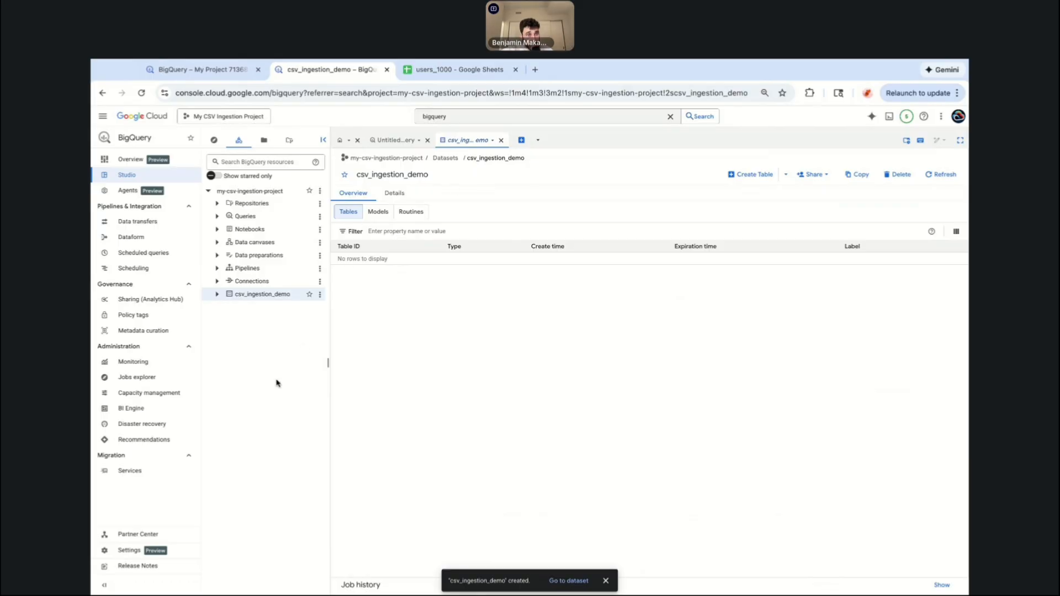
click(436, 116)
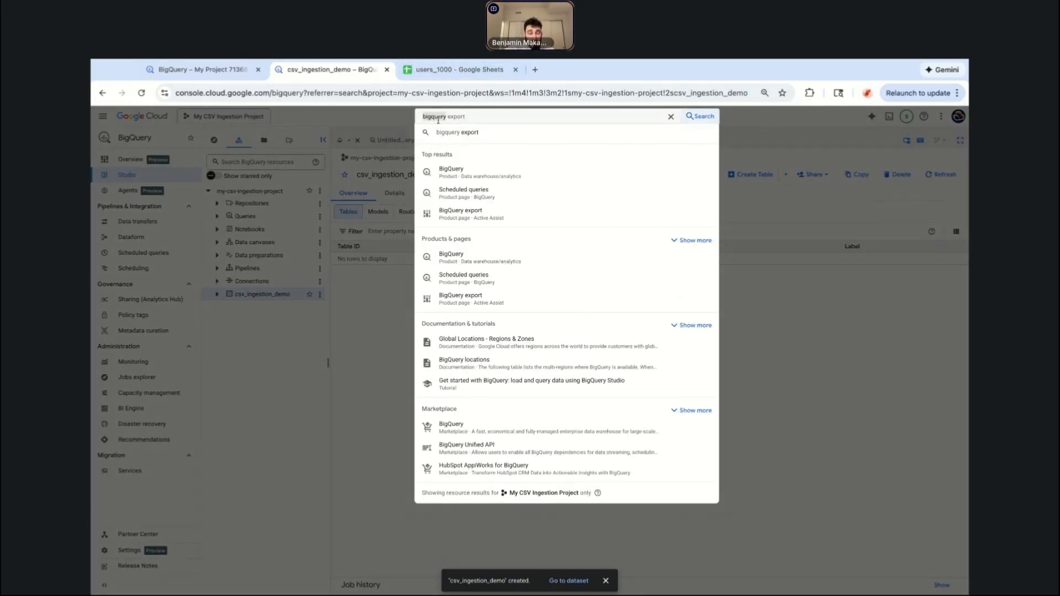
text(cloud storage)
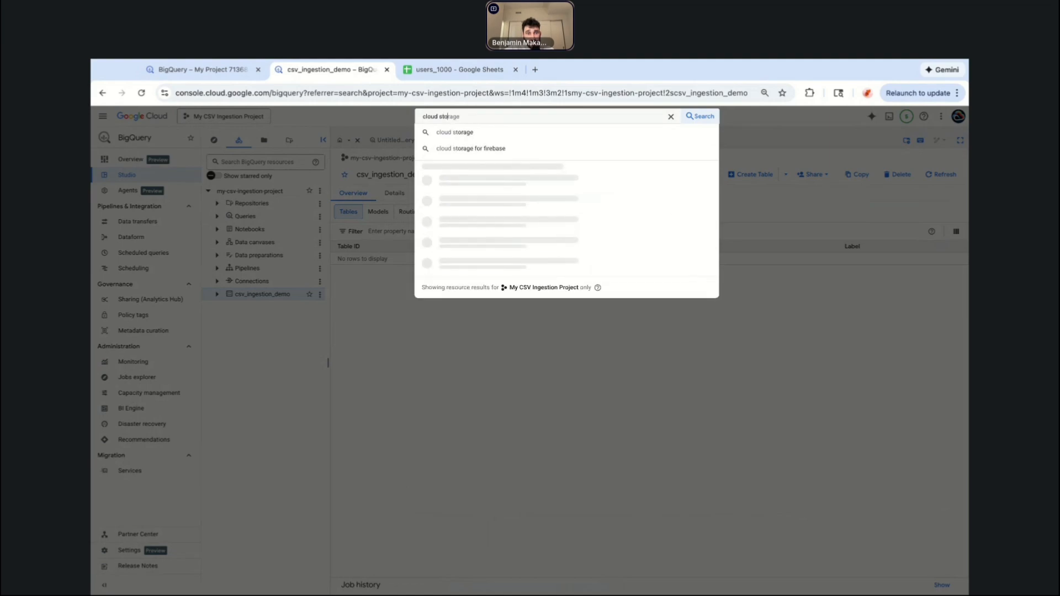
click(515, 175)
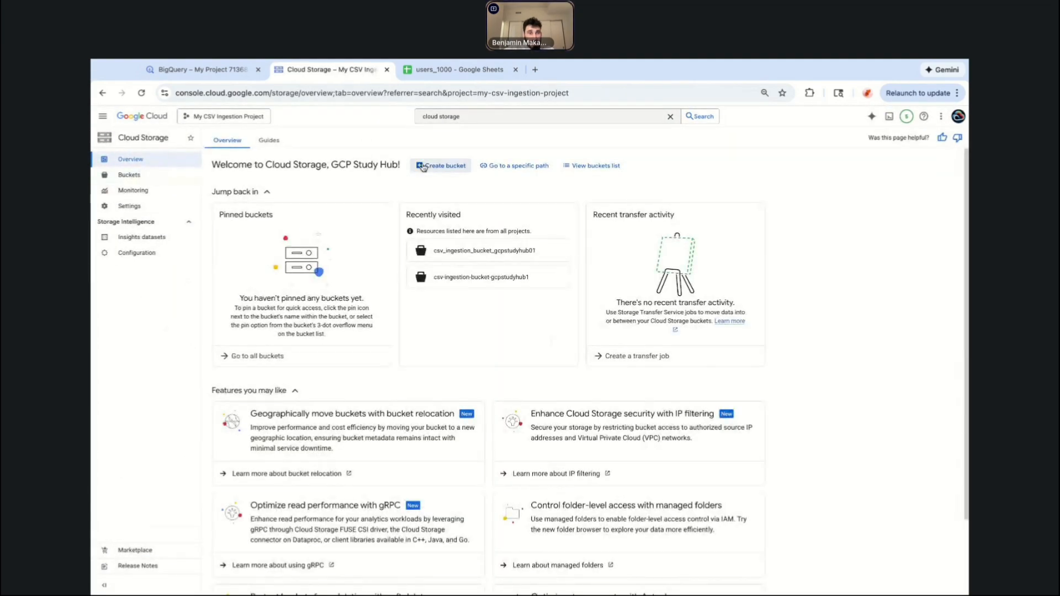
Create a new bucket named csv-ingestion-bucket-gcpstudyhub-01 and continue past the naming section.
click(424, 166)
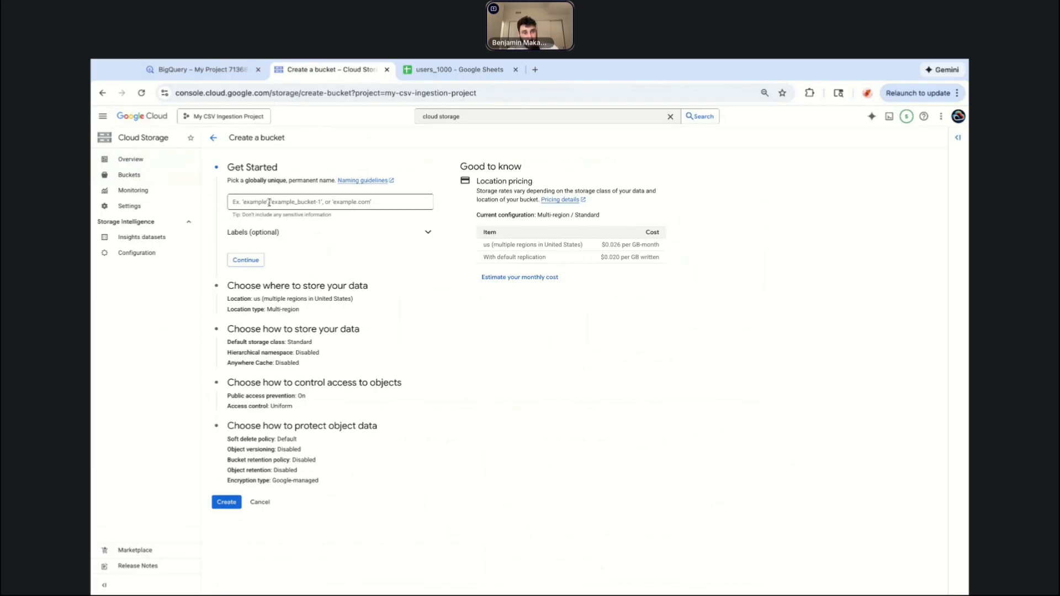
text(csv)
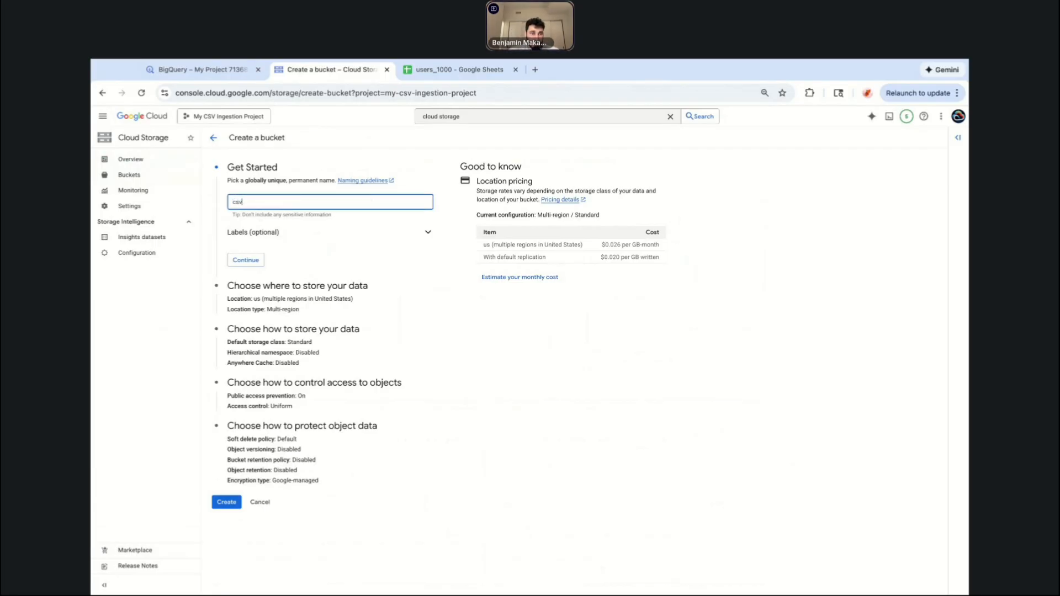
key(BackSpace)
key(BackSpace)
key(BackSpace)
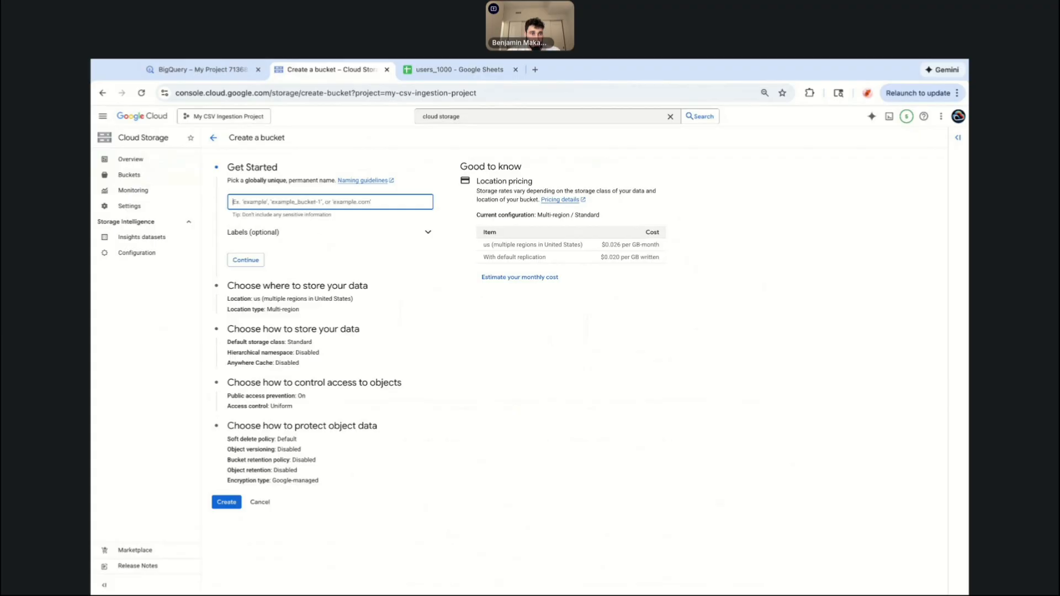
text(csv-in)
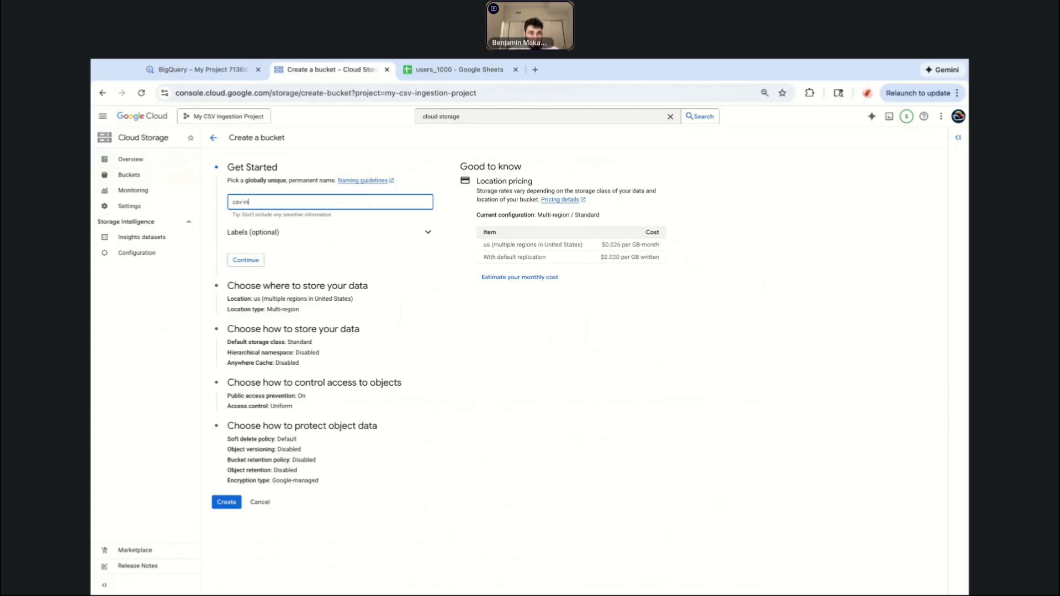
text(gestion-buck)
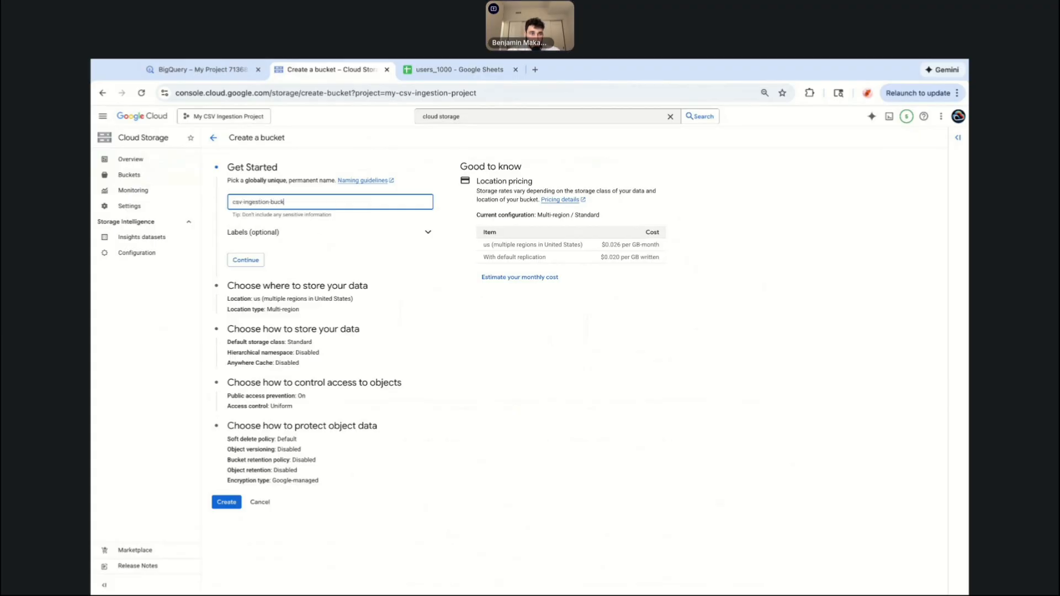
text(et-gcpstudyhub)
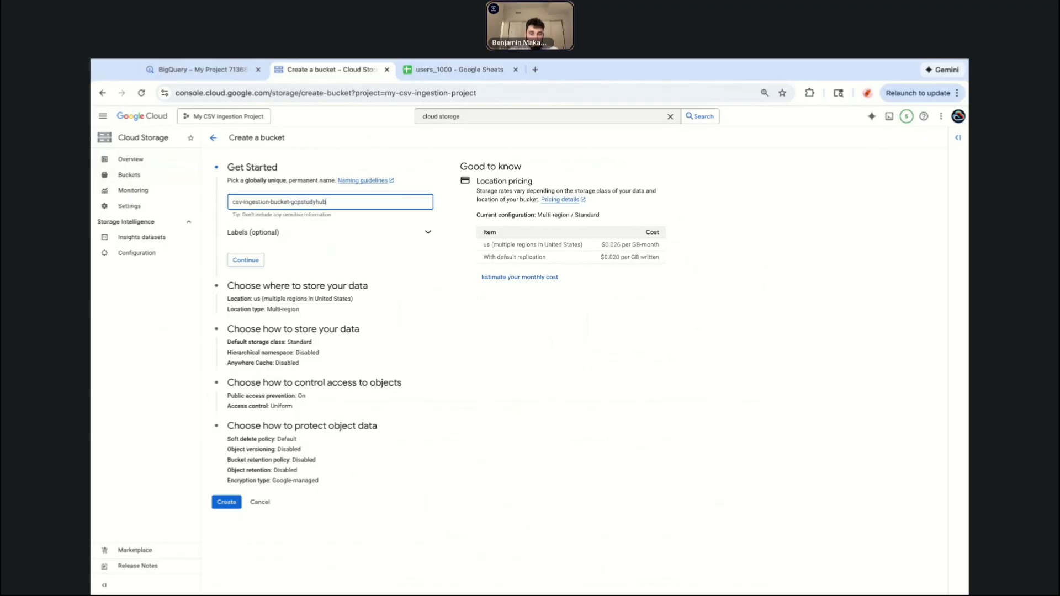
text(-01)
click(245, 260)
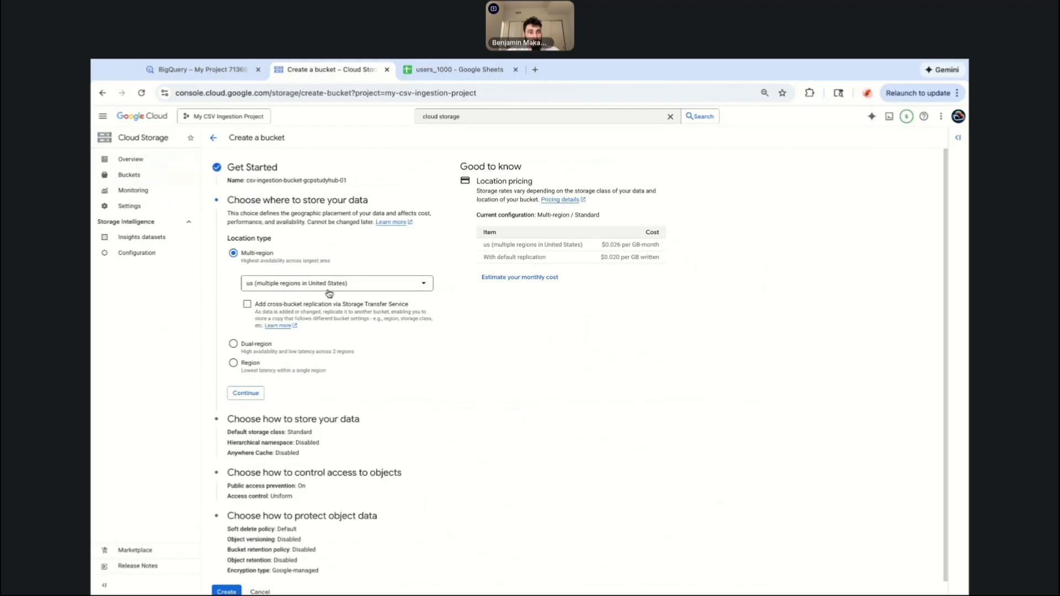
Set the bucket's location type to Region with us-central1 (Iowa) and continue.
click(233, 364)
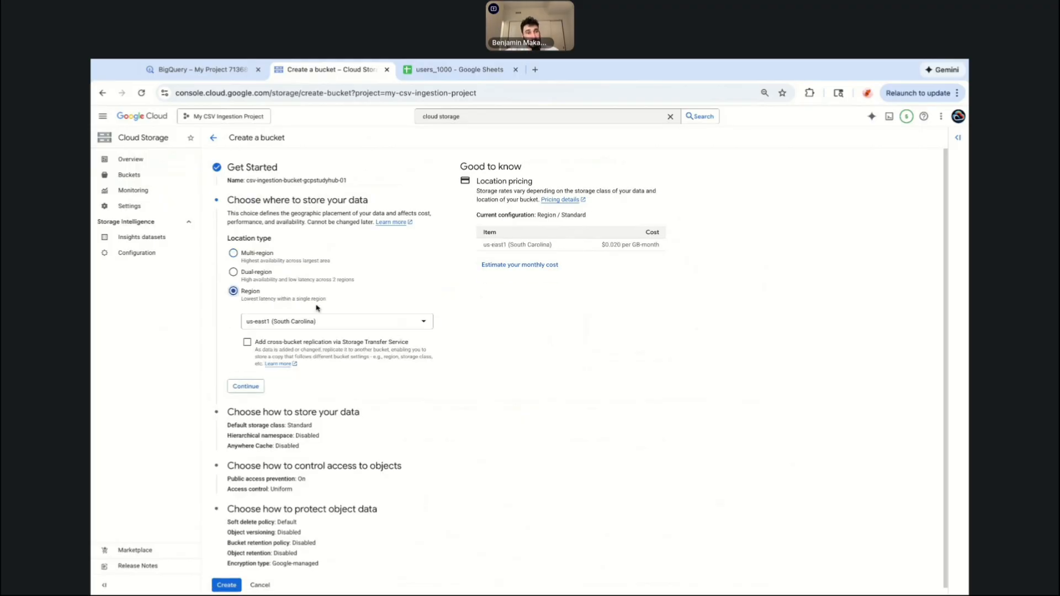
click(313, 321)
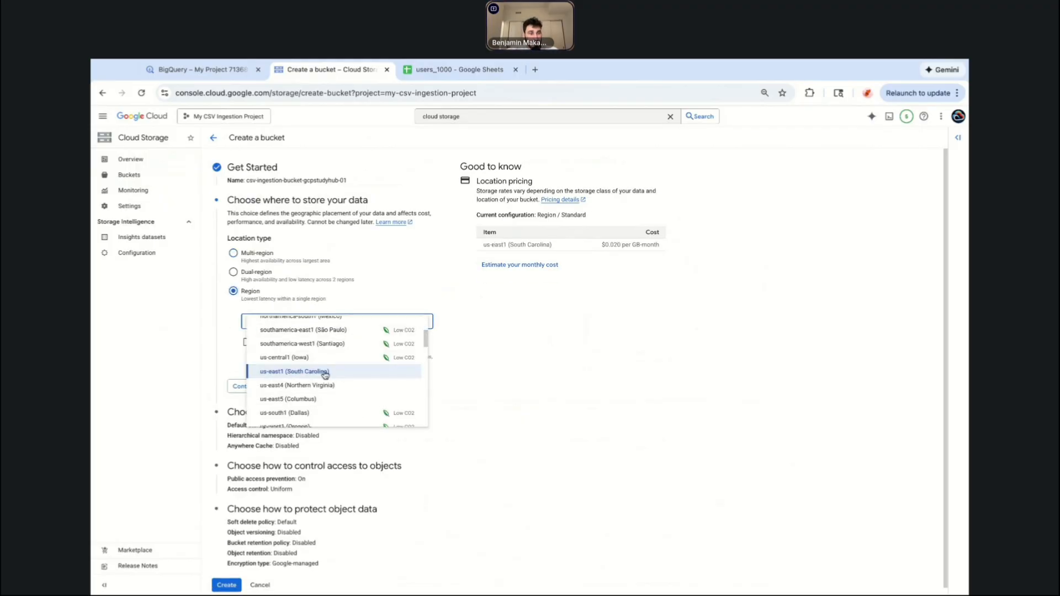
click(304, 359)
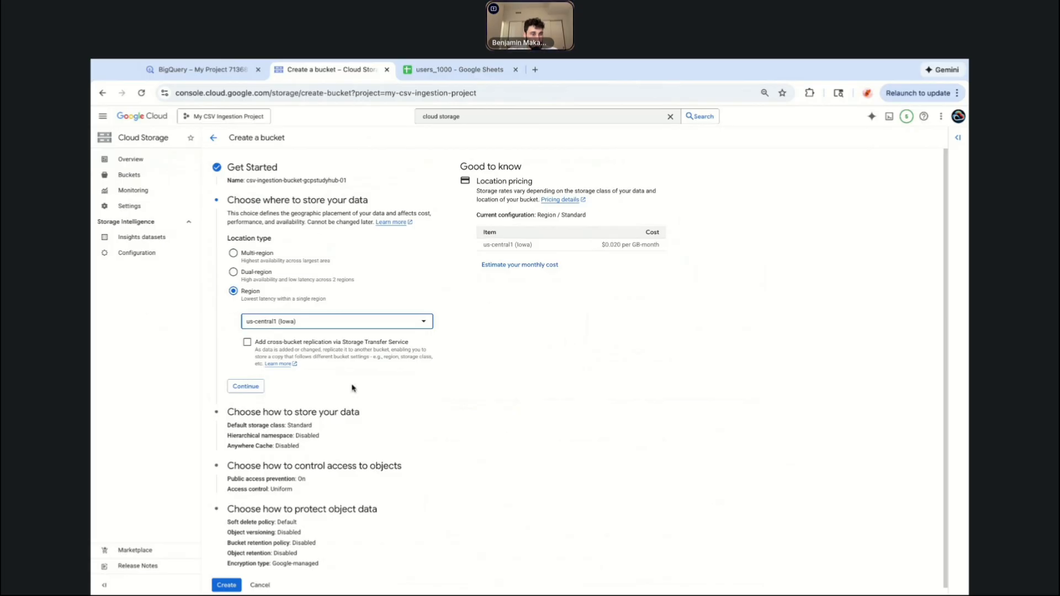
click(247, 388)
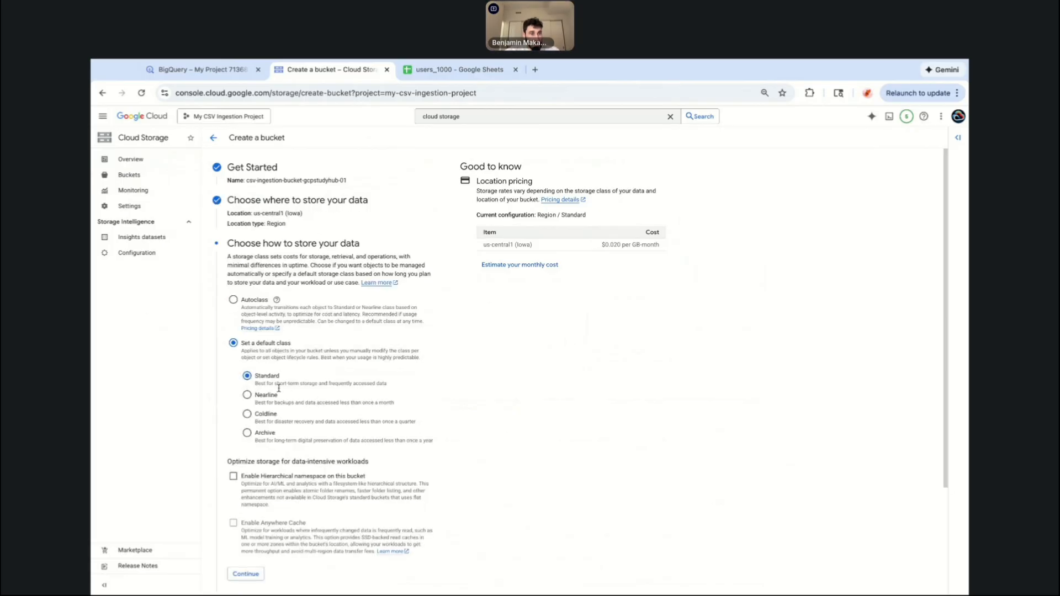
Keep the Standard storage class and uniform access control, continuing through both sections.
scroll(278, 388, down, 1)
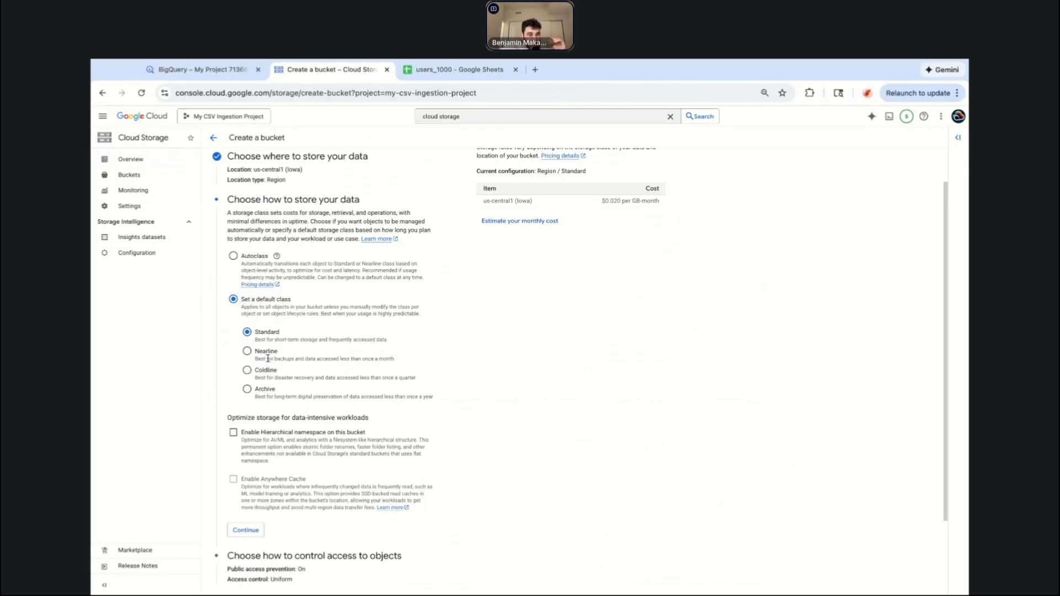
scroll(274, 383, down, 2)
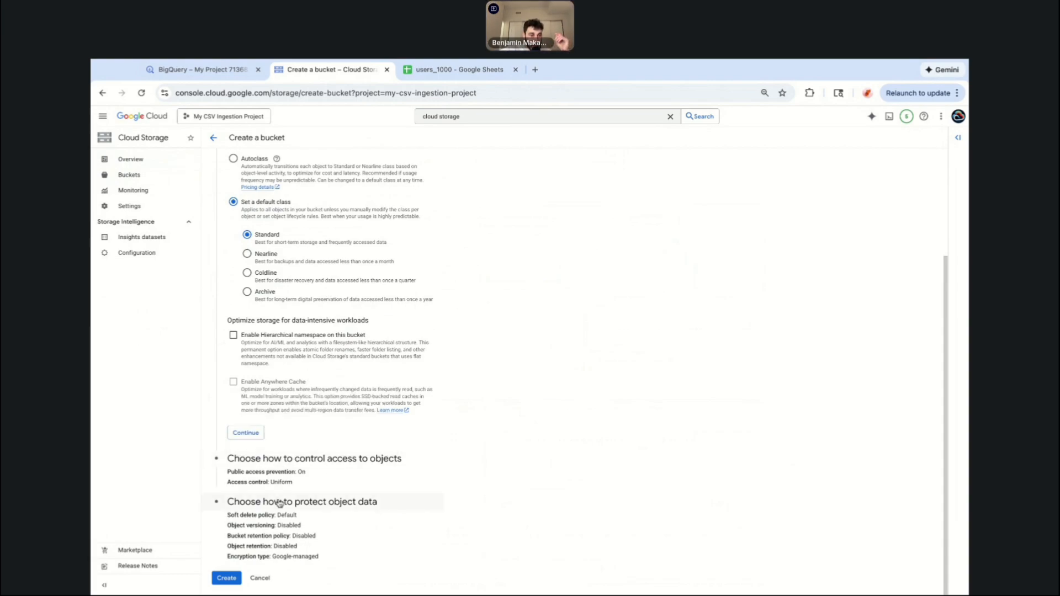
click(253, 439)
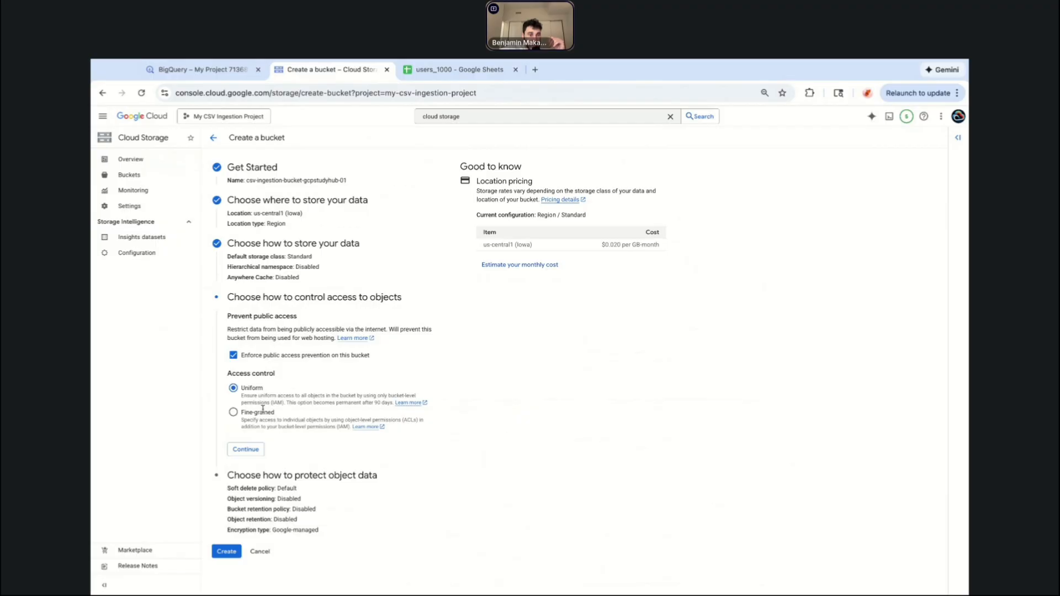
click(245, 448)
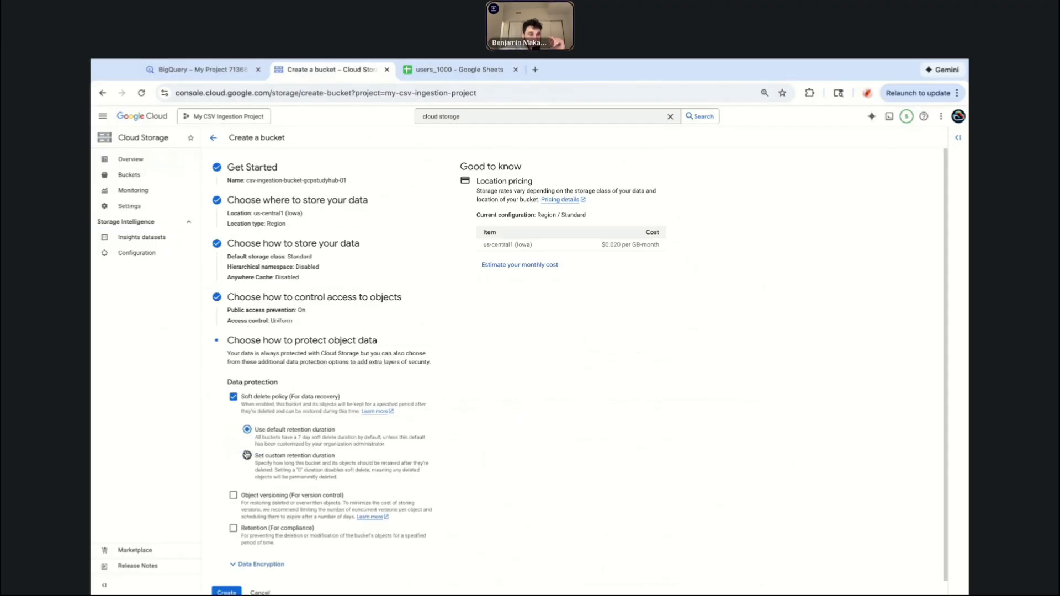
Disable the soft delete policy and create the bucket, confirming public access prevention.
click(233, 397)
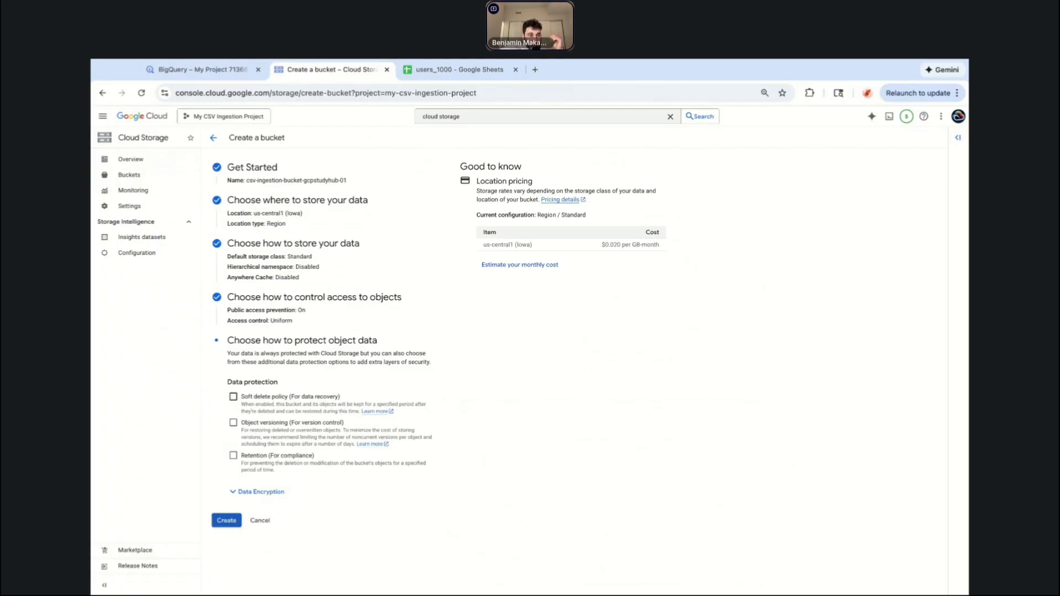
click(227, 521)
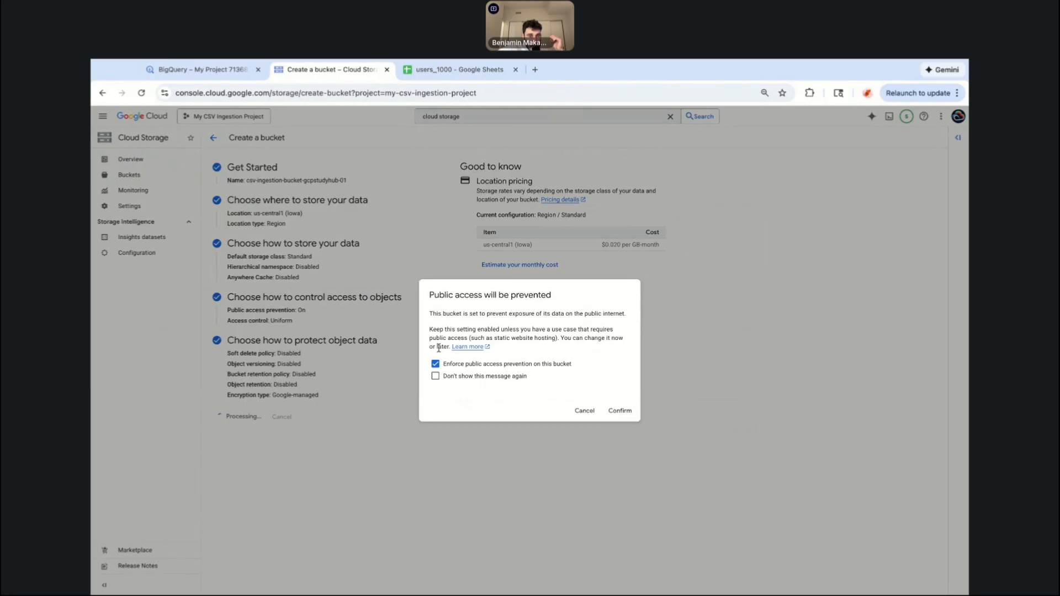
click(619, 410)
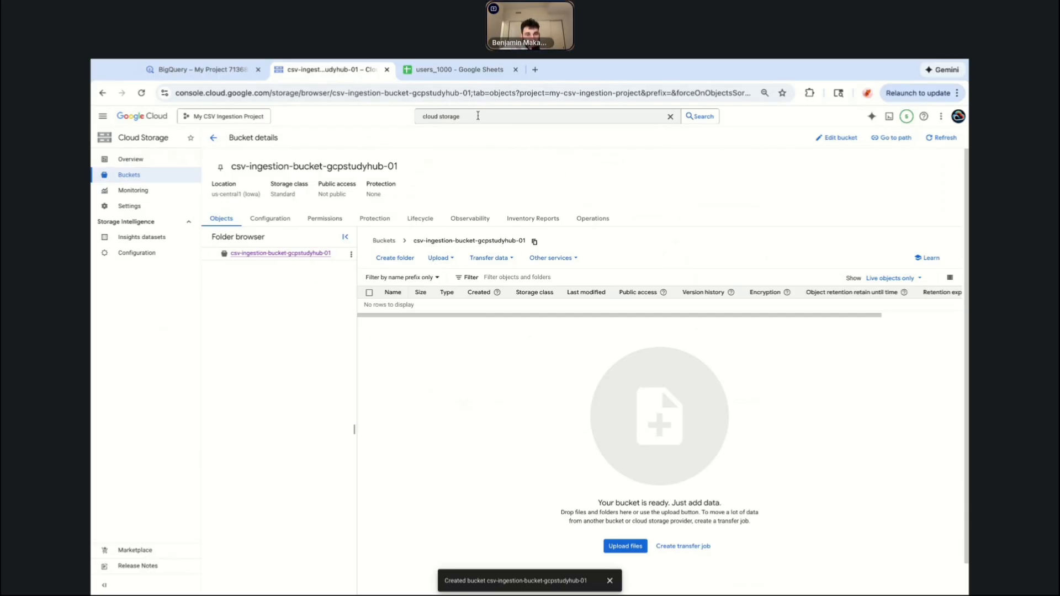
Open Cloud Run functions through the console search.
click(474, 117)
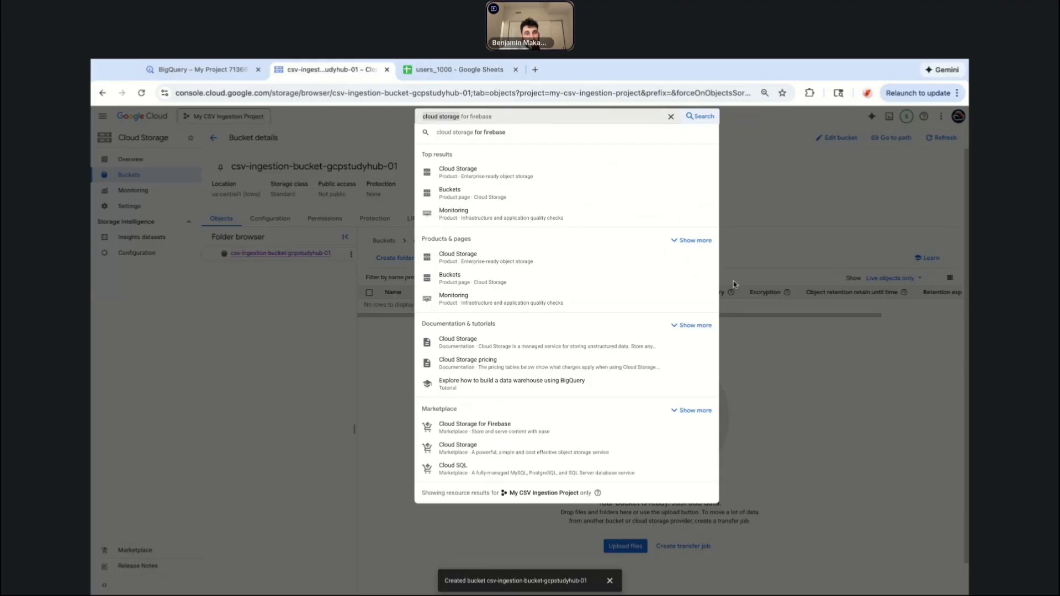
key(BackSpace)
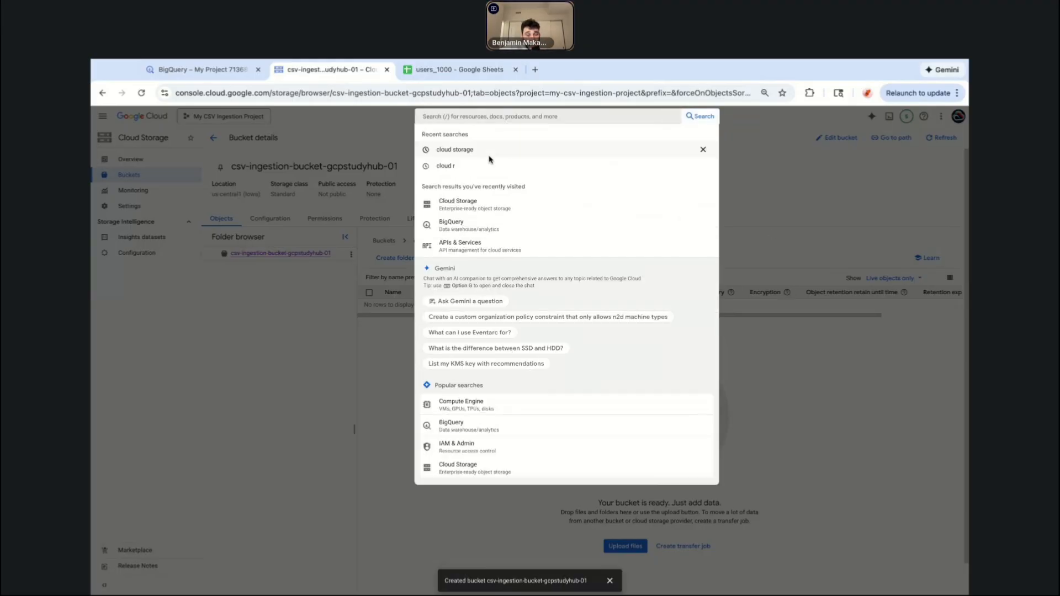
text(cloud functions)
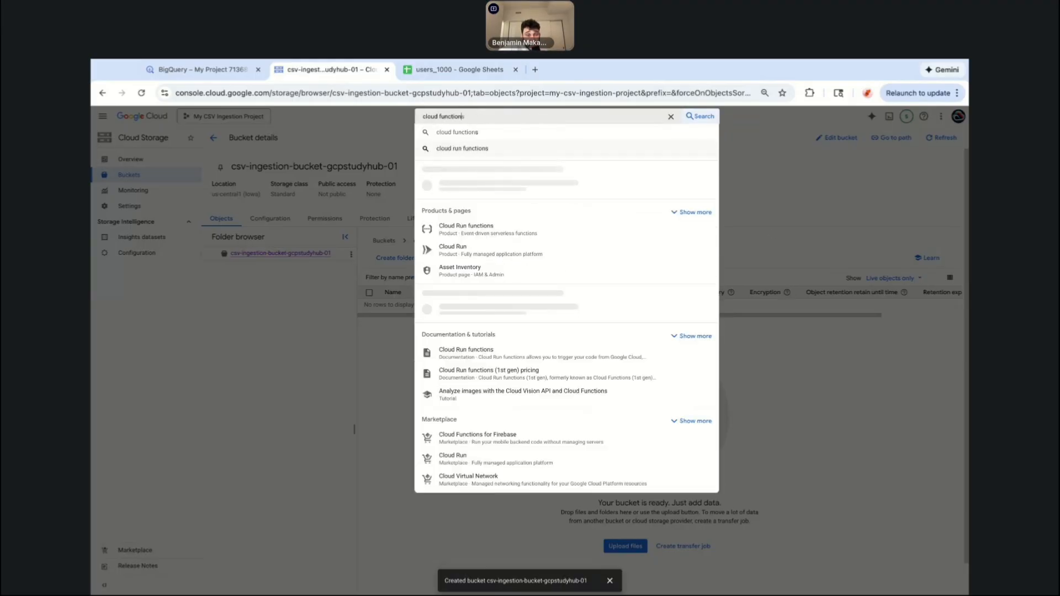
click(528, 189)
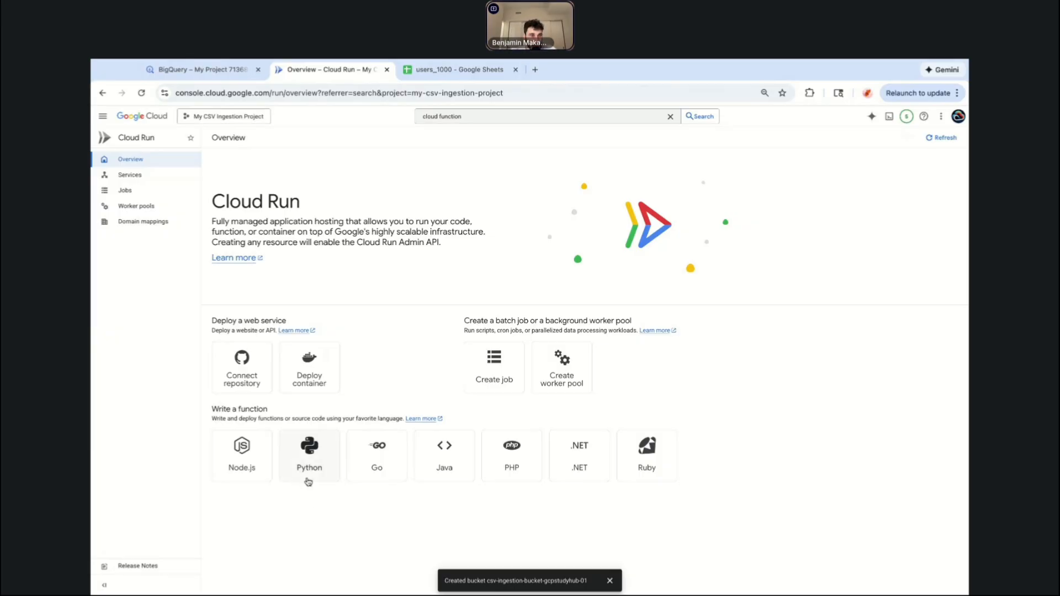
Start writing a Python function service and name it csv-ingest-function.
click(313, 461)
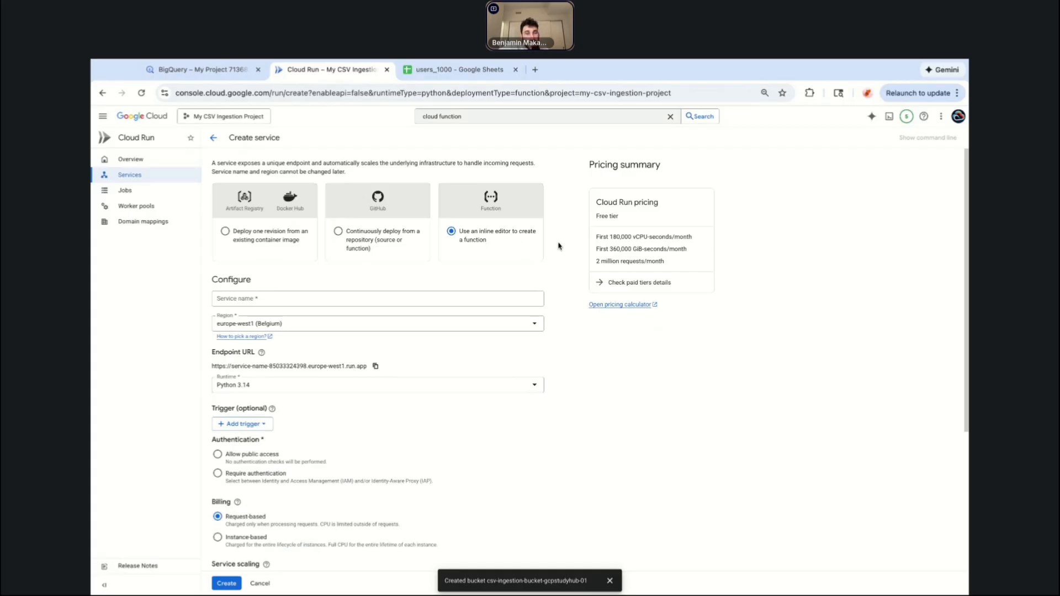
scroll(563, 256, down, 1)
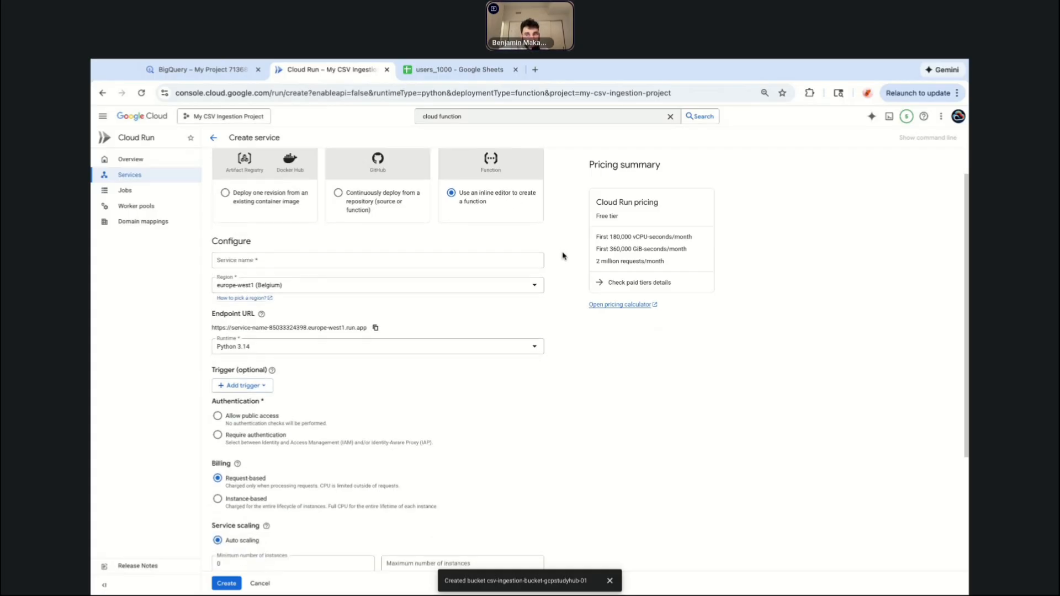
scroll(563, 256, down, 1)
scroll(563, 255, up, 1)
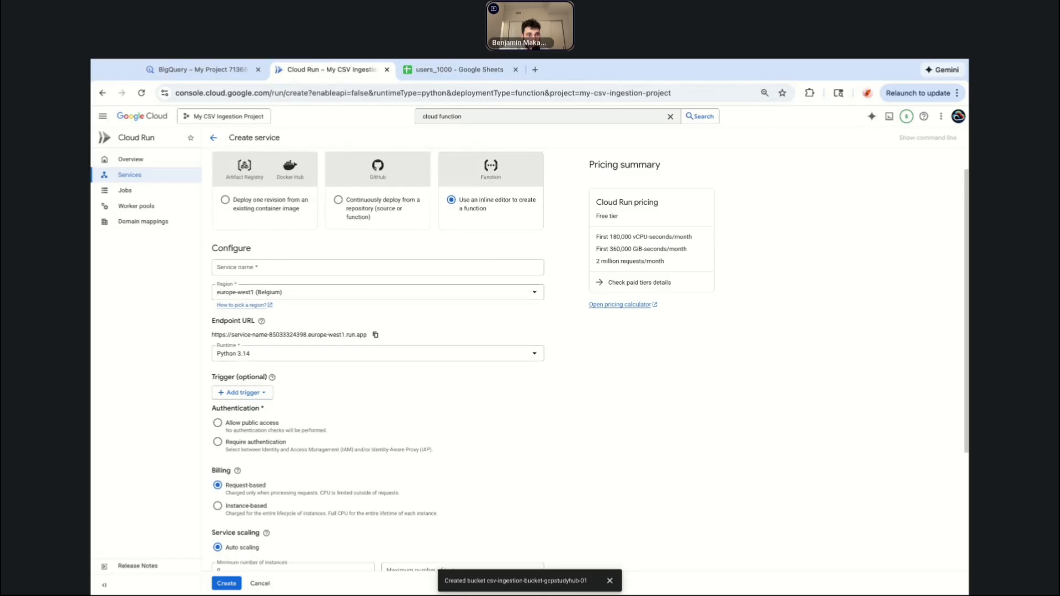
click(338, 269)
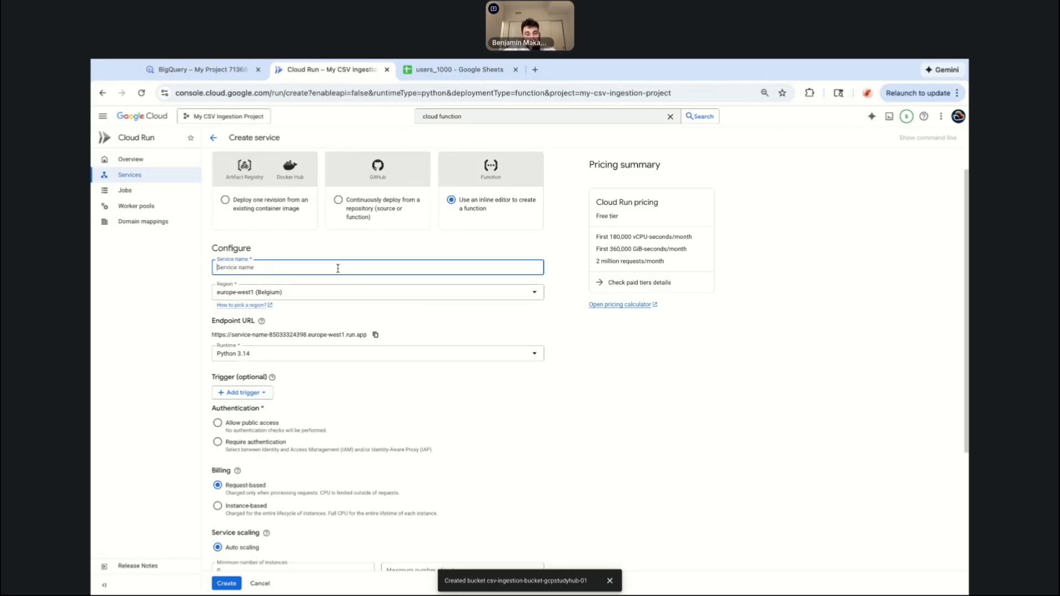
text(csv)
text(-ingest)
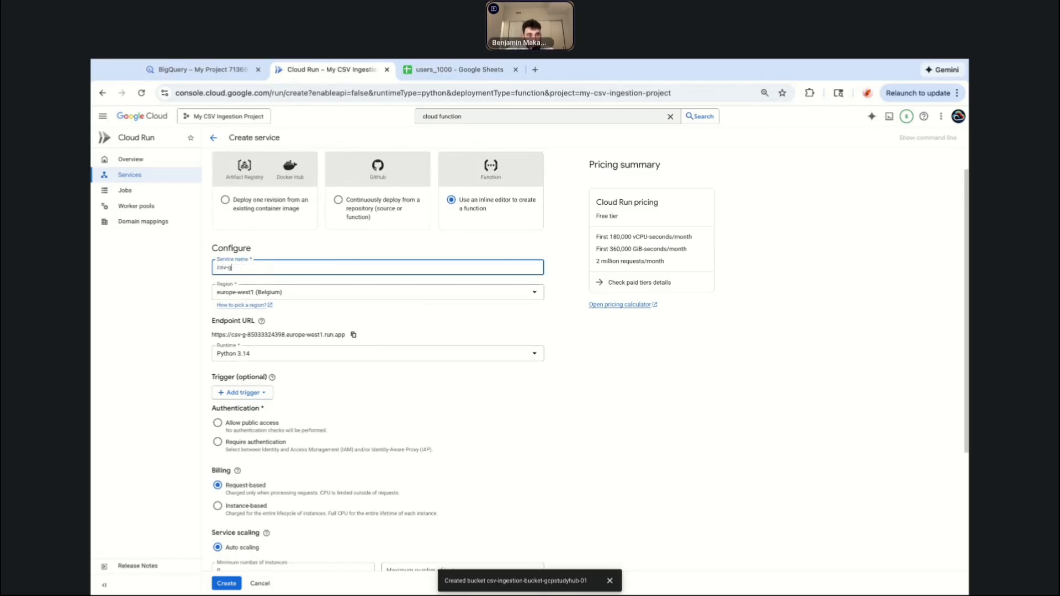
text(-function)
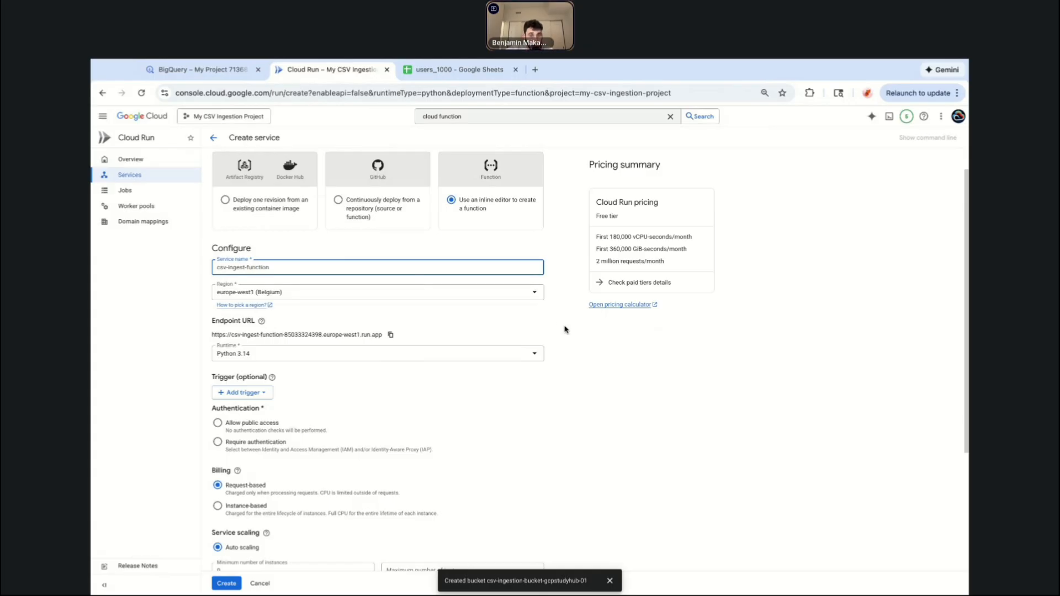
Set the service's region to us-central1 (Iowa).
click(452, 297)
scroll(377, 352, up, 1)
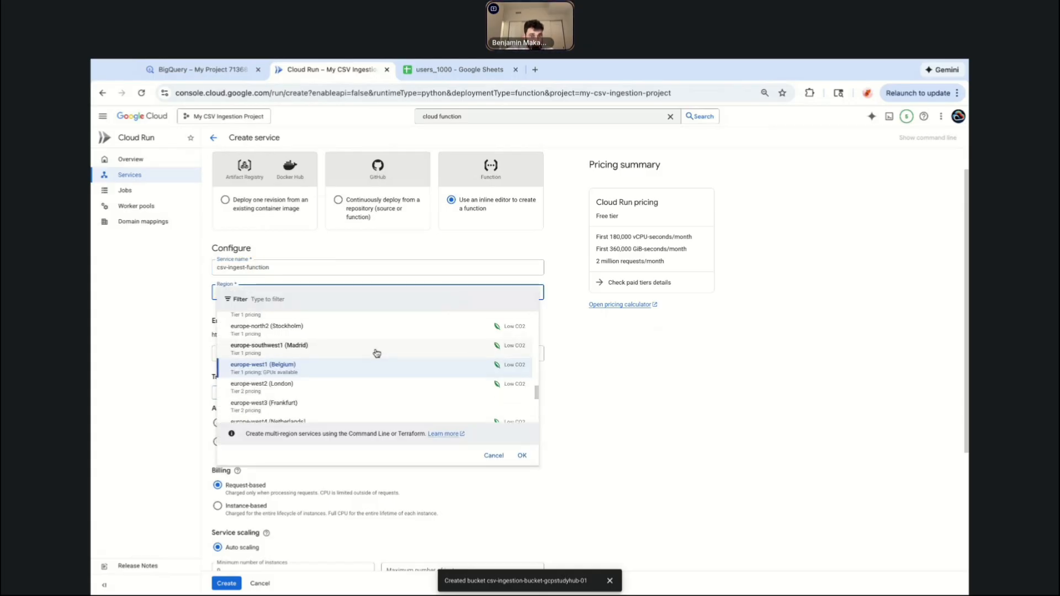
text(central1)
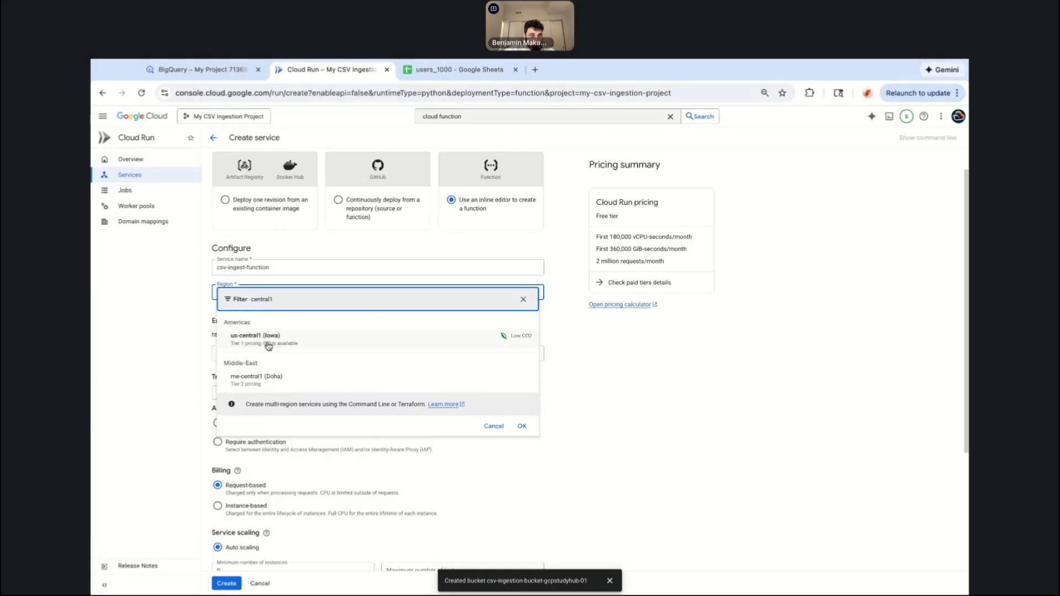
click(297, 343)
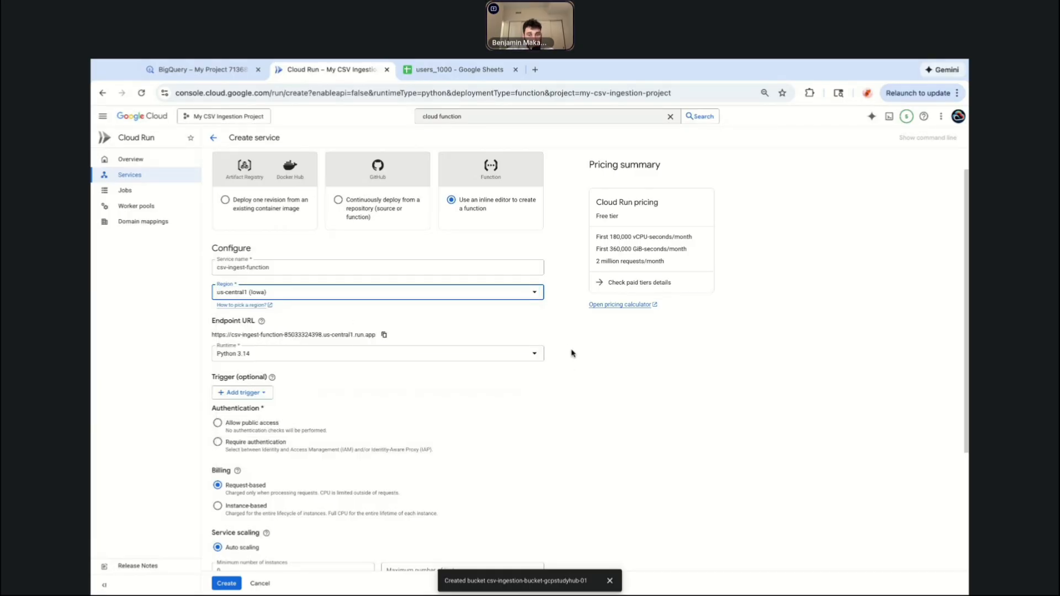
Set the function's runtime to Python 3.12.
click(560, 328)
scroll(558, 300, down, 3)
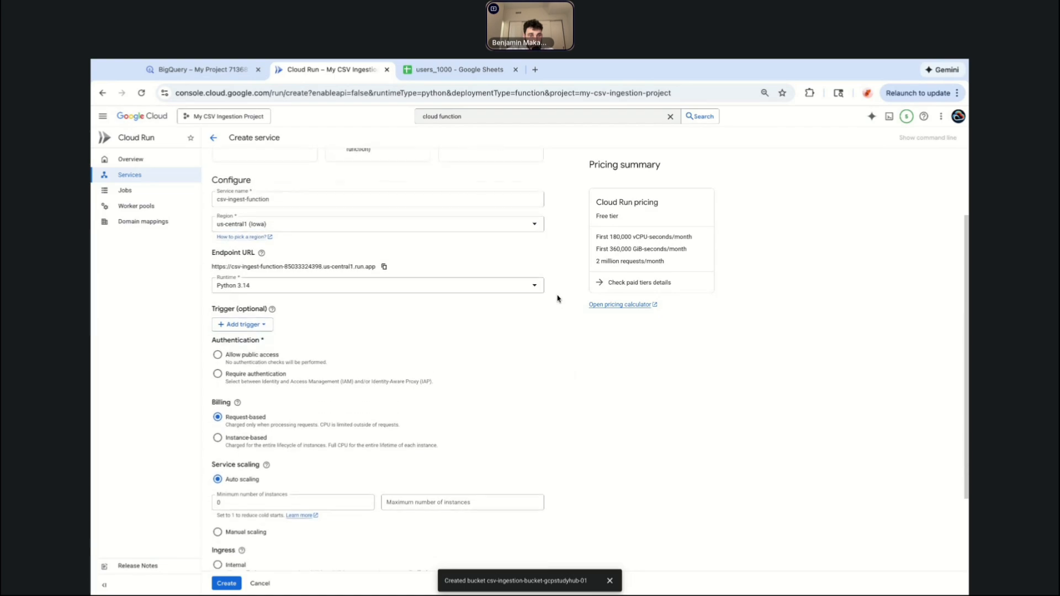
click(350, 273)
click(267, 378)
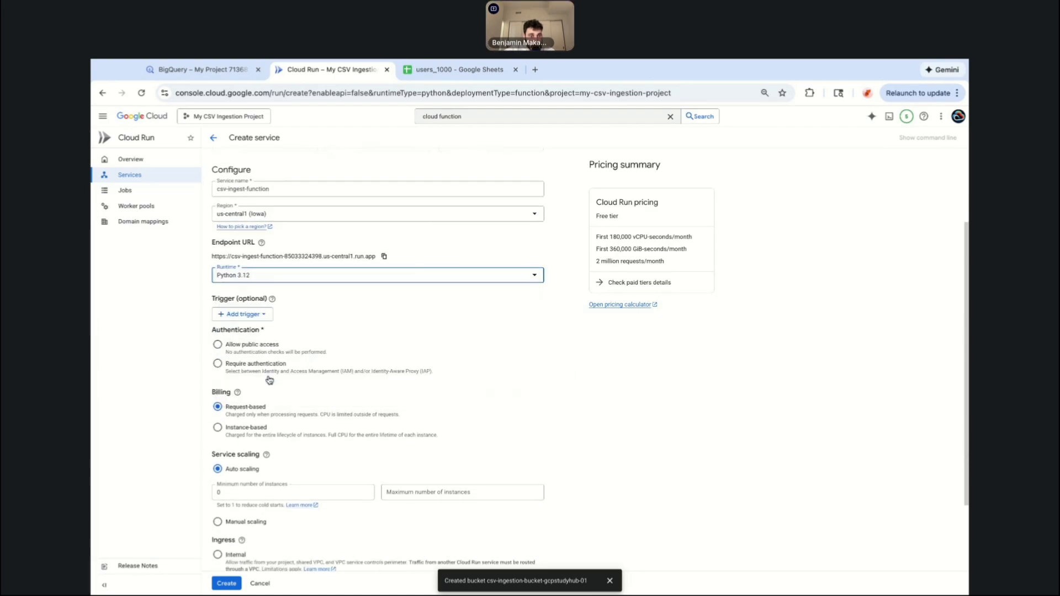
Set the service's authentication to Require authentication.
scroll(571, 287, down, 1)
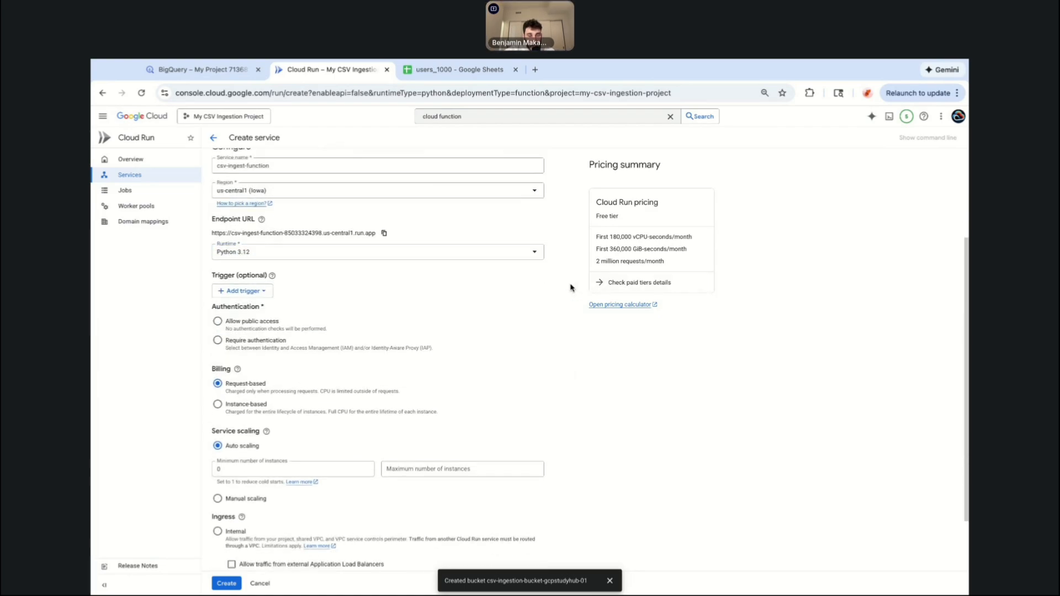
scroll(572, 288, up, 1)
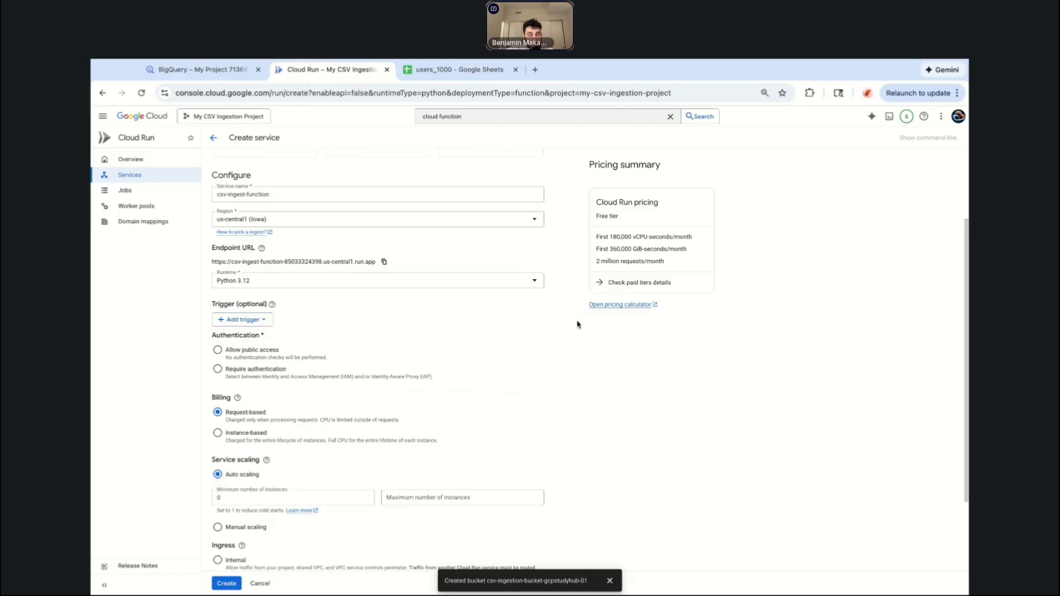
scroll(561, 275, down, 2)
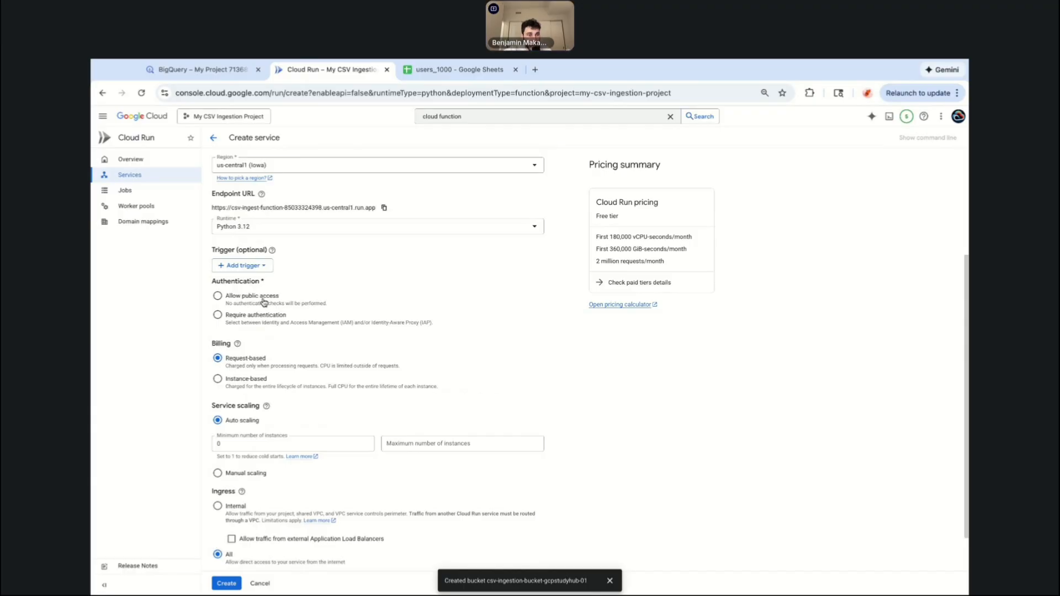
click(232, 316)
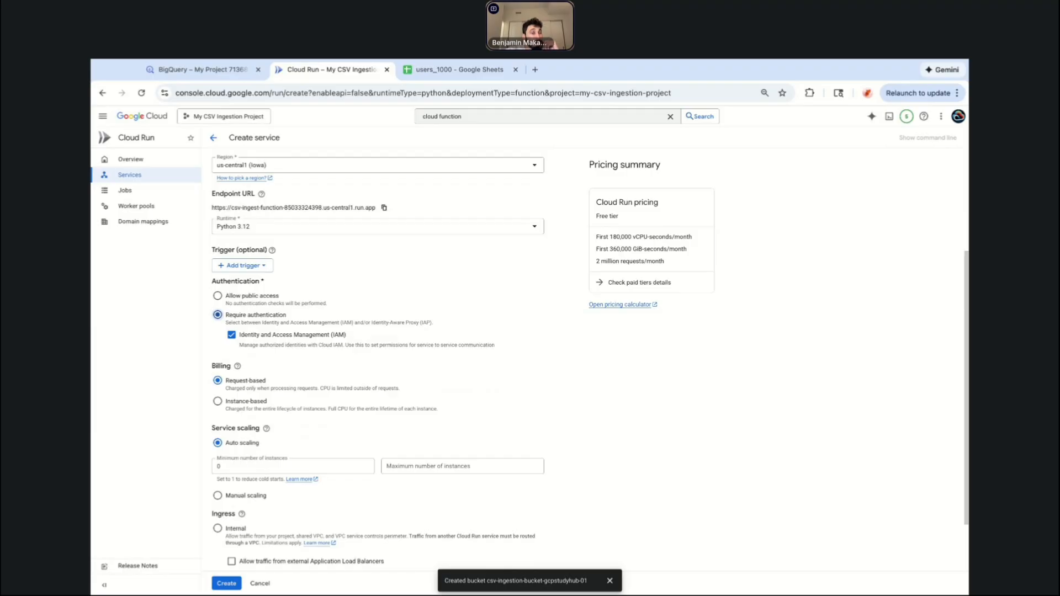
Expand and review the Containers, Networking, Security settings of the service.
scroll(294, 482, down, 2)
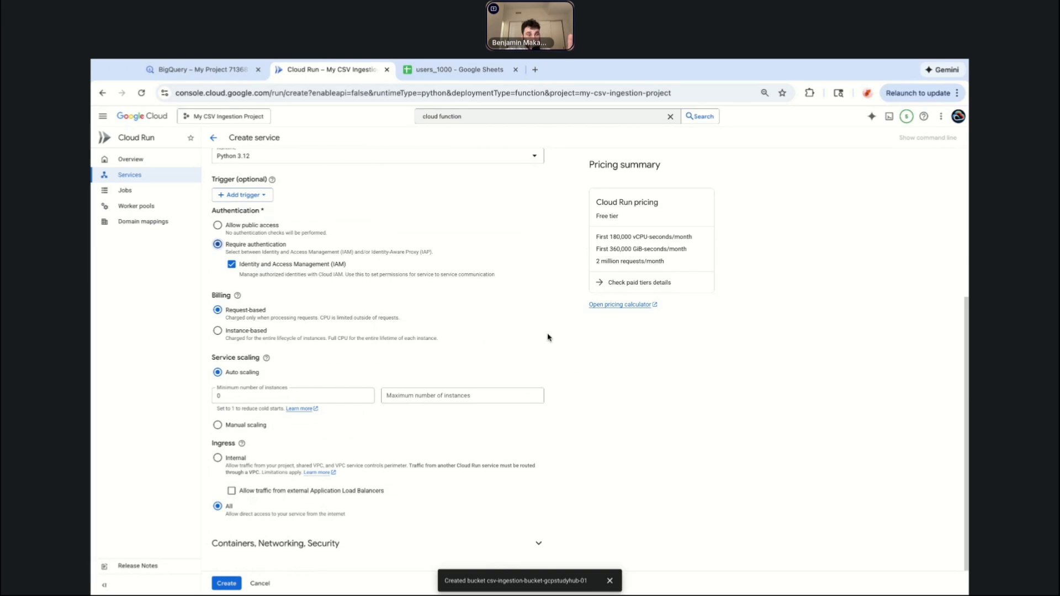
click(316, 546)
scroll(353, 527, down, 4)
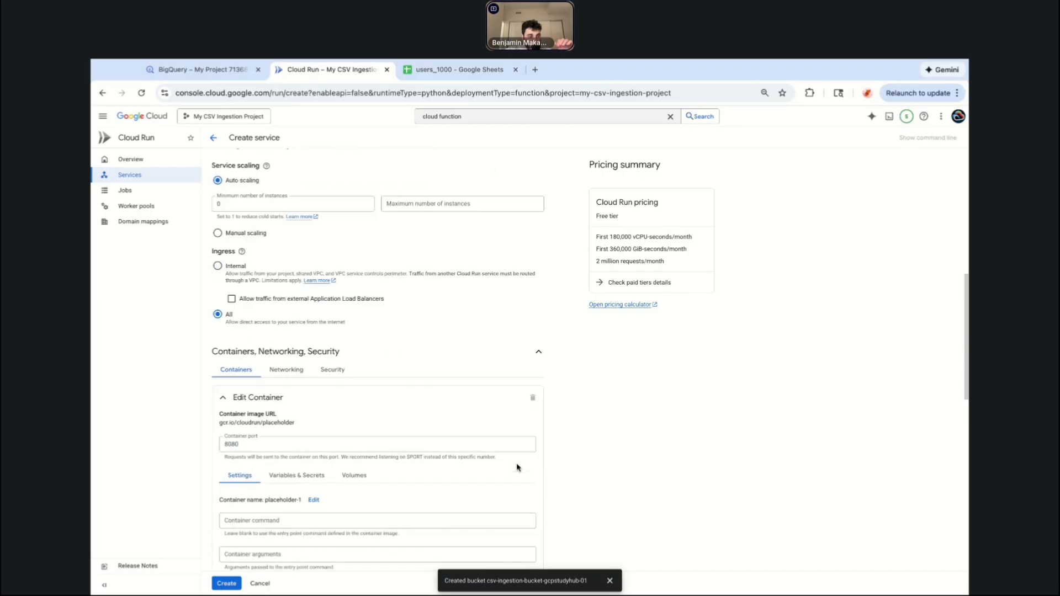
scroll(469, 442, down, 3)
scroll(373, 365, down, 1)
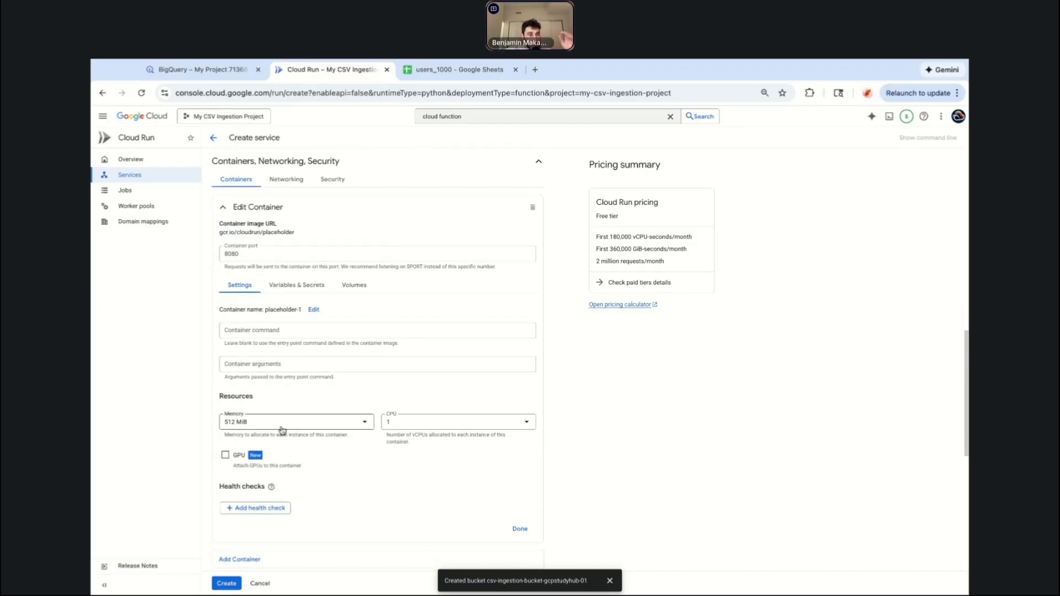
scroll(310, 415, up, 3)
scroll(310, 416, up, 2)
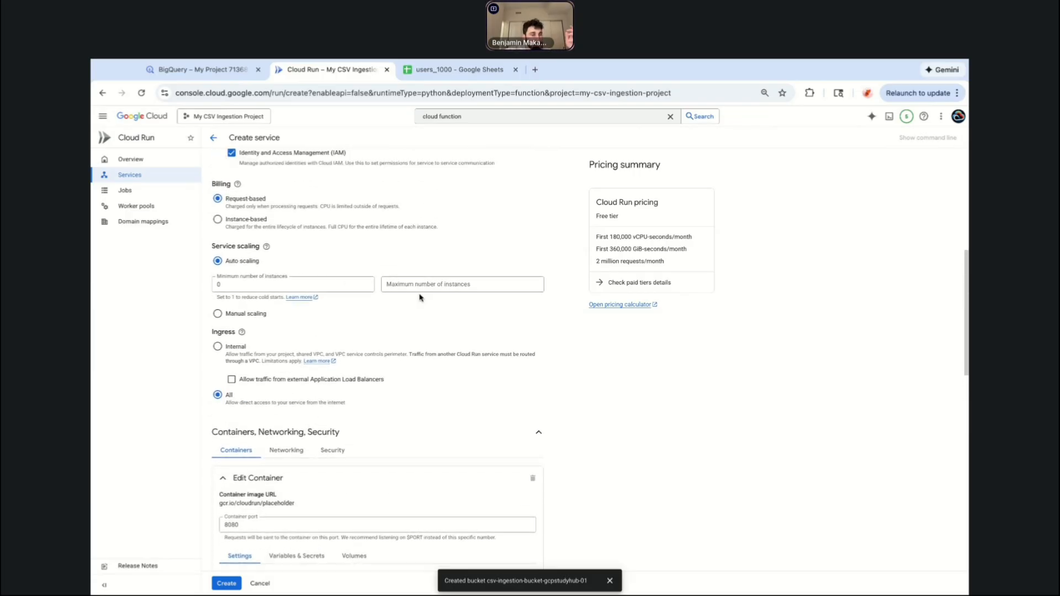
scroll(565, 318, down, 10)
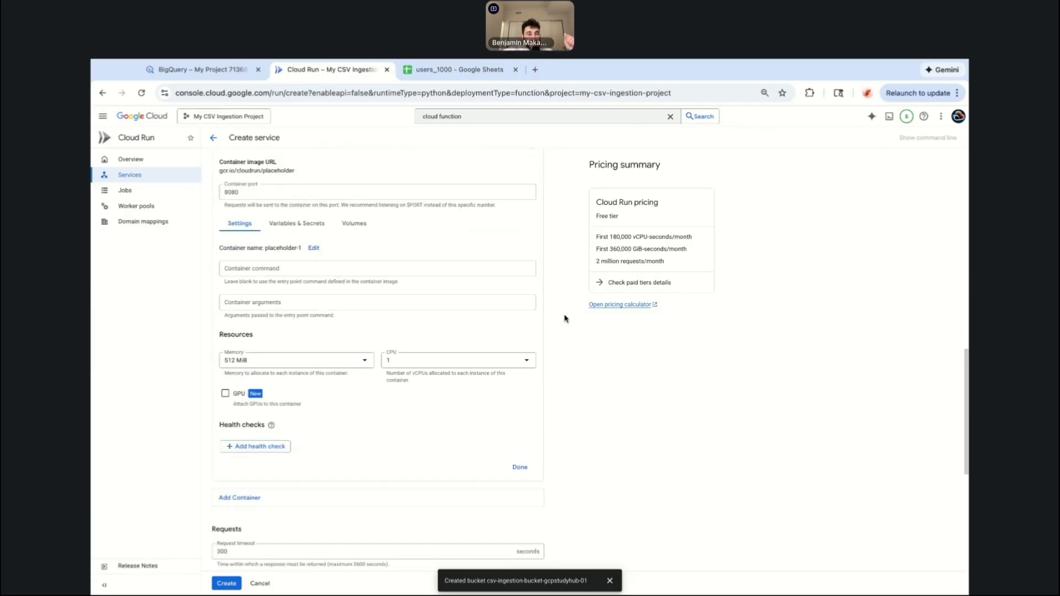
Create the Cloud Run function service with the remaining default settings.
click(229, 389)
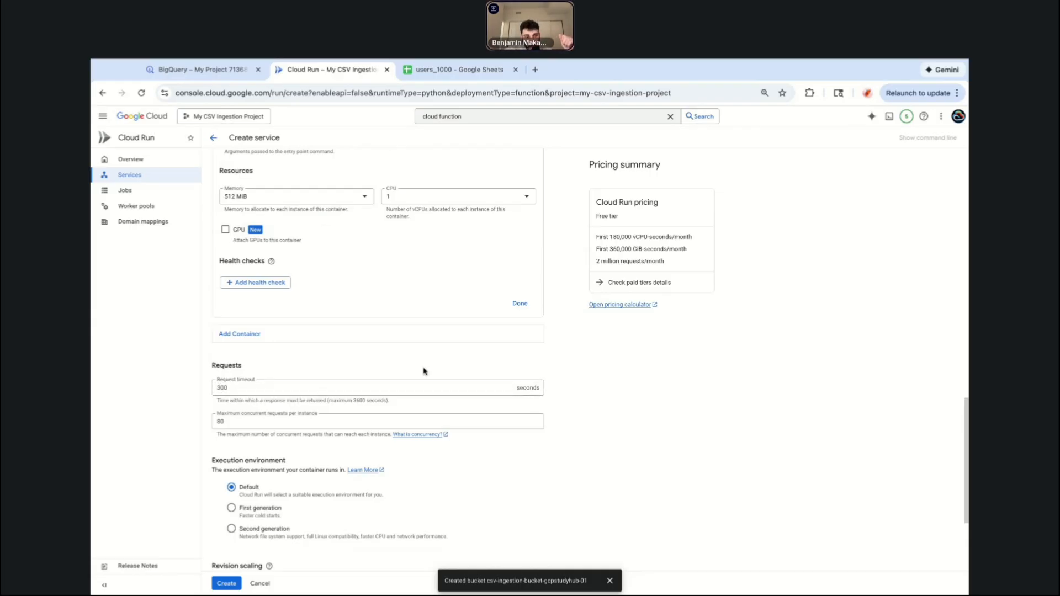
scroll(425, 371, down, 3)
scroll(501, 385, down, 1)
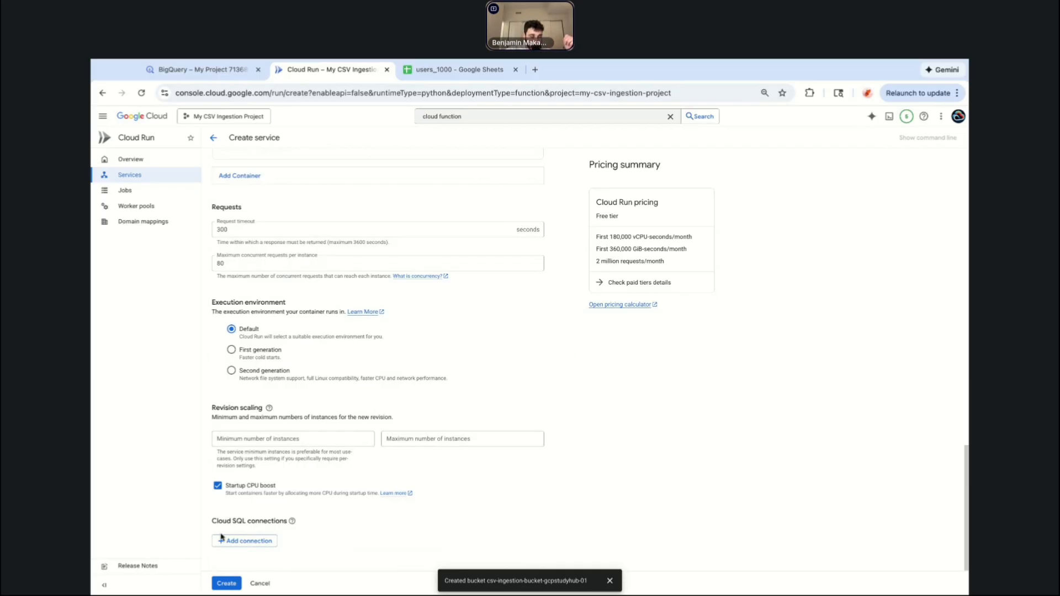
click(225, 584)
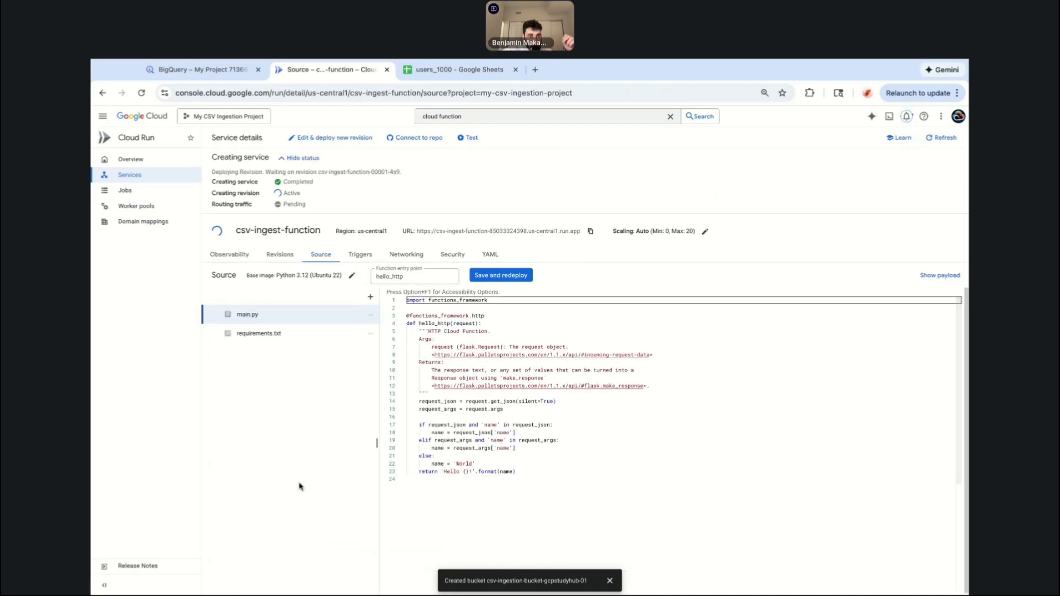
Leave the source editor for the service's triggers and start adding a Cloud Storage trigger.
click(361, 262)
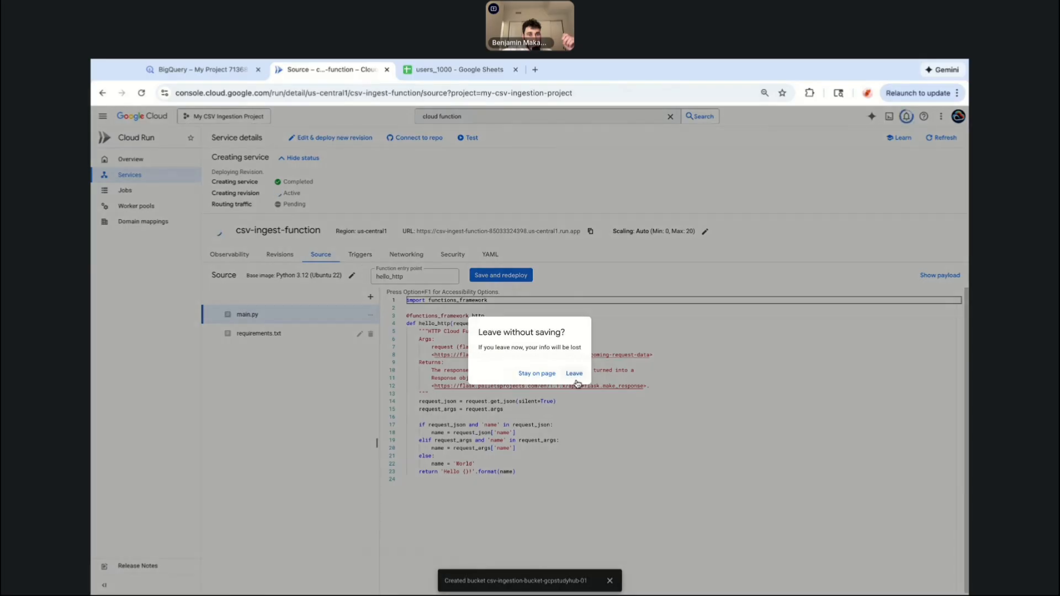
click(544, 374)
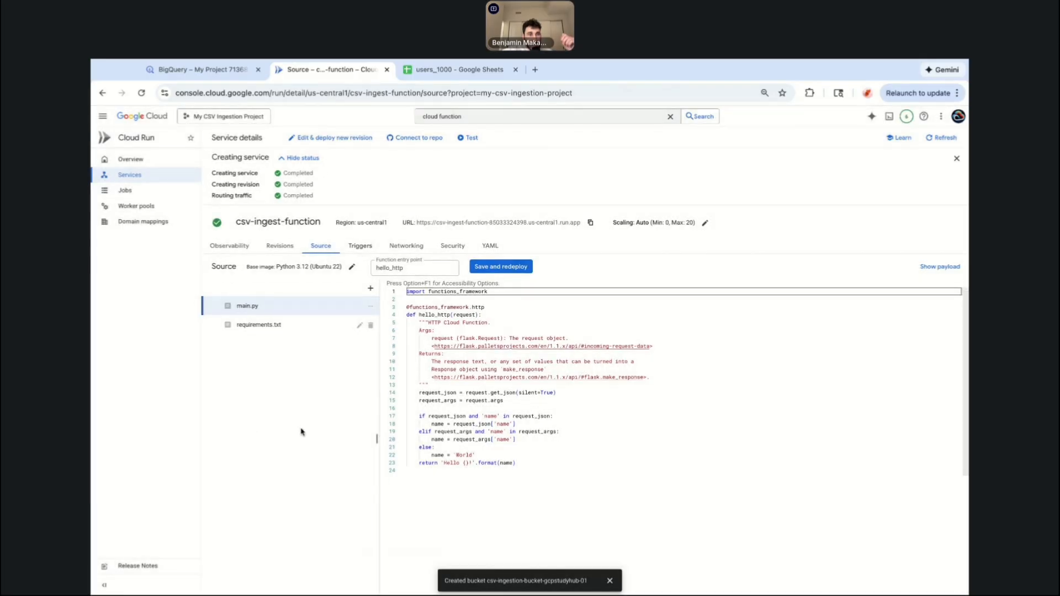
click(360, 246)
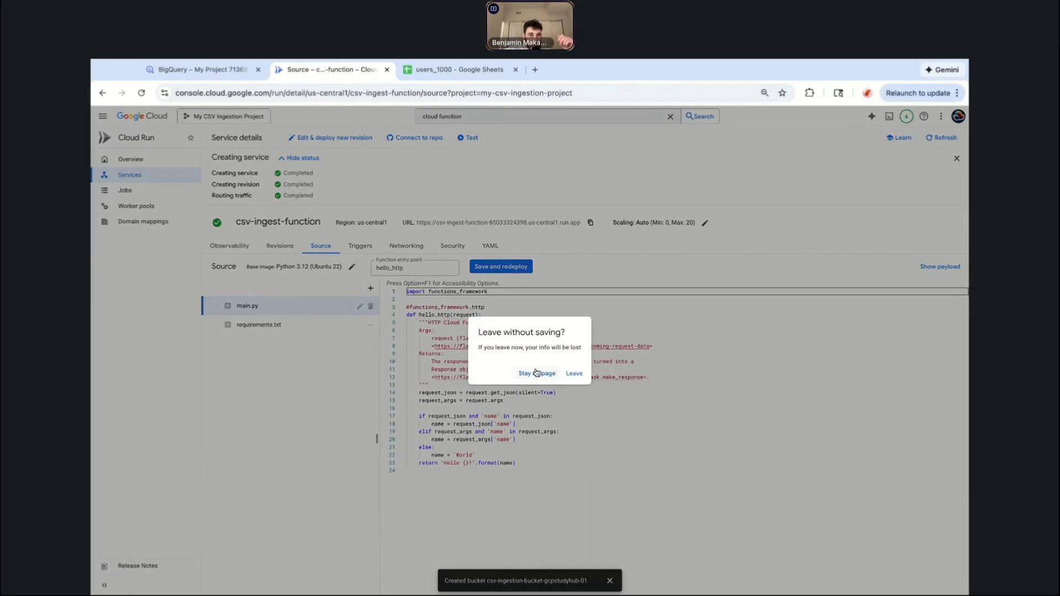
click(574, 375)
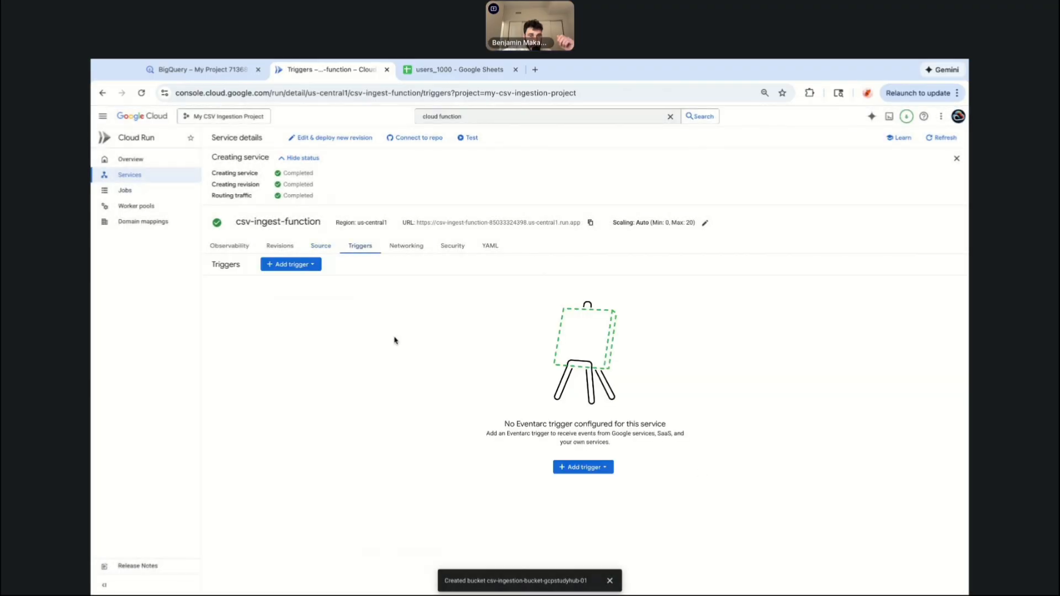
click(301, 265)
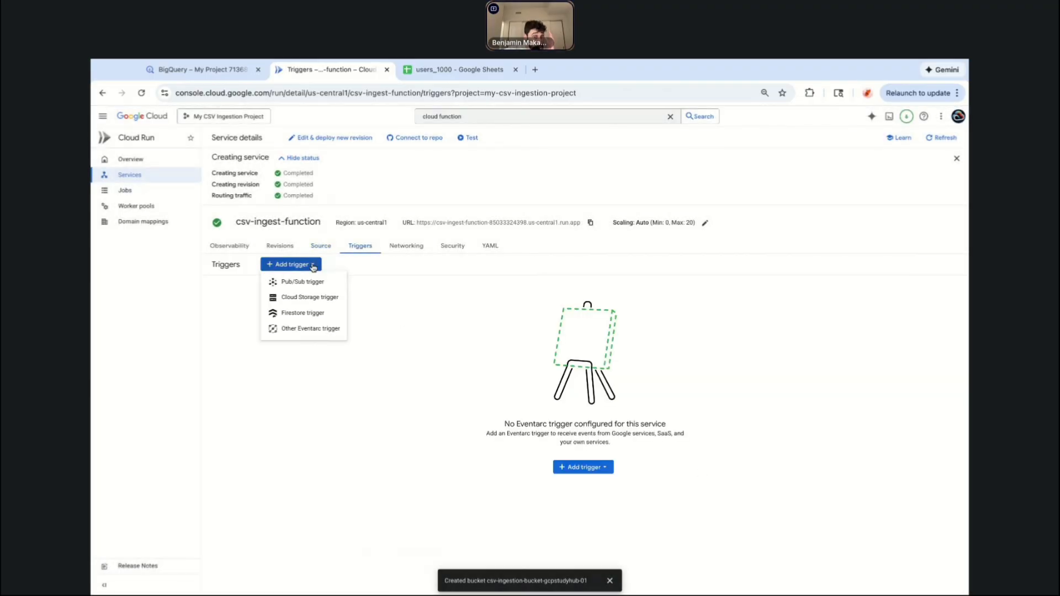
click(303, 300)
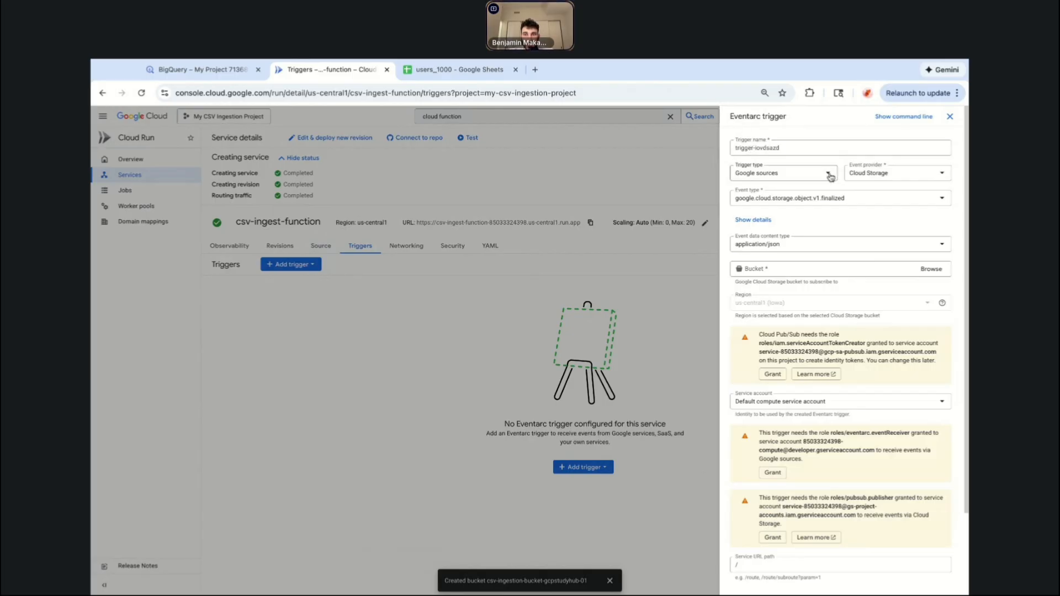
Set the trigger's event type to google.cloud.storage.object.v1.finalized and its bucket to csv-ingestion-bucket-gcpstudyhub-01.
click(818, 205)
scroll(827, 257, down, 4)
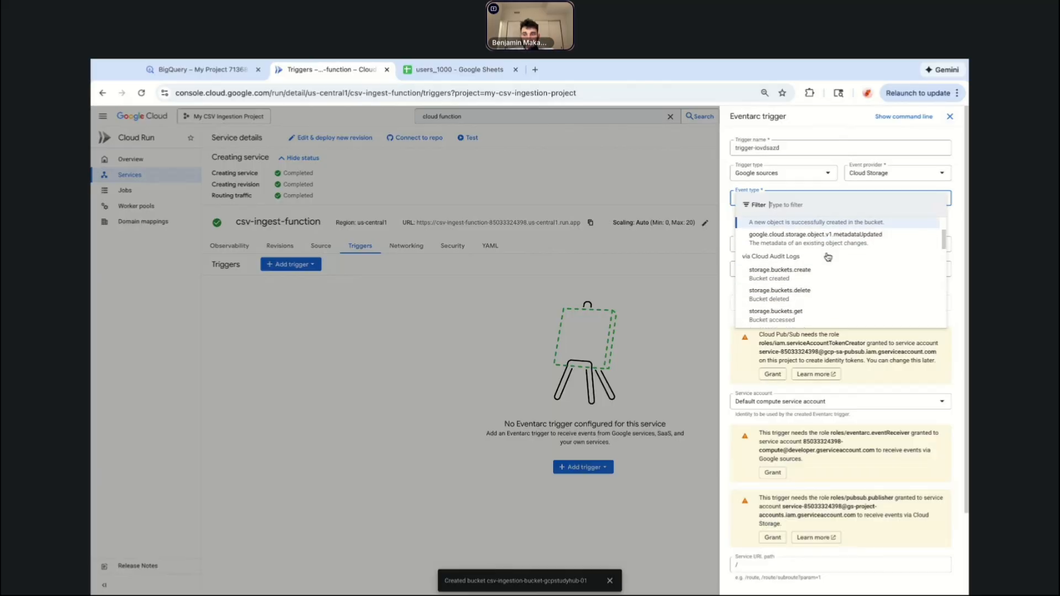
scroll(828, 257, up, 3)
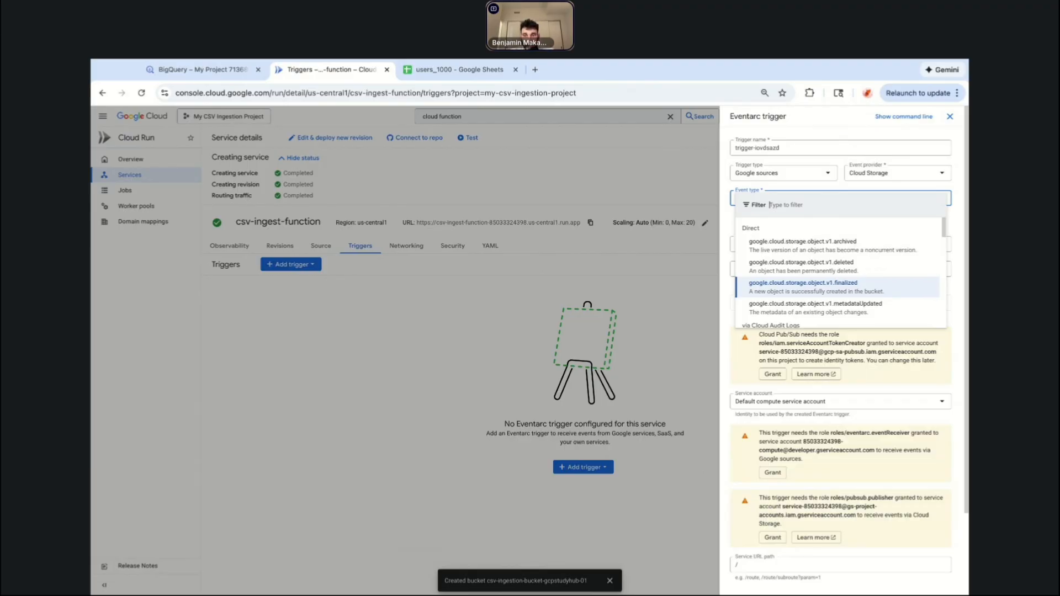
click(864, 289)
scroll(851, 268, down, 2)
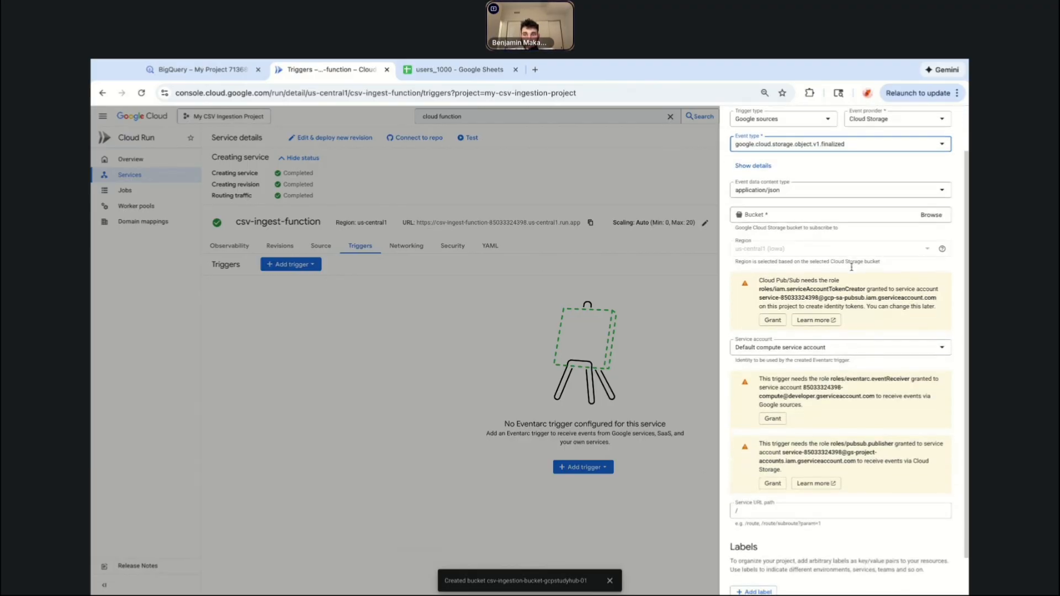
click(929, 241)
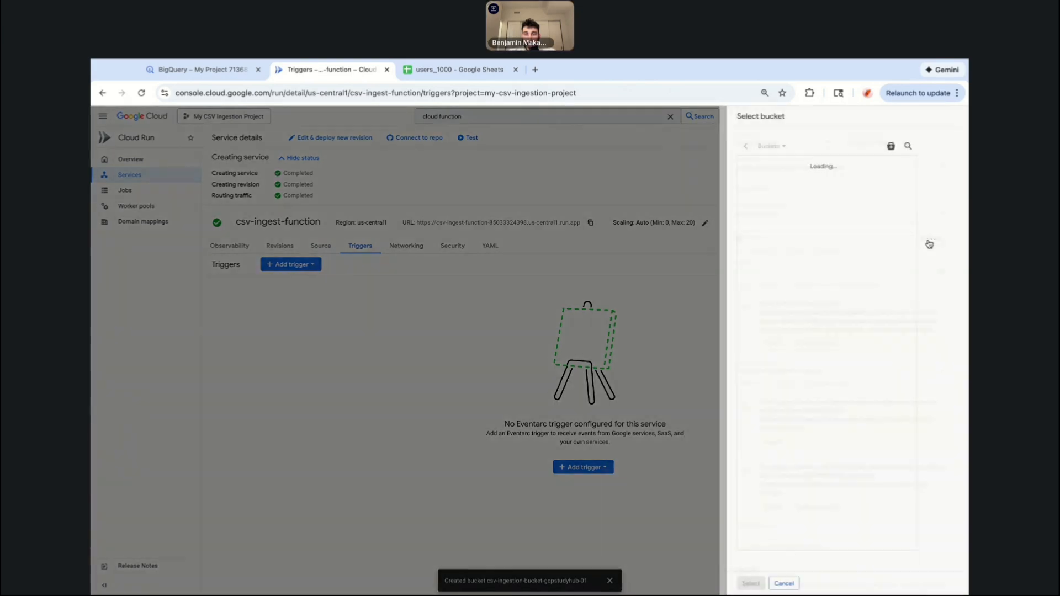
click(834, 163)
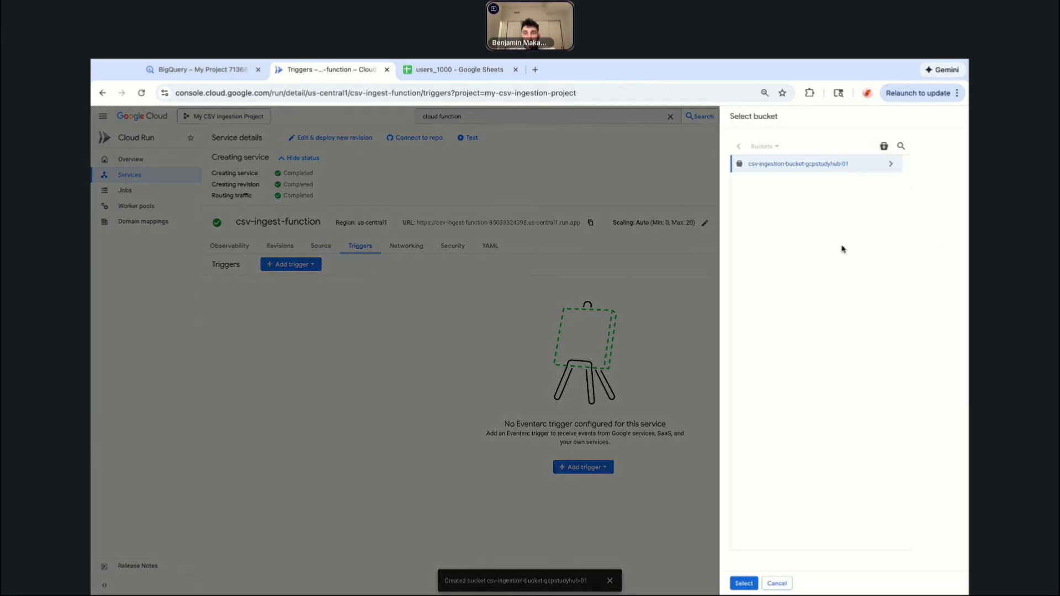
click(743, 584)
Grant the Pub/Sub service account the roles/iam.serviceAccountTokenCreator role for the trigger.
scroll(842, 280, down, 1)
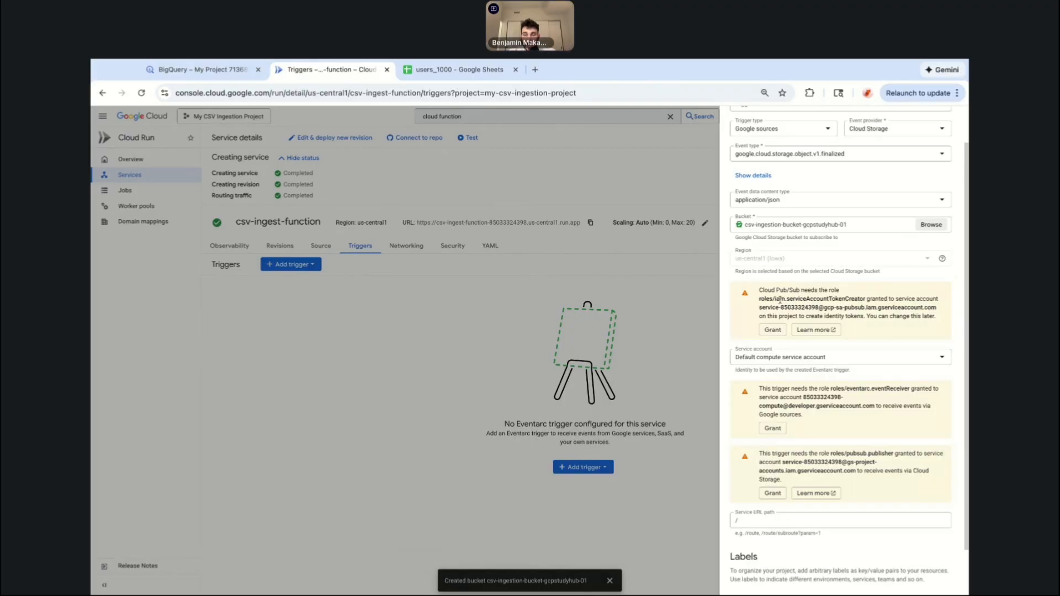
drag(787, 290, 864, 300)
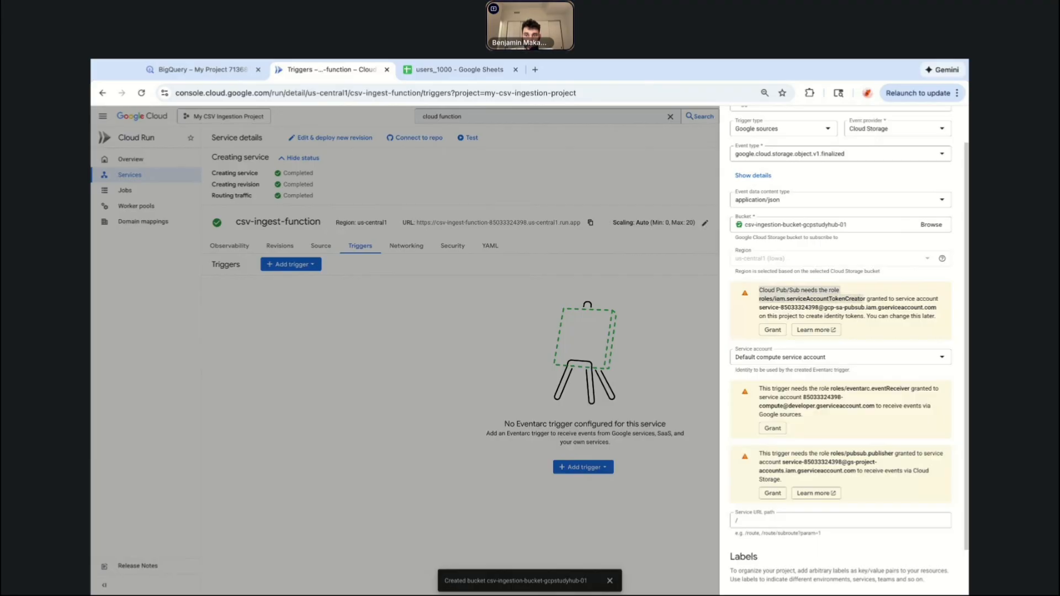
click(778, 303)
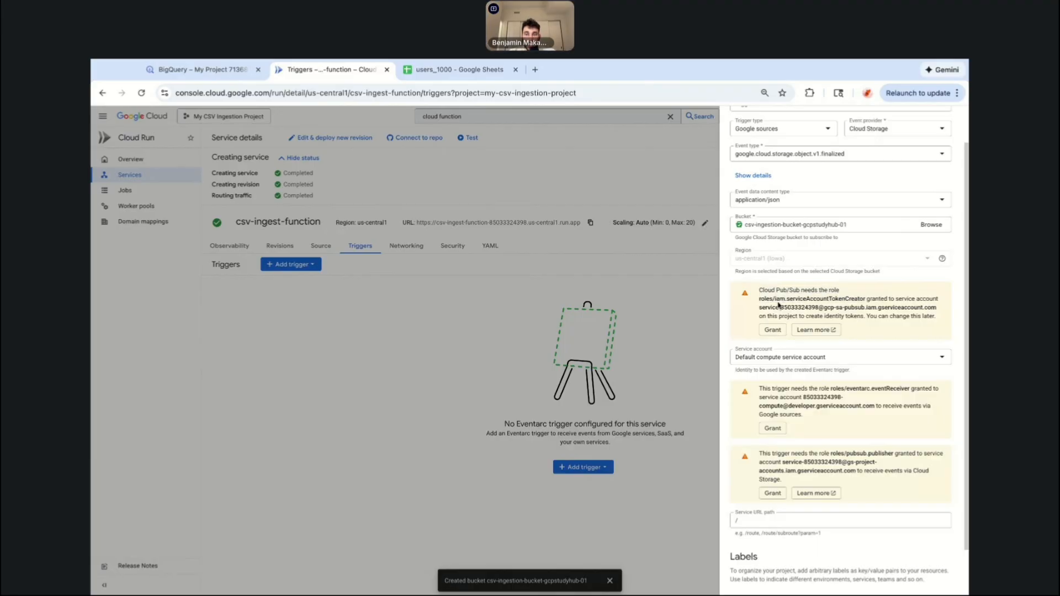
drag(760, 308, 933, 307)
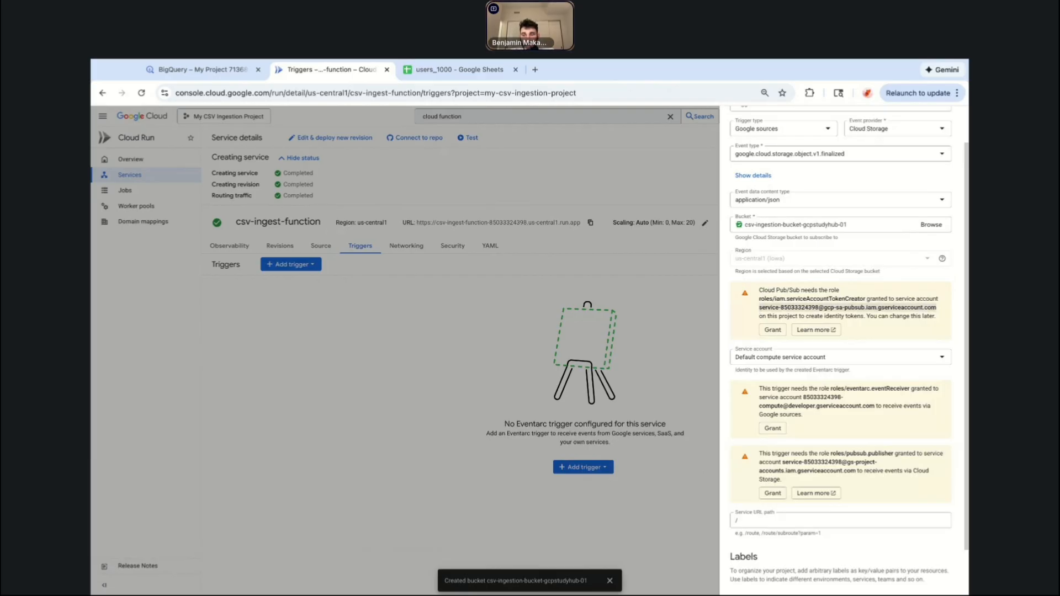
click(896, 303)
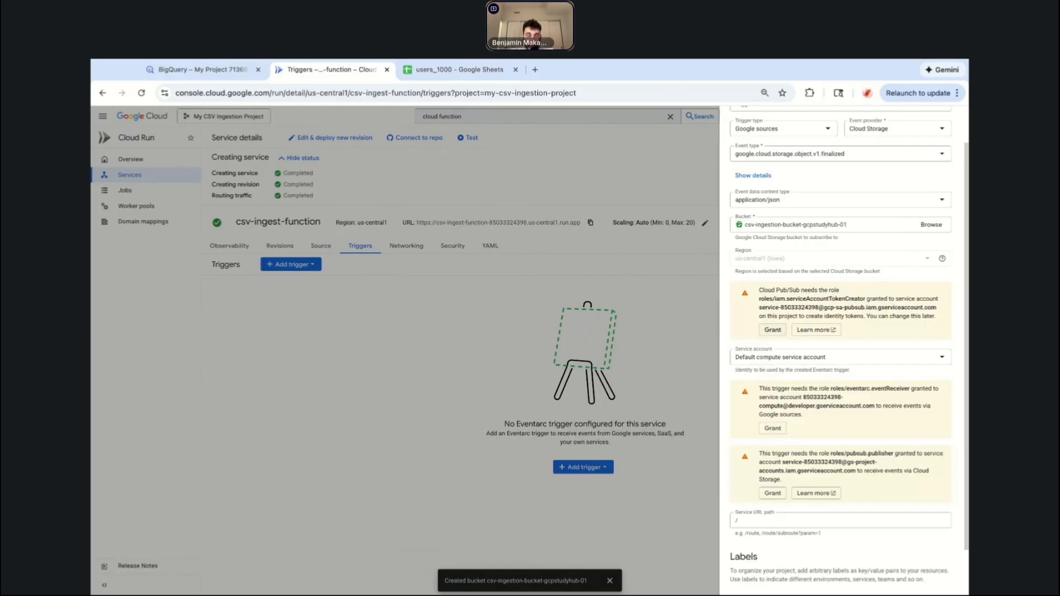
click(773, 330)
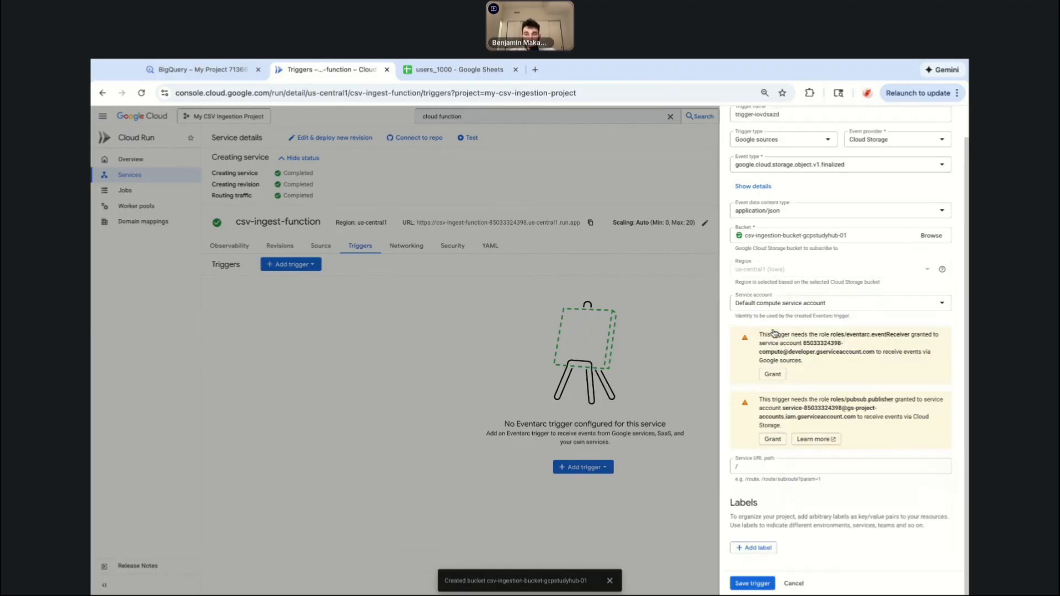
Choose the Default compute service account for the trigger and grant the eventarc.eventReceiver and pubsub.publisher roles.
click(756, 304)
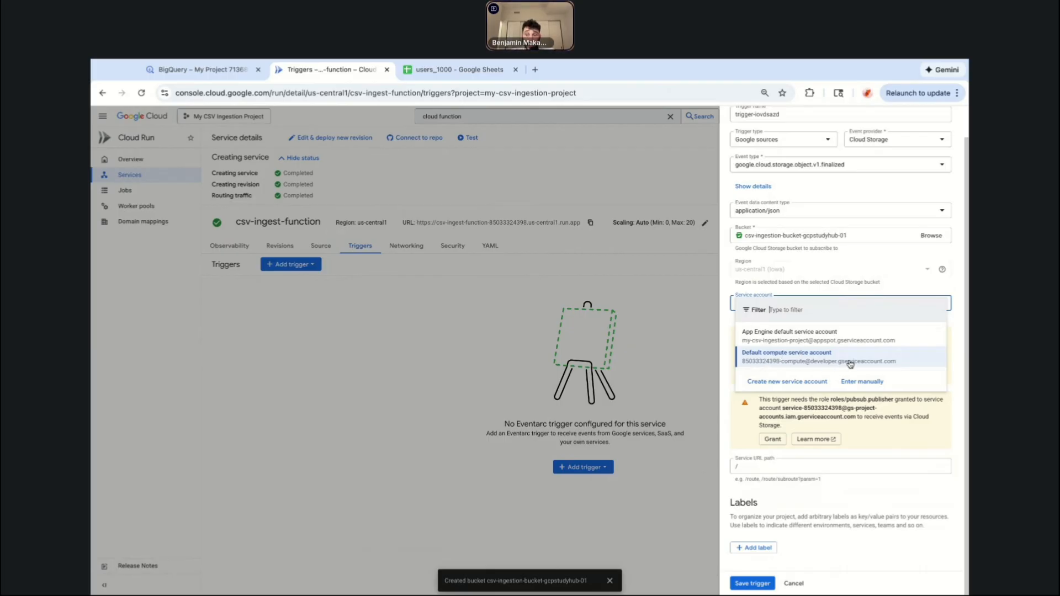
click(825, 362)
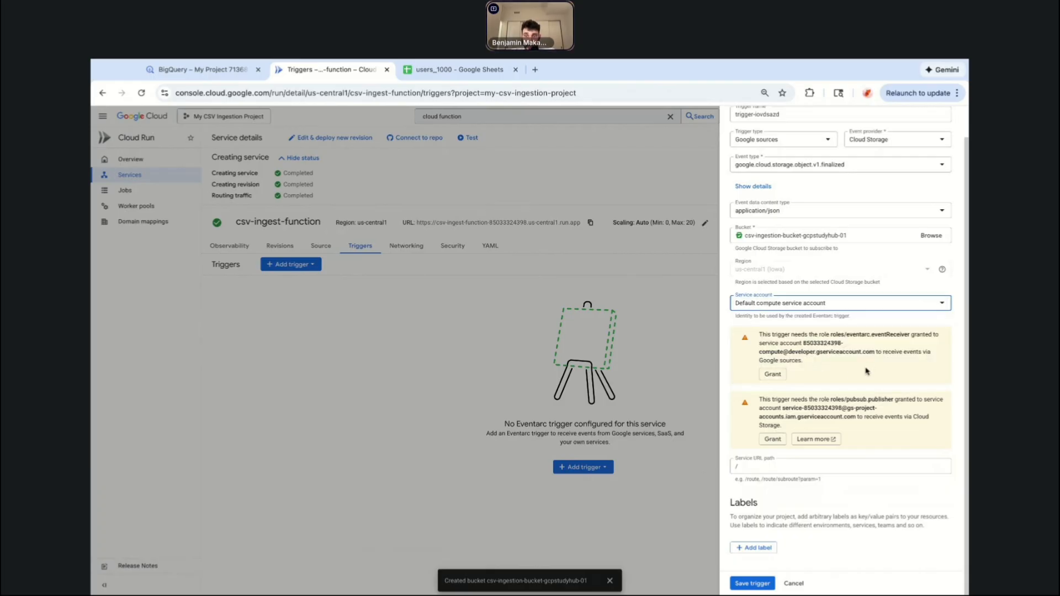
click(778, 378)
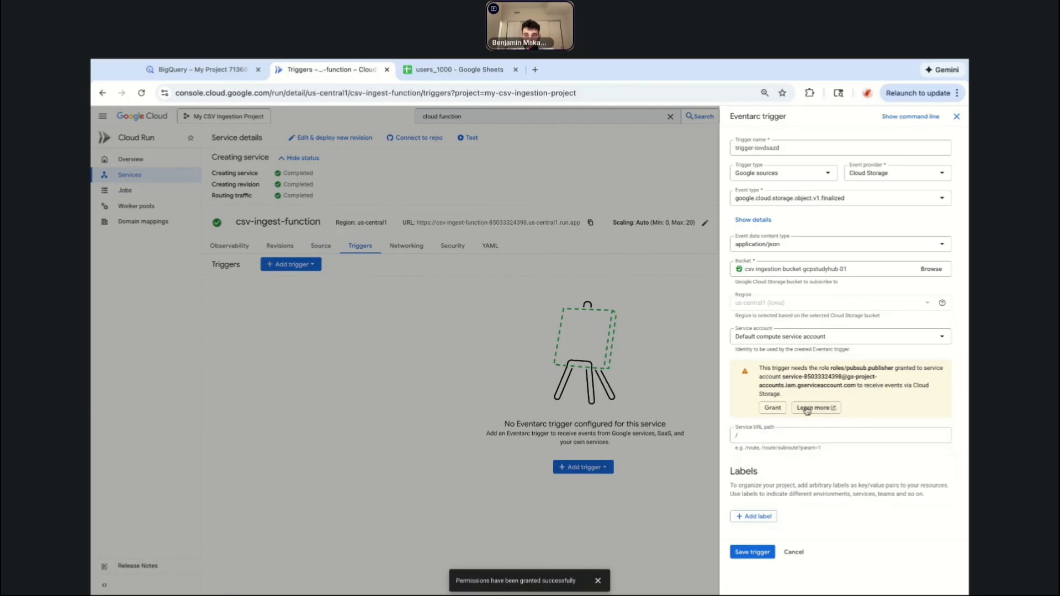
click(773, 408)
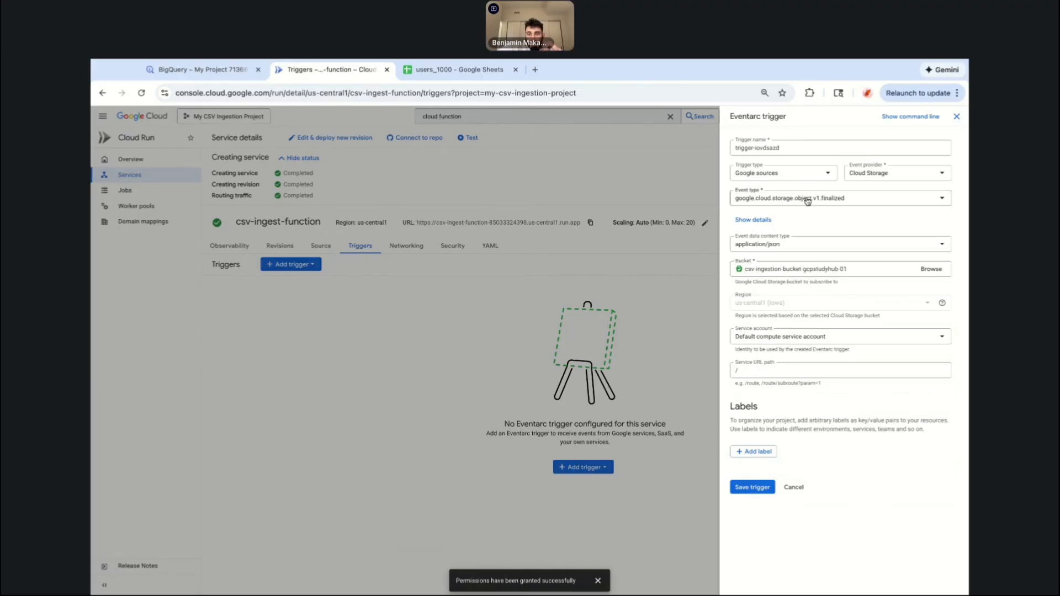
Try to save the Cloud Storage trigger twice, dismissing the errors, then close the trigger panel.
click(752, 488)
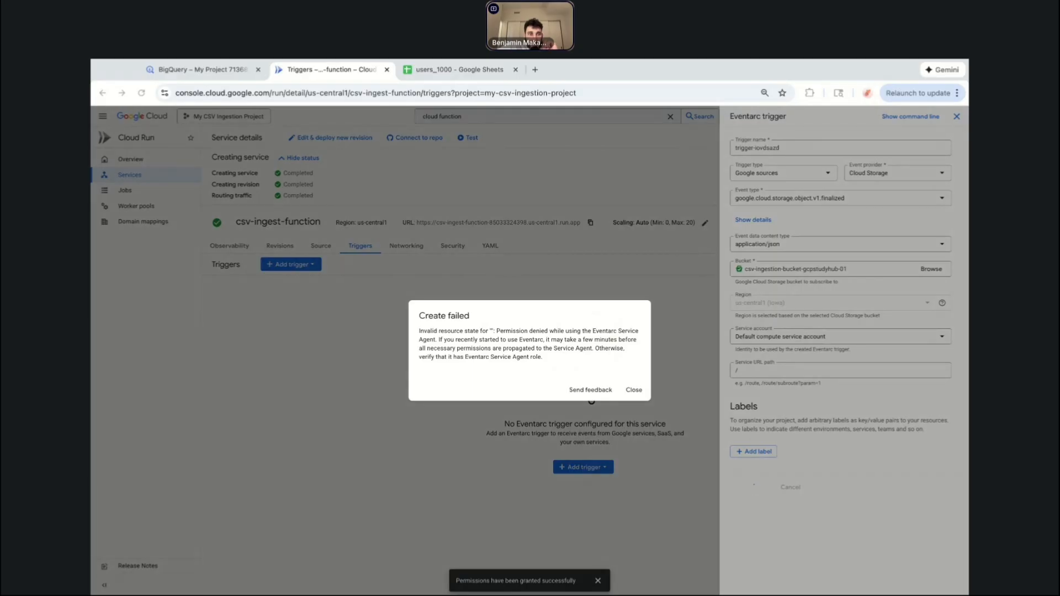
click(135, 340)
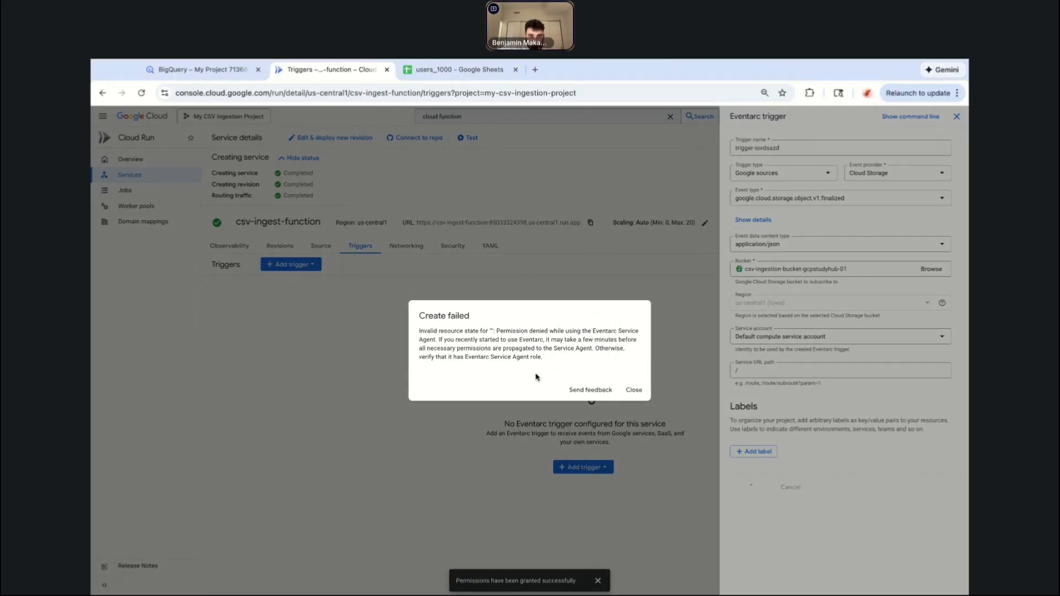
click(634, 391)
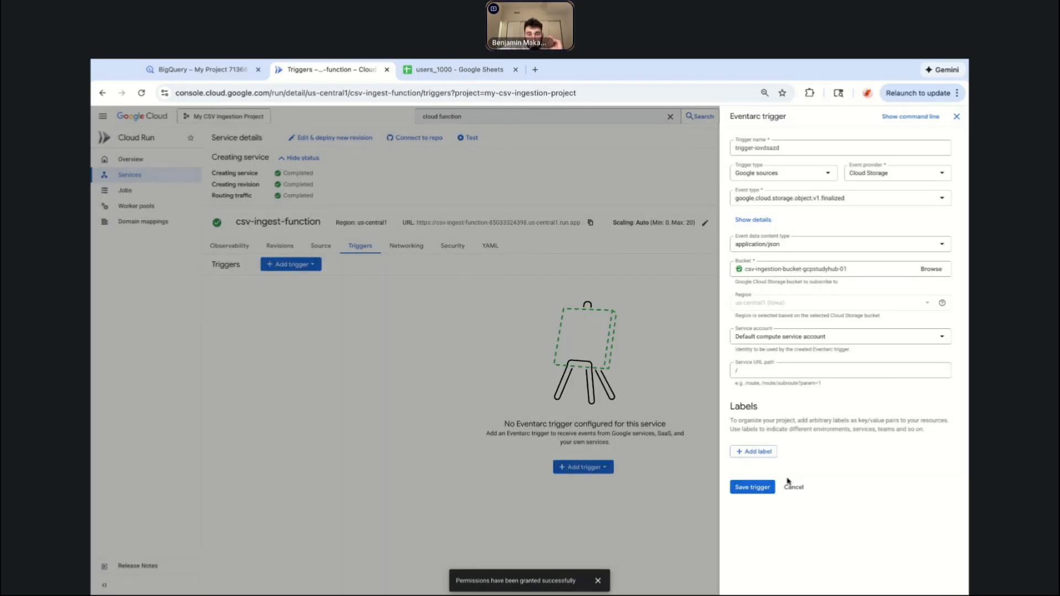
click(752, 486)
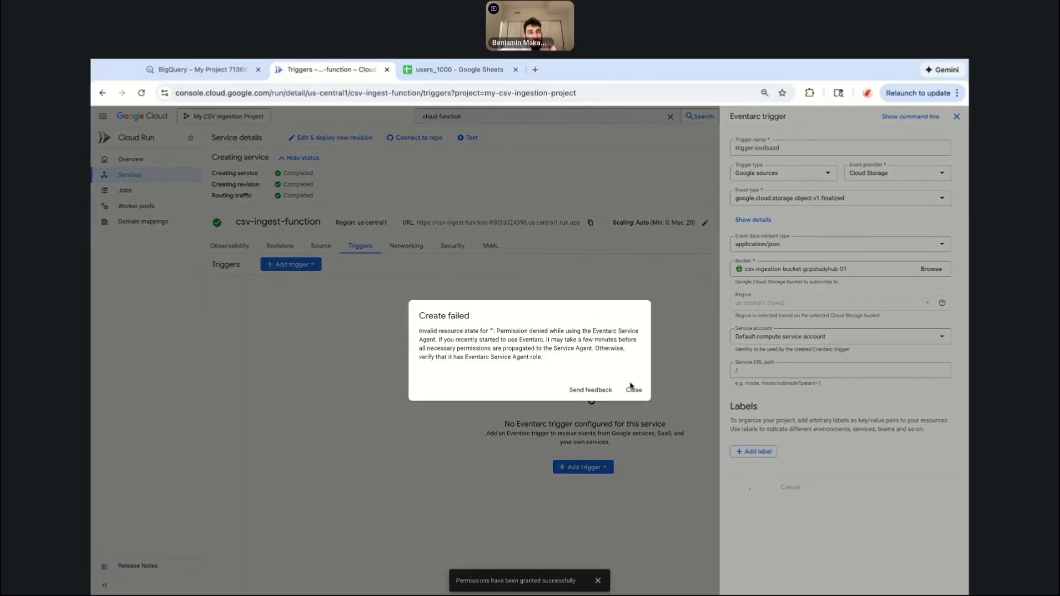
click(633, 389)
click(957, 116)
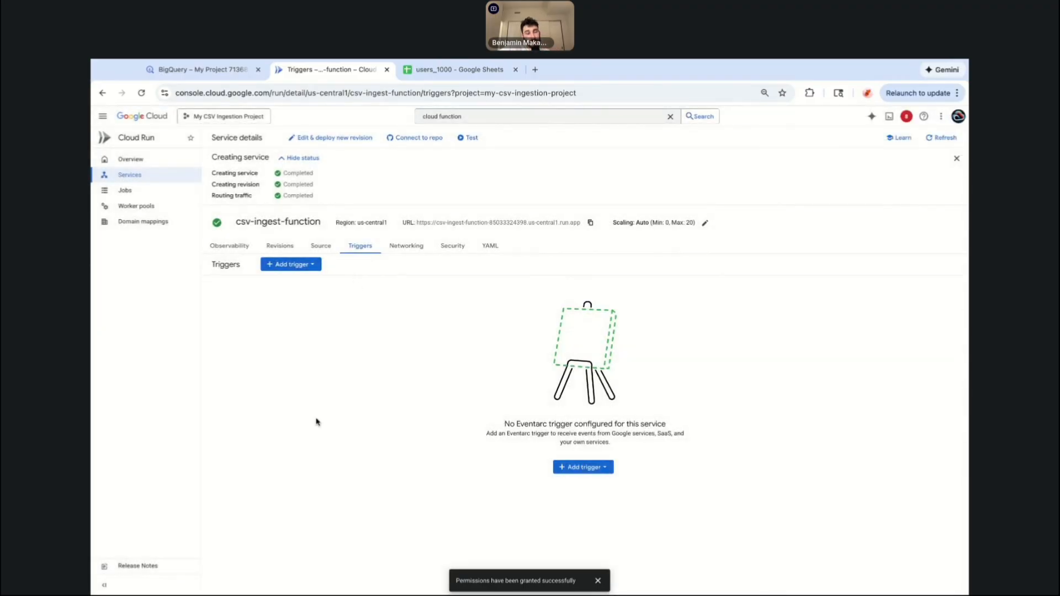
Reload the page and start a new Cloud Storage trigger, selecting bucket csv-ingestion-bucket-gcpstudyhub-01.
key(super+r)
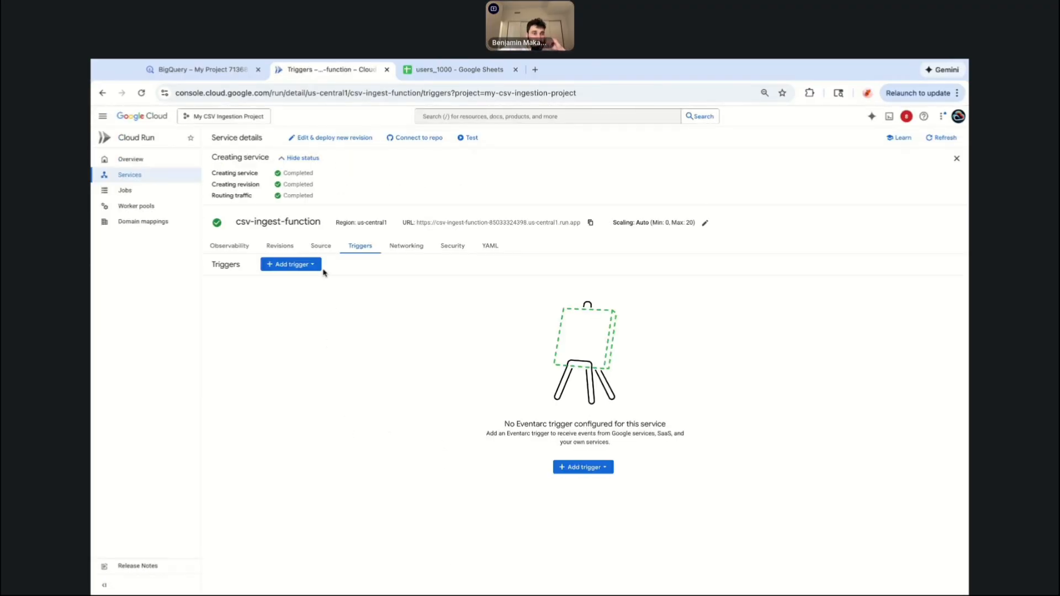
click(305, 266)
click(321, 297)
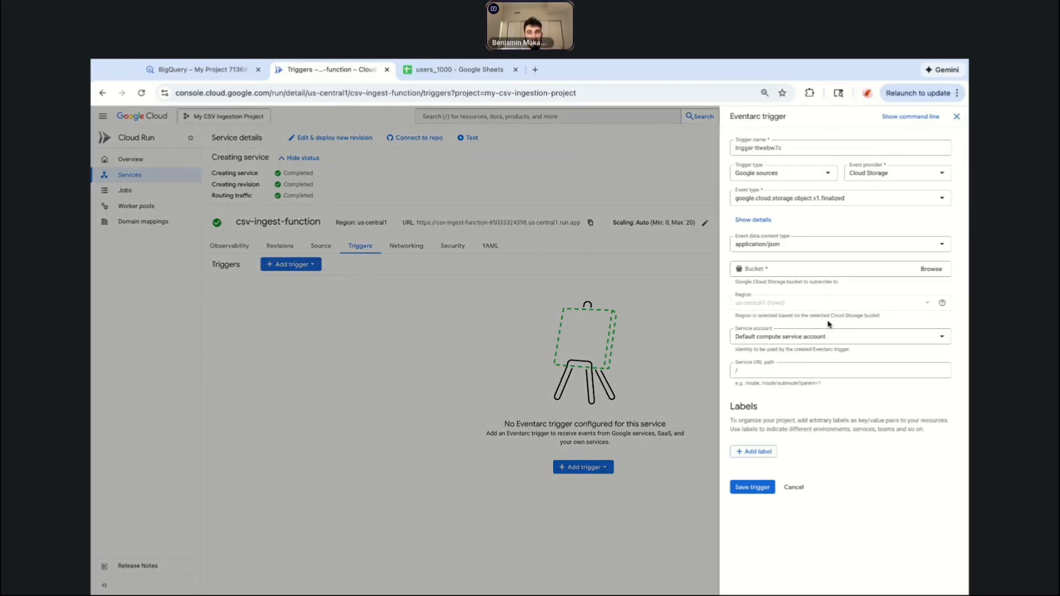
click(812, 268)
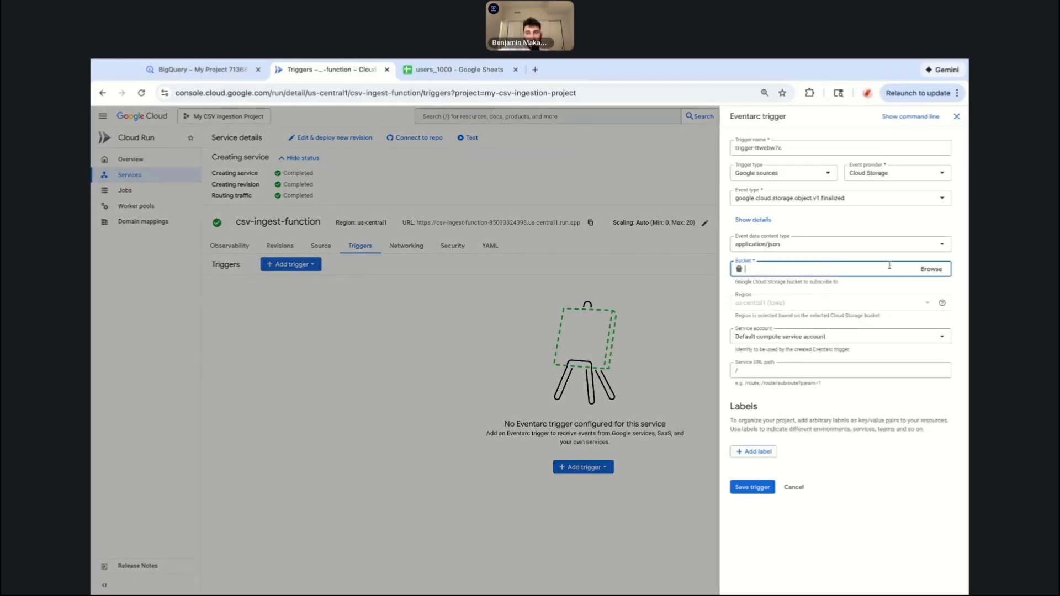
click(933, 272)
click(794, 163)
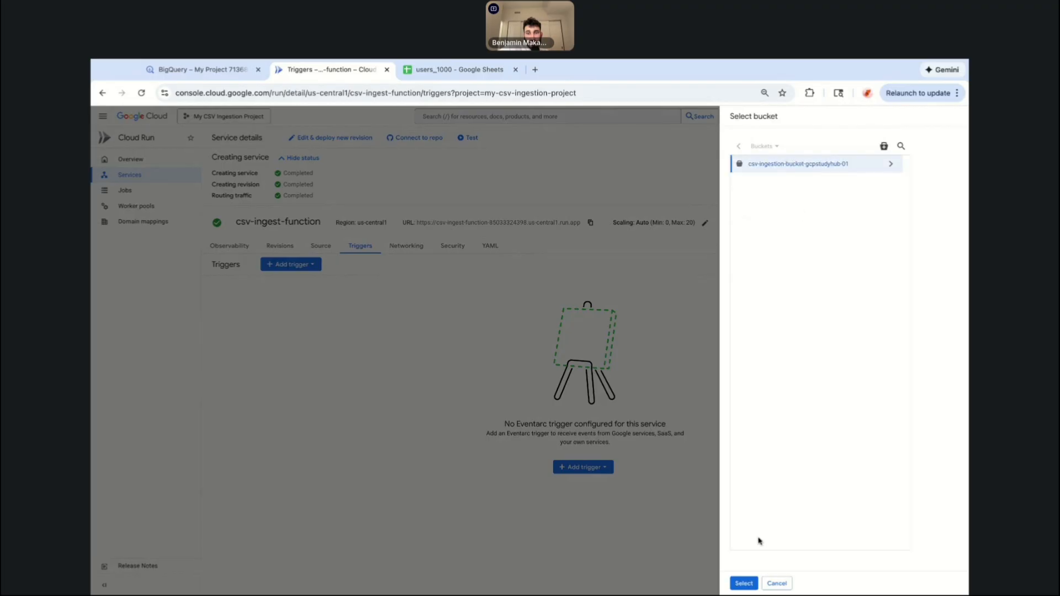
click(747, 584)
Set the trigger's service account to Default compute service account and save the trigger.
click(812, 338)
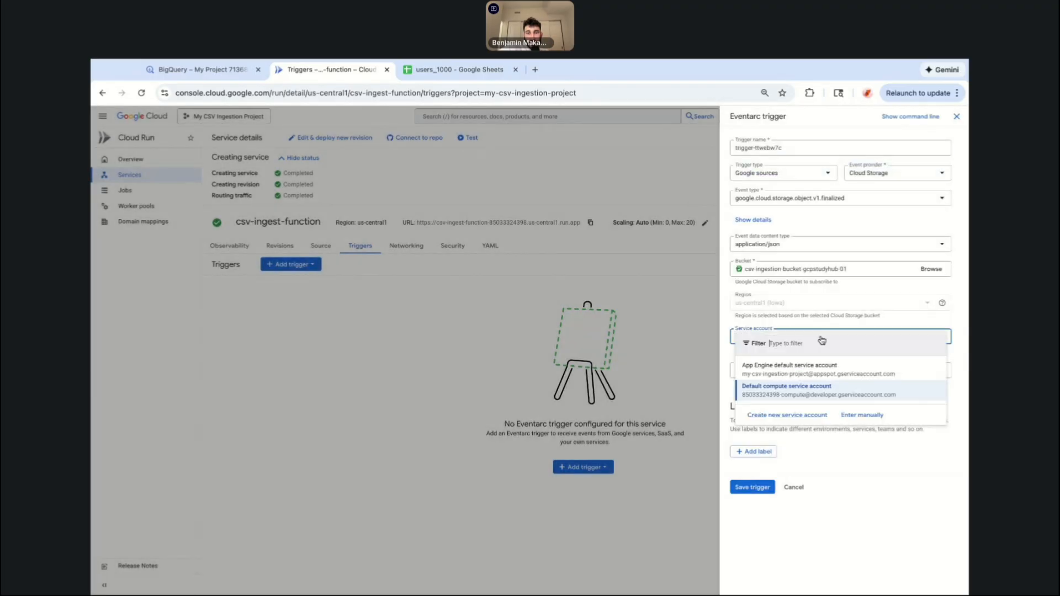
click(848, 547)
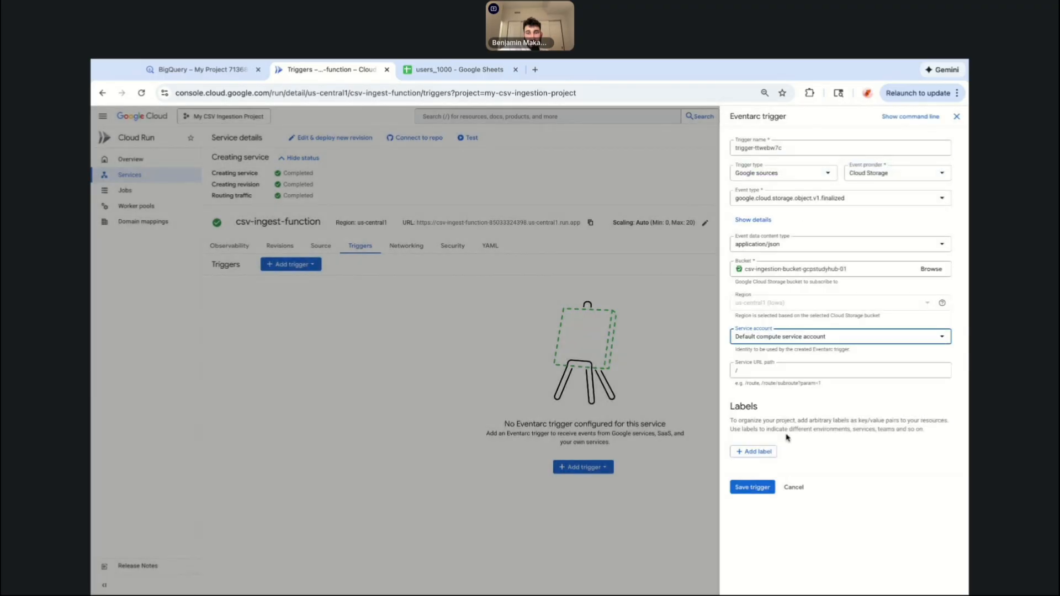
click(752, 488)
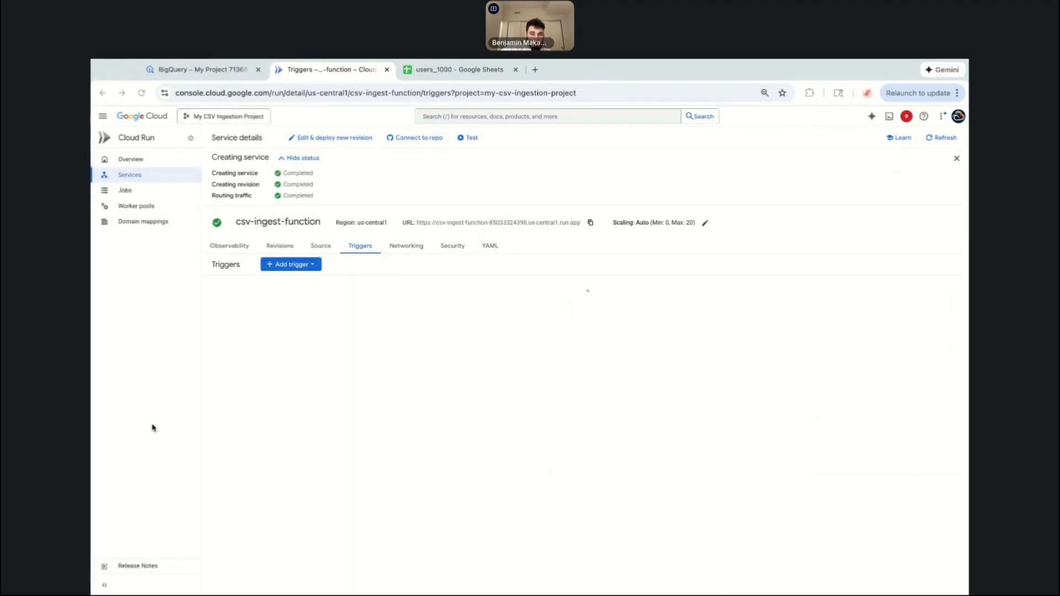
click(142, 402)
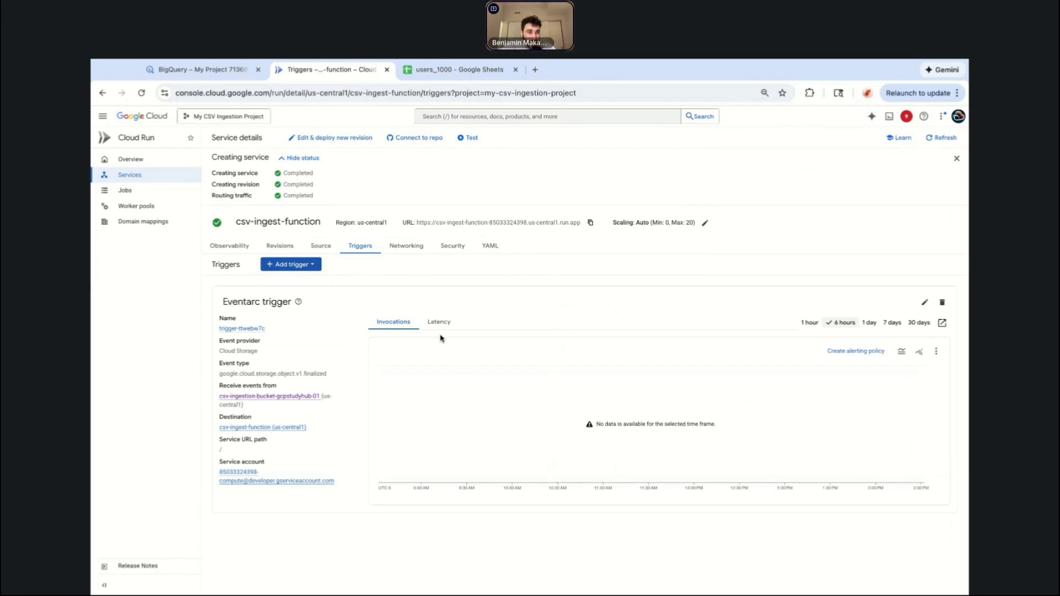
Open the service's source and examine the existing main.py code and the function entry point.
click(320, 245)
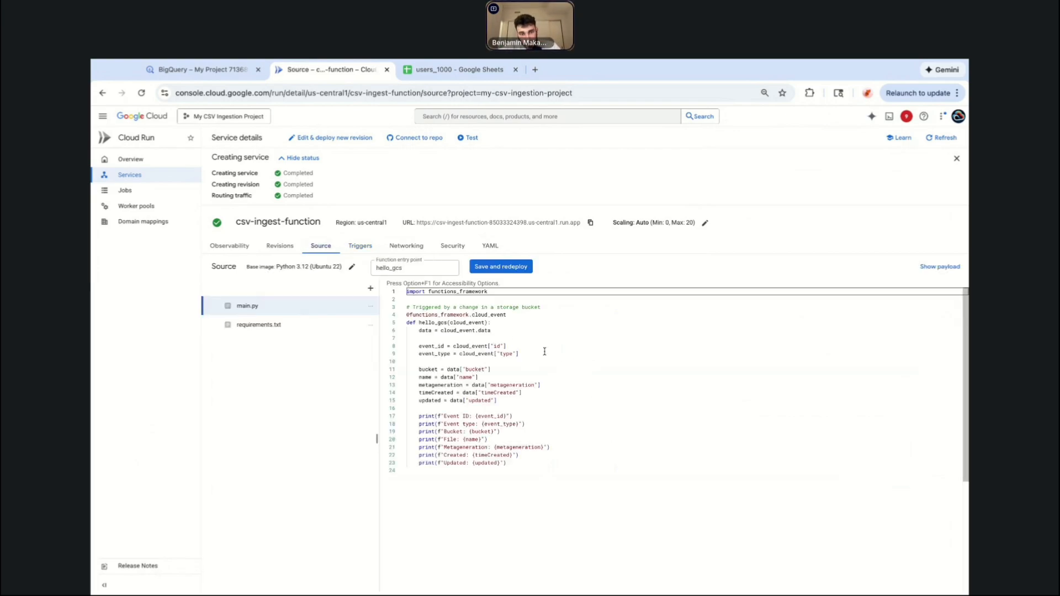
click(522, 353)
click(553, 485)
key(shift+Up)
key(shift+Up)
key(shift+Up)
key(shift+Up)
key(shift+Up)
key(shift+Up)
key(shift+Up)
key(shift+Up)
key(shift+Up)
key(shift+Up)
key(shift+Up)
key(shift+Up)
key(shift+Up)
key(shift+Up)
key(shift+Up)
key(shift+Up)
key(shift+Up)
key(shift+Up)
key(shift+Up)
key(shift+Up)
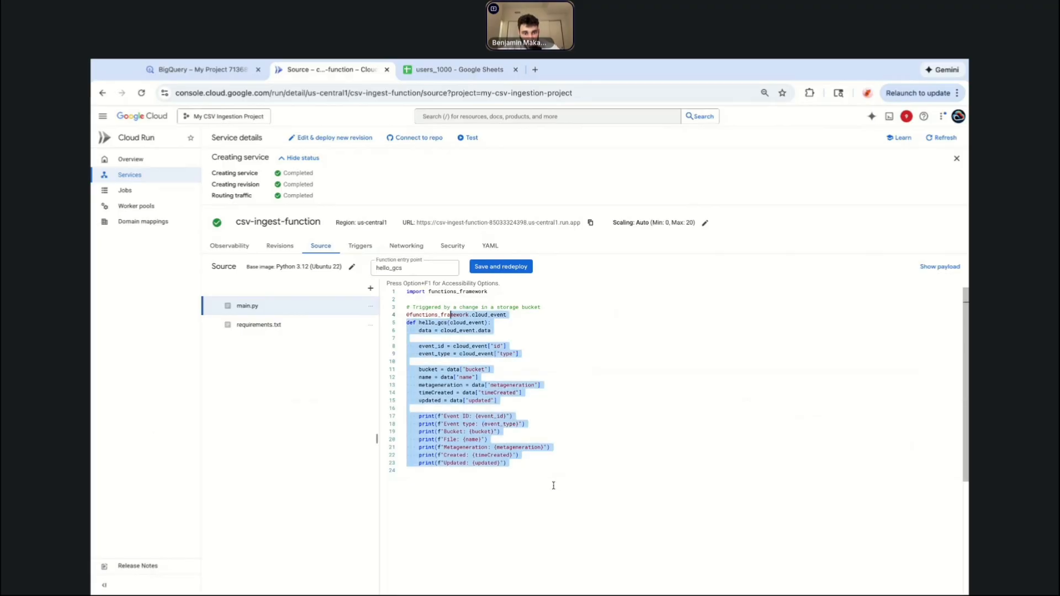
click(429, 314)
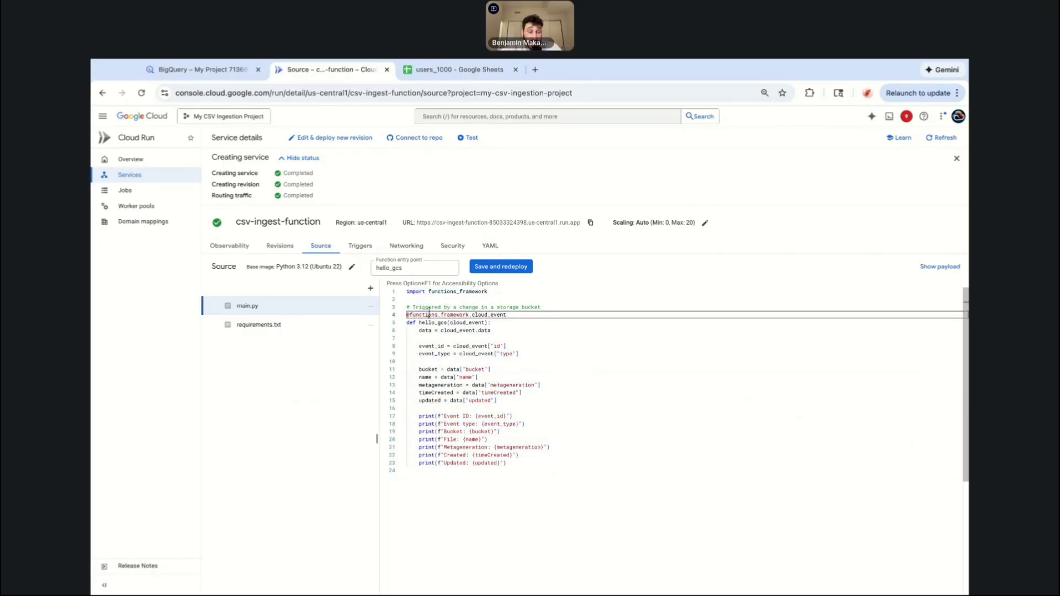
click(467, 335)
click(525, 488)
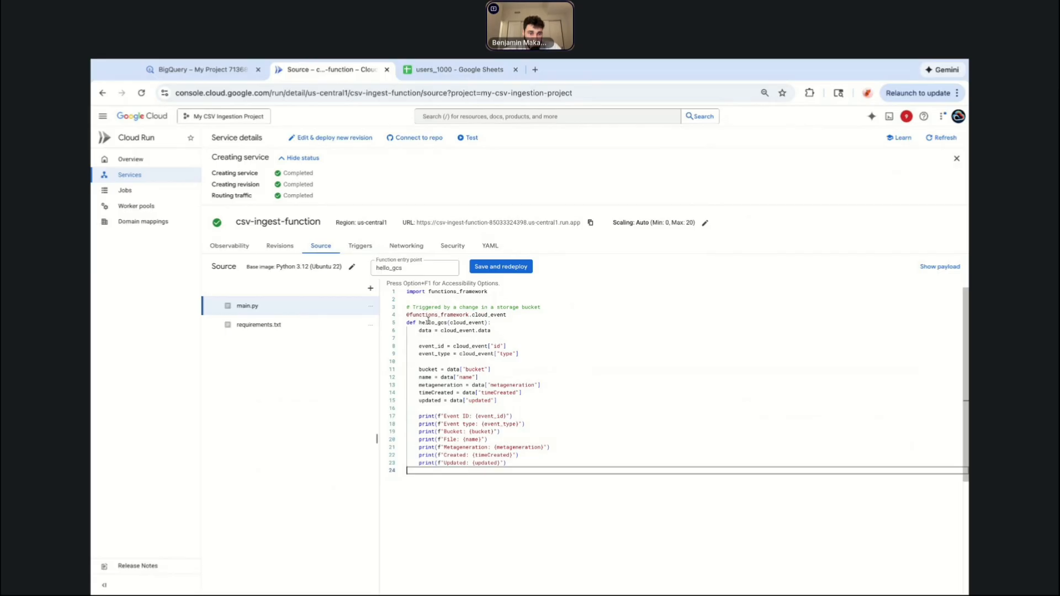
drag(407, 322, 491, 323)
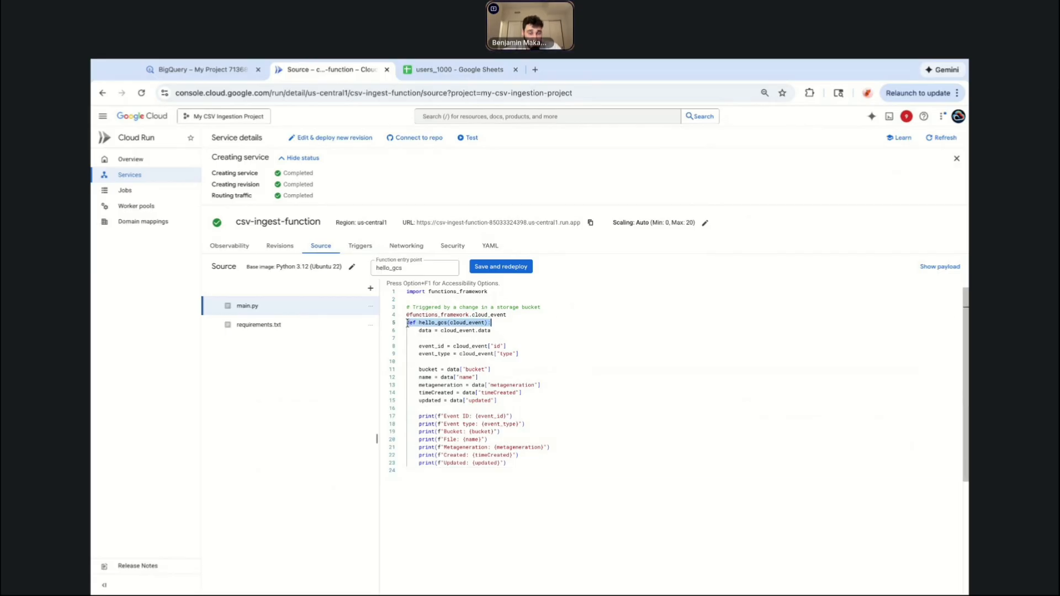
key(Right)
click(396, 268)
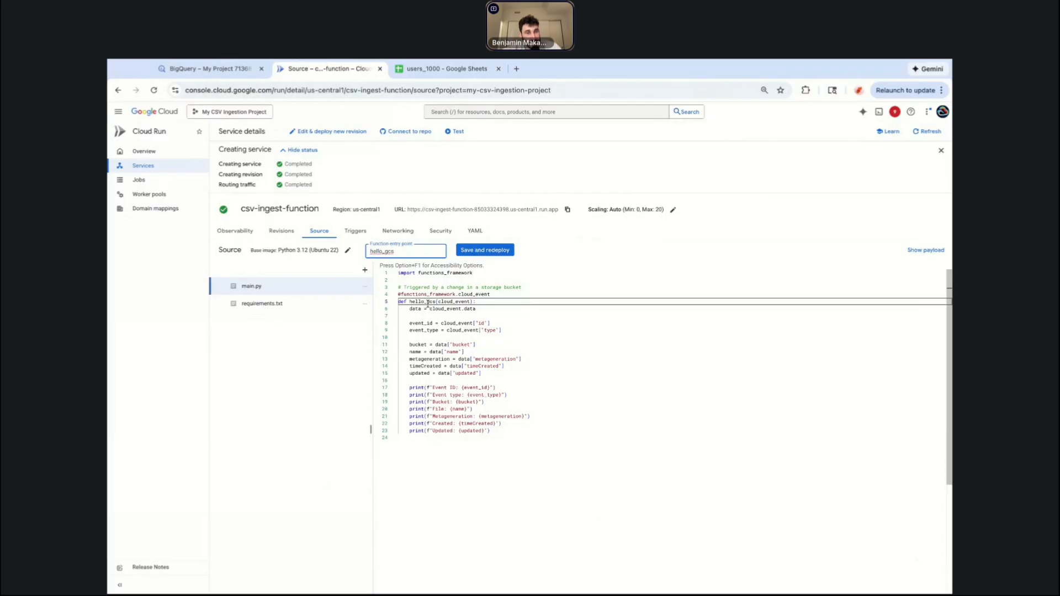
double_click(412, 303)
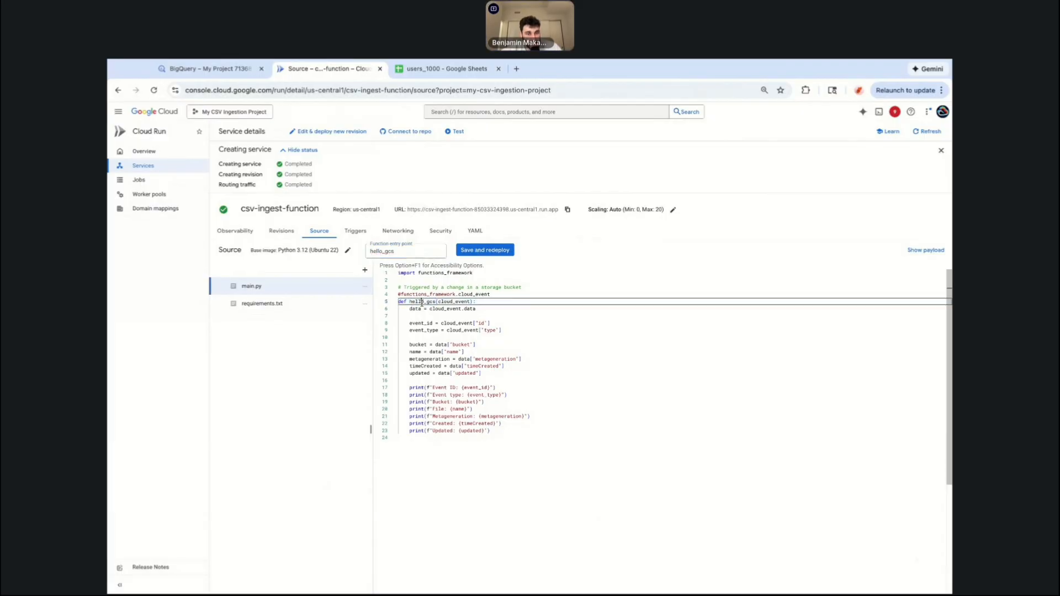
click(519, 430)
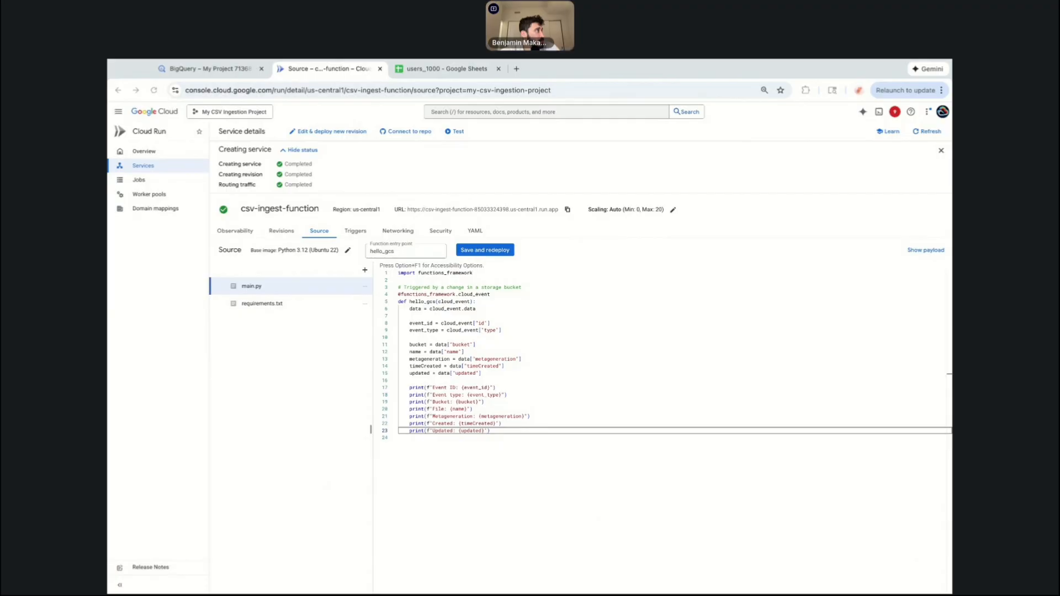
click(522, 358)
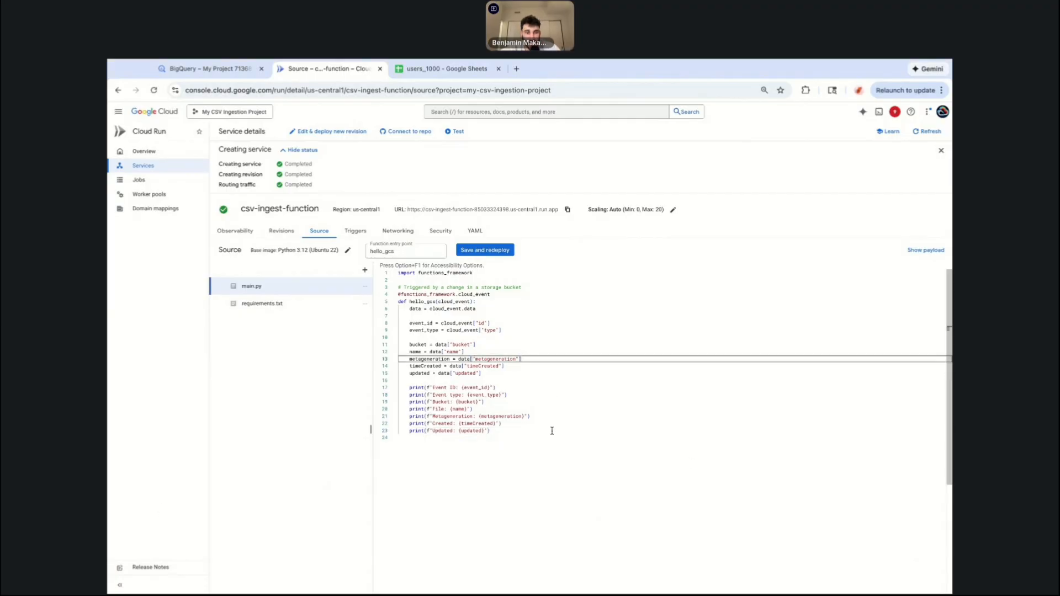
Replace all of main.py's code with the pasted CSV-to-BigQuery loading function.
drag(533, 453, 398, 272)
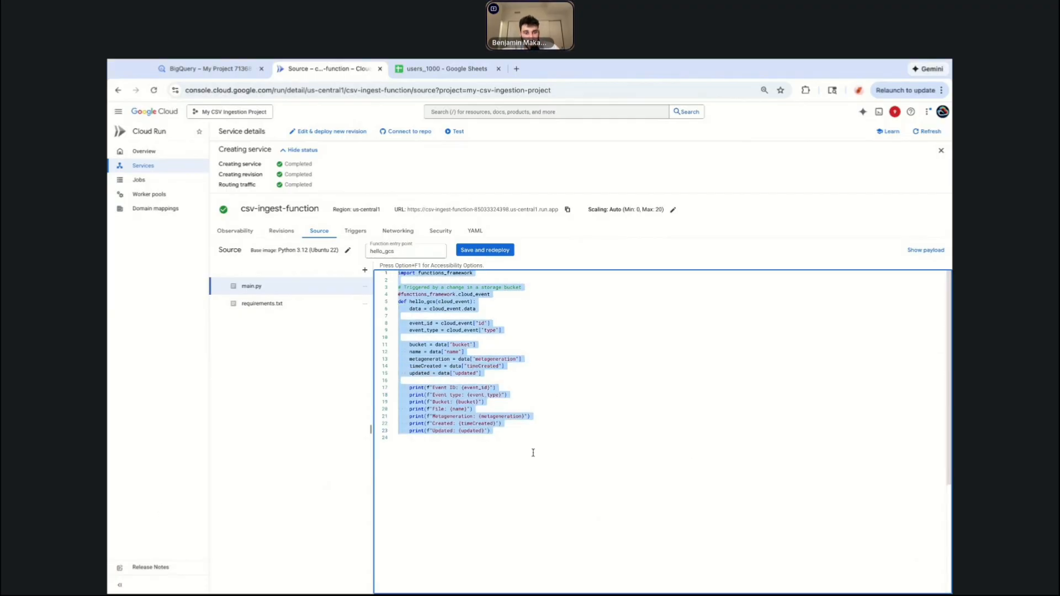
key(super+v)
click(525, 381)
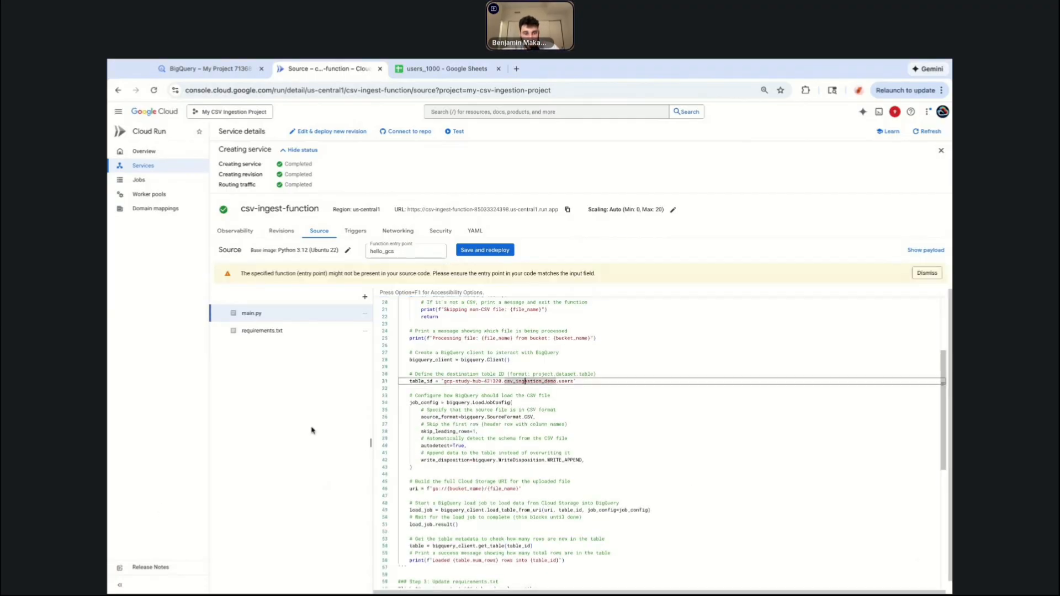
Set the function entry point to process_csv, copied from the function's definition.
scroll(429, 365, up, 5)
double_click(429, 357)
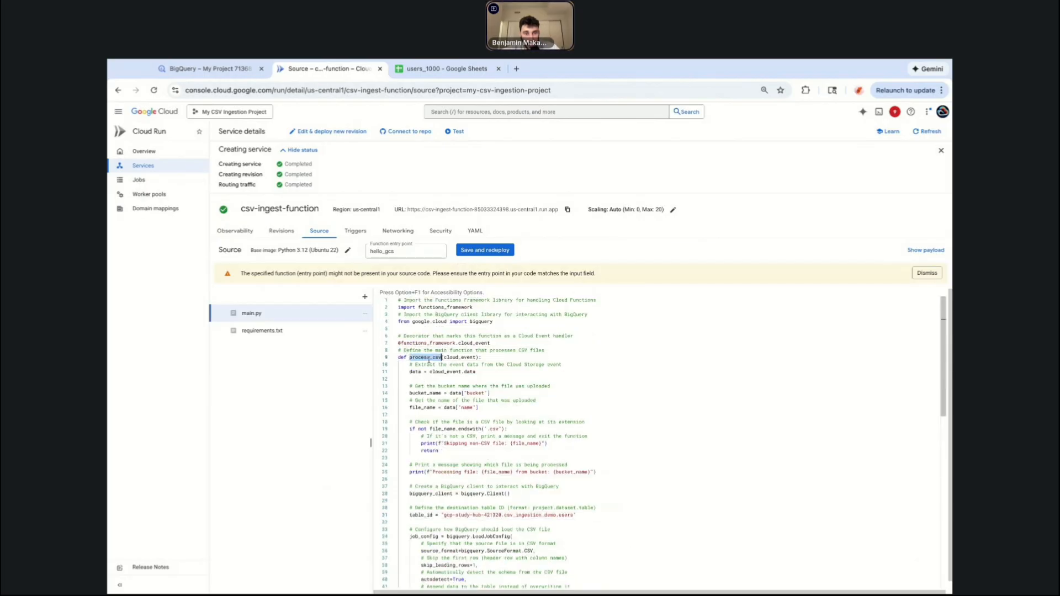
key(super+c)
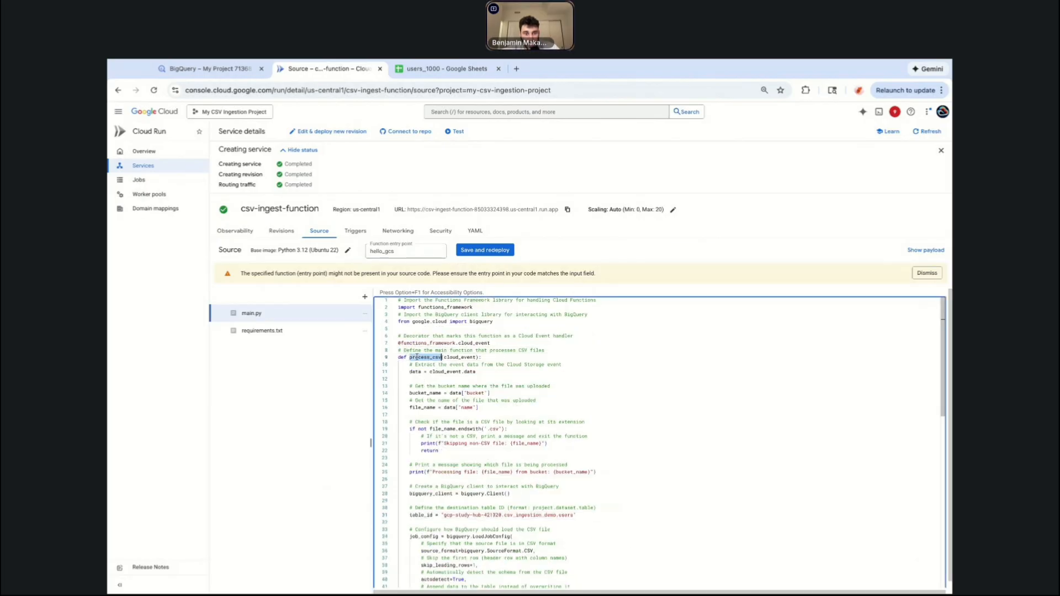
double_click(387, 251)
key(super+v)
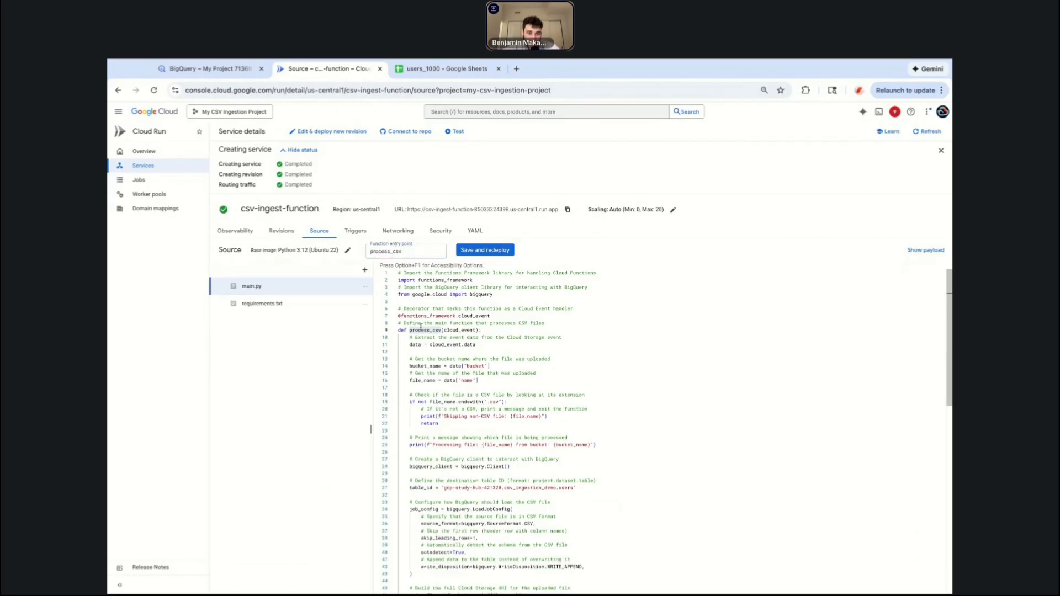
Review the new main.py code's imports, function definition and BigQuery load configuration.
double_click(421, 329)
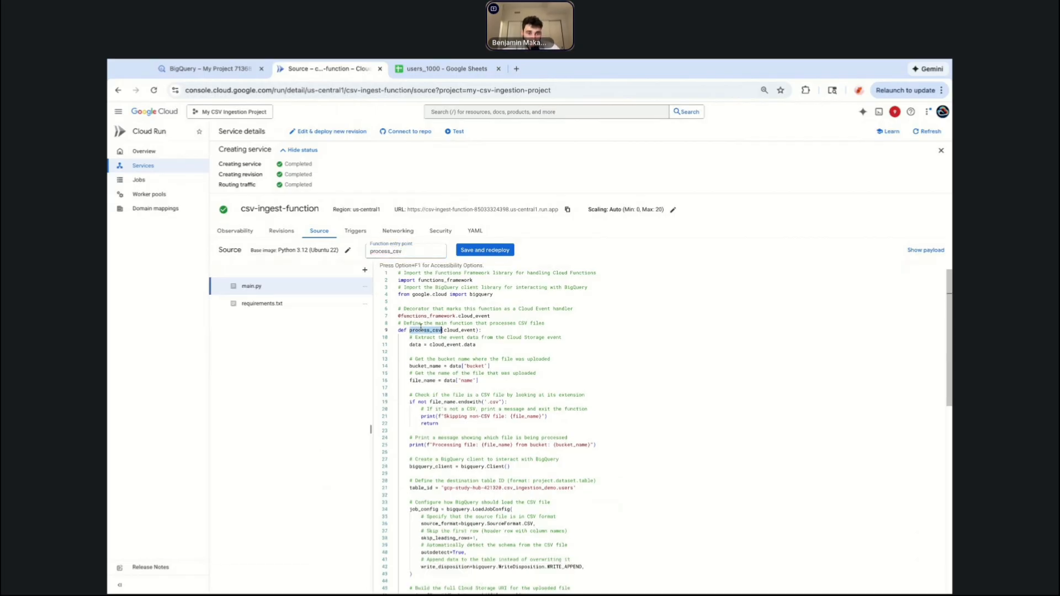
click(346, 422)
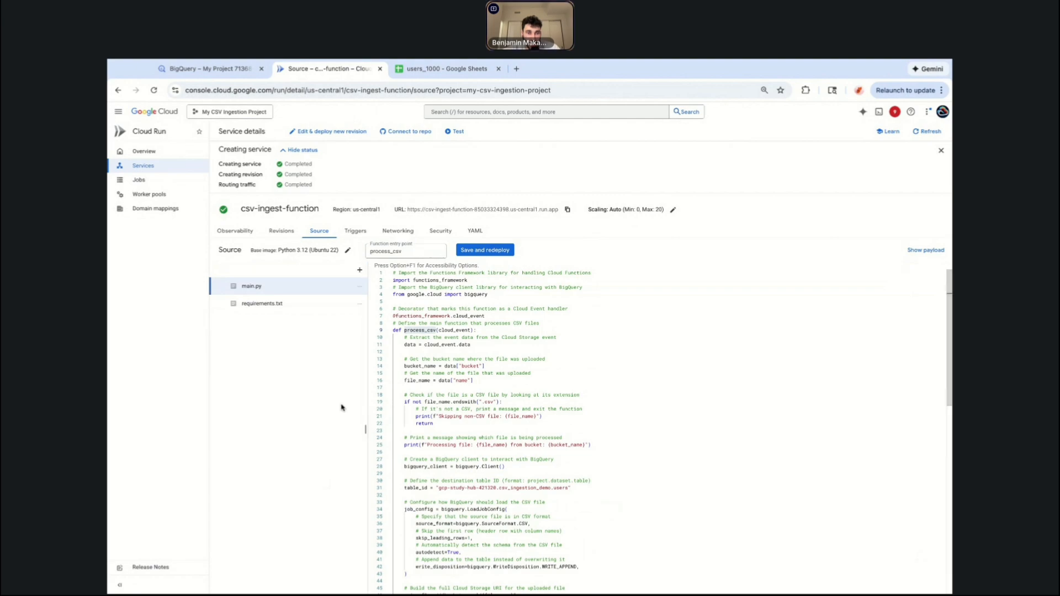
scroll(340, 403, up, 5)
scroll(340, 388, up, 2)
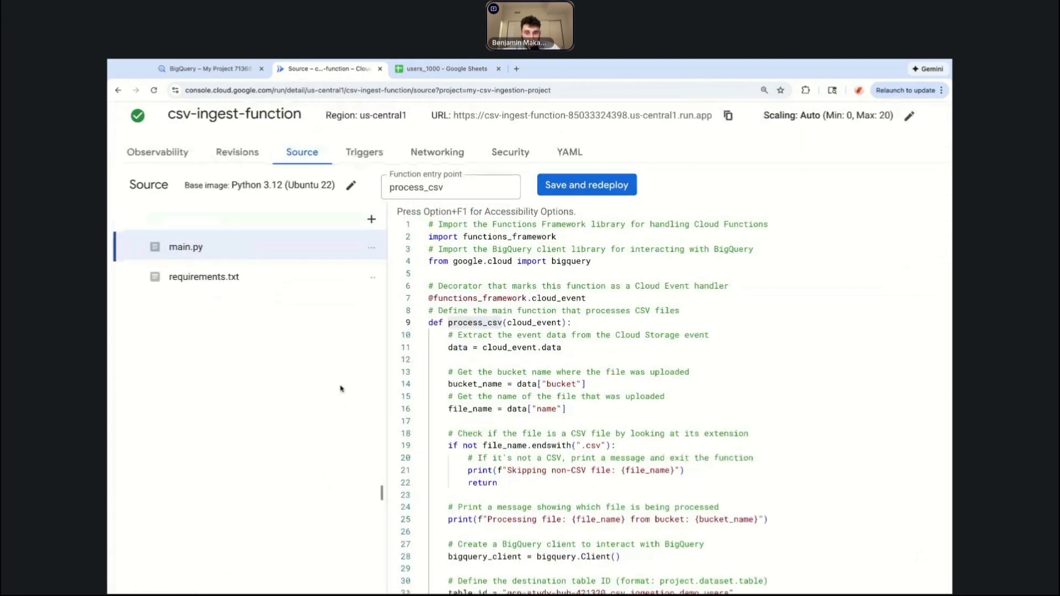
scroll(340, 388, right, 3)
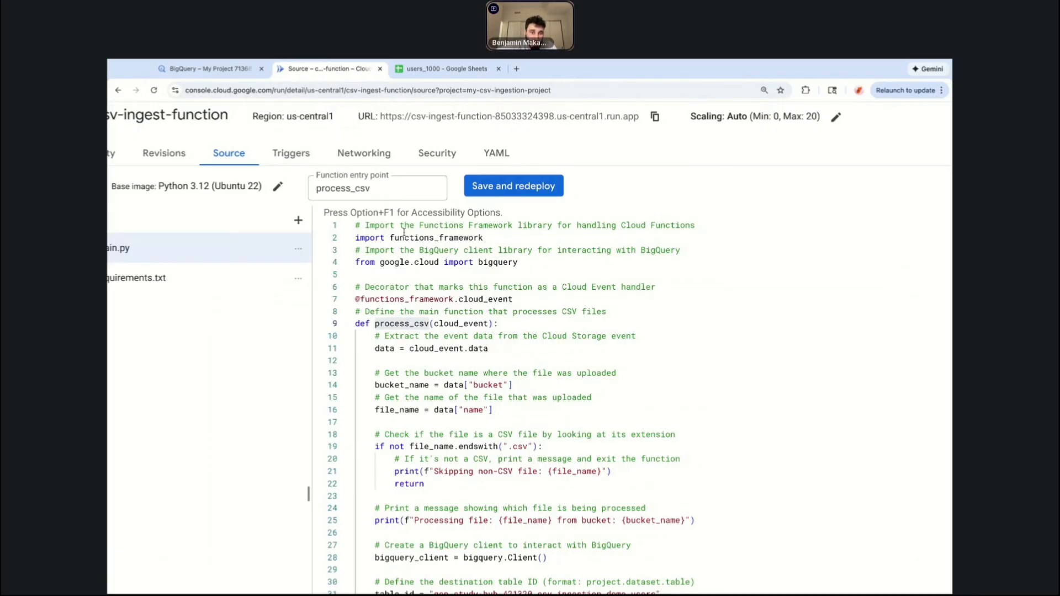
triple_click(424, 237)
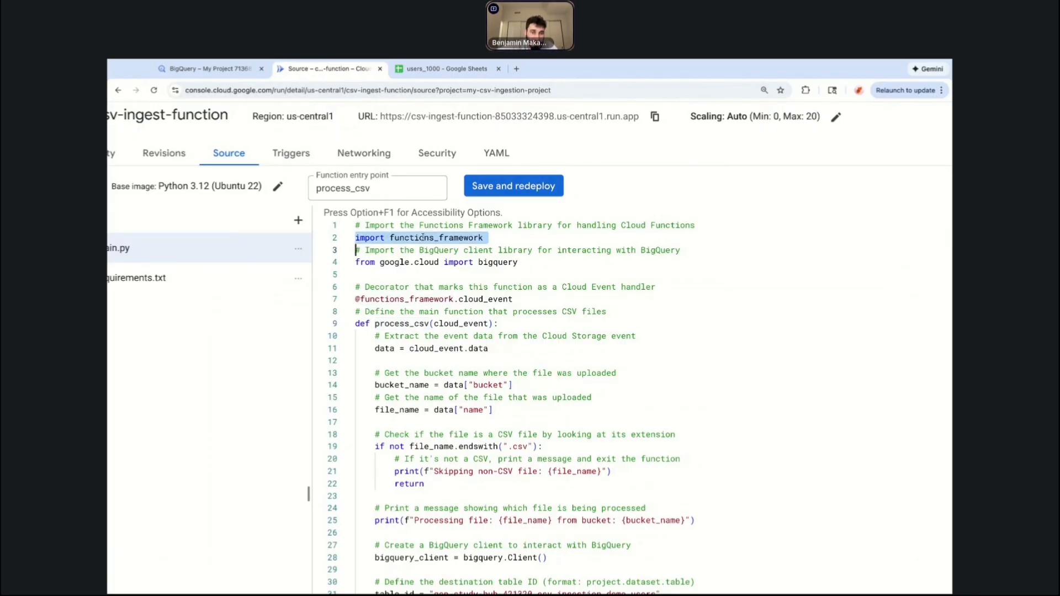
triple_click(398, 263)
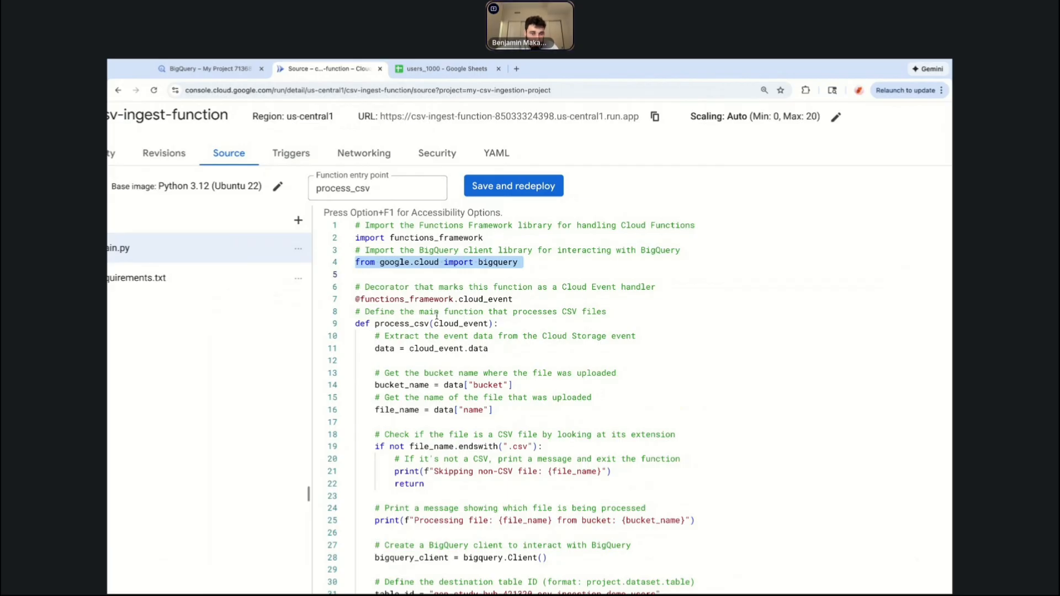
triple_click(419, 325)
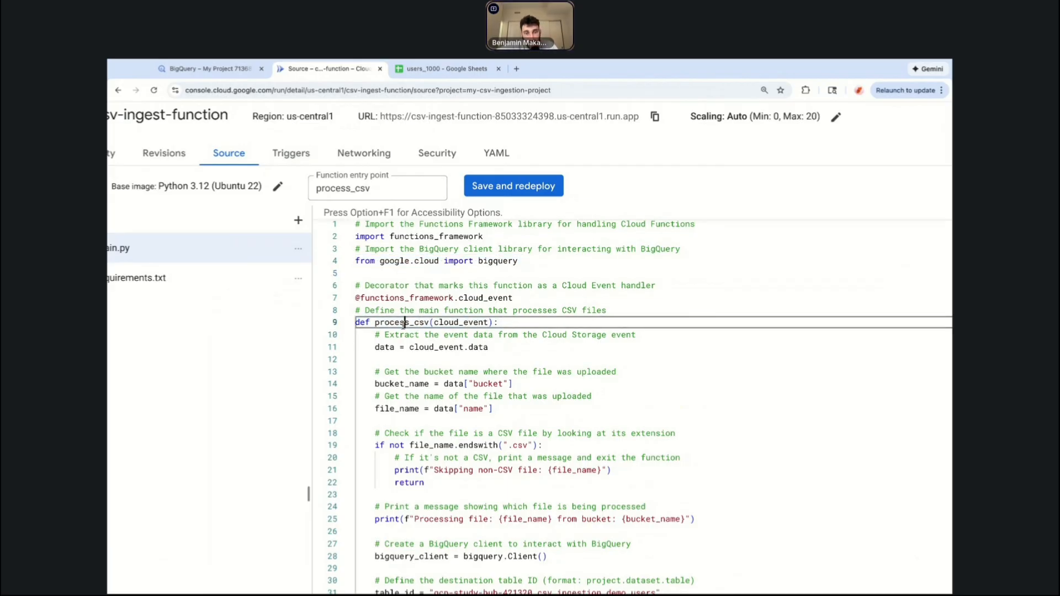
scroll(402, 326, down, 10)
scroll(403, 326, up, 2)
scroll(403, 326, up, 10)
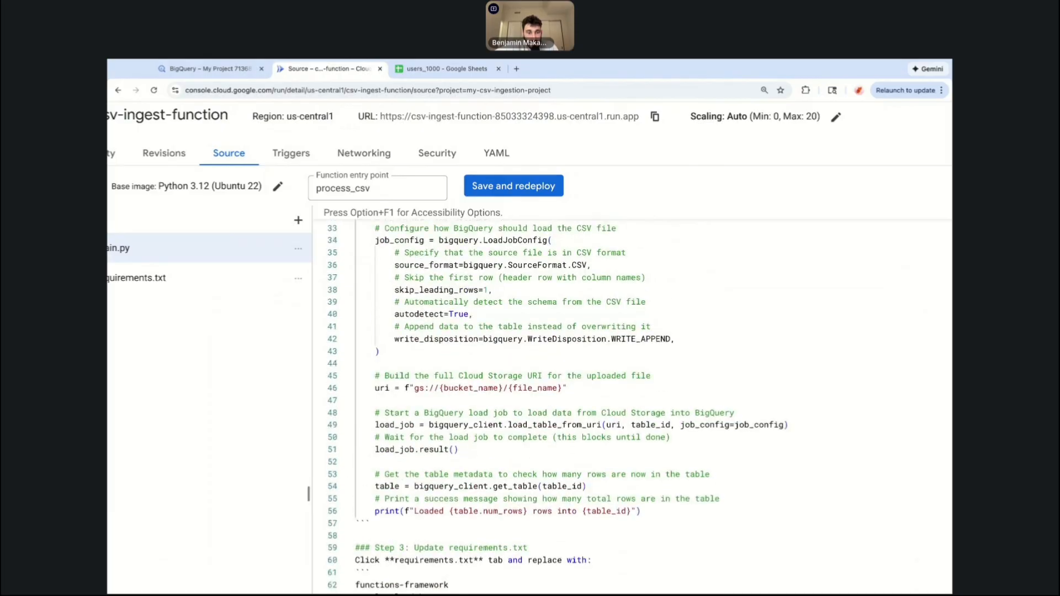
Examine how main.py extracts the event data, bucket name and file name from the Cloud Storage event.
scroll(405, 264, up, 1)
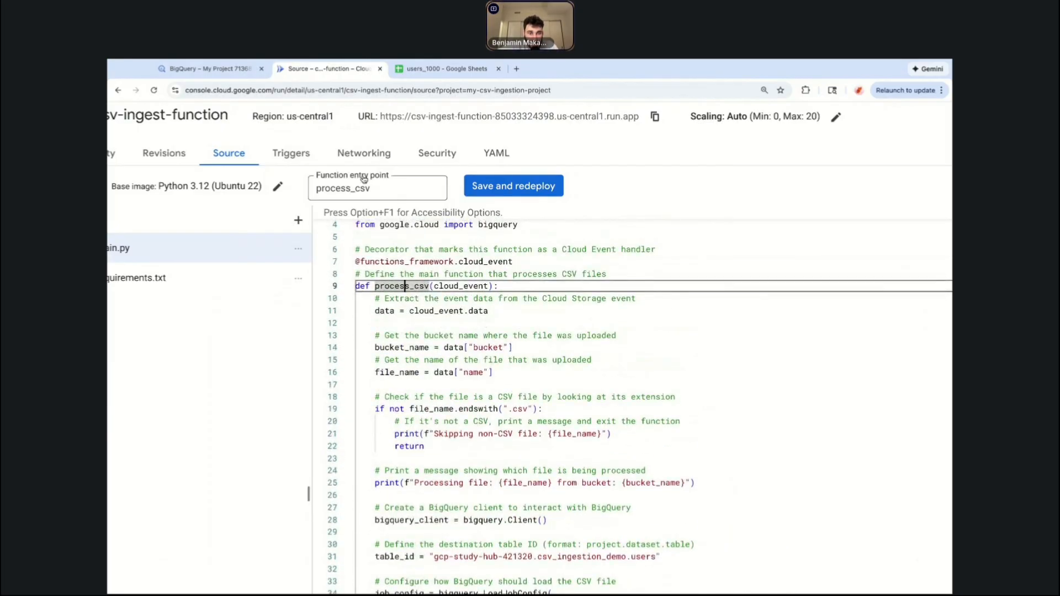
scroll(435, 274, down, 1)
scroll(436, 273, down, 1)
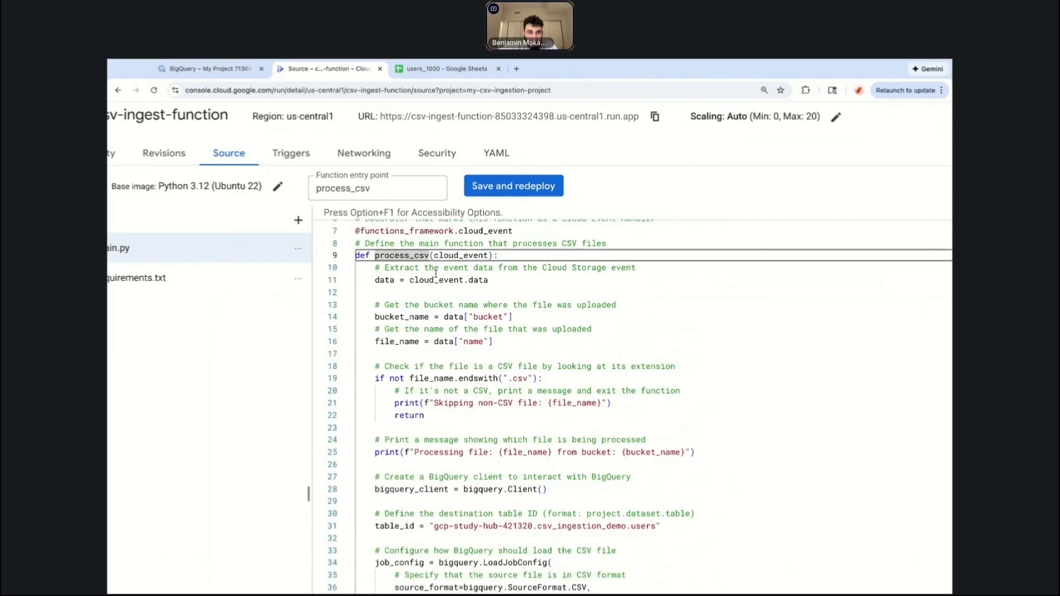
triple_click(387, 281)
double_click(387, 281)
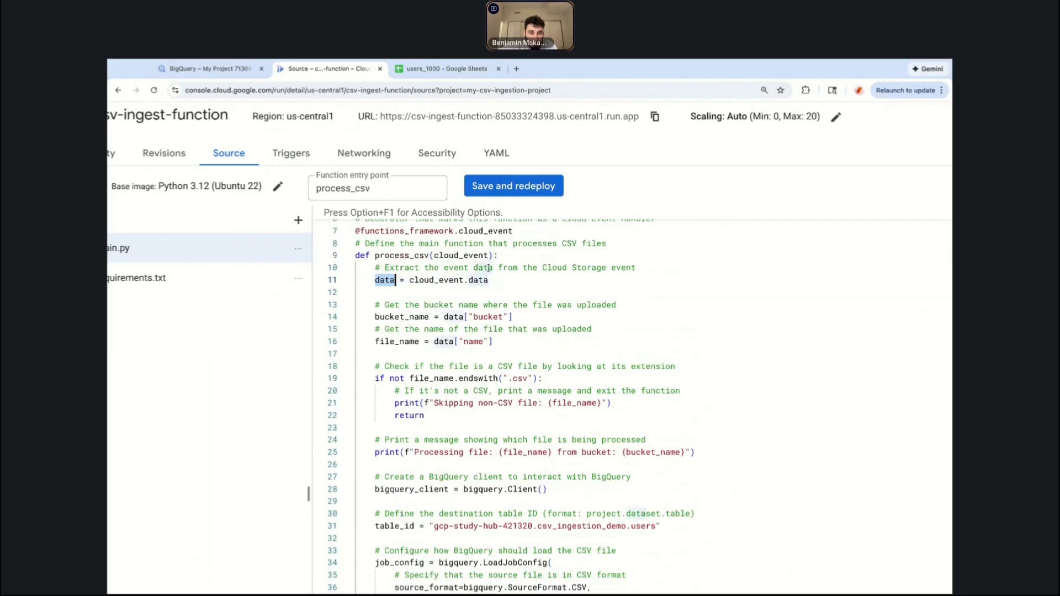
double_click(436, 280)
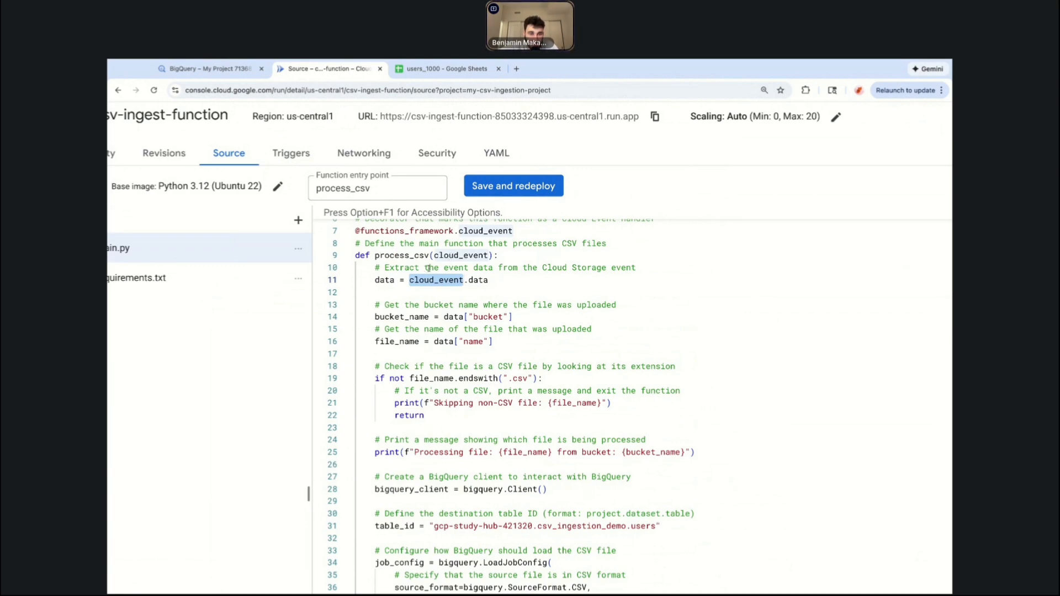
double_click(450, 256)
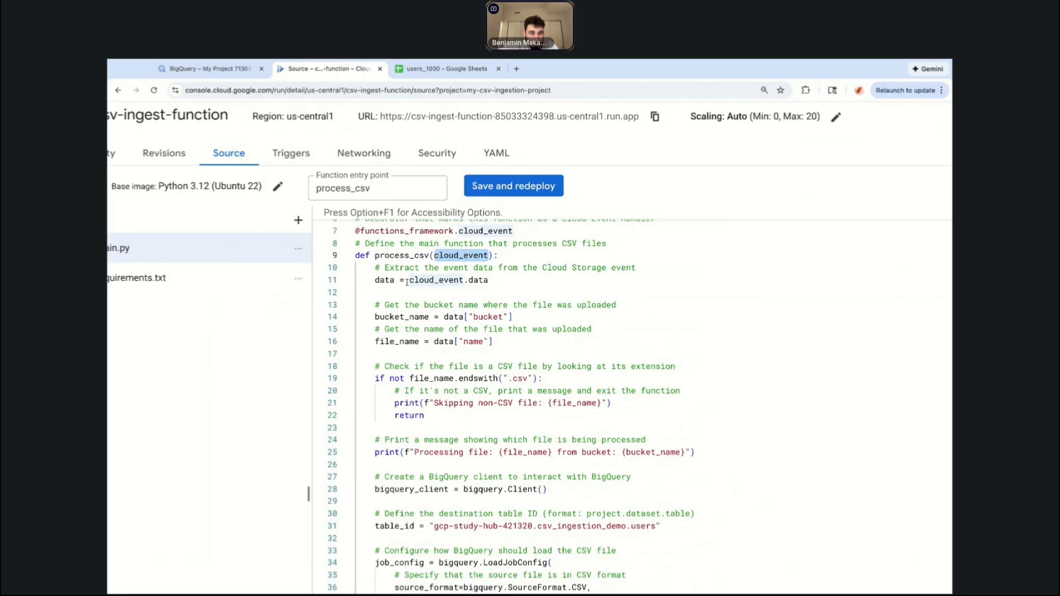
double_click(385, 280)
click(384, 280)
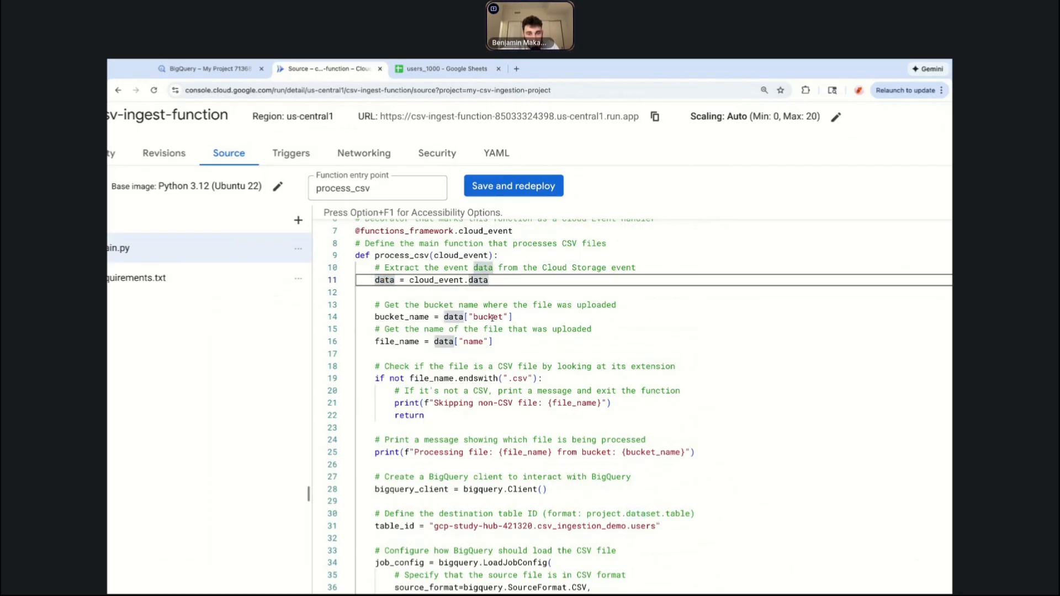
double_click(492, 318)
double_click(472, 341)
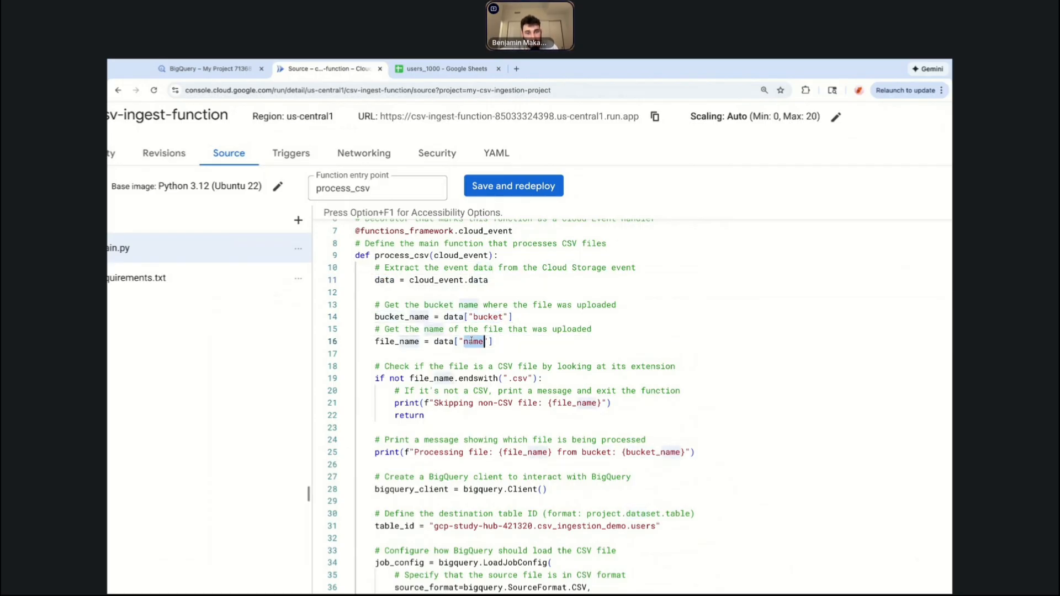
double_click(411, 316)
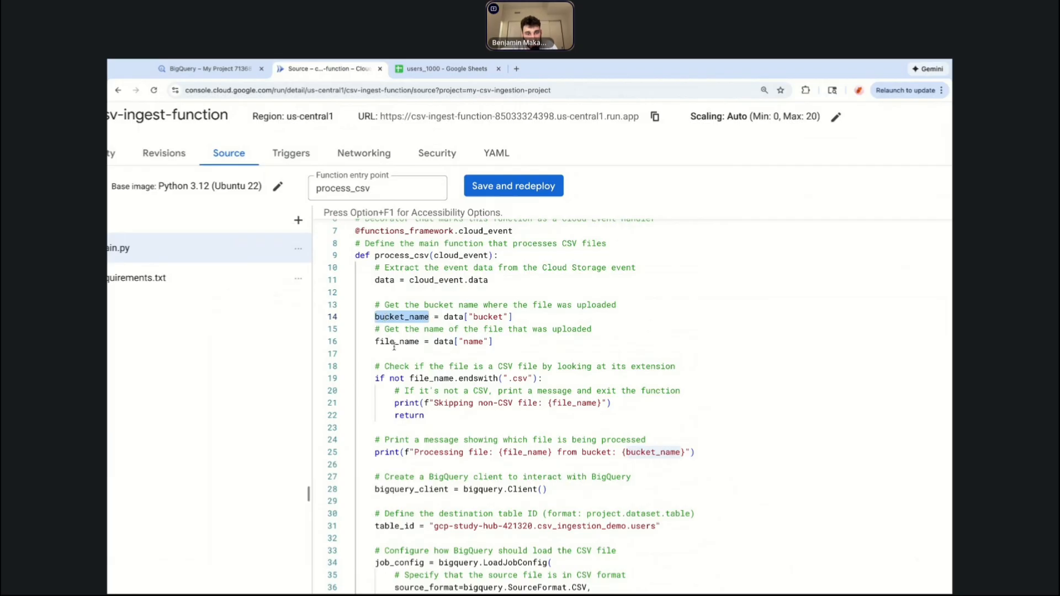
click(395, 342)
click(443, 379)
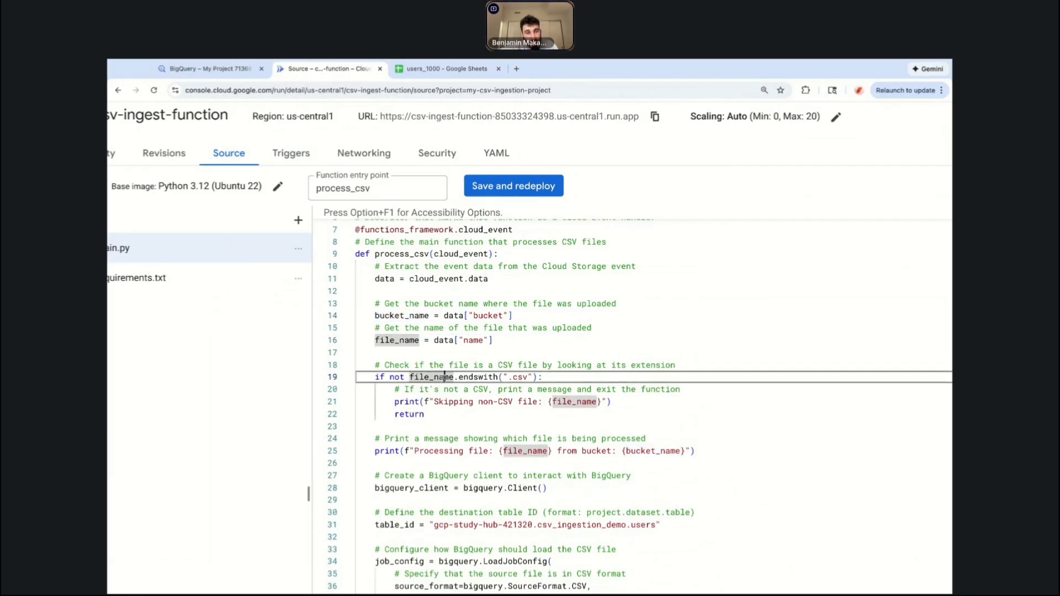
scroll(444, 380, down, 2)
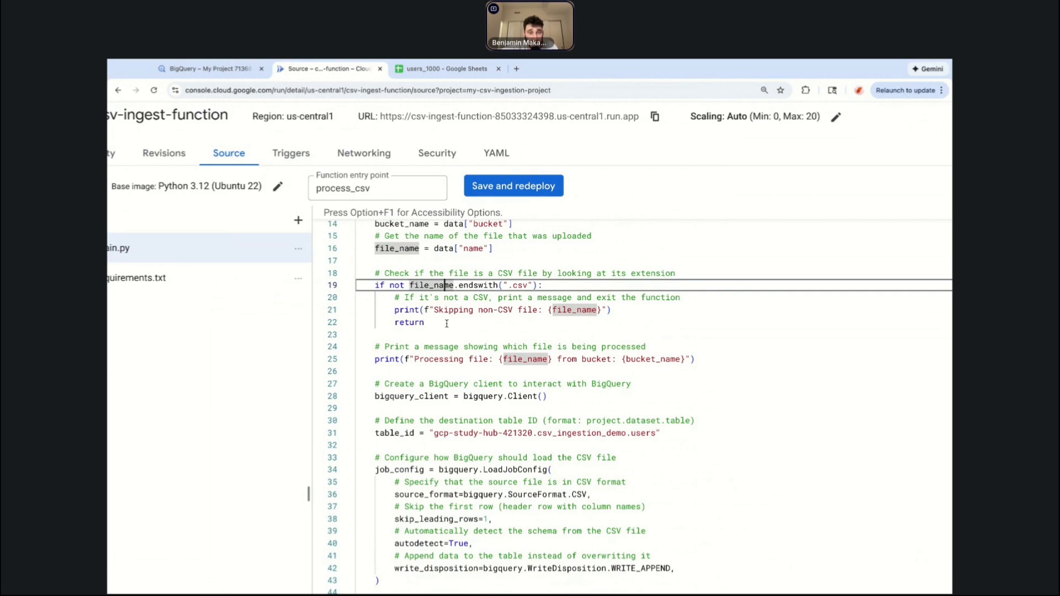
scroll(447, 324, down, 3)
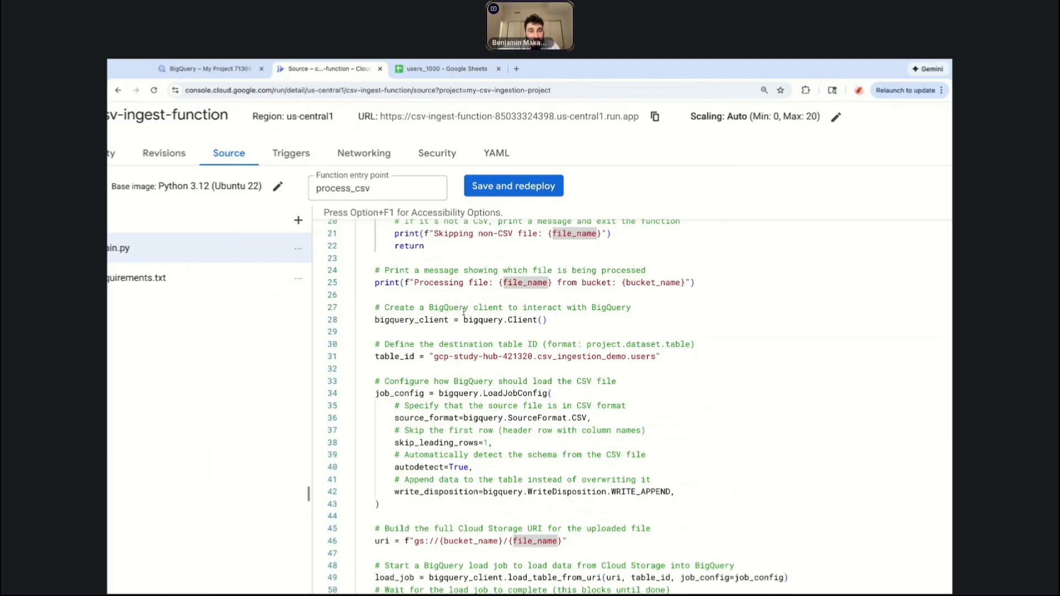
Delete the old project and dataset portion from the table_id string, leaving only .users.
click(509, 320)
drag(435, 356, 534, 356)
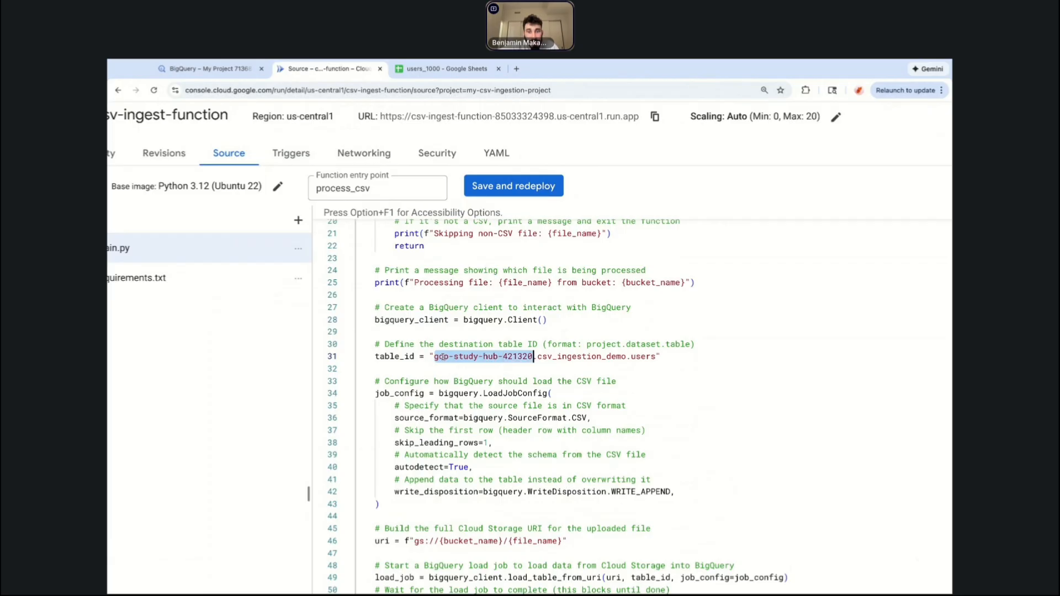
key(alt+shift+Right)
key(BackSpace)
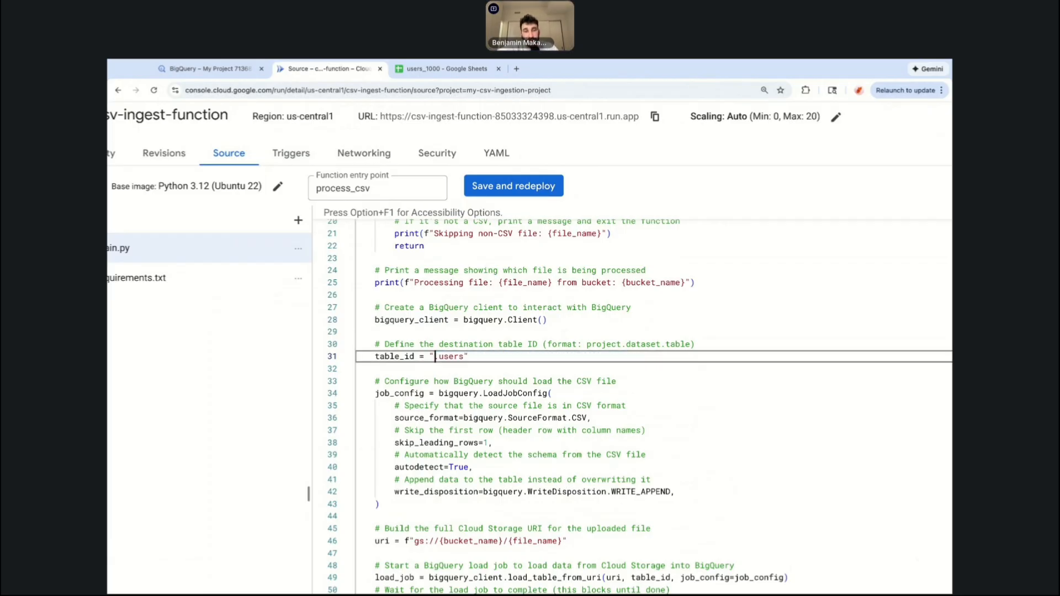
scroll(519, 340, down, 10)
scroll(486, 393, up, 15)
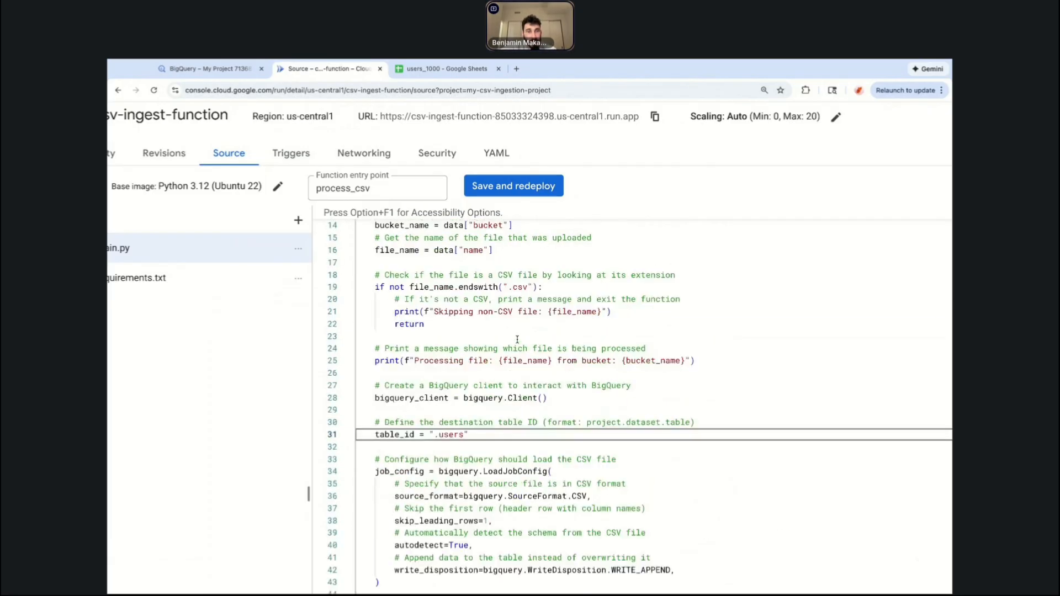
scroll(486, 393, down, 4)
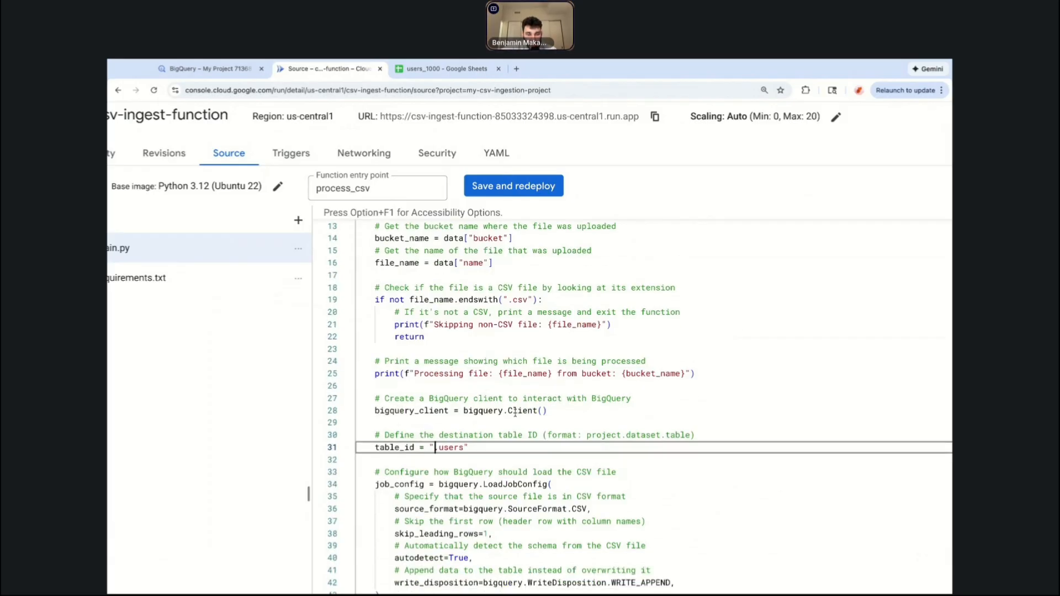
scroll(286, 405, down, 5)
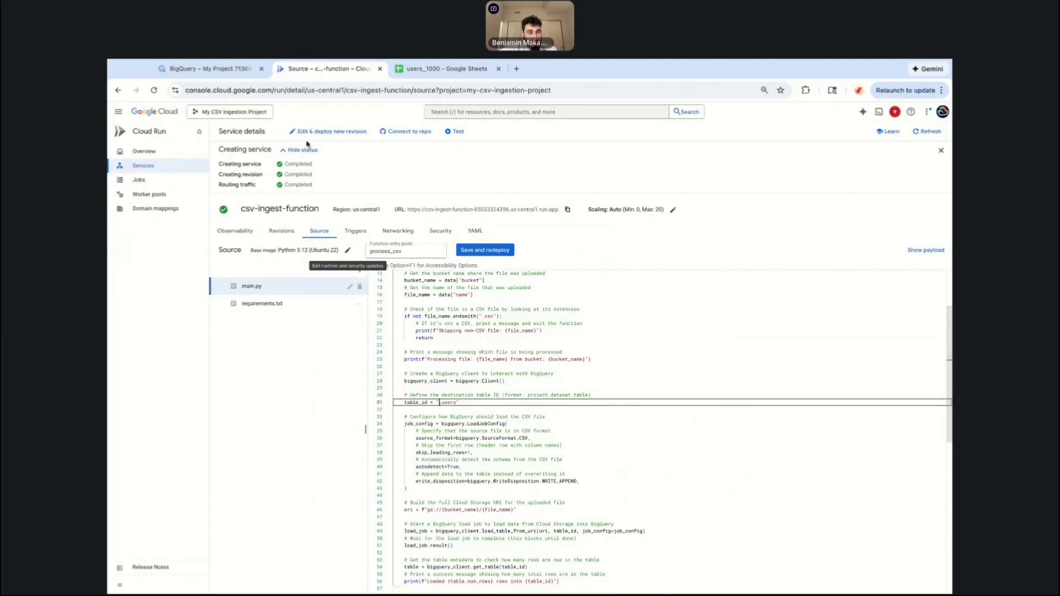
Copy the current project ID my-csv-ingestion-project from the project picker and paste it at the start of table_id.
click(218, 115)
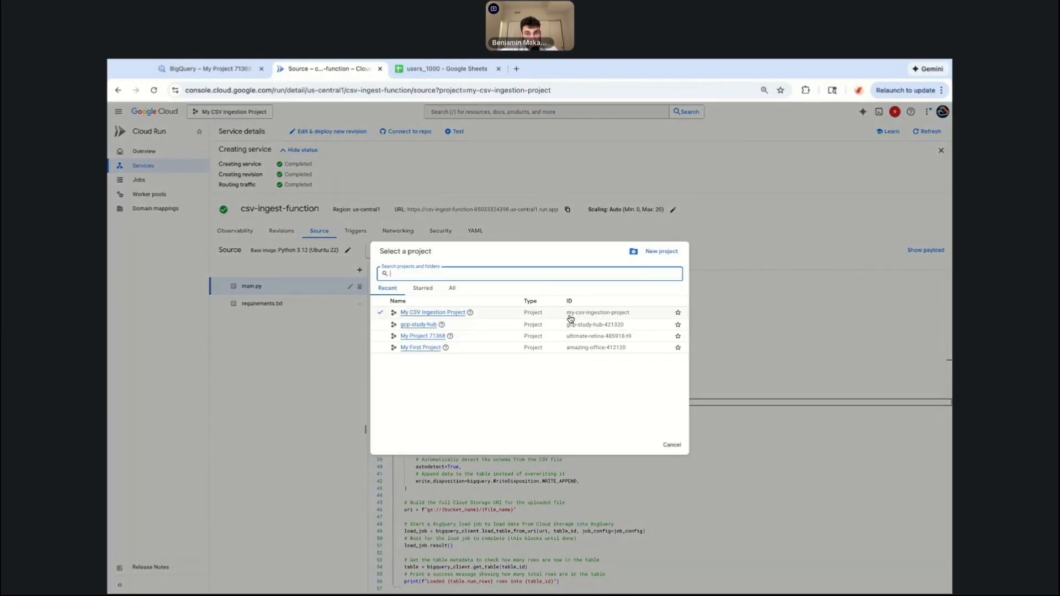
drag(566, 318, 628, 313)
key(super+c)
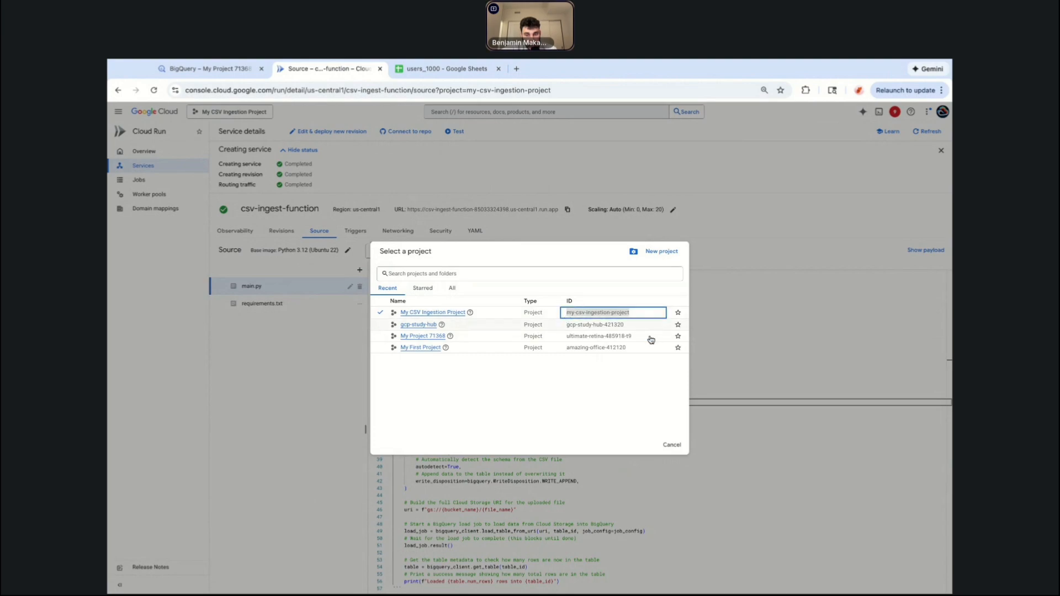
click(672, 445)
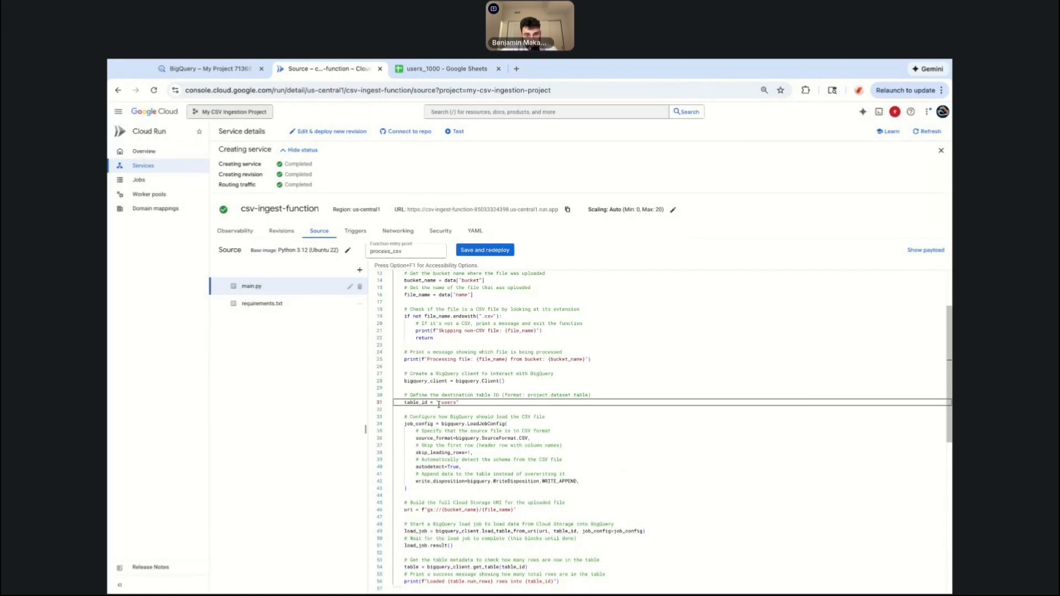
click(439, 402)
key(super+v)
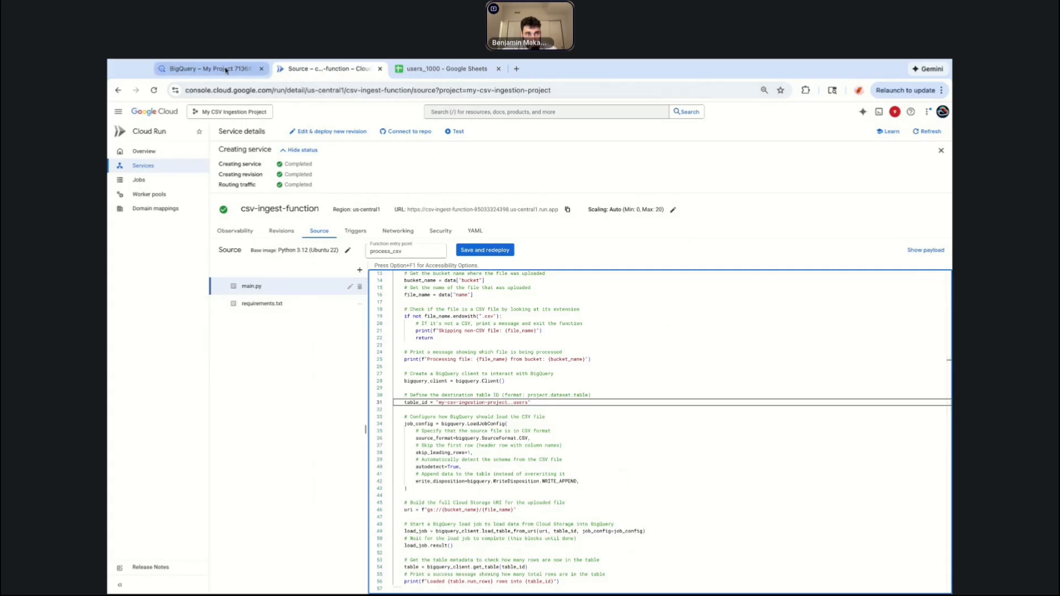
Reopen BigQuery in a new tab via search to look up the csv_ingestion_demo dataset name.
click(261, 69)
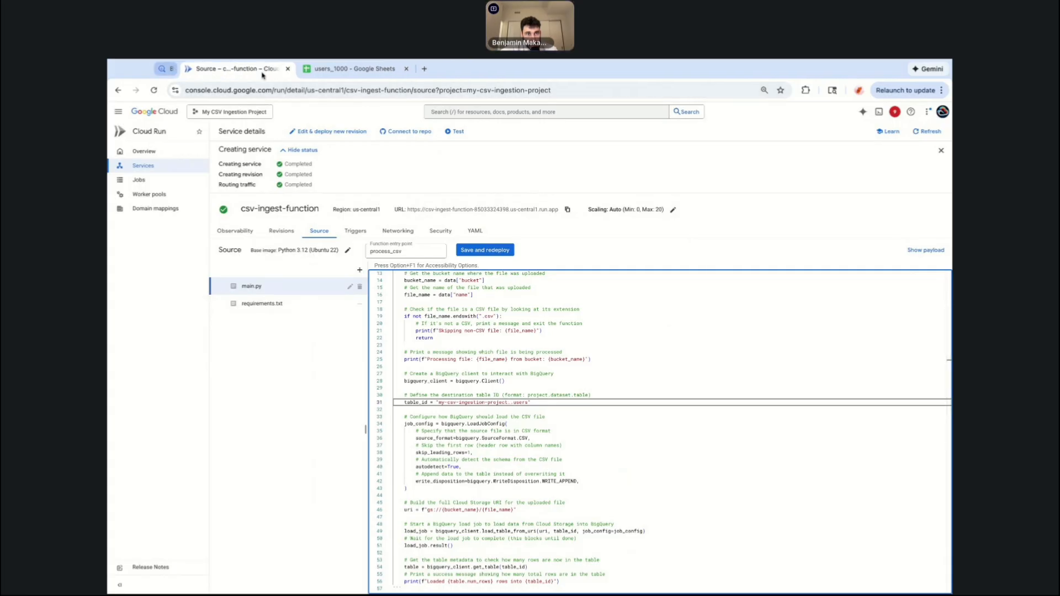
super+click(155, 112)
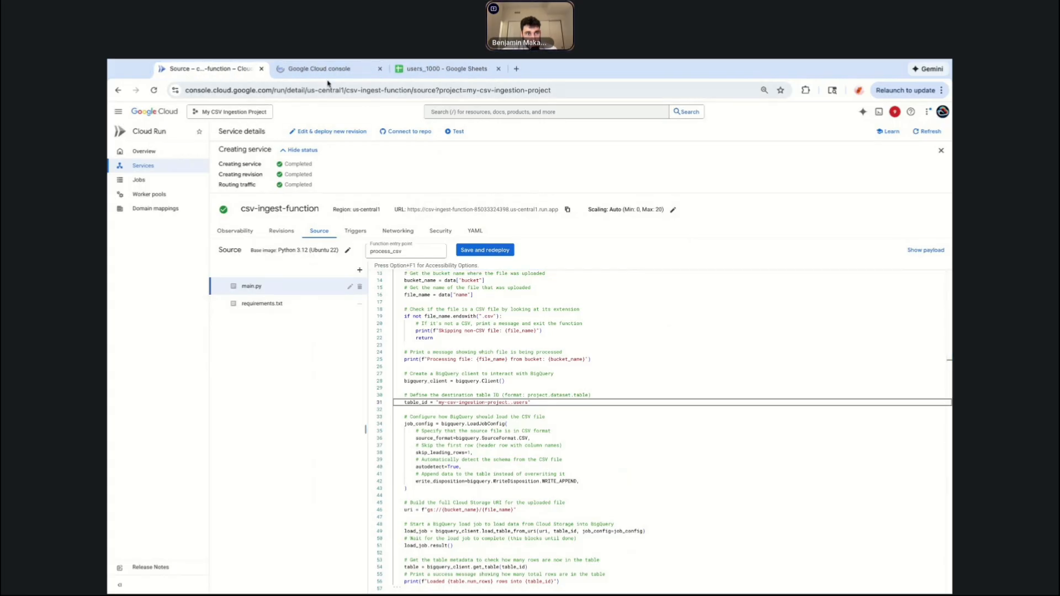
click(330, 75)
click(454, 112)
text(bigquery export)
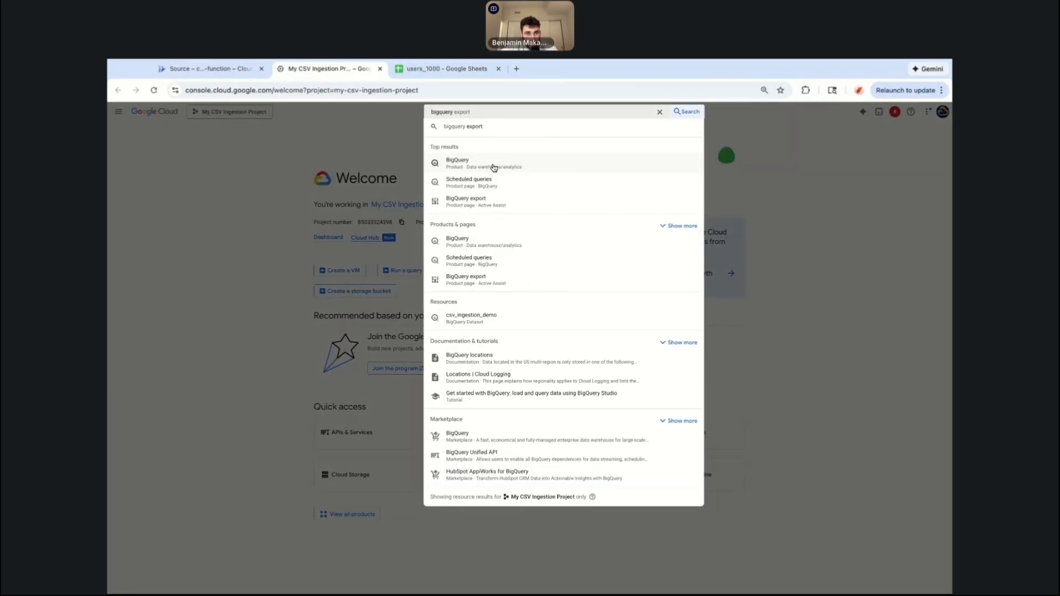
click(493, 166)
click(216, 180)
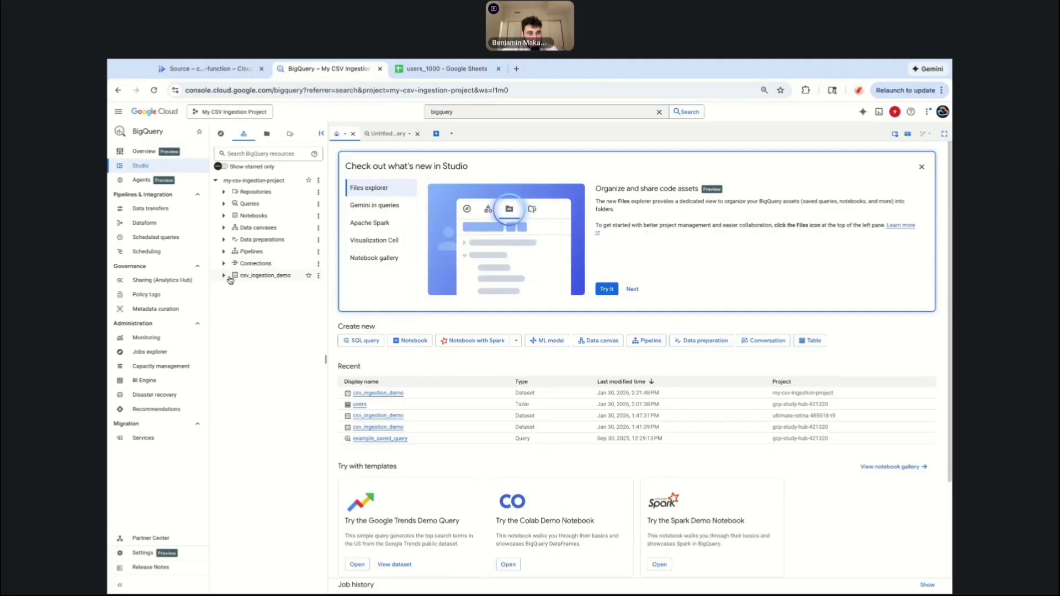
click(243, 69)
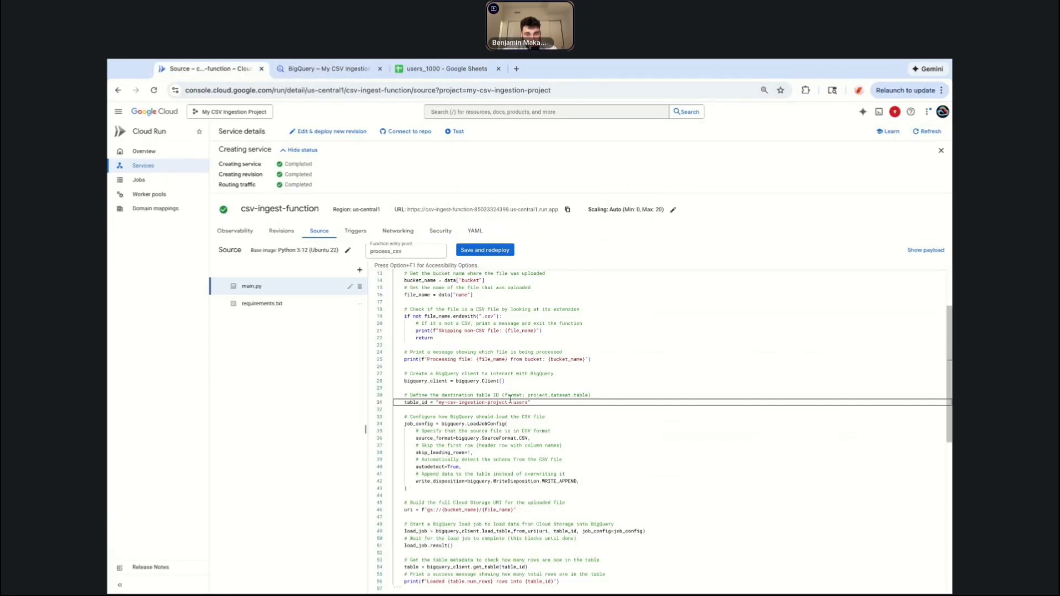
Insert the dataset name csv_ingestion_demo into table_id between the project ID and users.
click(513, 403)
text(csv_ing)
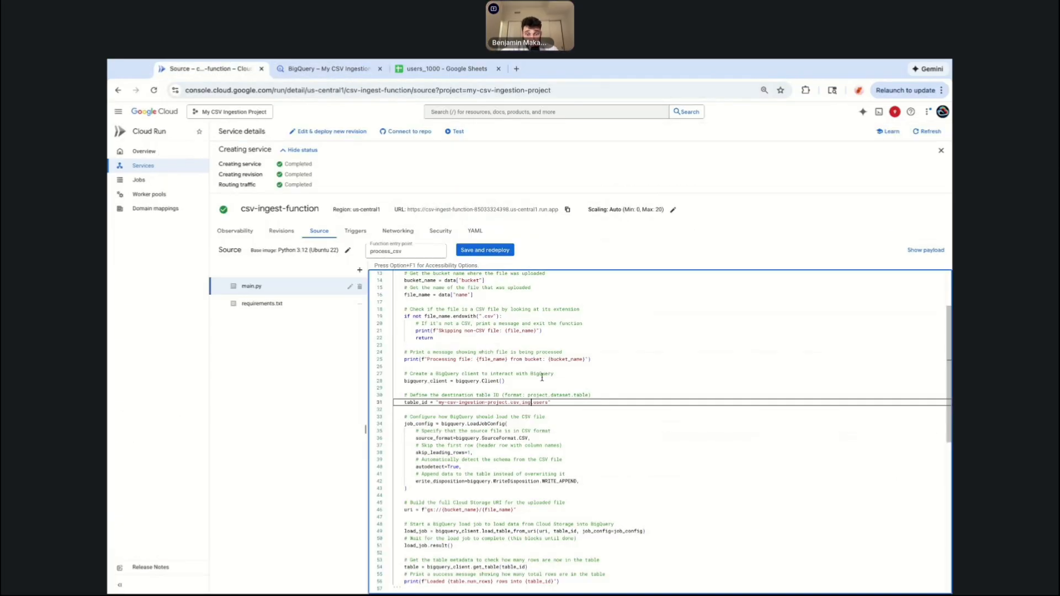
text(estion_demo)
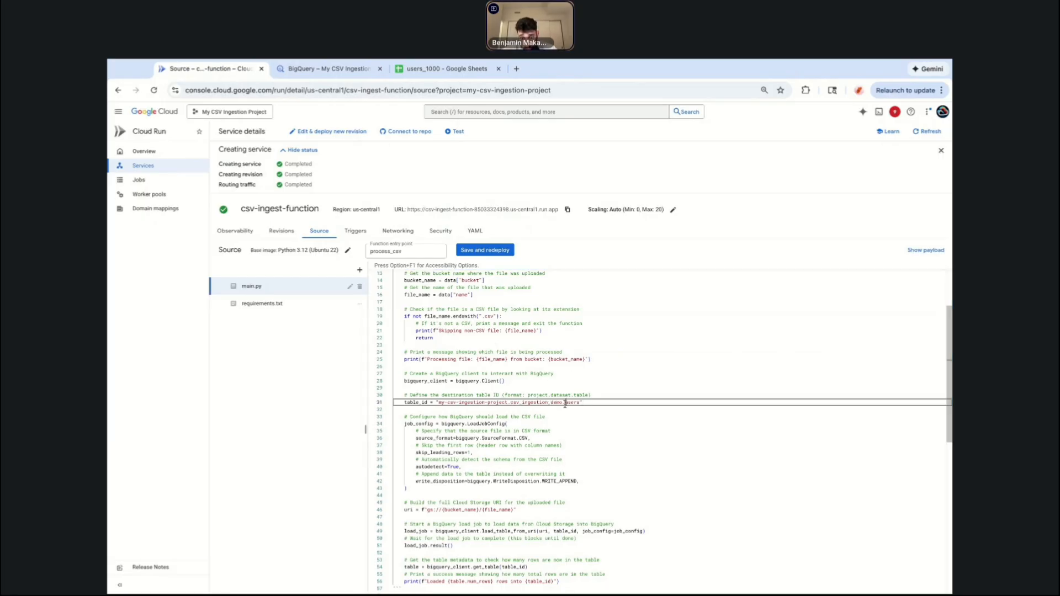
drag(564, 403, 576, 403)
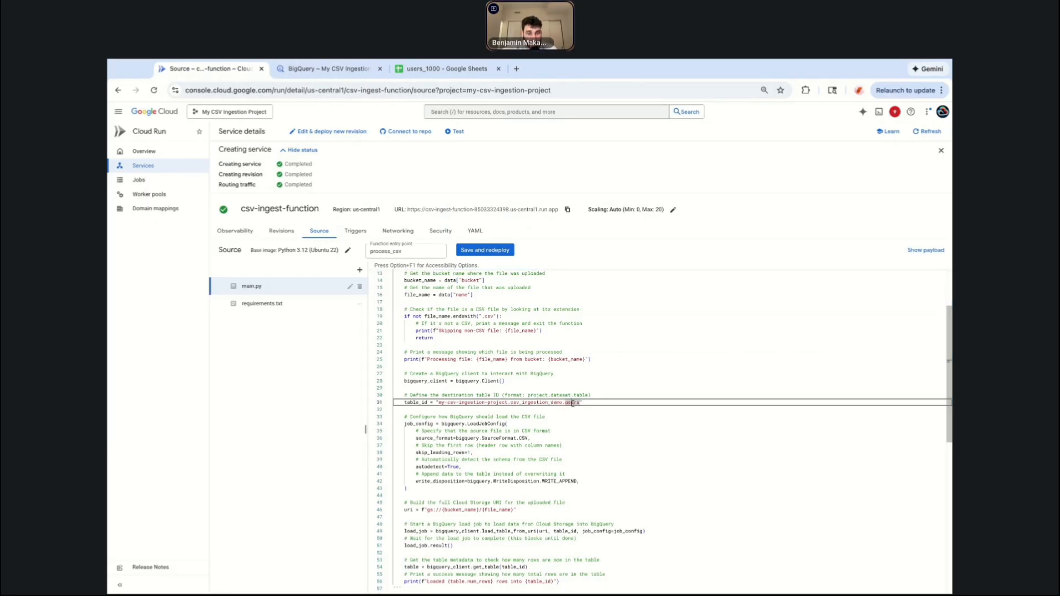
scroll(444, 407, down, 1)
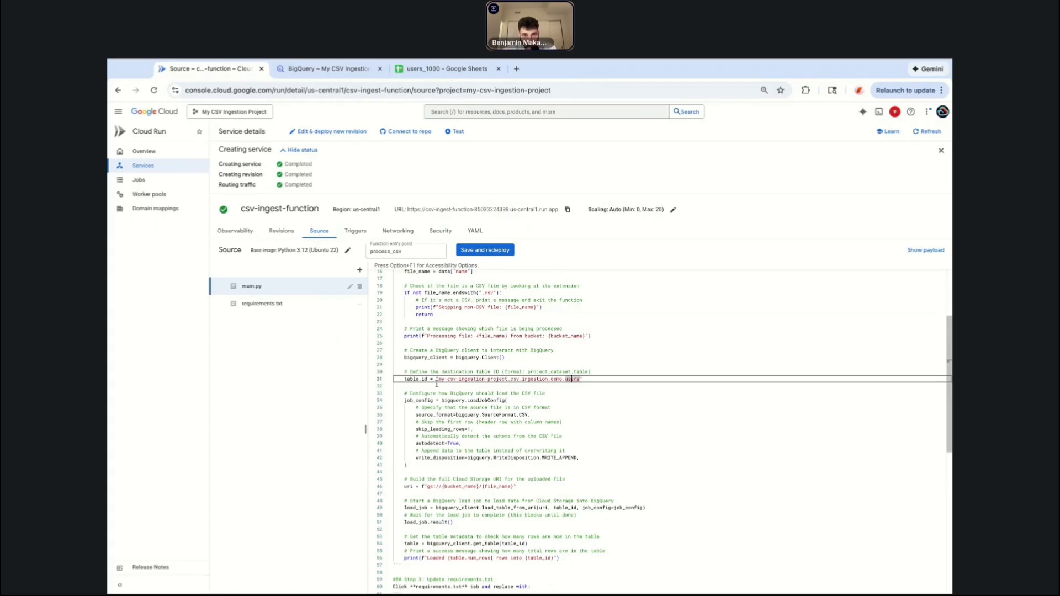
Glance at the users_1000 sheet and review the updated table_id and load configuration in main.py.
click(441, 68)
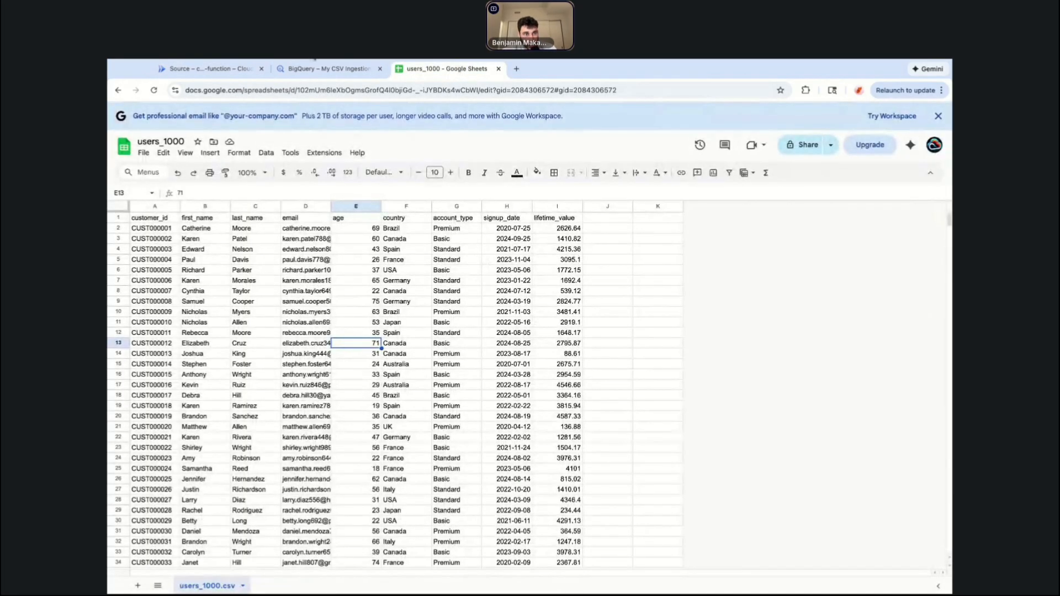
click(209, 69)
scroll(440, 387, down, 1)
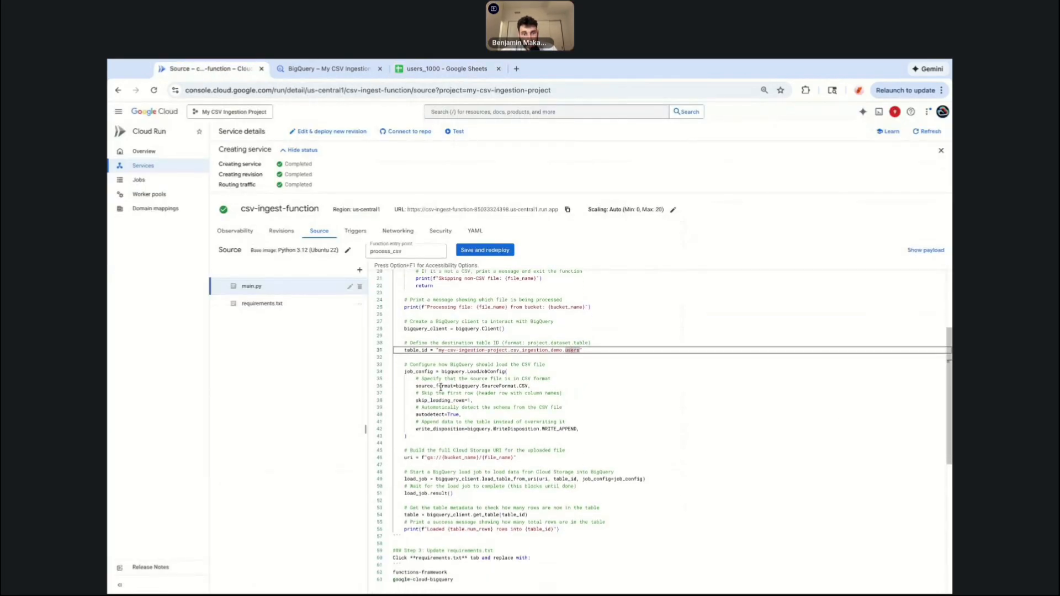
scroll(440, 386, up, 5)
click(462, 480)
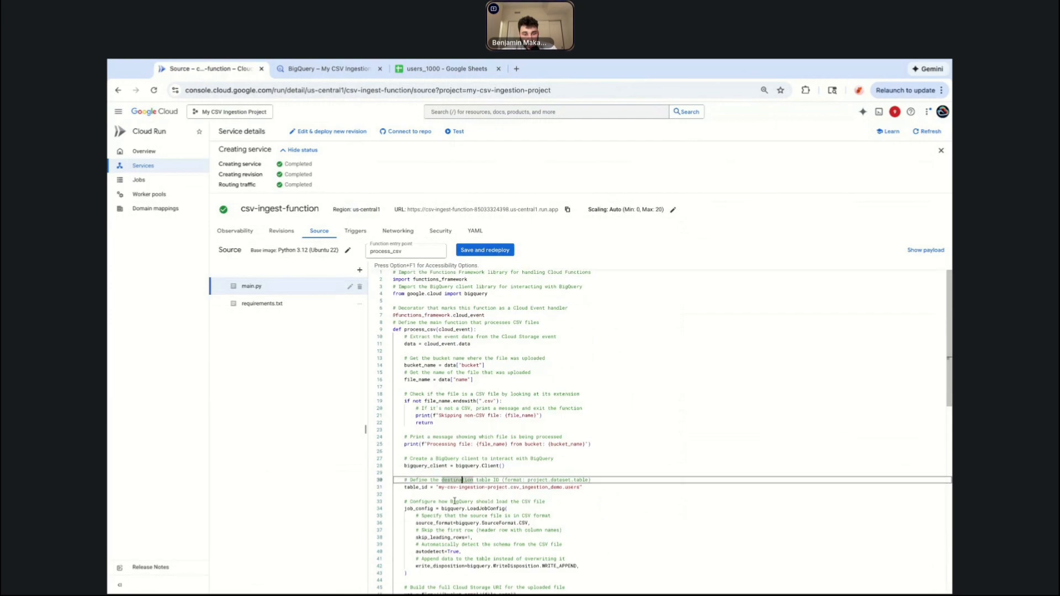
scroll(454, 501, down, 3)
click(445, 410)
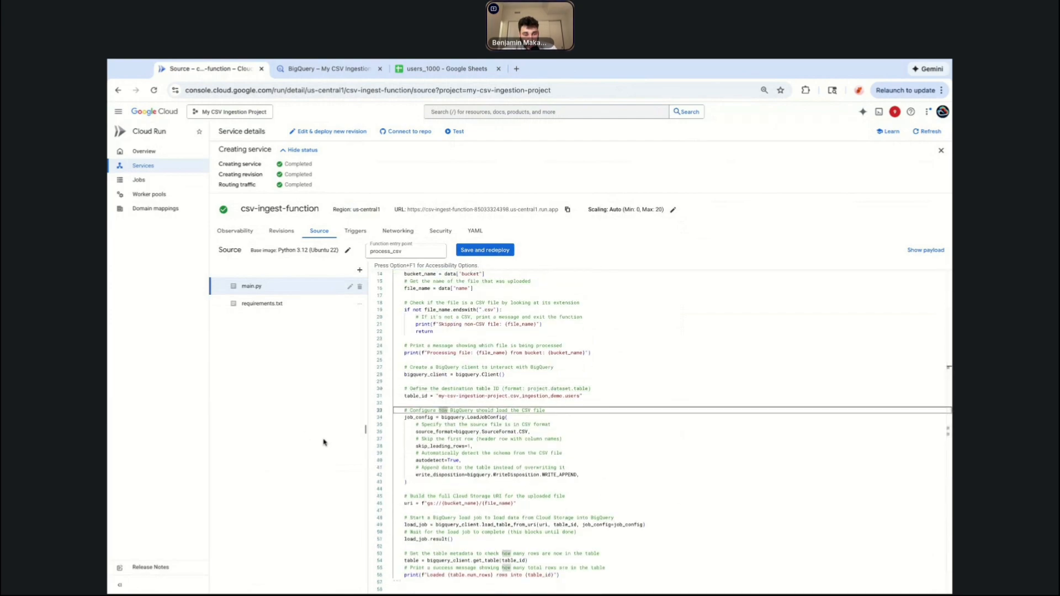
scroll(324, 442, up, 5)
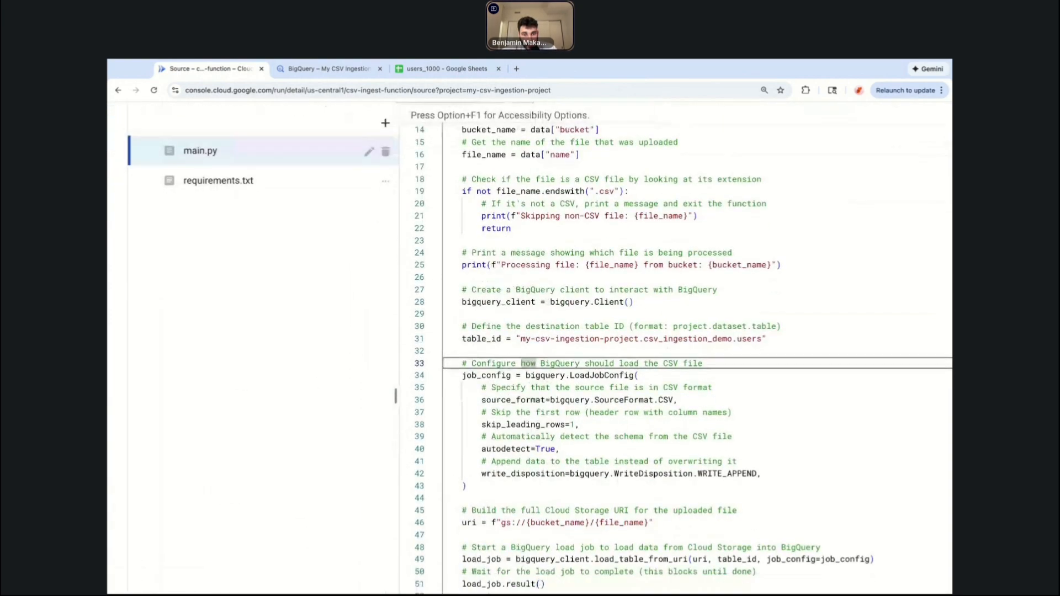
scroll(583, 430, down, 1)
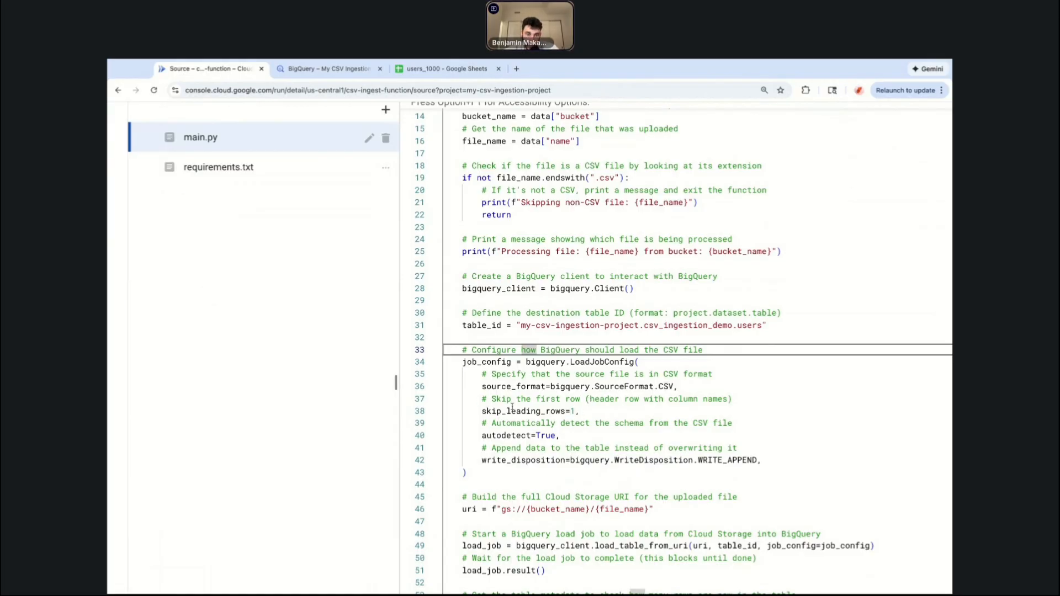
Compare the job_config load settings in main.py with the header row and customer rows of the users_1000 sheet.
drag(579, 412, 482, 411)
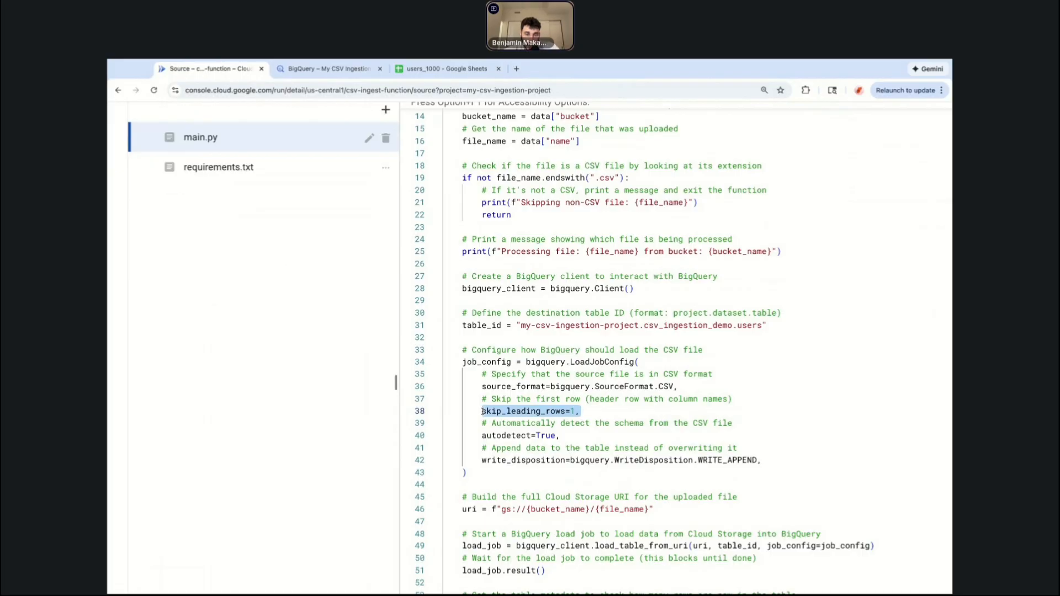
click(448, 69)
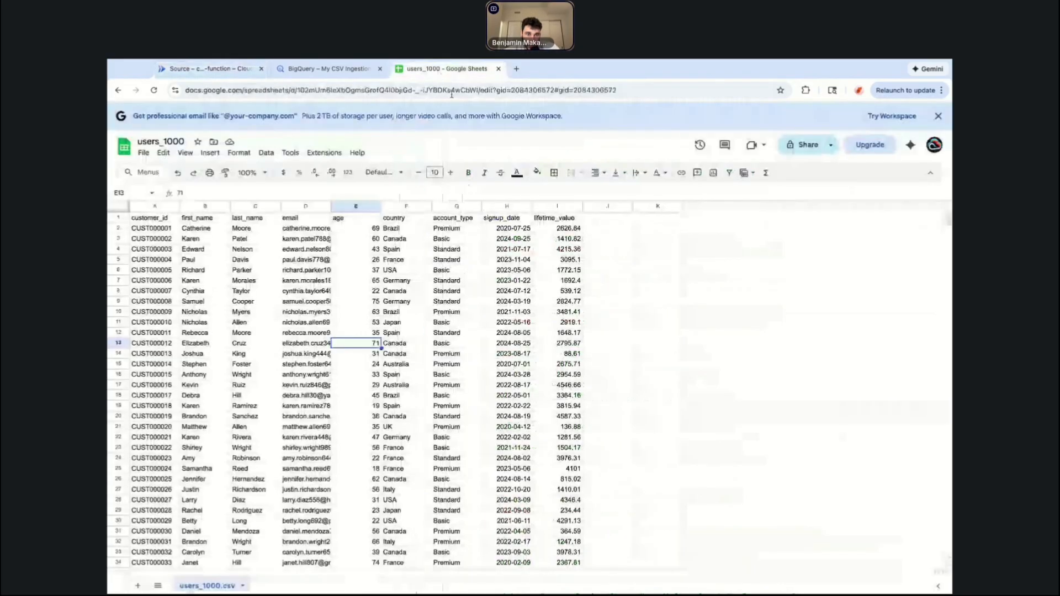
click(210, 69)
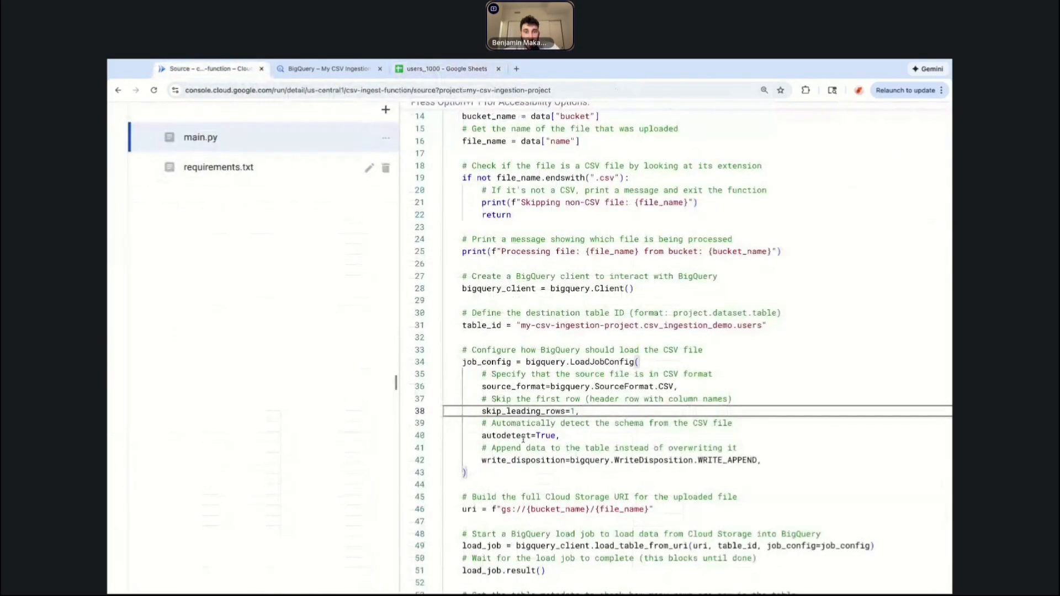
mouse_move(482, 424)
mouse_down()
mouse_move(522, 436)
mouse_move(482, 424)
mouse_up()
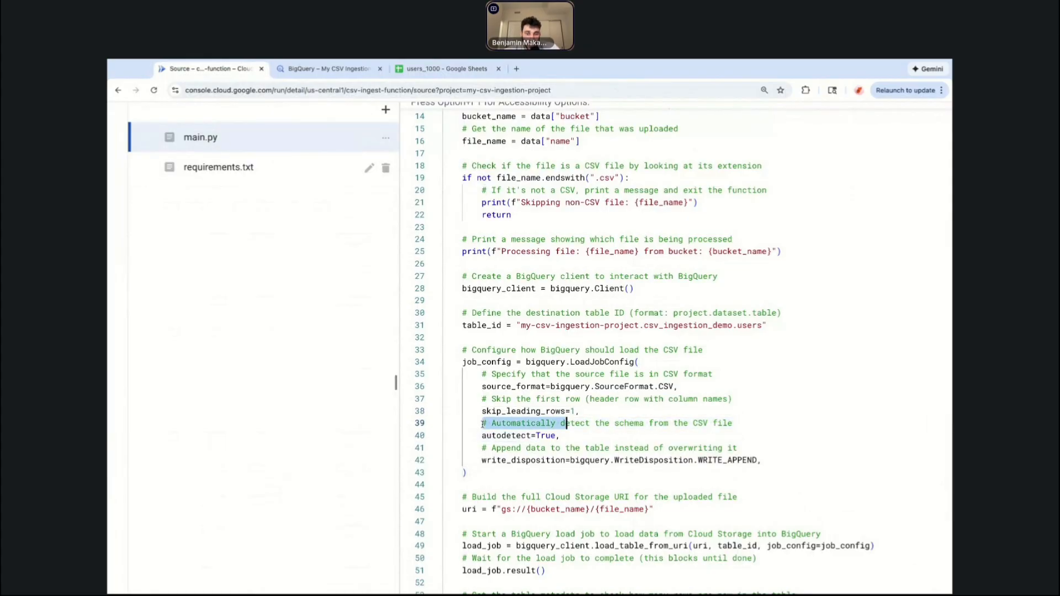
key(shift+Down)
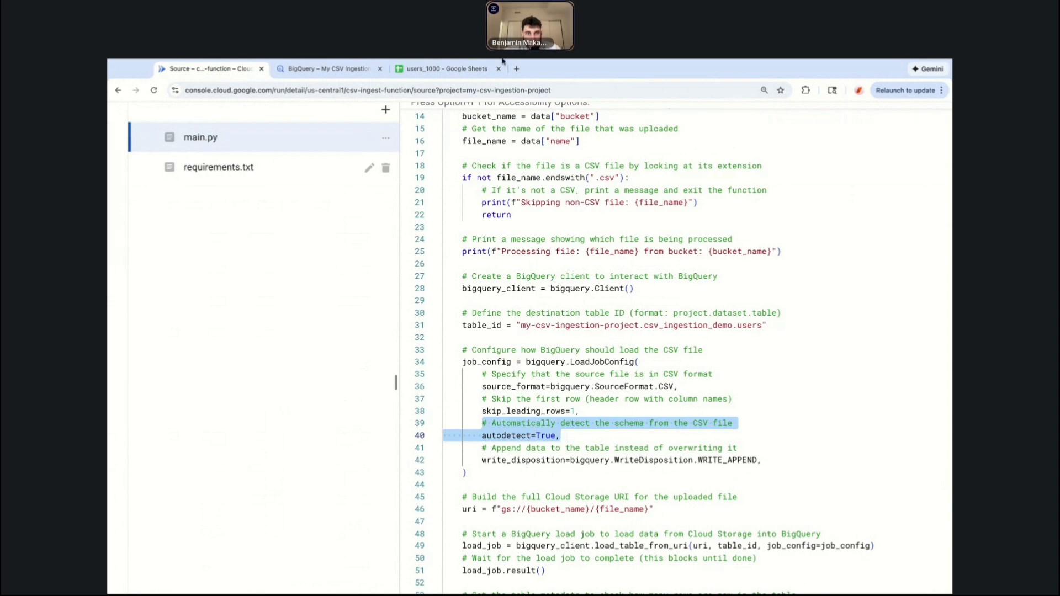
click(452, 67)
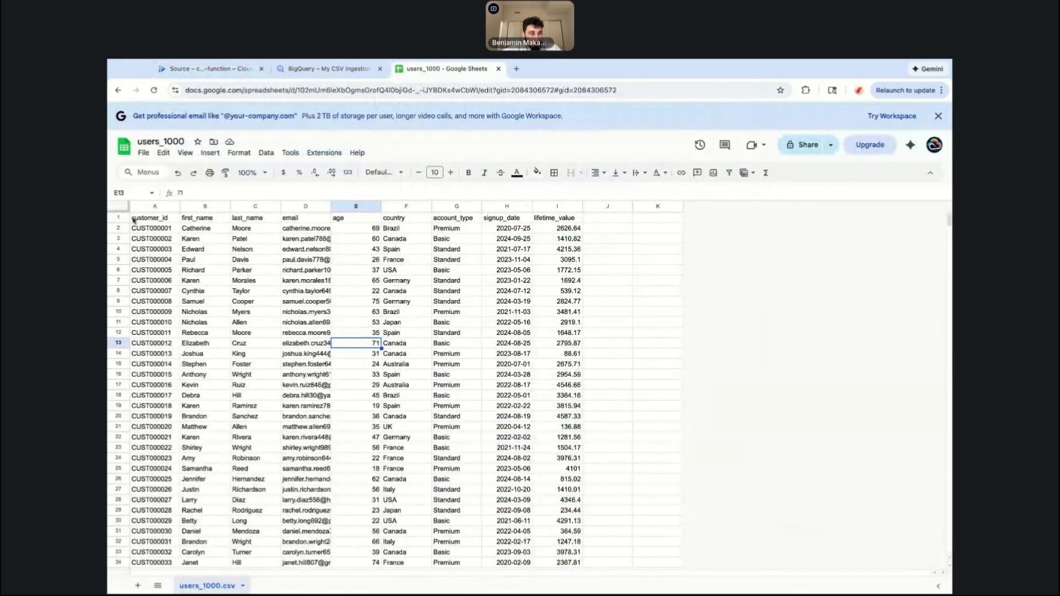
drag(150, 229, 150, 354)
click(151, 353)
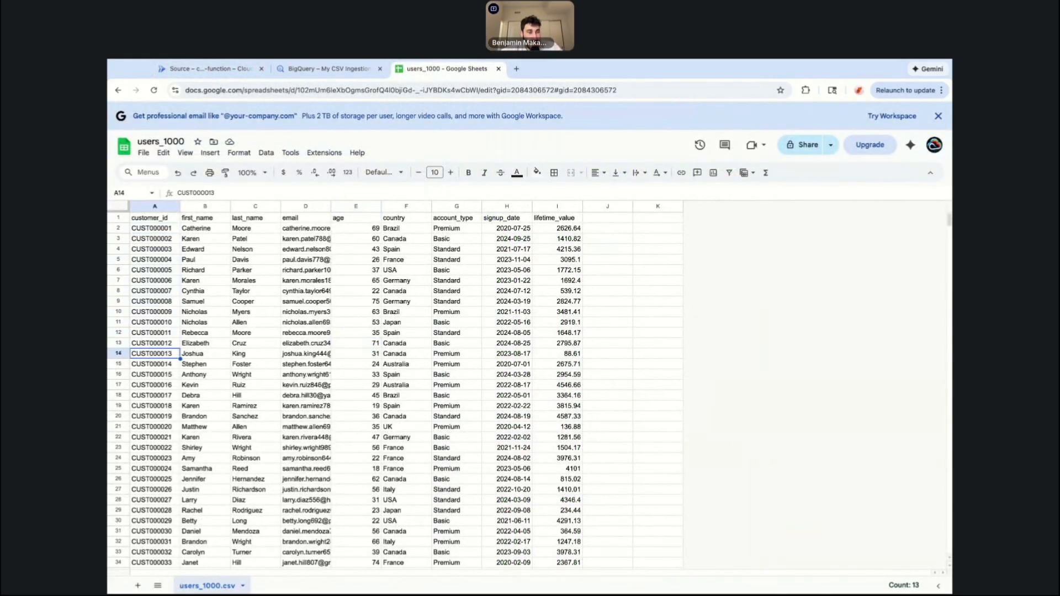
click(161, 229)
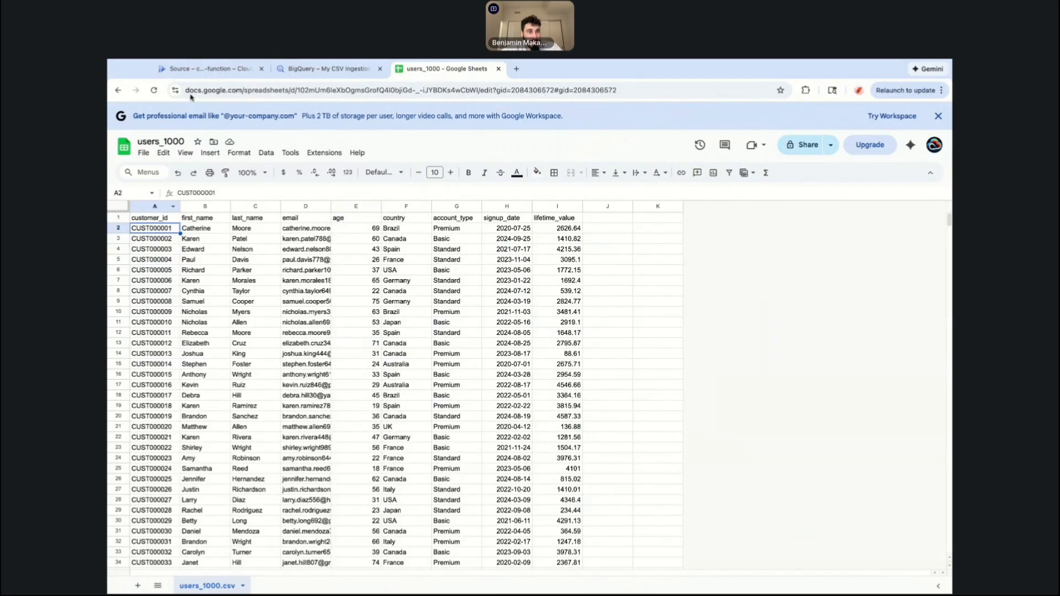
click(204, 69)
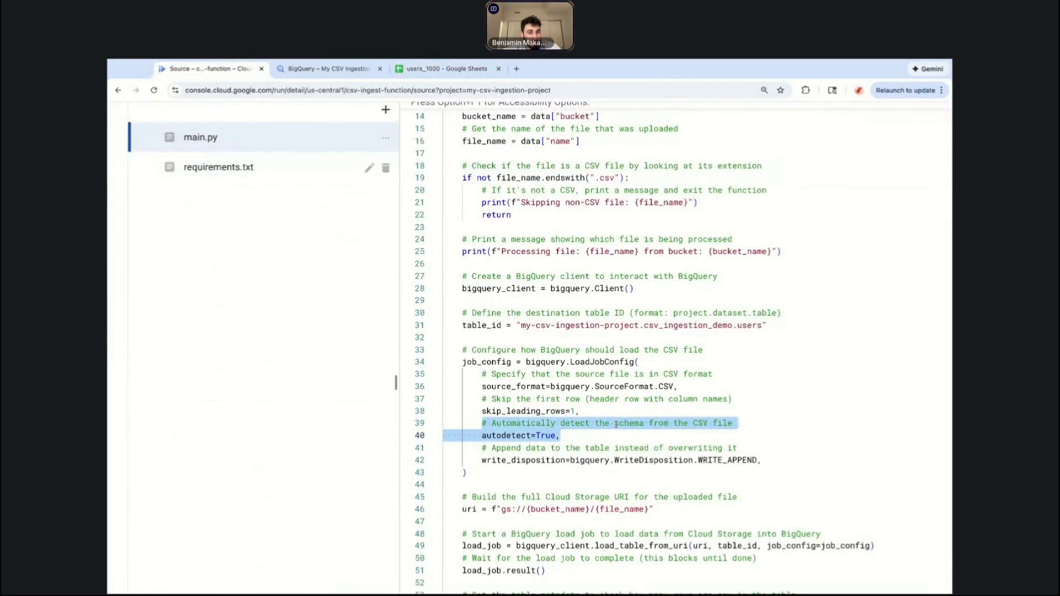
click(576, 437)
scroll(576, 437, down, 1)
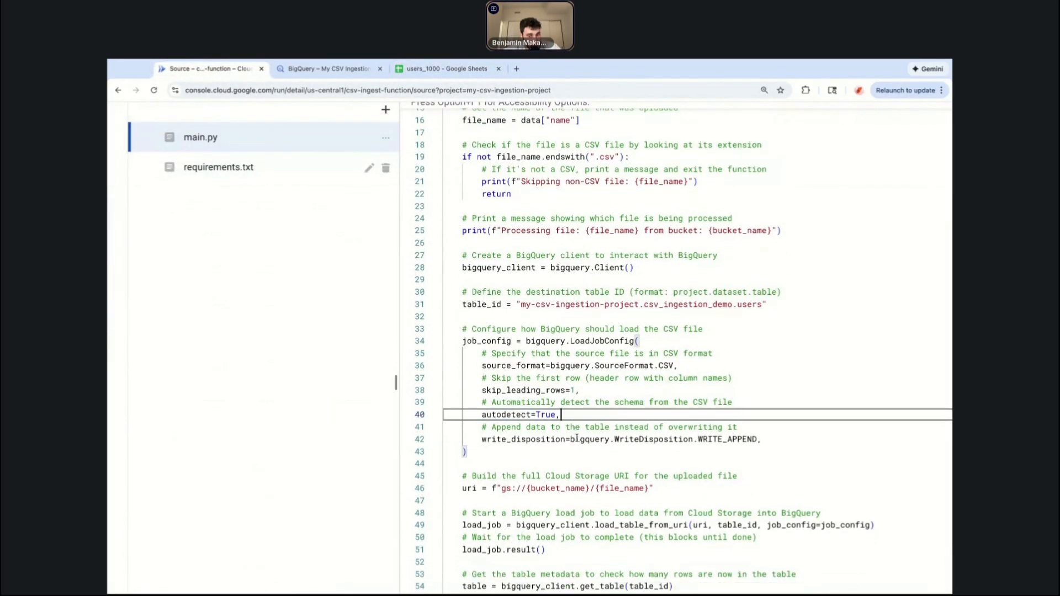
scroll(553, 422, down, 1)
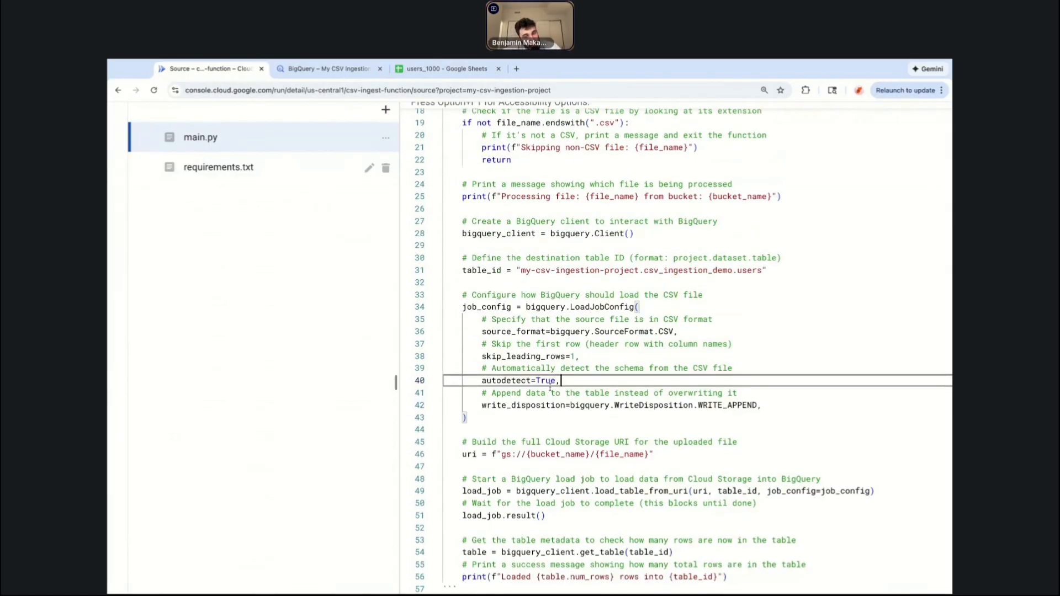
click(447, 68)
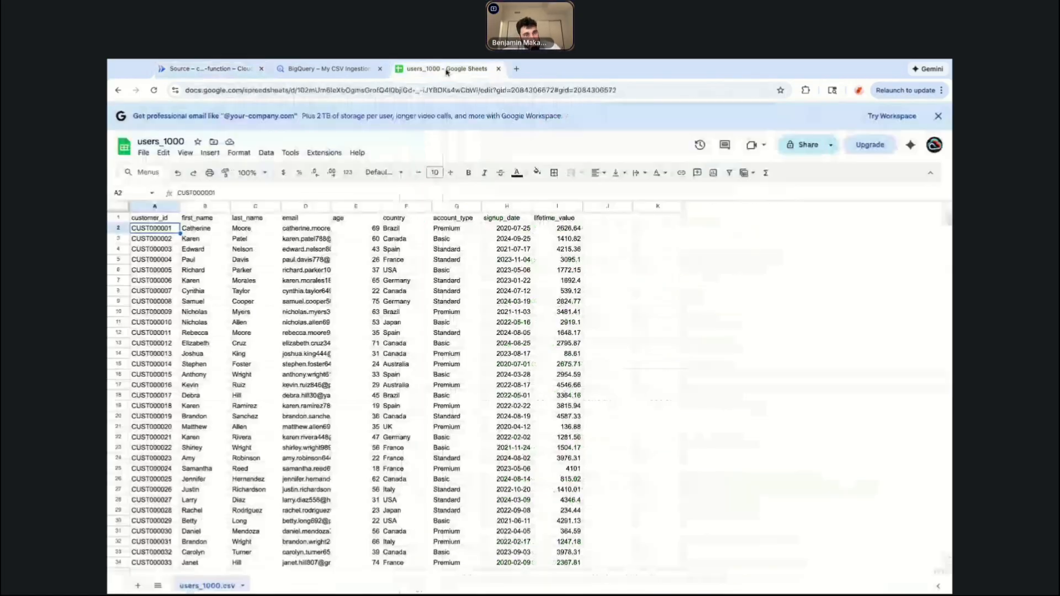
click(212, 71)
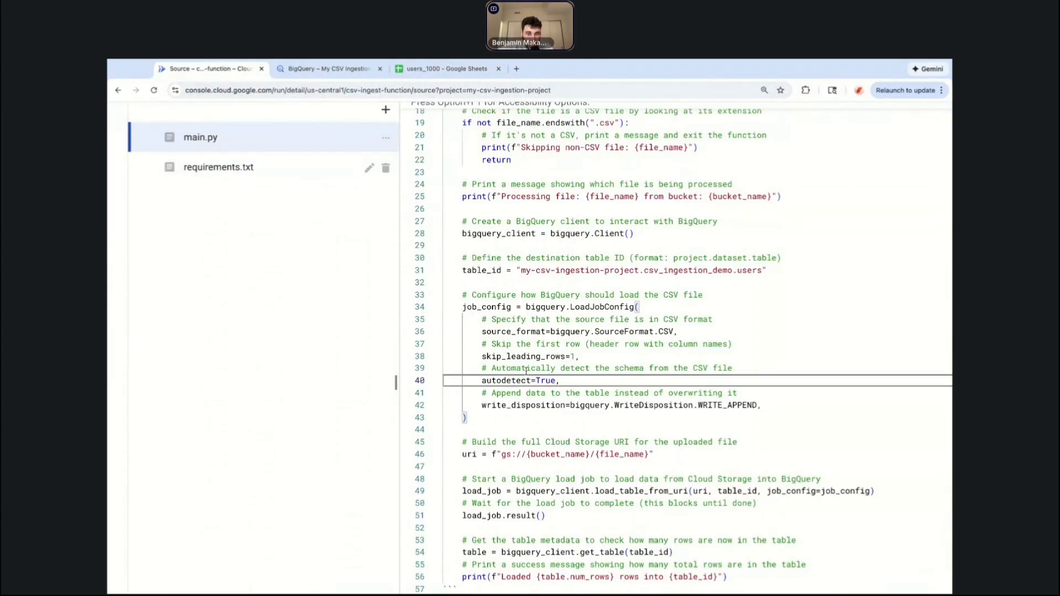
Review the write disposition, Cloud Storage URI, load job and row-count print lines in main.py.
triple_click(542, 405)
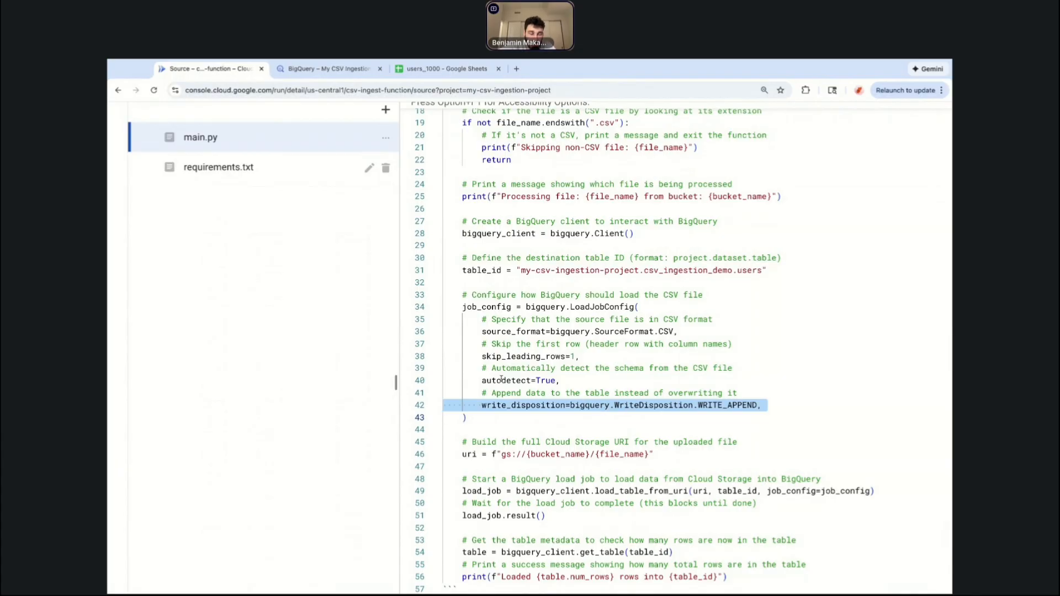
scroll(500, 364, down, 5)
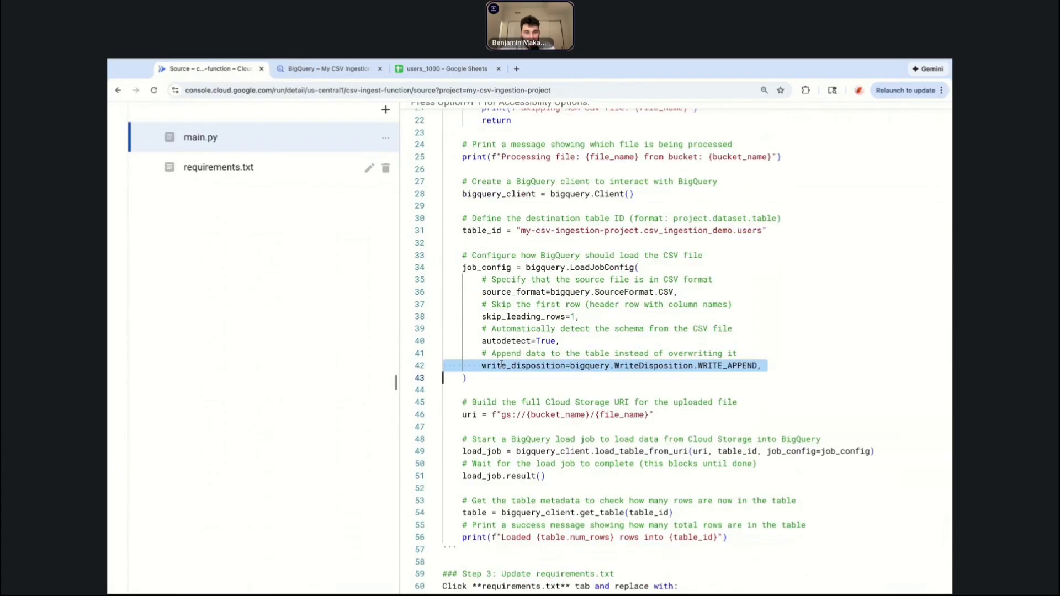
click(453, 320)
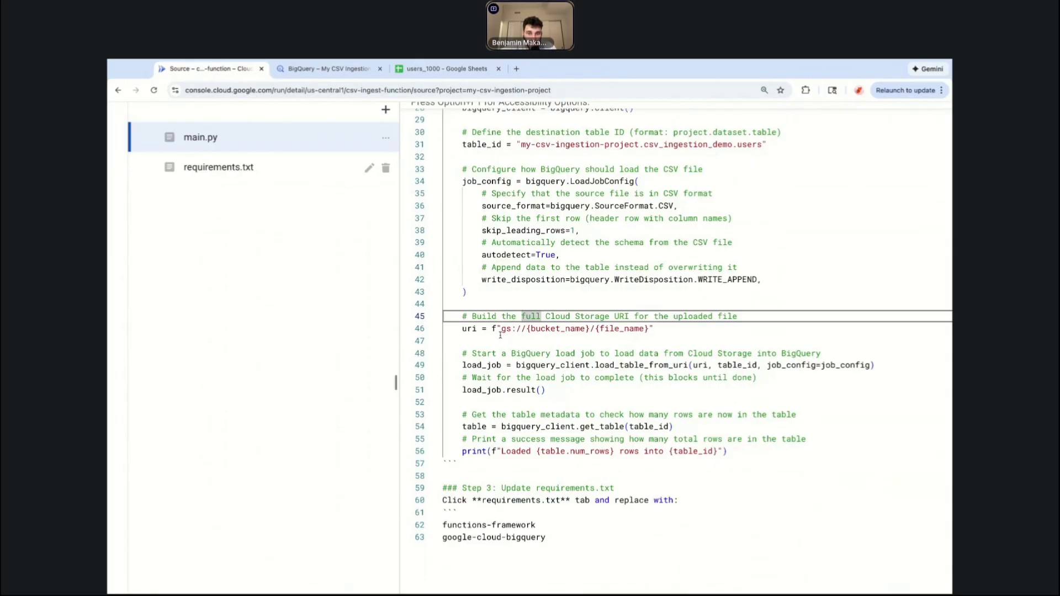
drag(499, 330, 610, 330)
click(610, 330)
scroll(565, 359, down, 1)
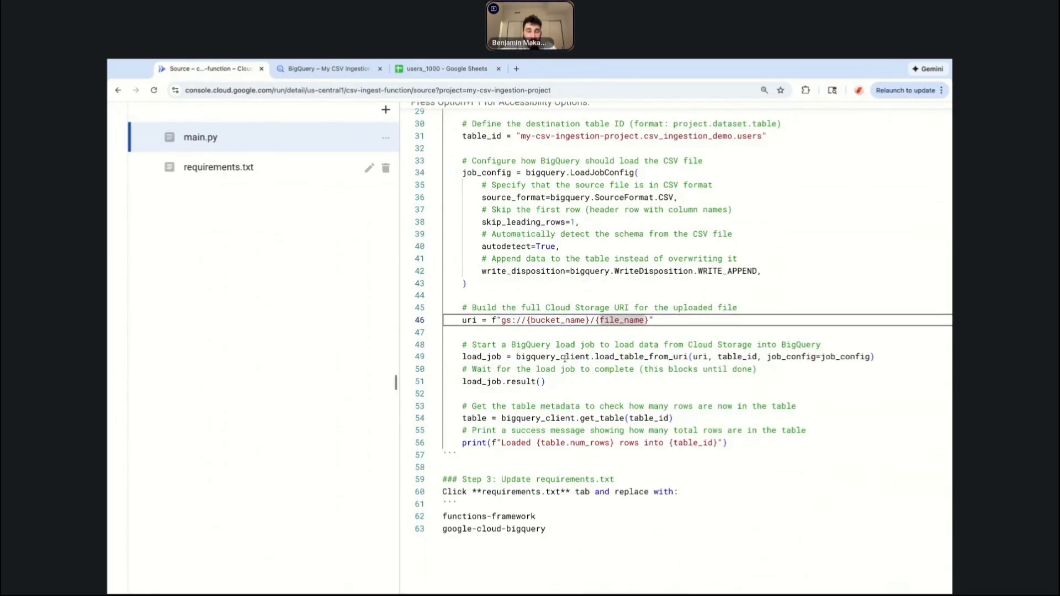
drag(461, 335, 591, 335)
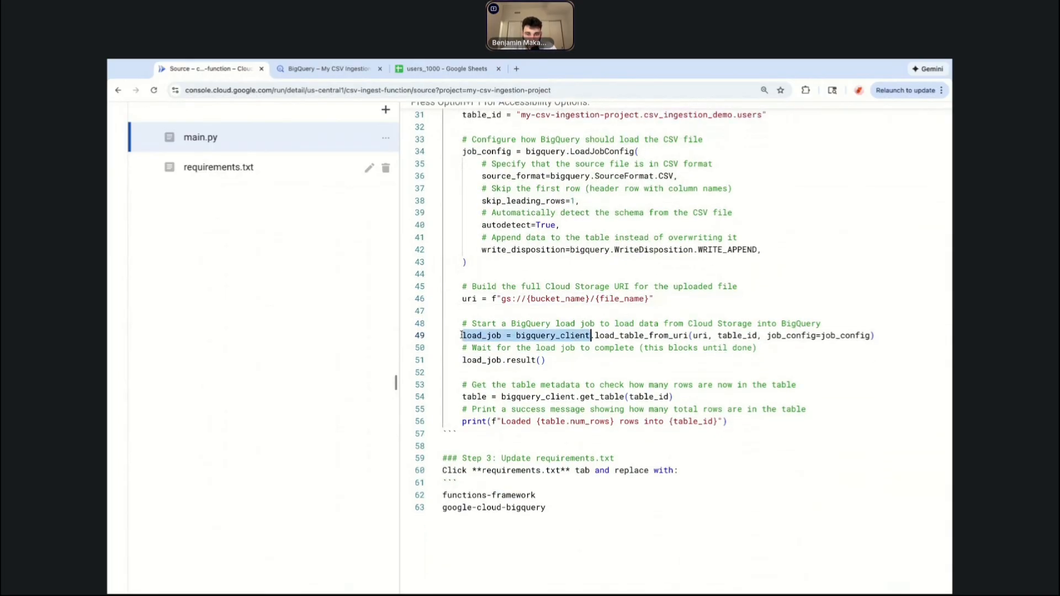
click(592, 336)
scroll(558, 361, down, 1)
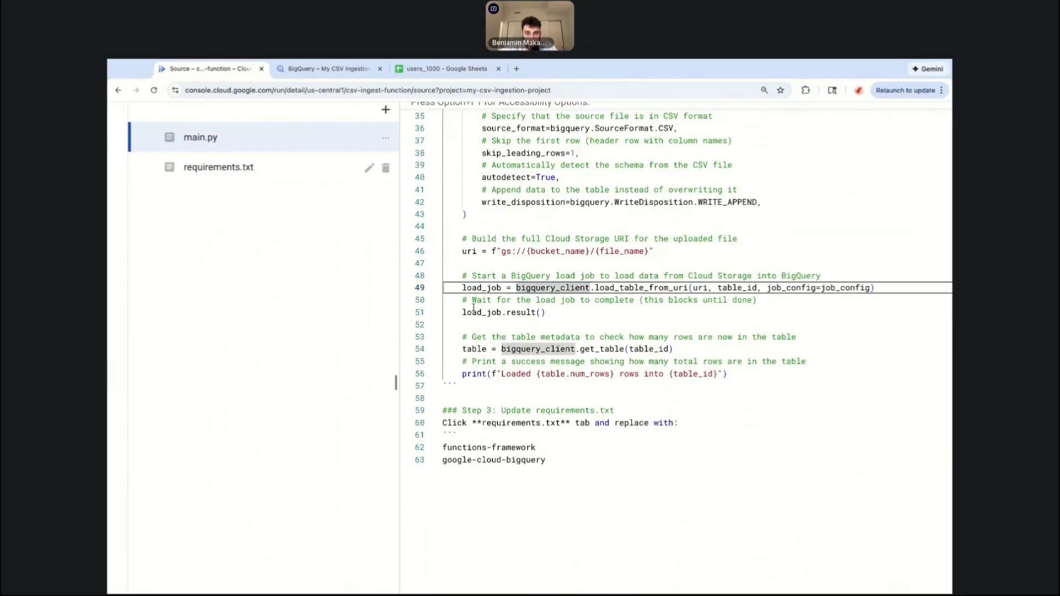
scroll(547, 336, down, 1)
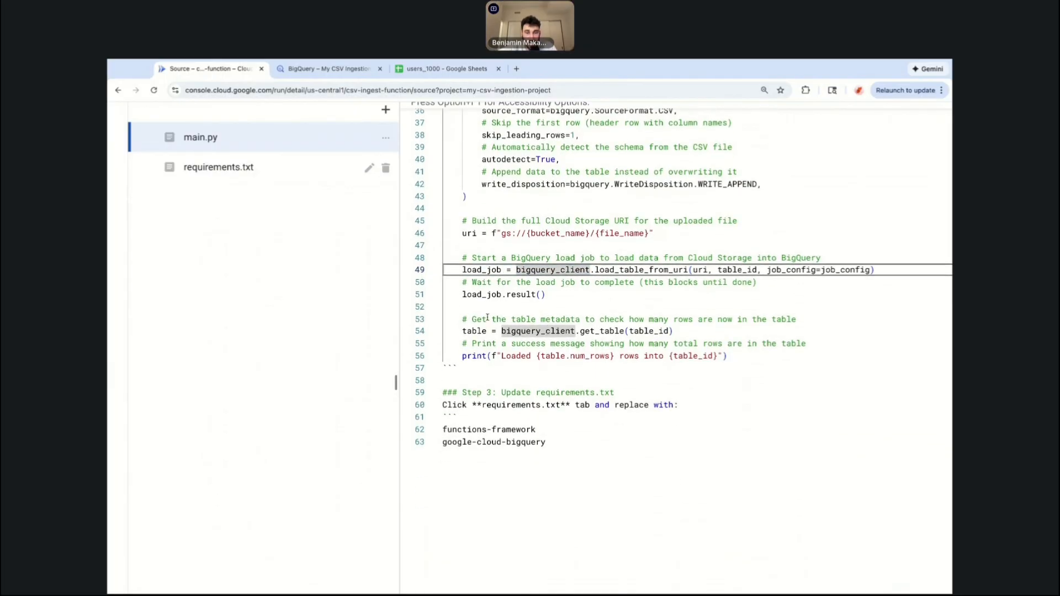
drag(486, 320, 600, 320)
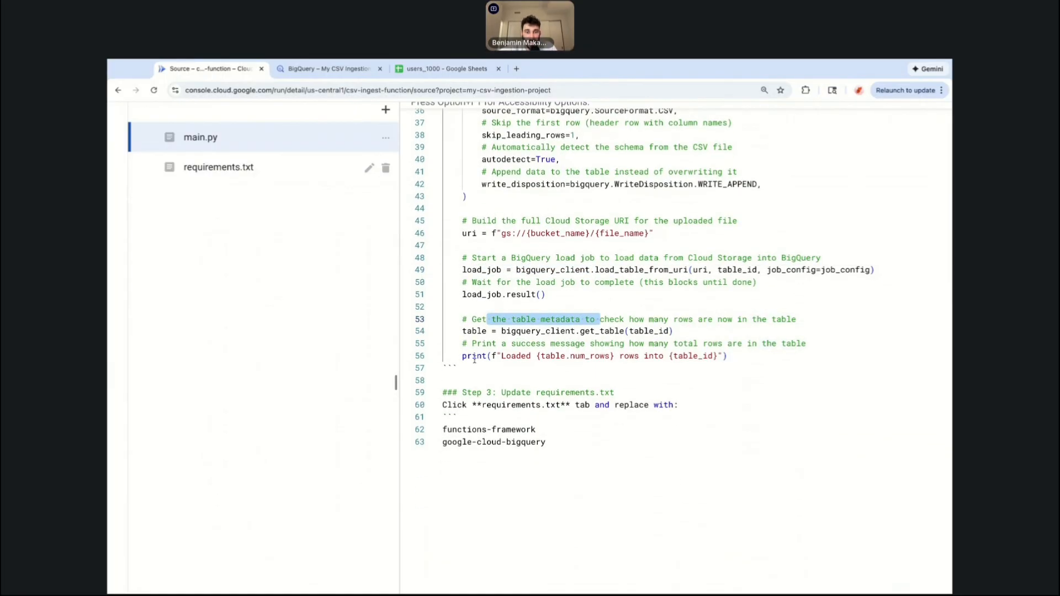
drag(463, 356, 729, 357)
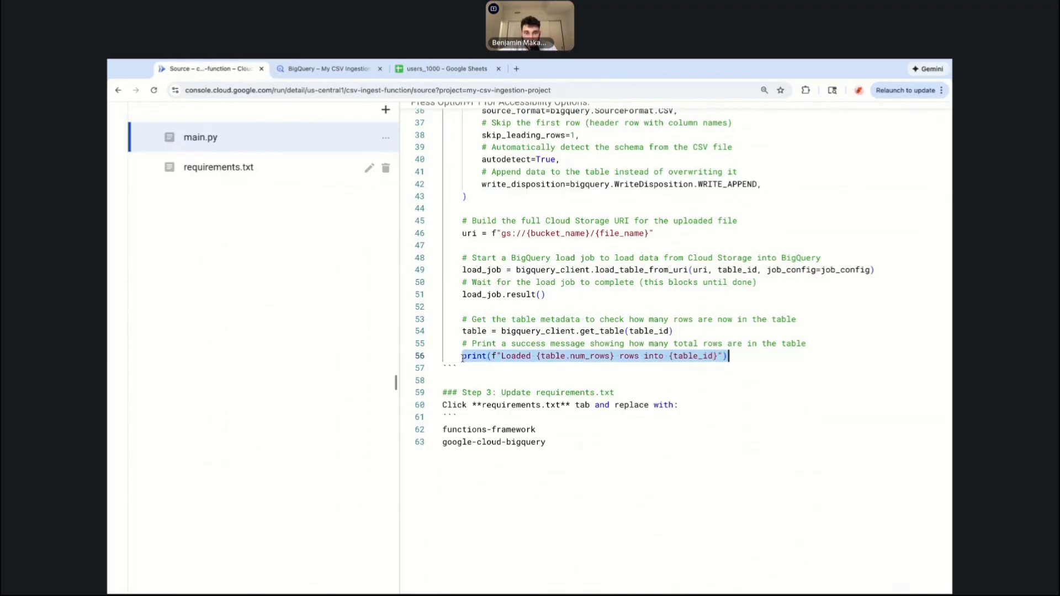
Delete the leftover Step 3 instruction lines at the end of main.py, keeping only the two package names.
click(491, 393)
click(581, 445)
key(shift+Up)
key(shift+Up)
key(shift+Up)
key(shift+Up)
key(shift+Up)
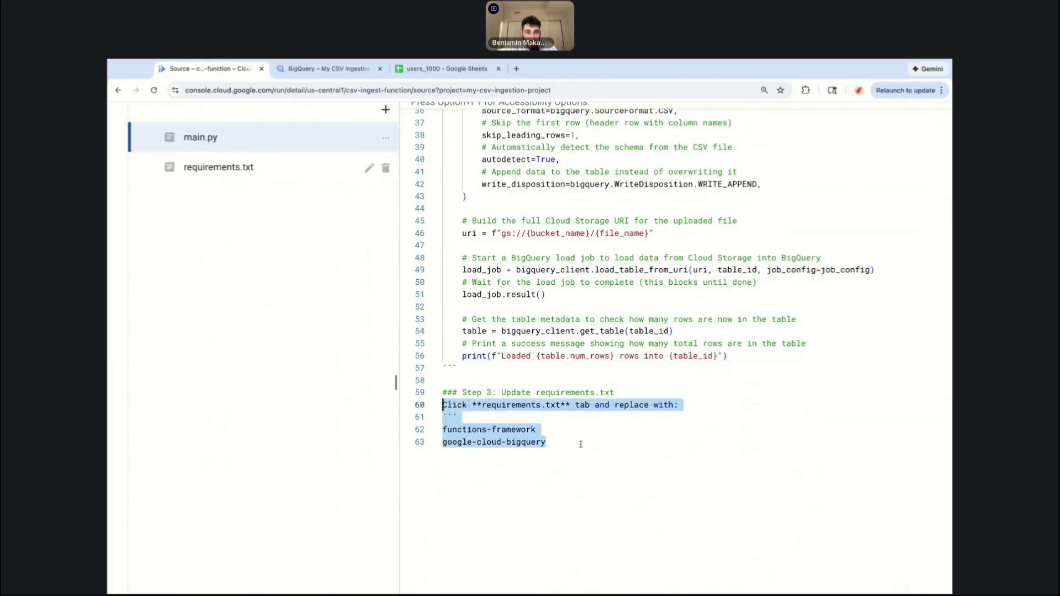
click(482, 404)
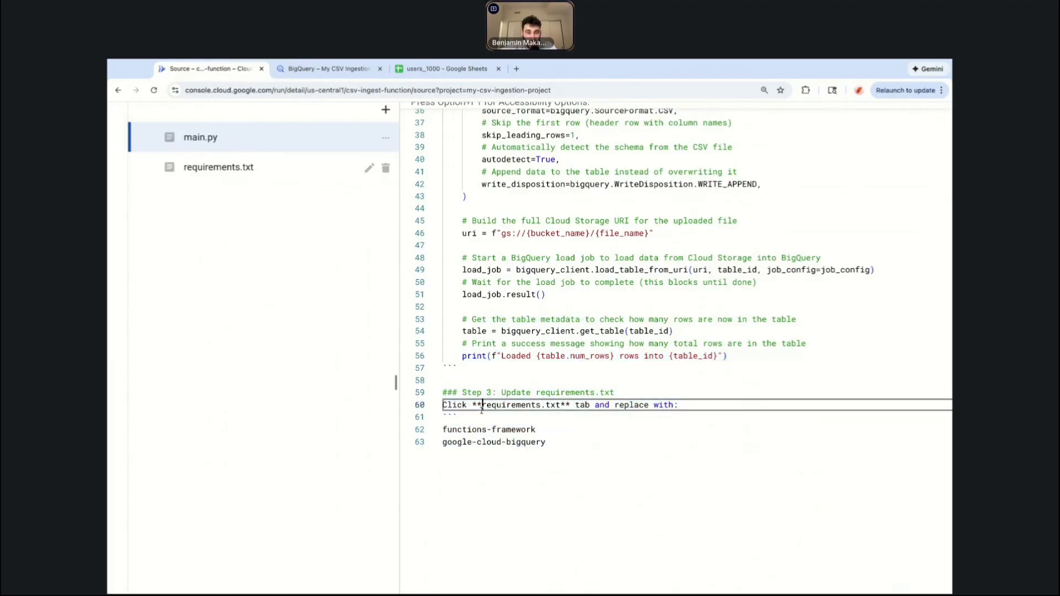
triple_click(460, 391)
key(BackSpace)
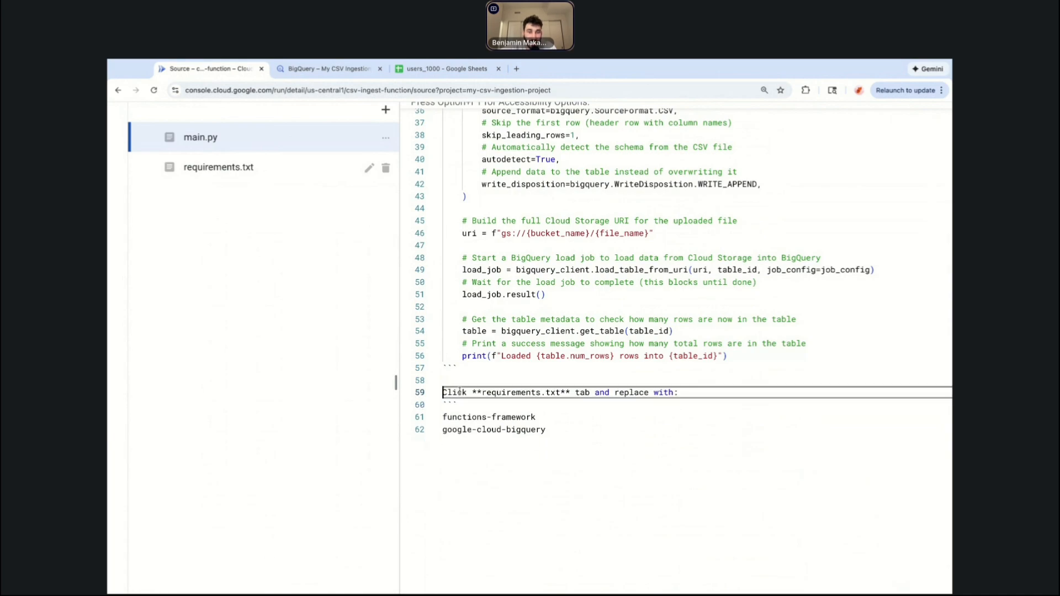
drag(443, 369, 443, 416)
key(BackSpace)
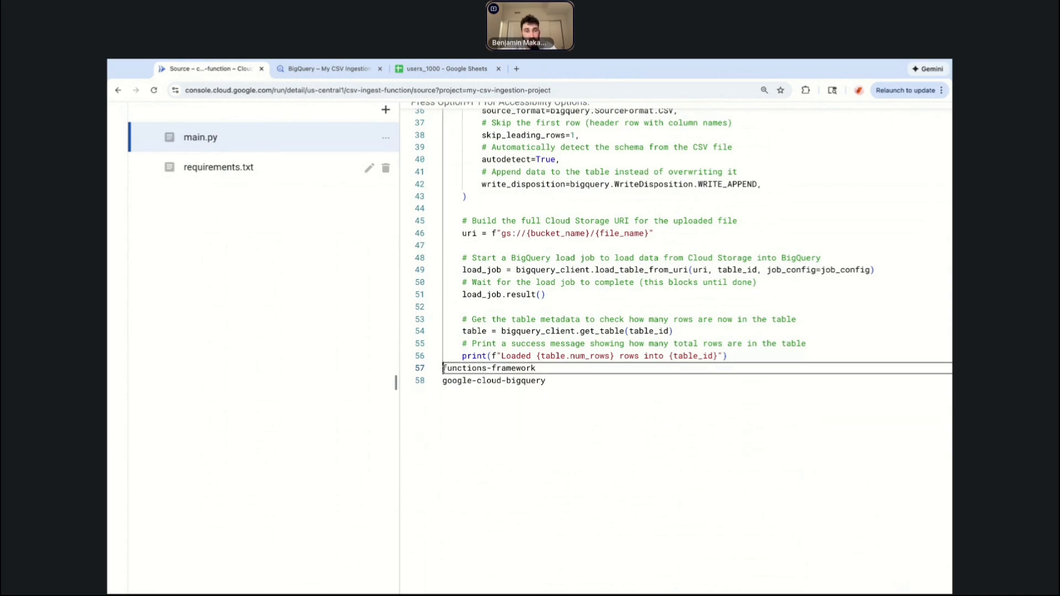
Move the functions-framework and google-cloud-bigquery lines from main.py into requirements.txt, replacing its existing contents.
key(shift+Down)
key(shift+Down)
key(super+c)
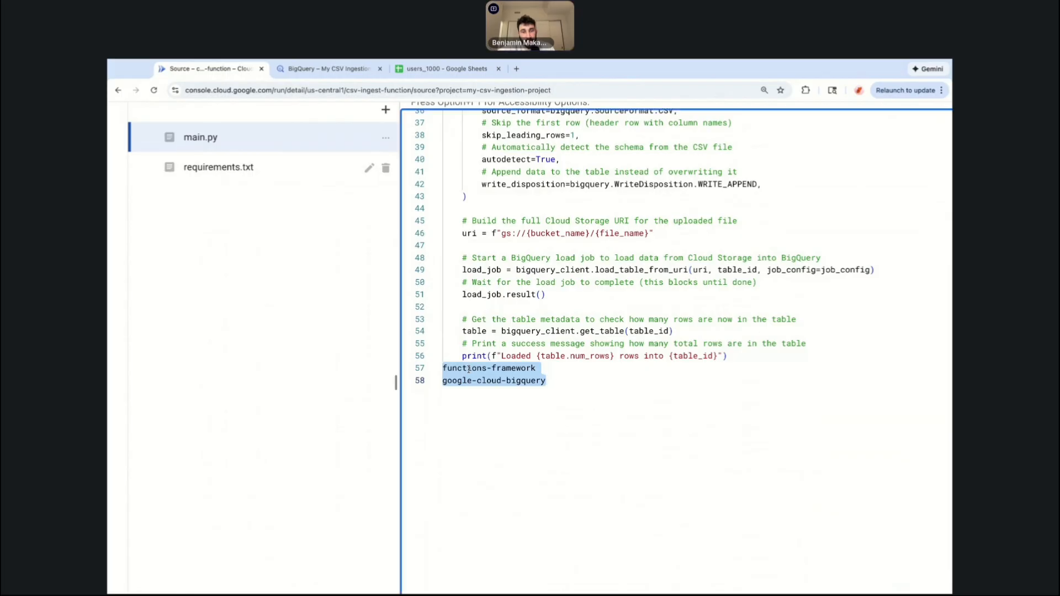
key(BackSpace)
click(247, 172)
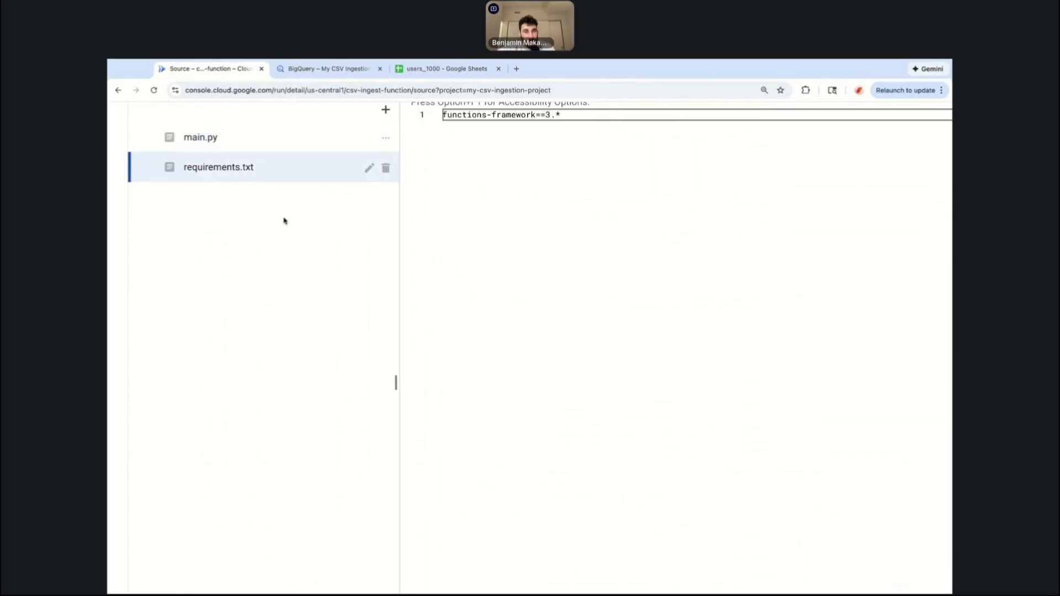
triple_click(520, 130)
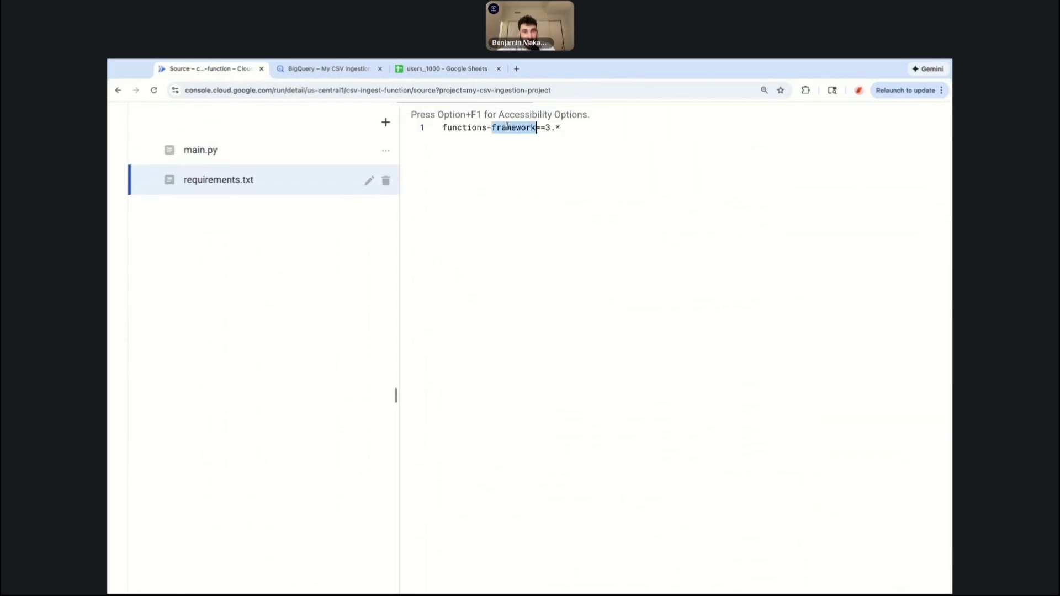
key(super+v)
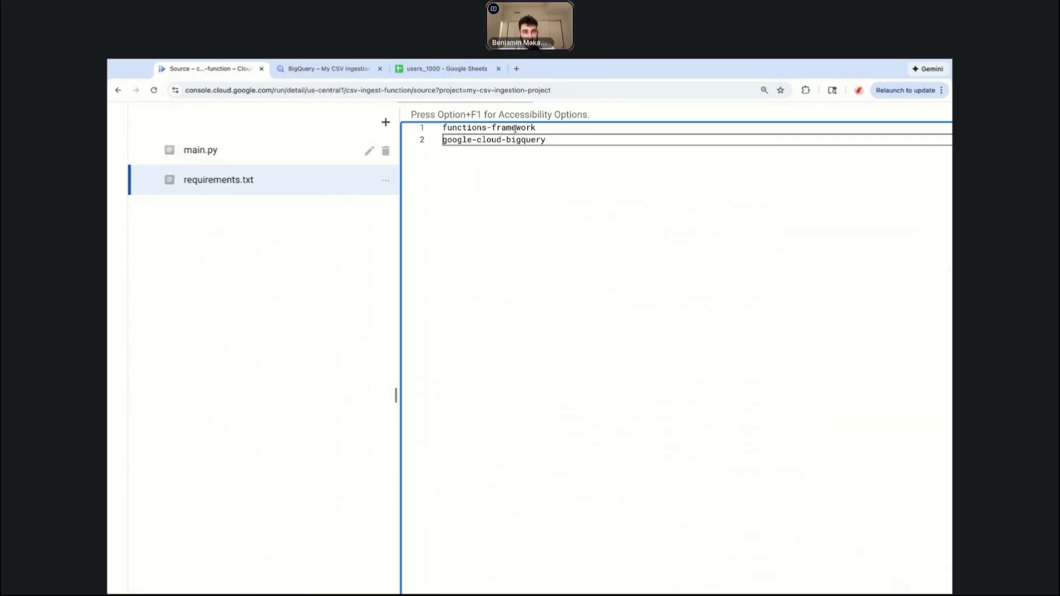
Reopen main.py and scroll through the finished function code from top to bottom.
click(300, 161)
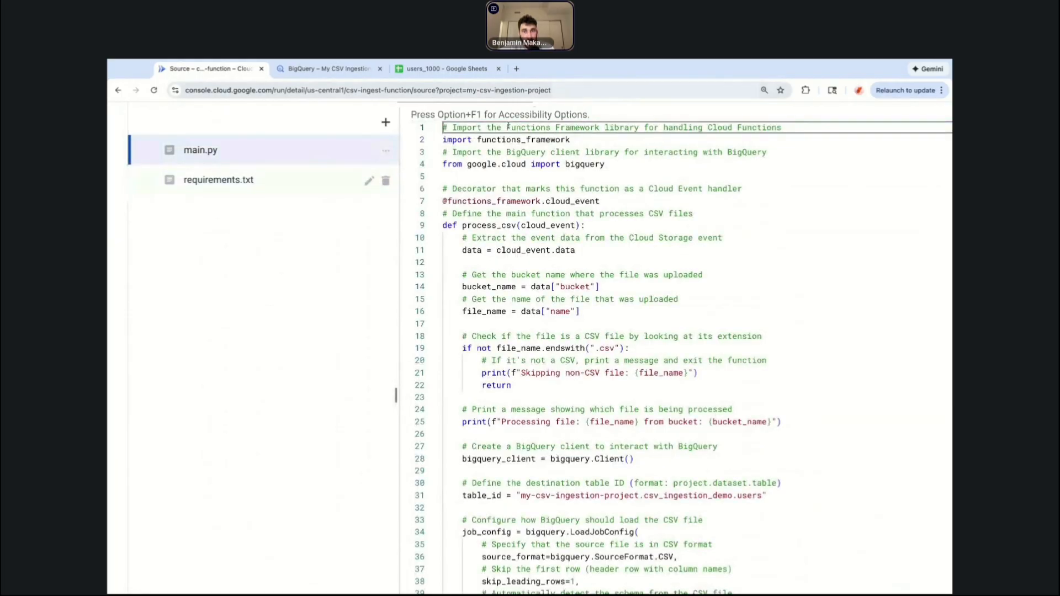
click(557, 213)
scroll(558, 314, down, 7)
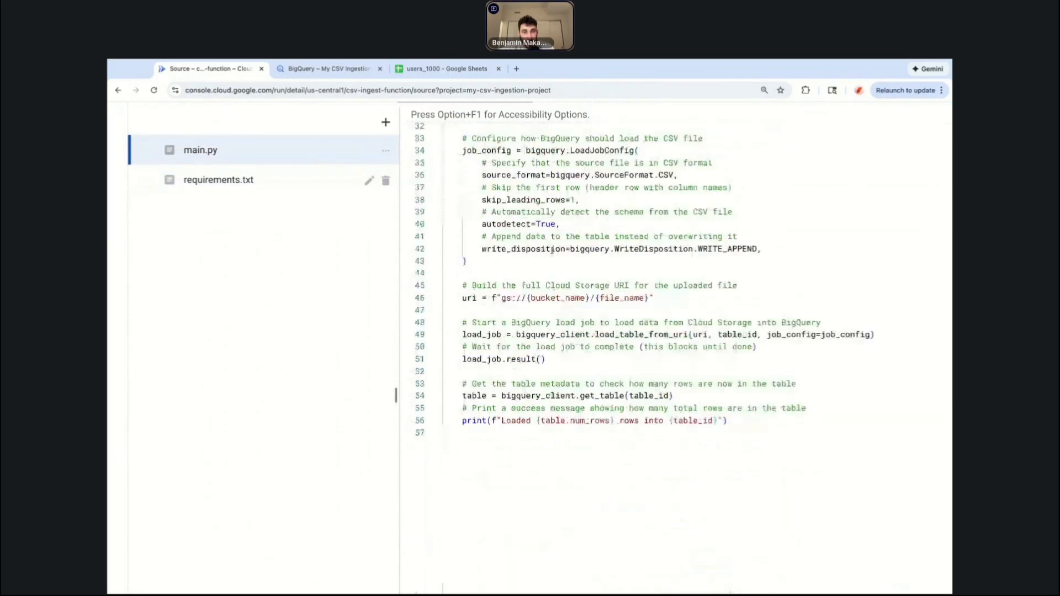
scroll(557, 314, down, 6)
scroll(556, 314, up, 7)
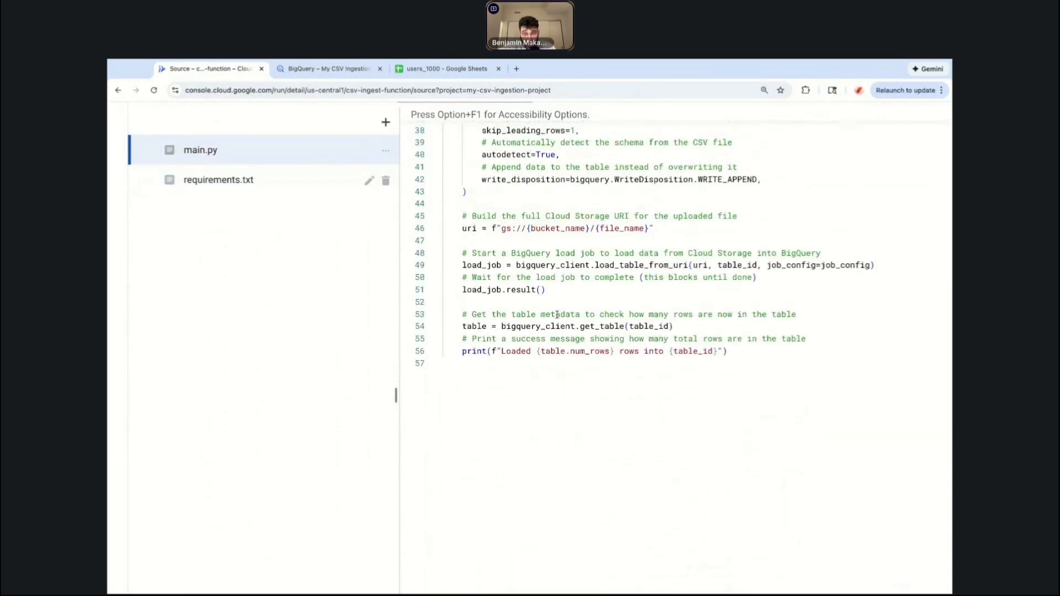
scroll(273, 378, down, 5)
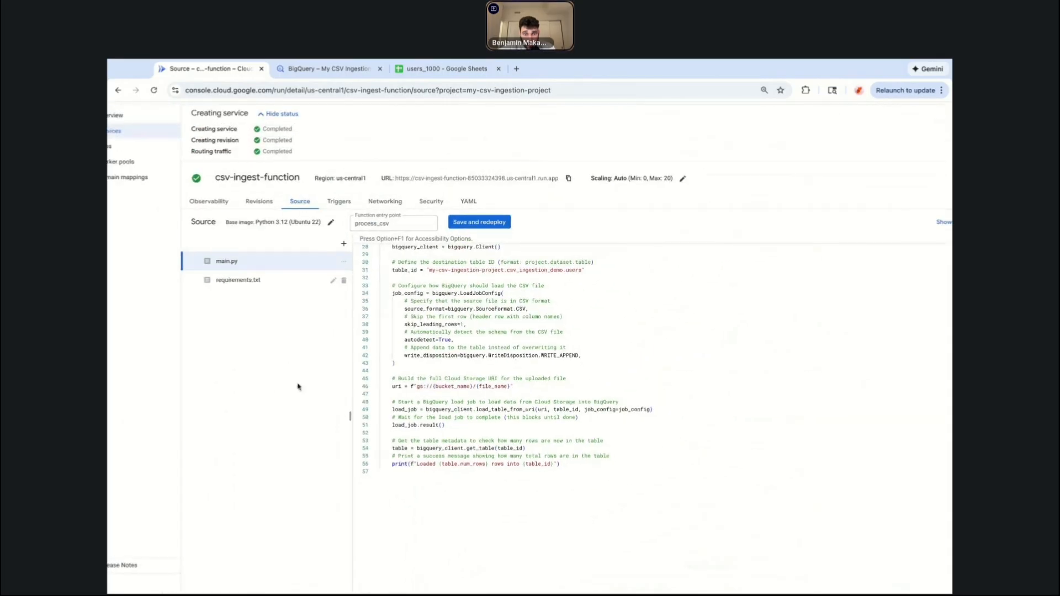
scroll(396, 389, up, 5)
scroll(396, 389, up, 2)
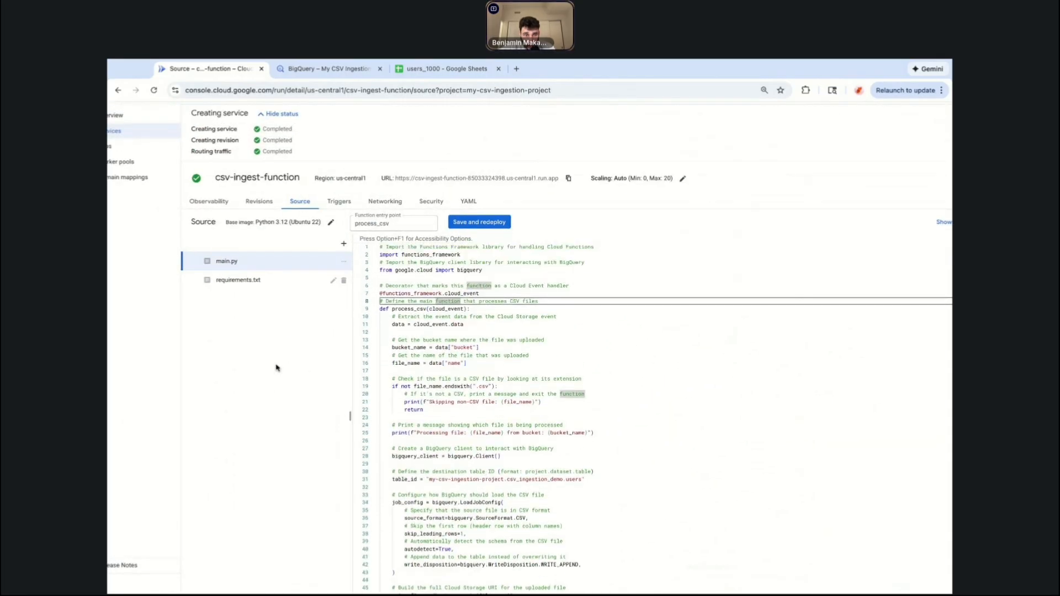
Save and redeploy the function with the edited main.py and requirements.txt source.
click(477, 223)
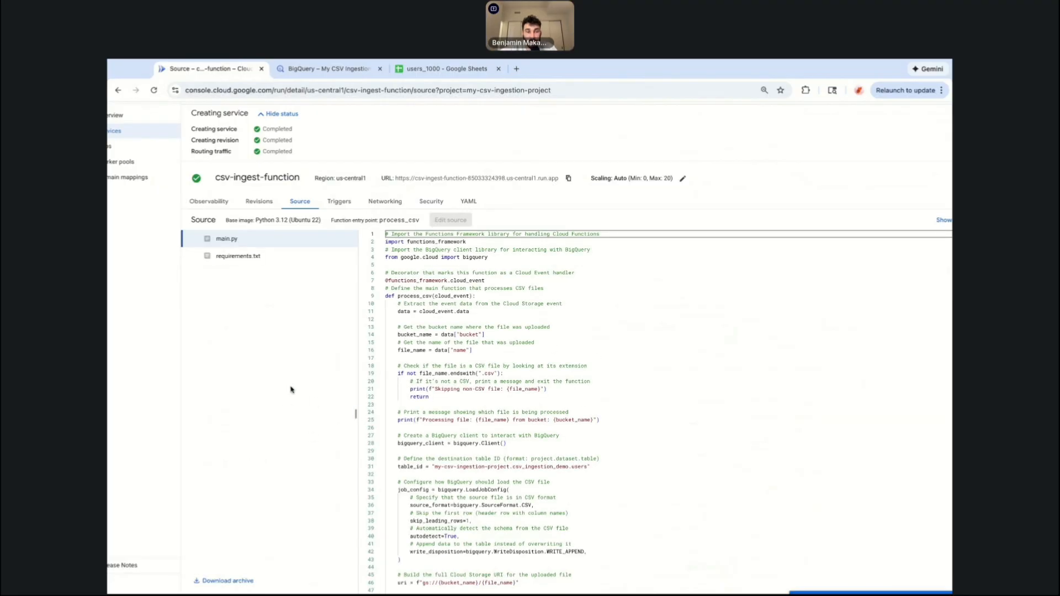
scroll(211, 396, down, 2)
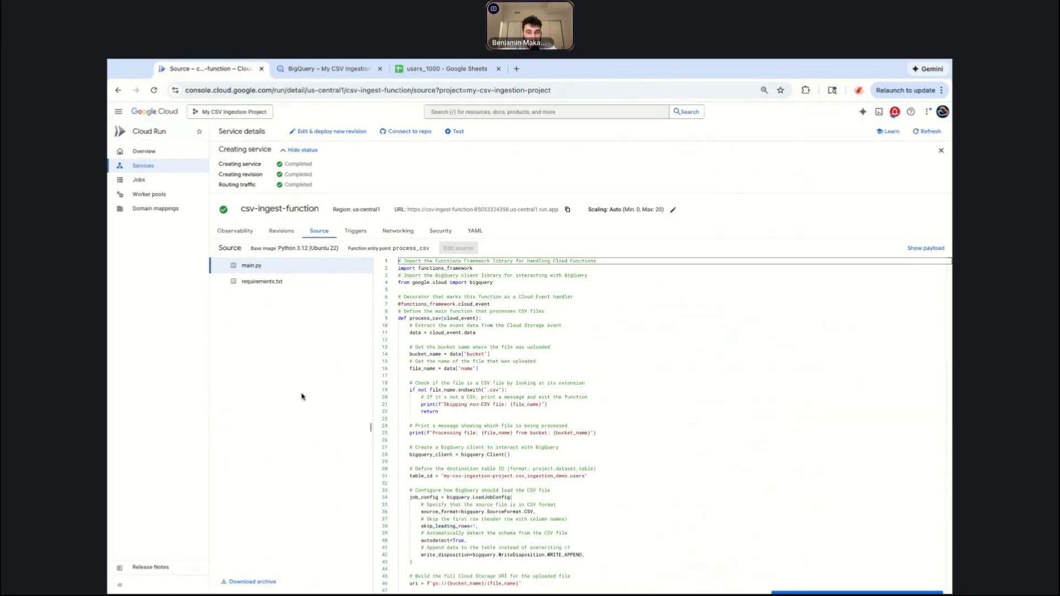
scroll(533, 419, down, 3)
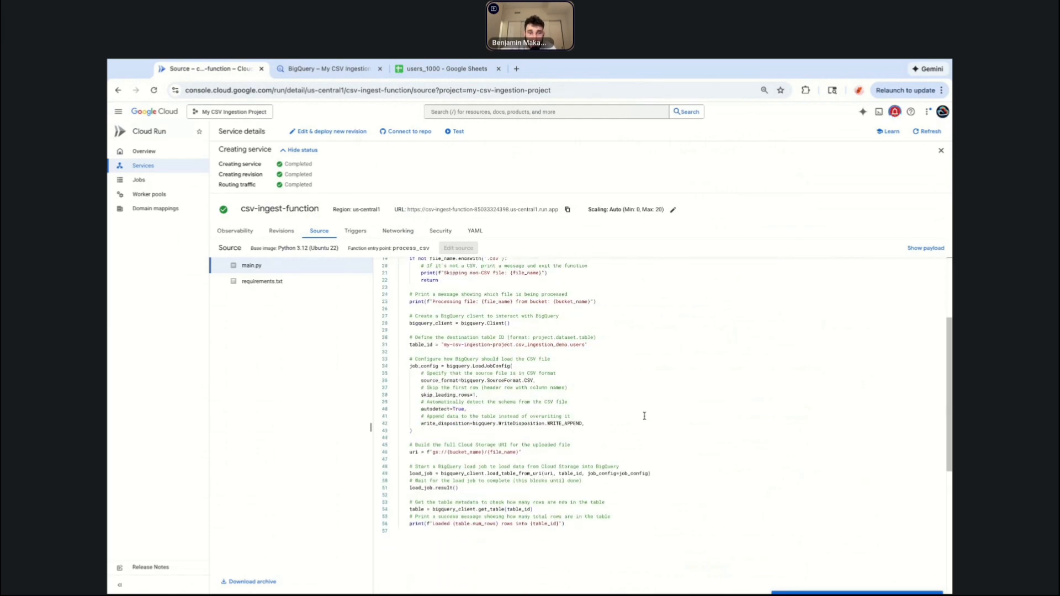
click(284, 283)
click(287, 270)
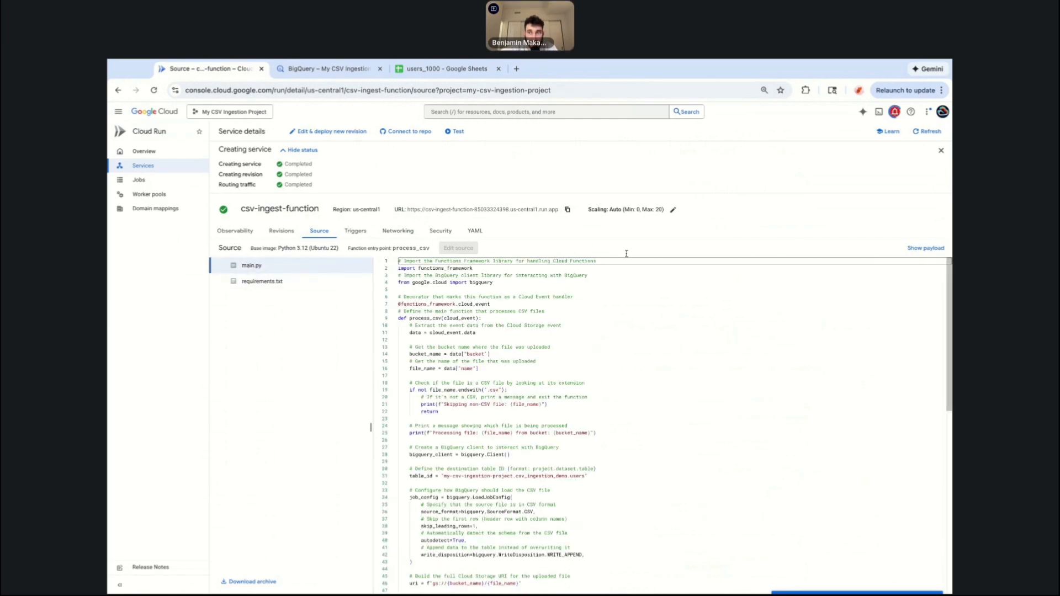
Check the notifications for the function's build and deployment status.
click(895, 112)
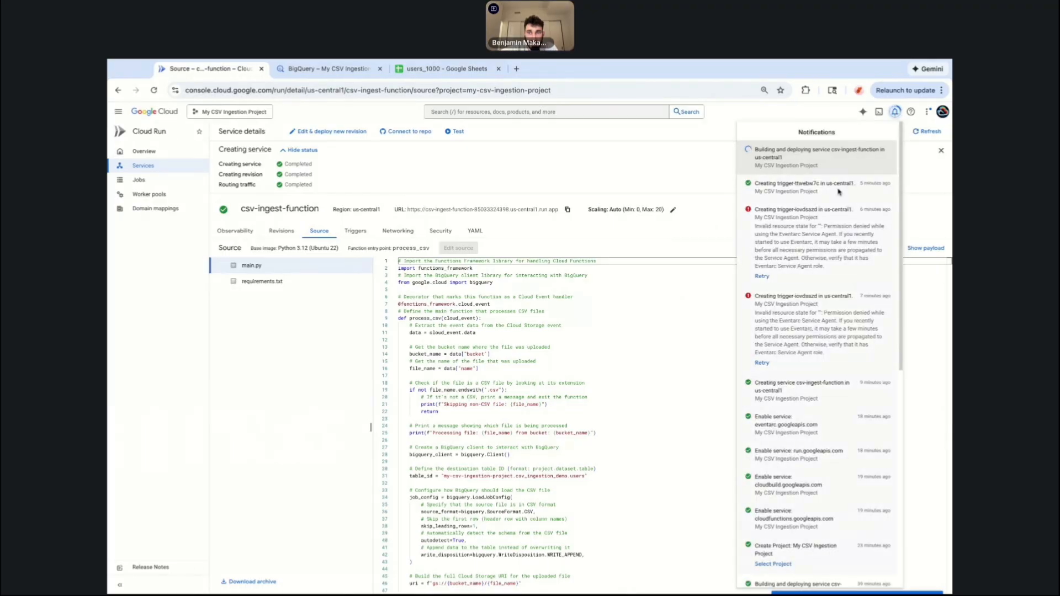
click(337, 348)
click(895, 112)
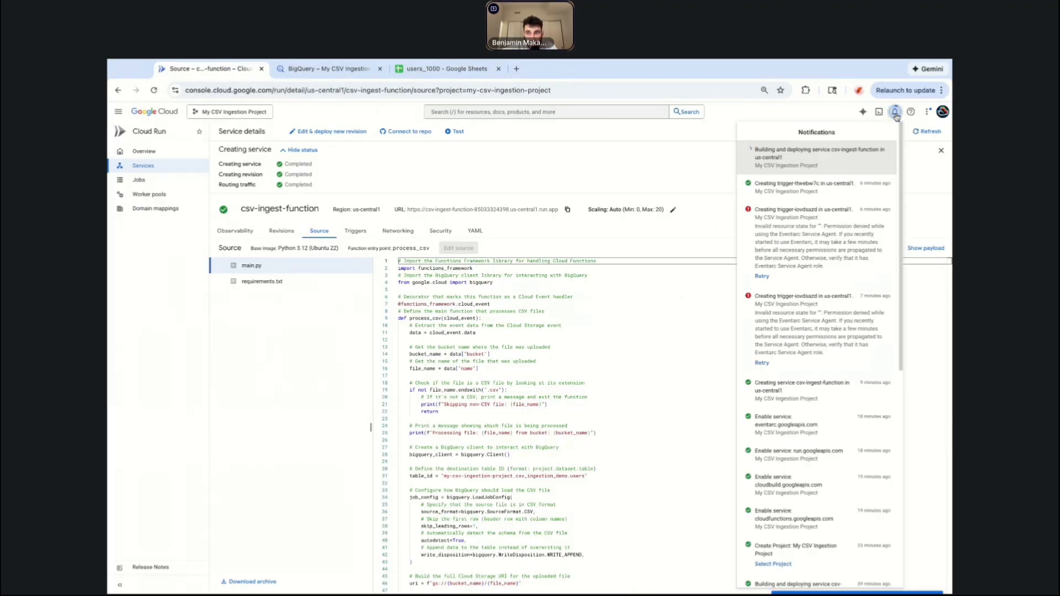
click(290, 414)
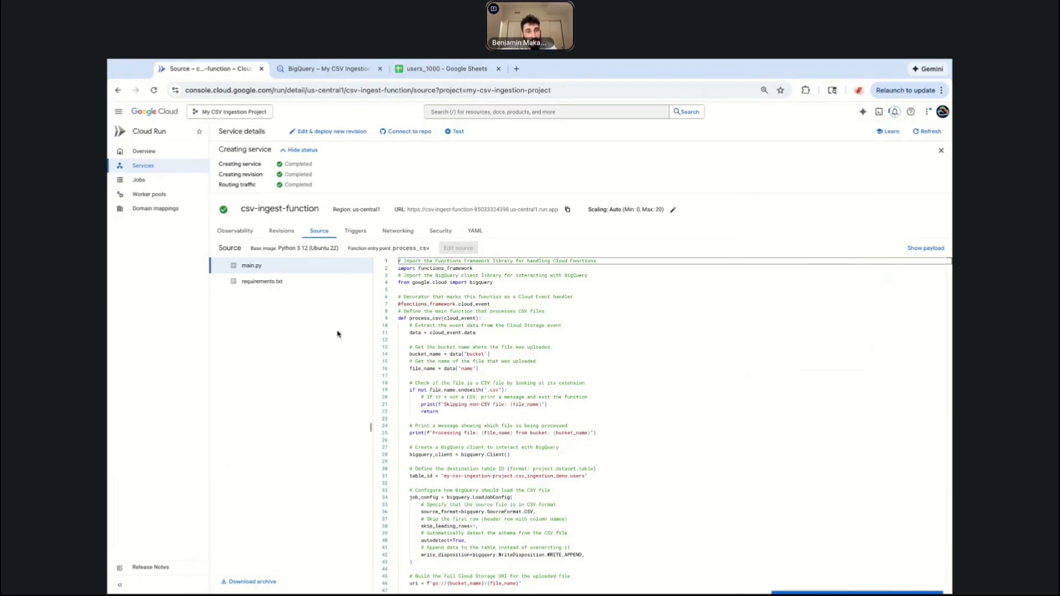
Open a new console tab and go to Cloud Build via the search for cloud build.
click(329, 69)
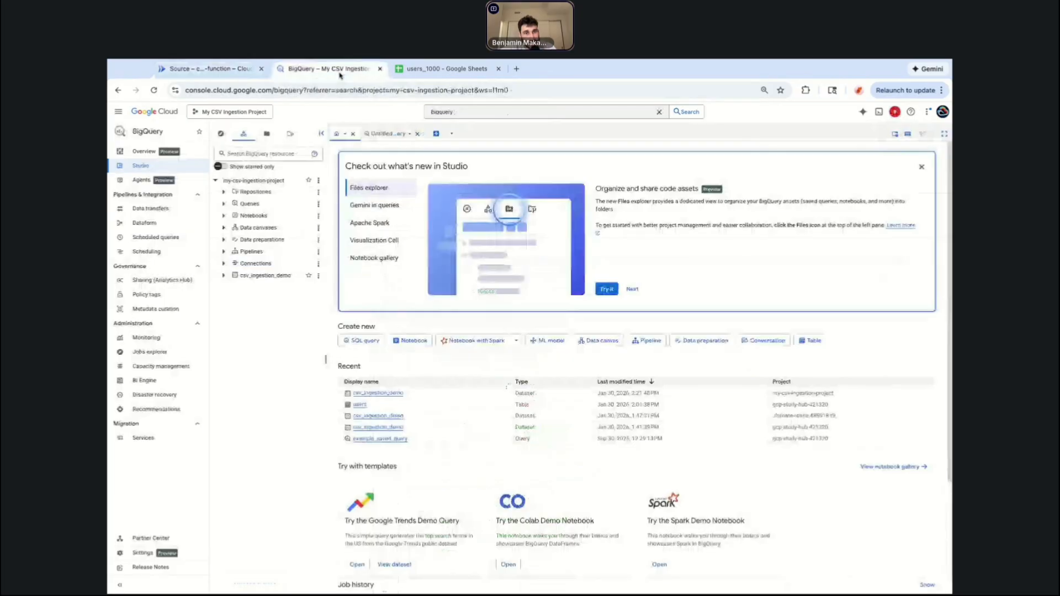
click(517, 68)
text(cons)
key(Return)
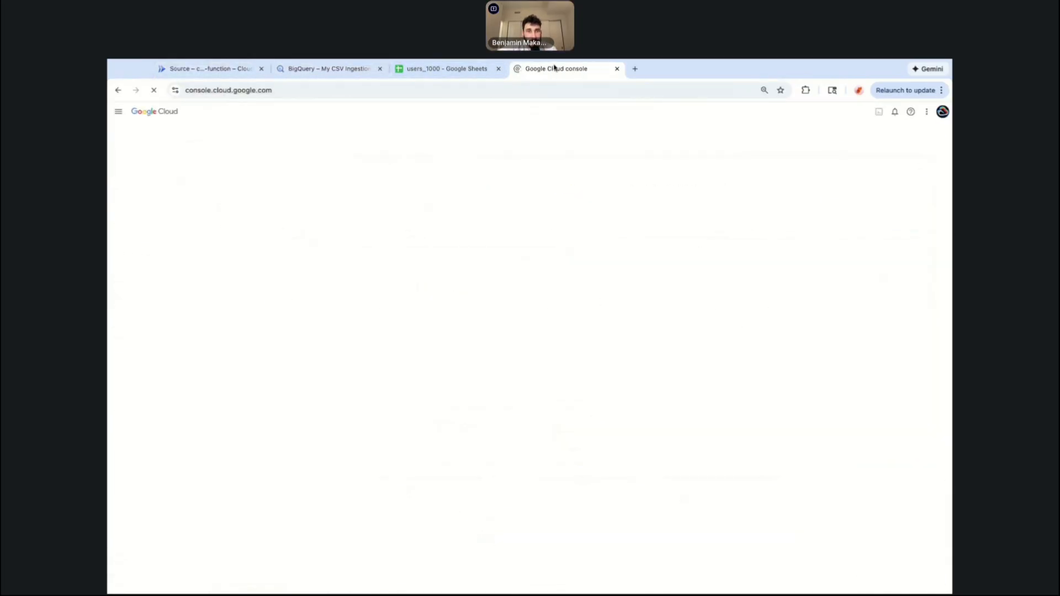
drag(554, 69, 450, 68)
click(453, 112)
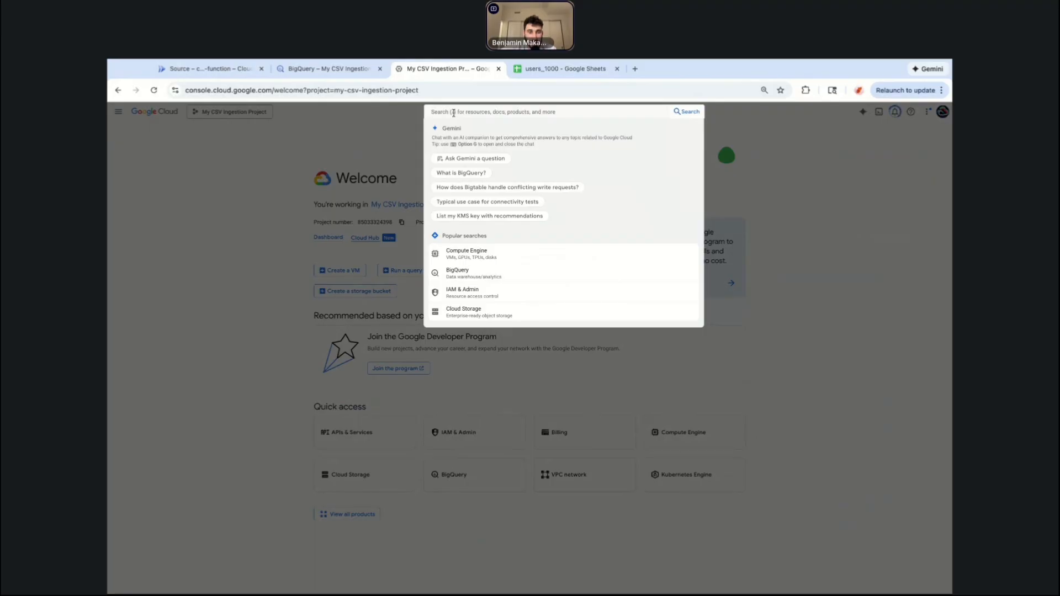
text(cloud build)
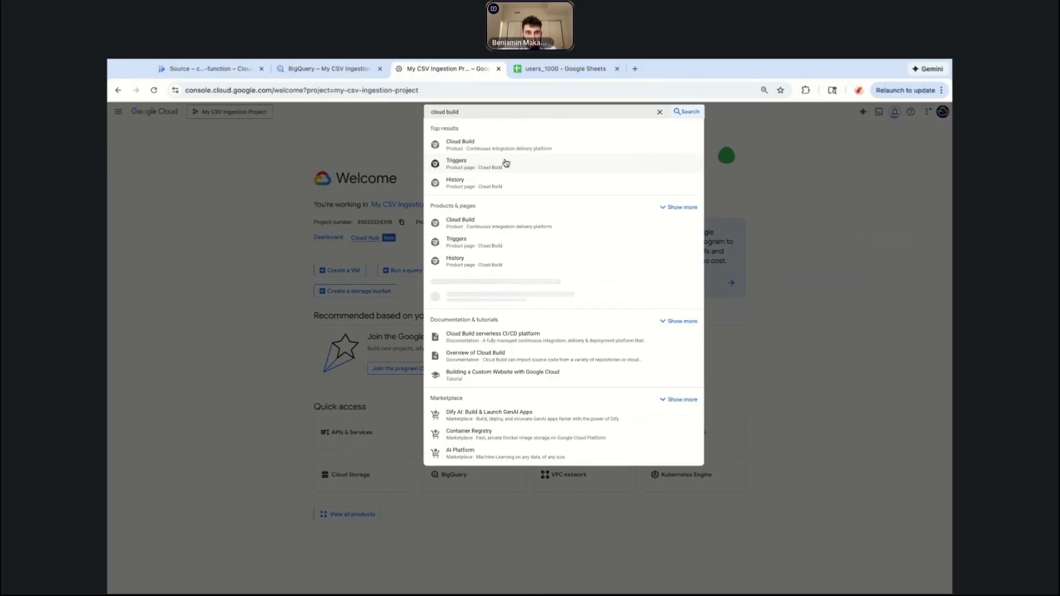
click(526, 149)
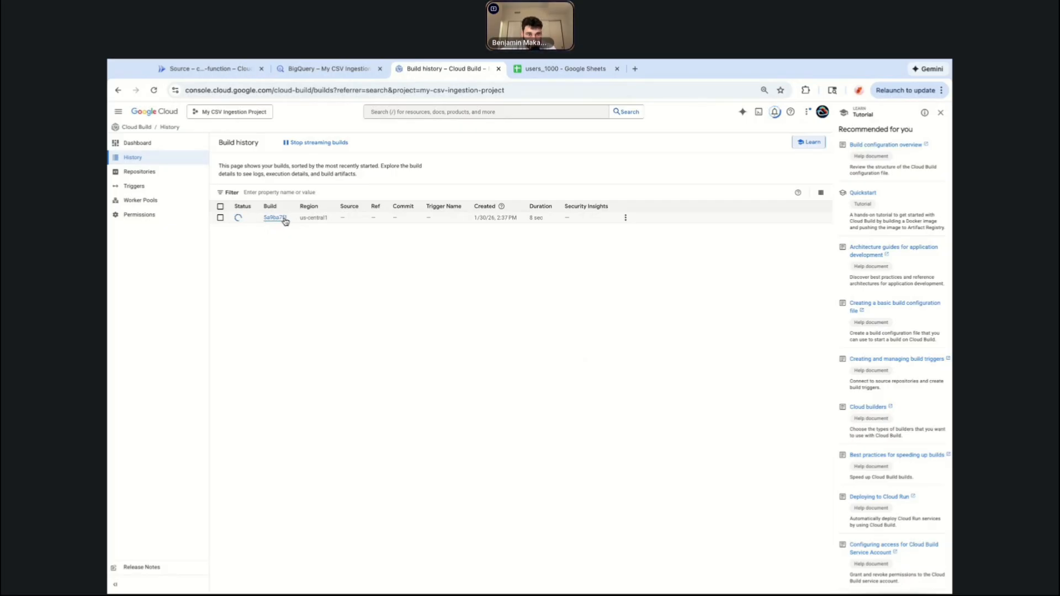
Open the running build and inspect the logs of its fetch, pre-buildpack, build and post-buildpack steps.
click(285, 220)
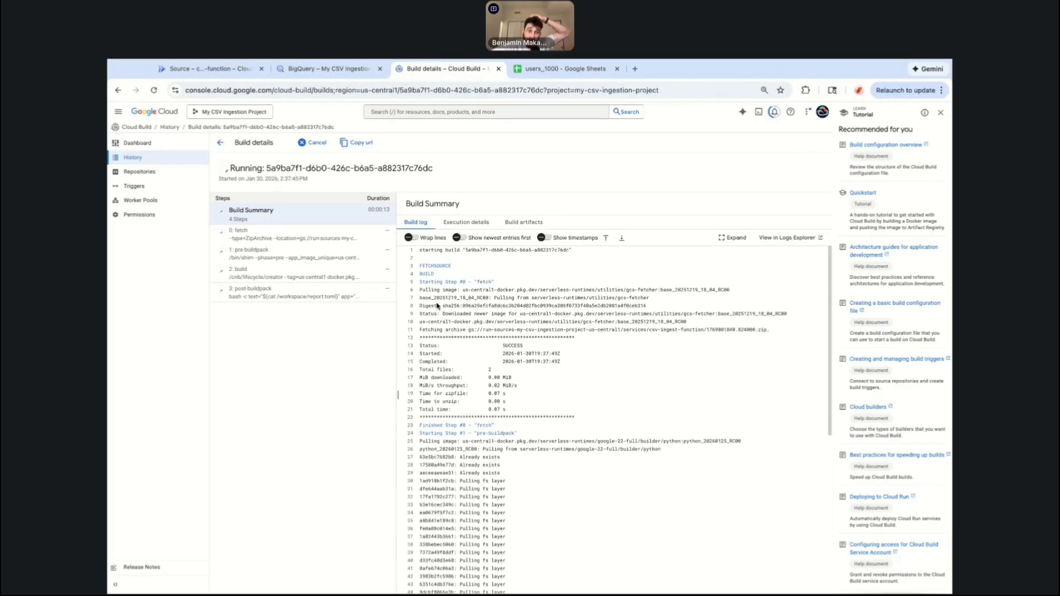
click(297, 237)
click(296, 263)
click(291, 276)
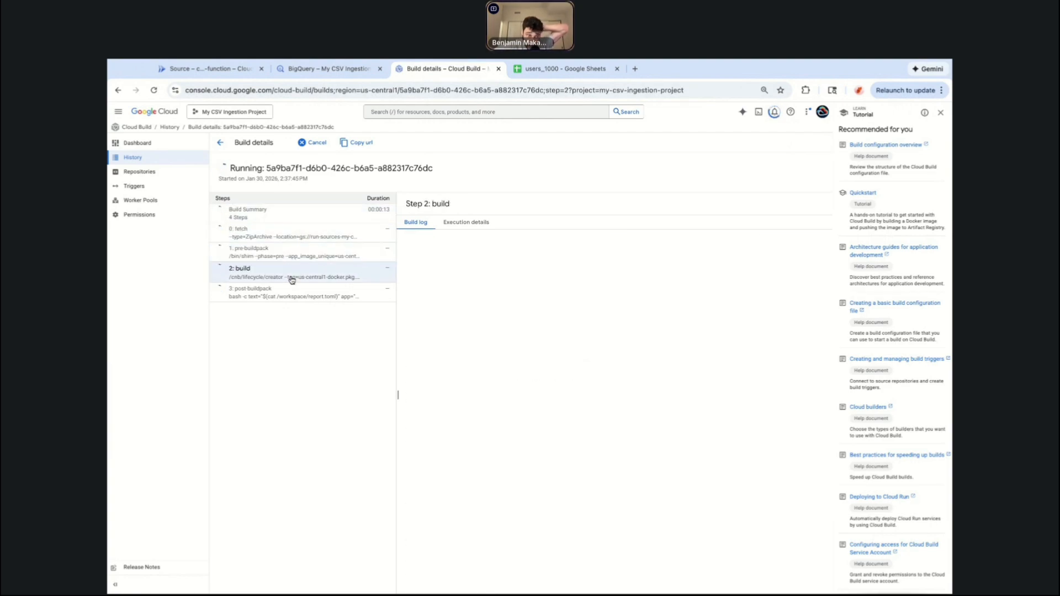
click(292, 291)
click(298, 232)
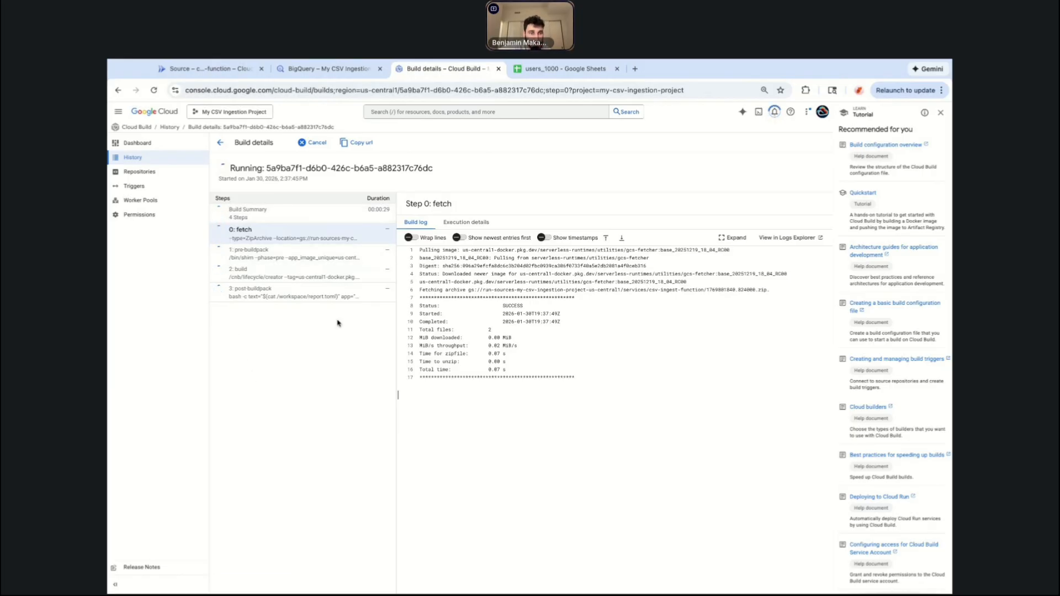
Check the deployment progress of the function's new revision and the build's status.
click(327, 69)
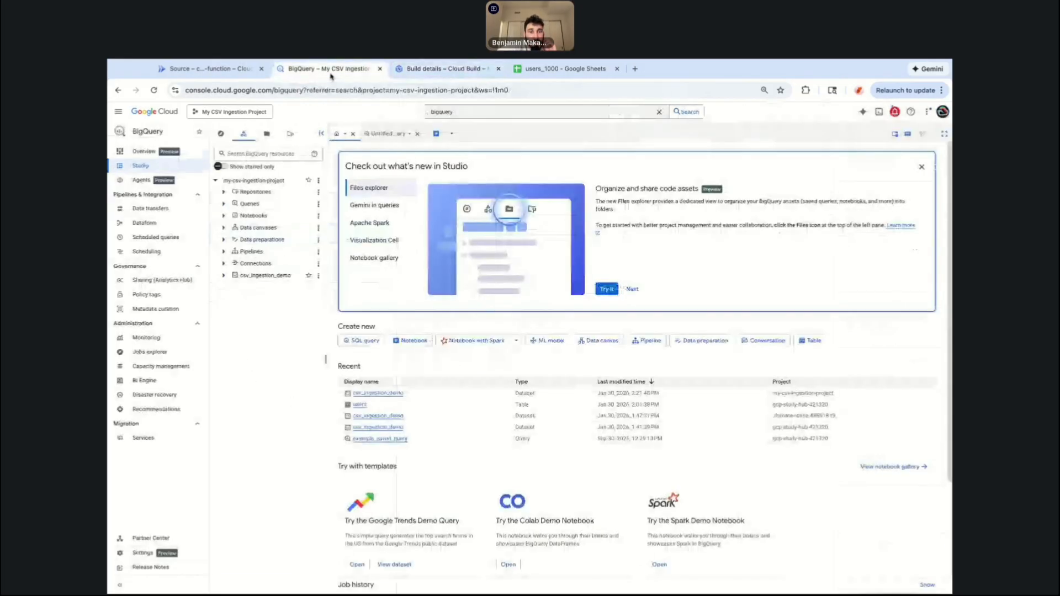
click(204, 69)
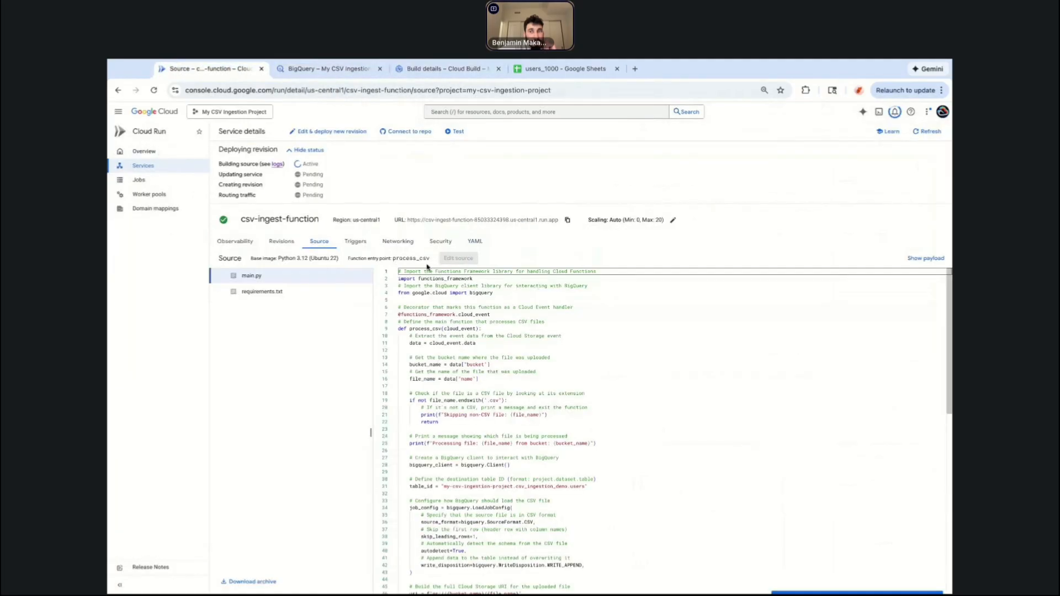
click(524, 400)
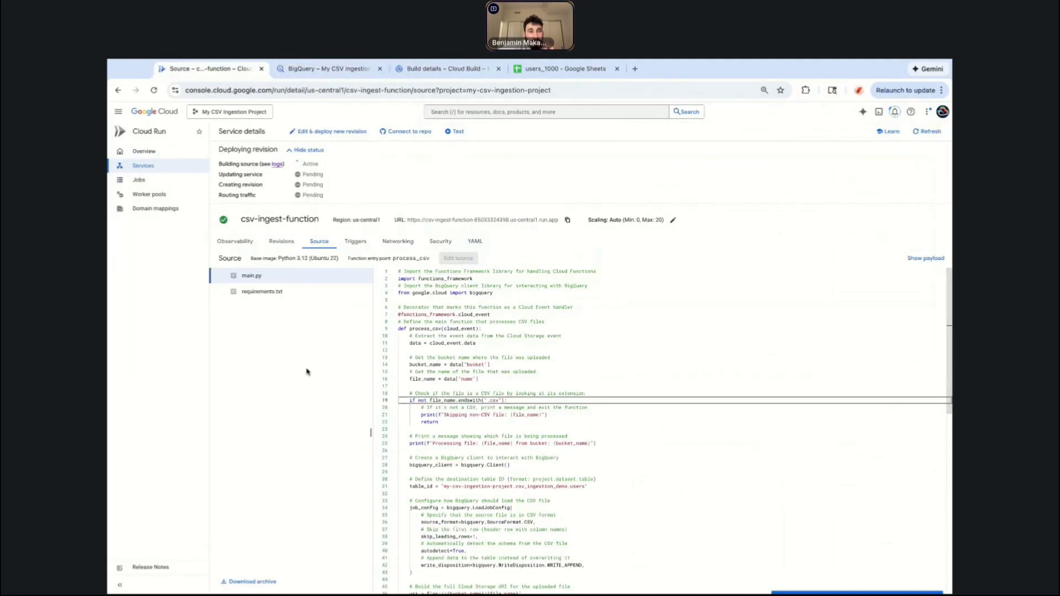
click(467, 372)
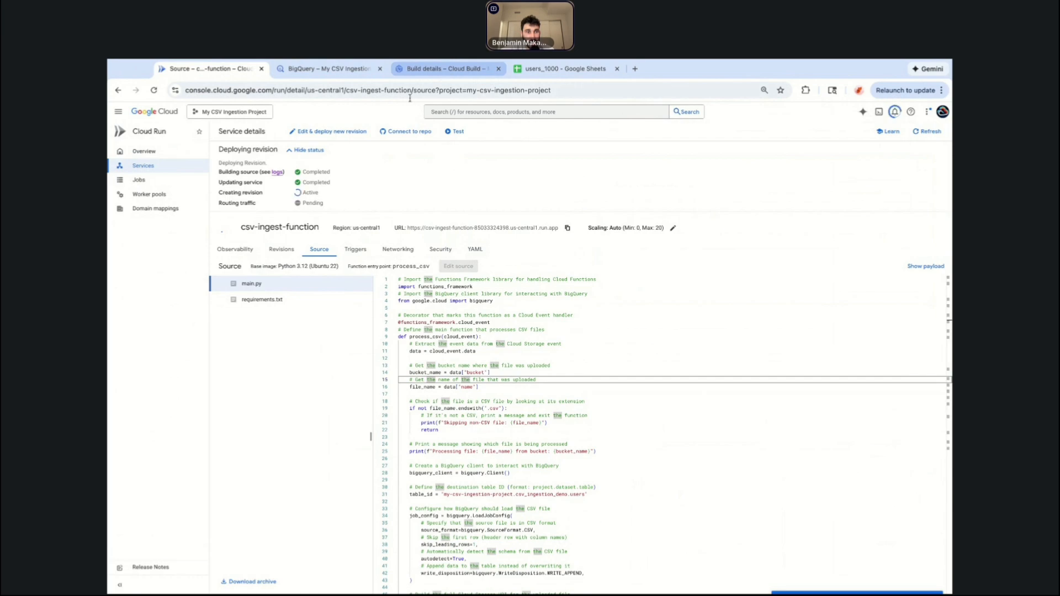
drag(223, 172, 328, 197)
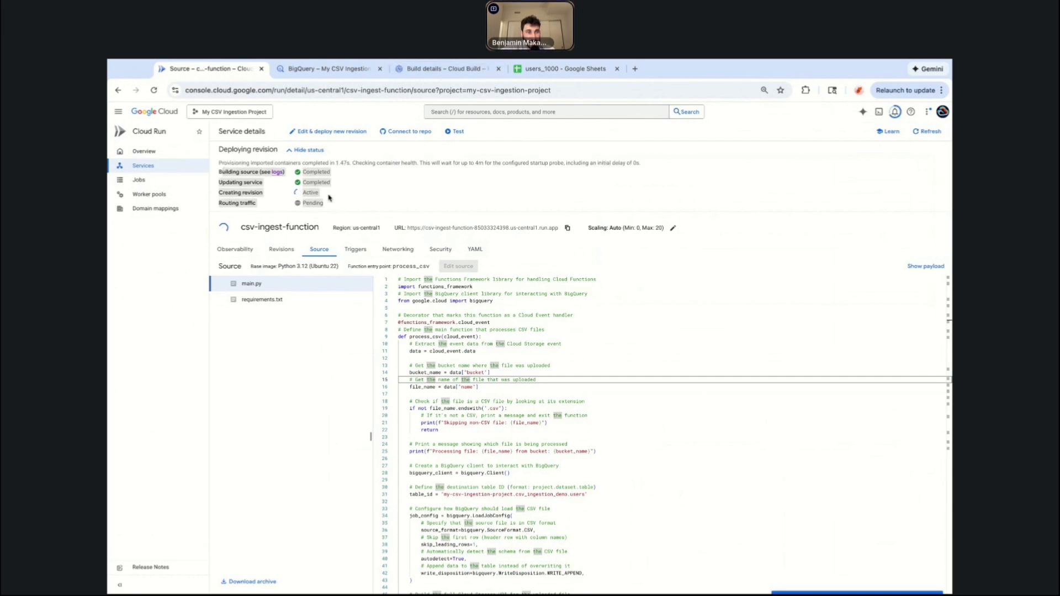
click(436, 71)
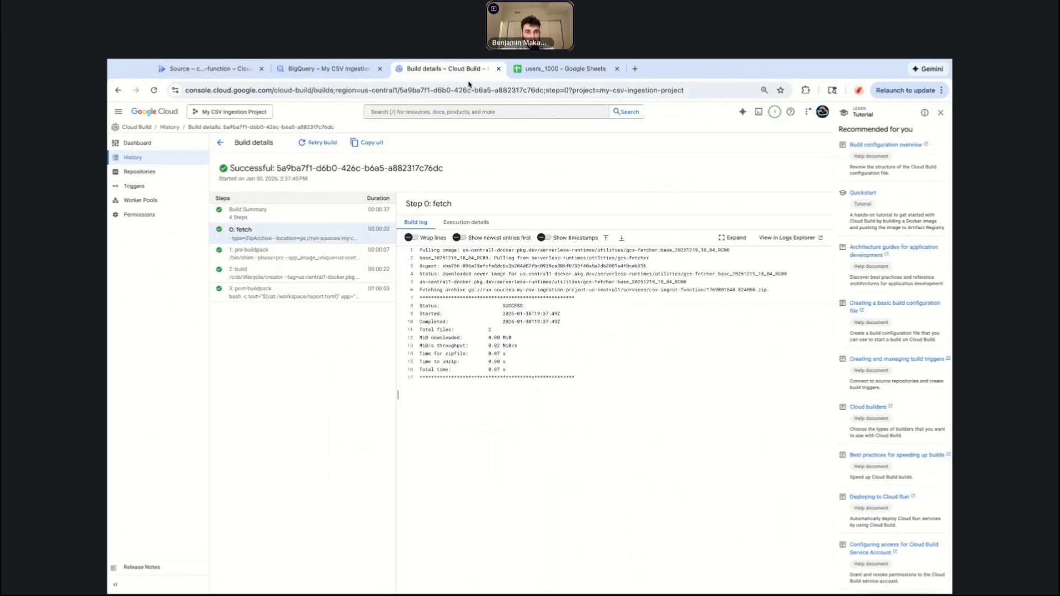
Open IAM & Admin permissions and remove the Editor role from the default compute service account principal.
click(418, 111)
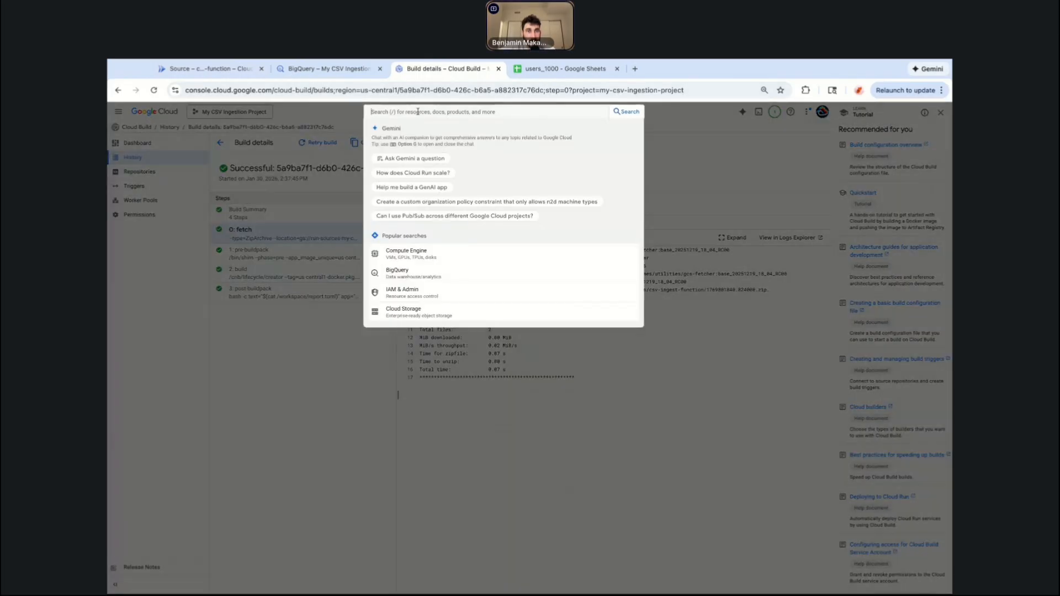
click(402, 292)
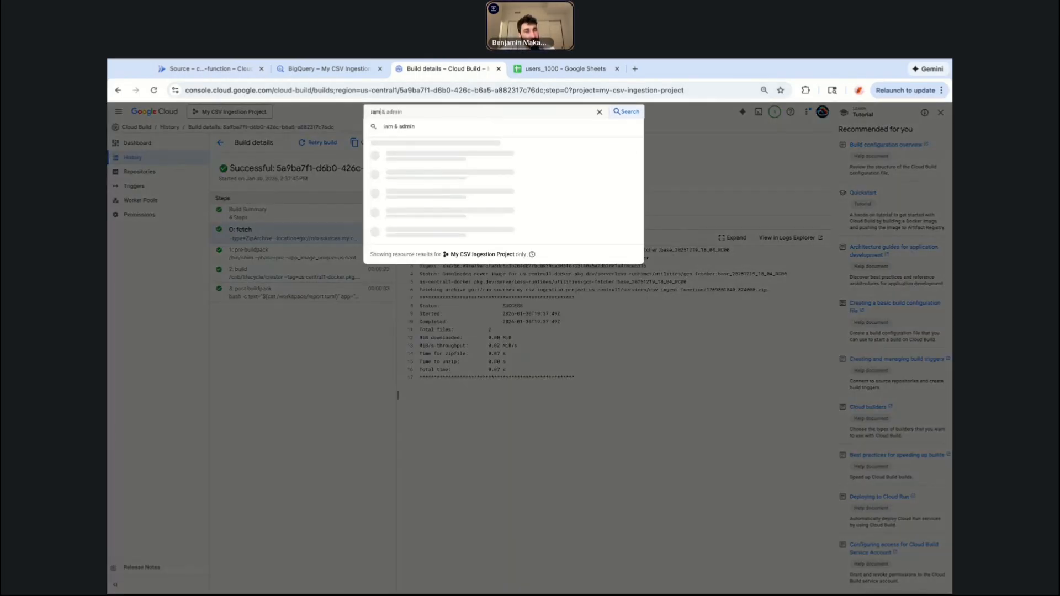
click(448, 160)
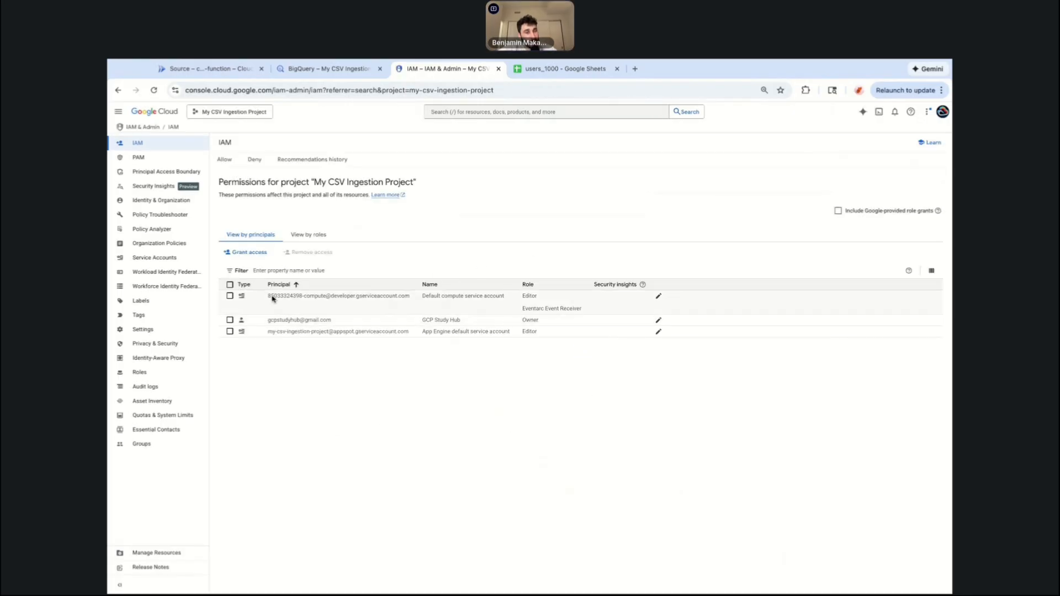
drag(270, 296, 649, 296)
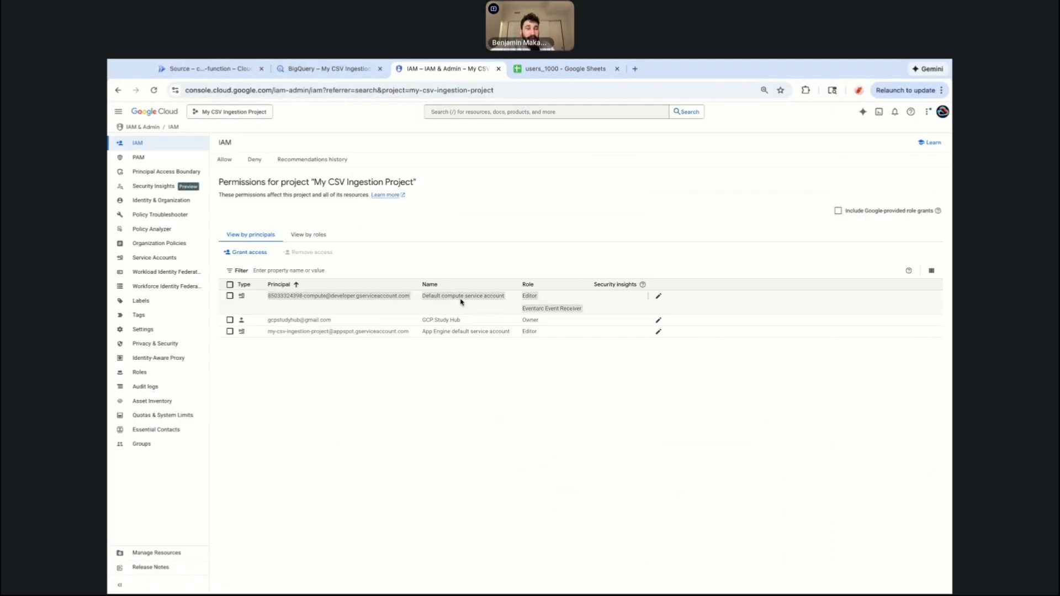
click(446, 456)
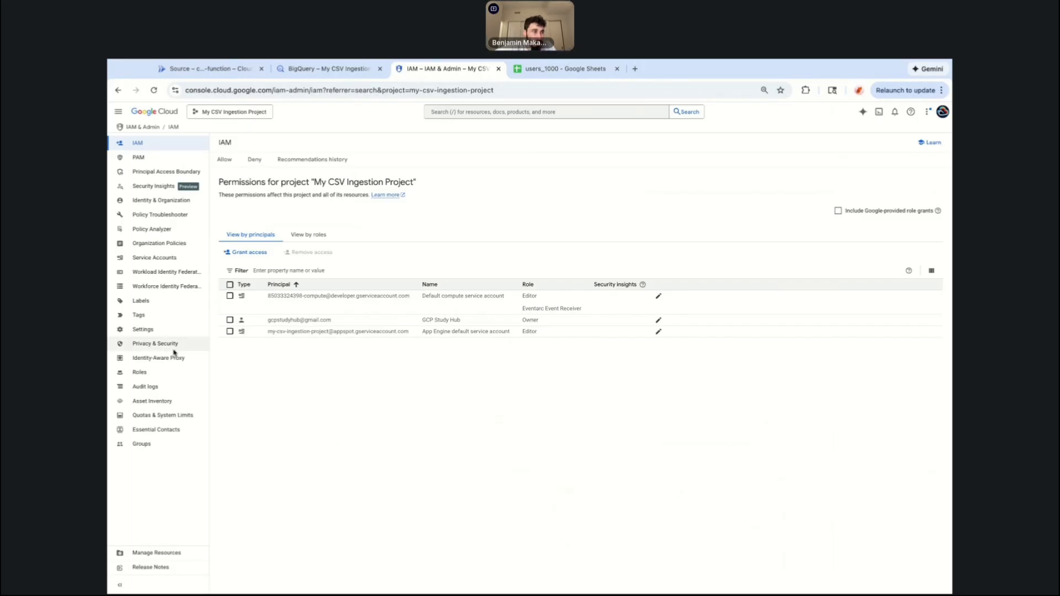
click(108, 339)
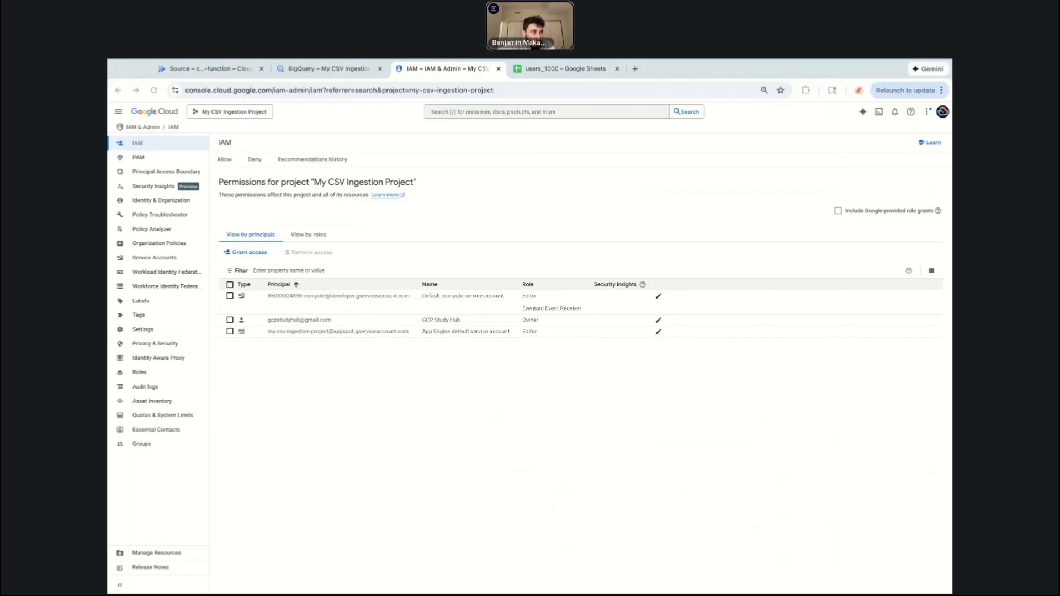
click(775, 467)
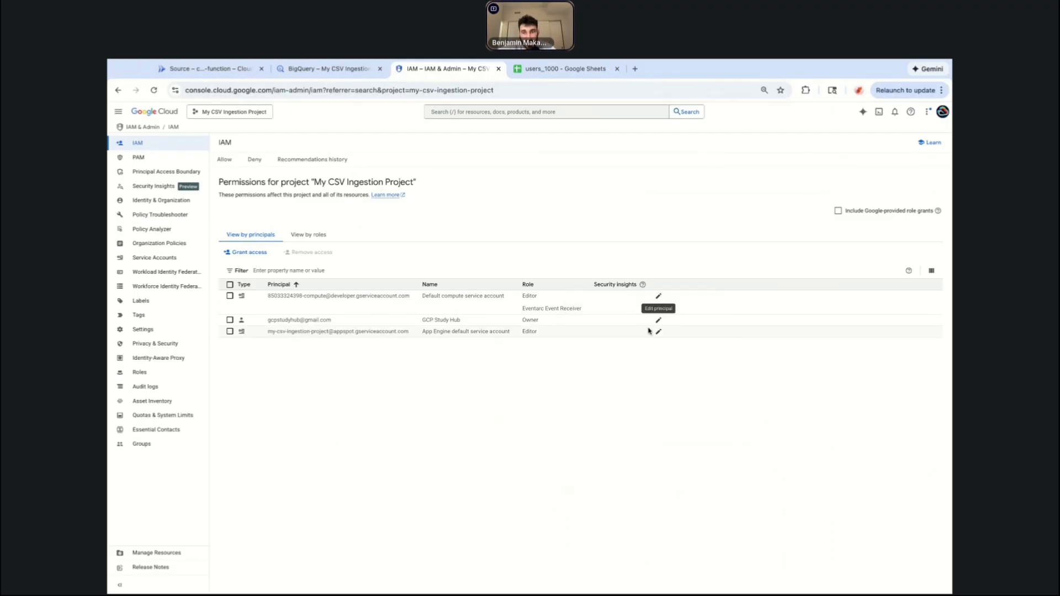
click(658, 296)
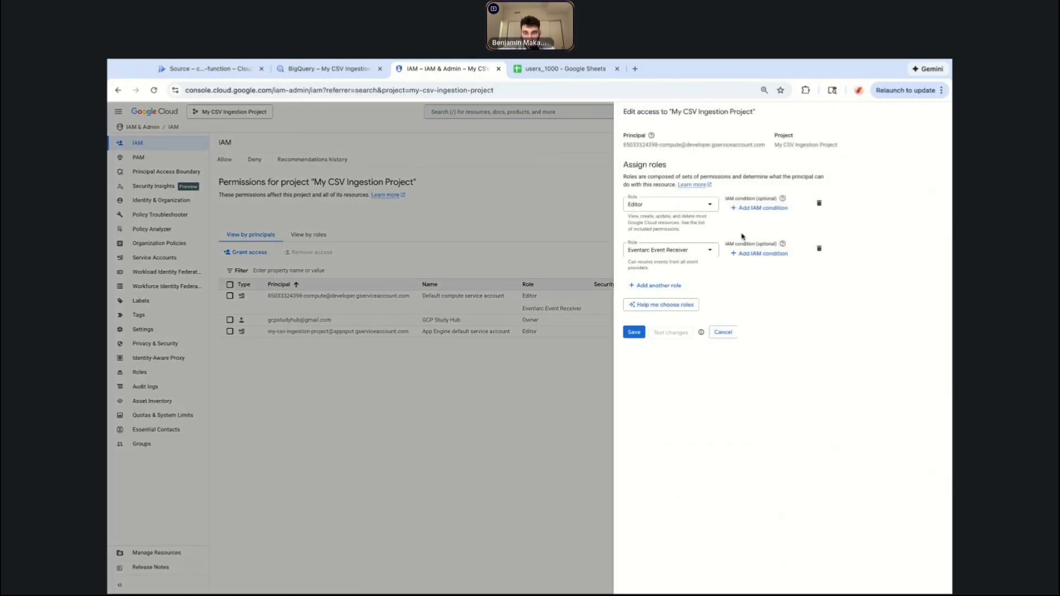
click(819, 203)
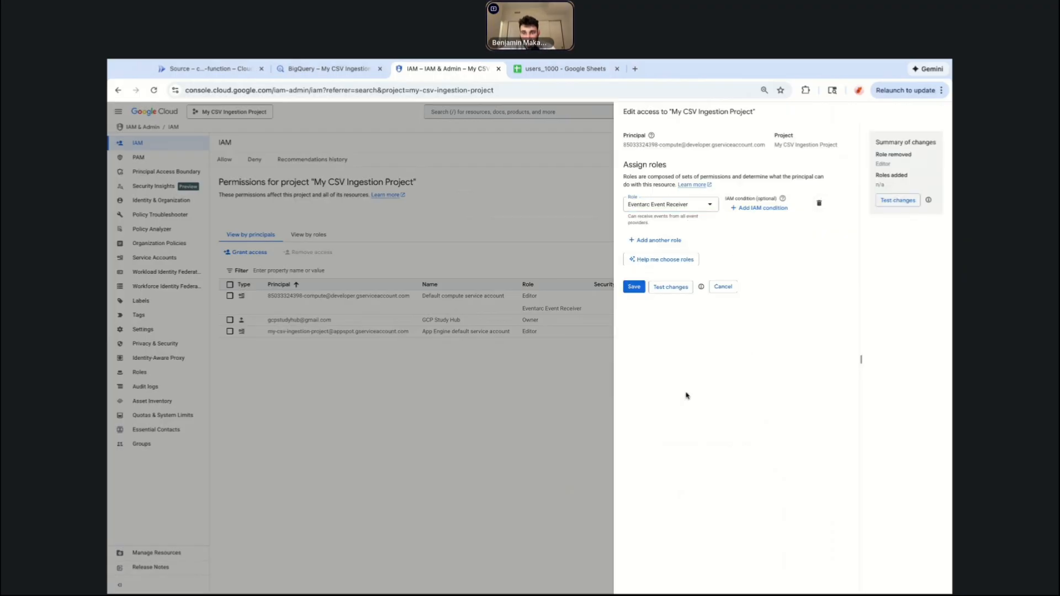
Add the Cloud Run Invoker role to the default compute service account's role list.
click(648, 240)
click(696, 246)
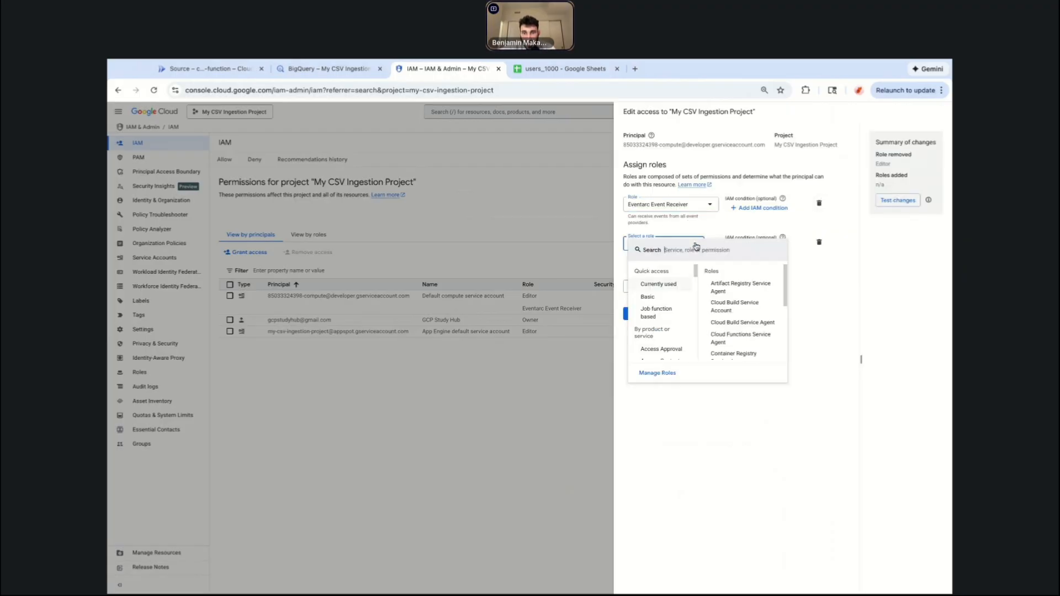
click(688, 445)
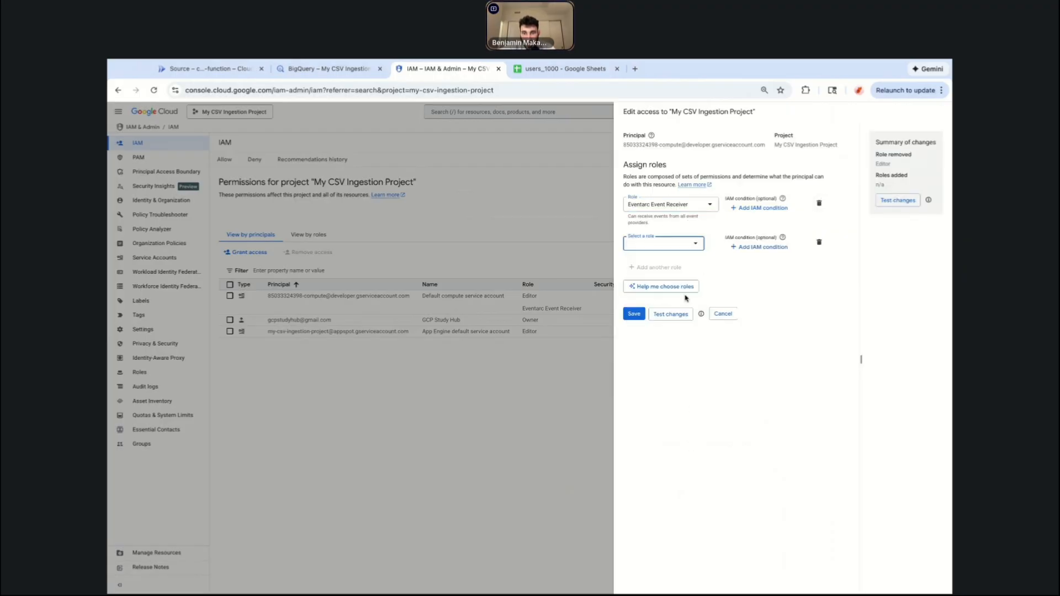
click(681, 246)
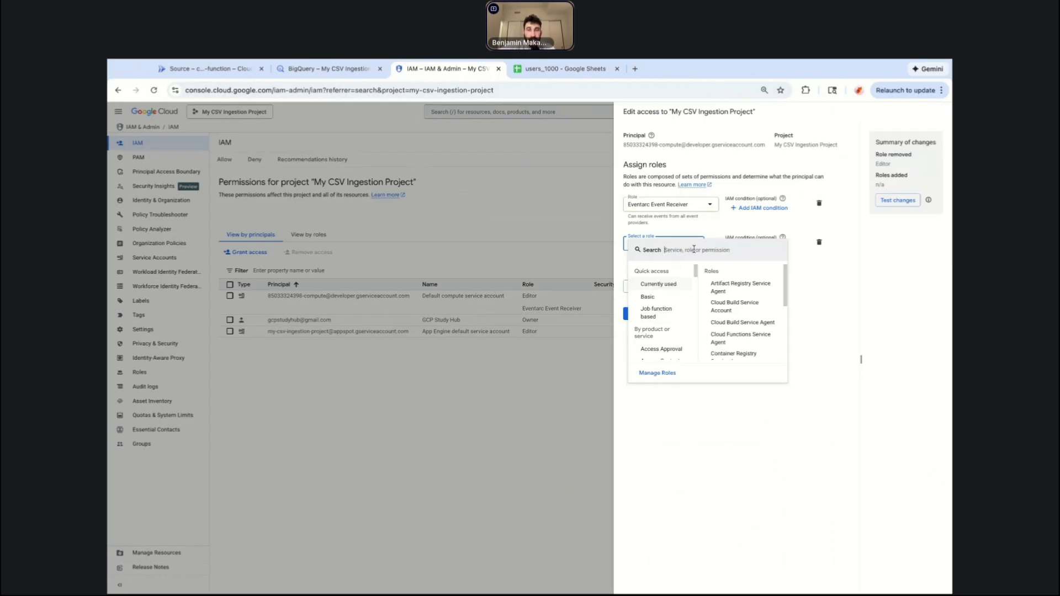
click(694, 249)
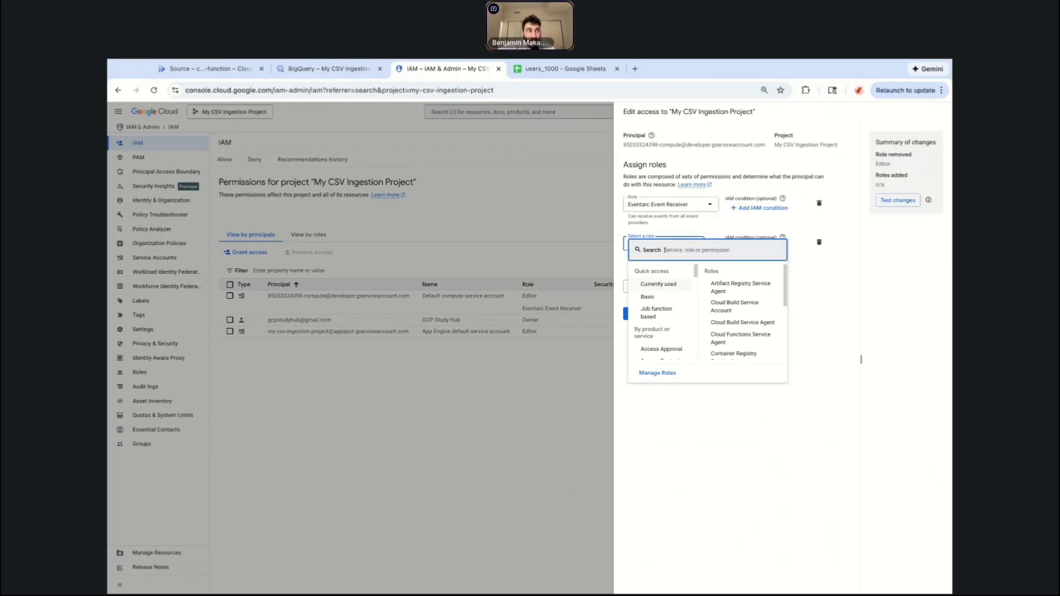
text(cloud run)
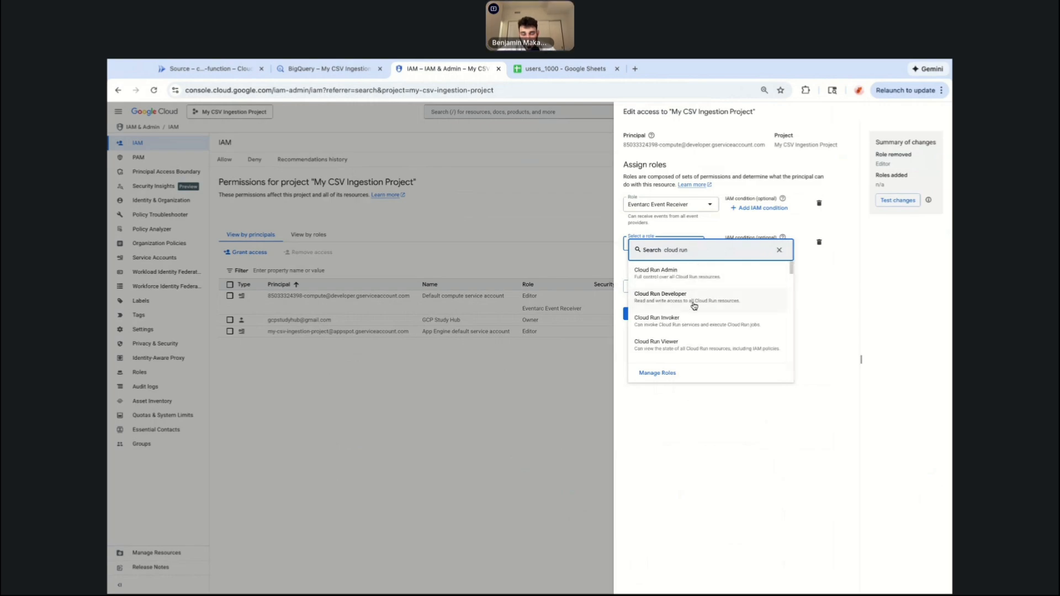
text( invoker)
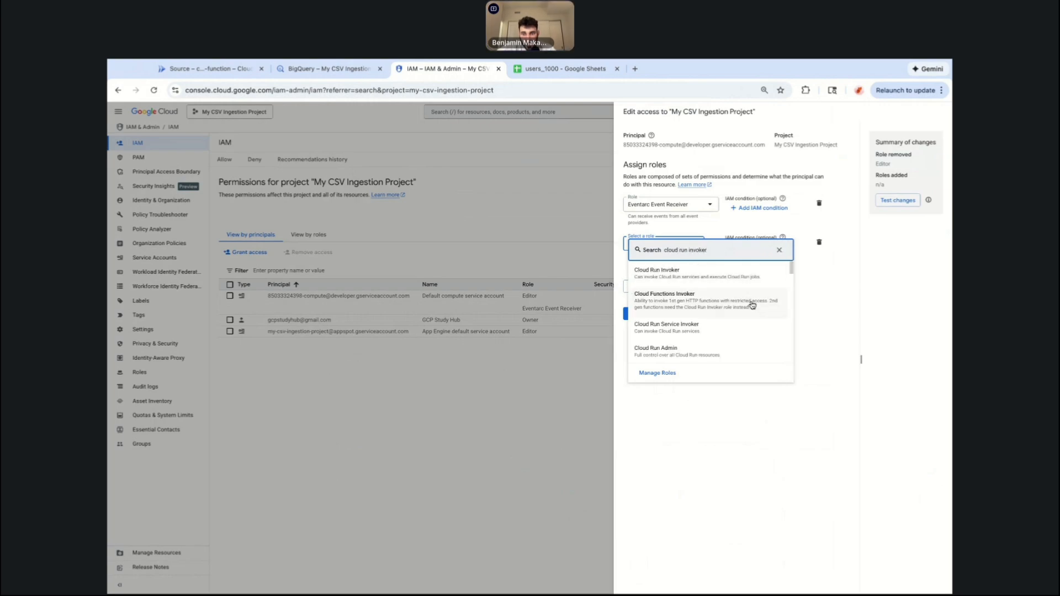
click(698, 271)
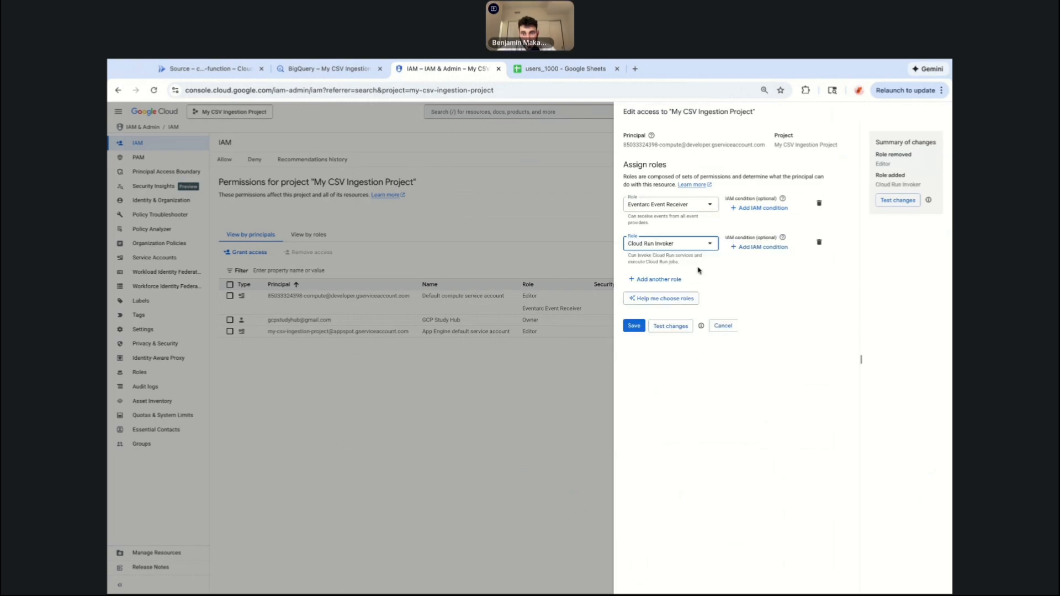
Add another role for the service account: BigQuery Data Editor.
click(647, 279)
click(672, 286)
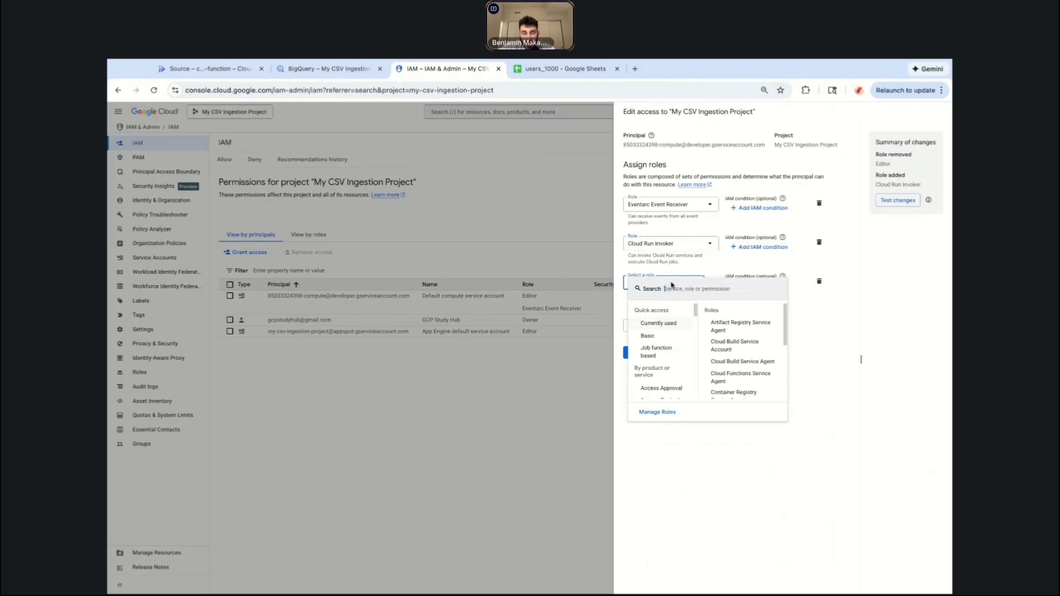
text(bigq)
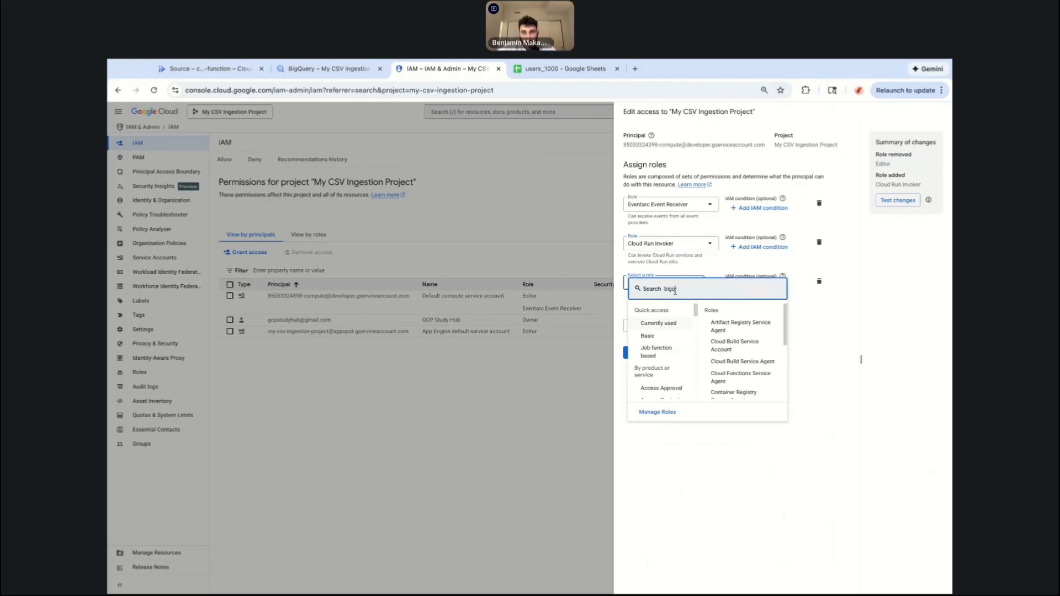
text(uery data e)
text(ditor)
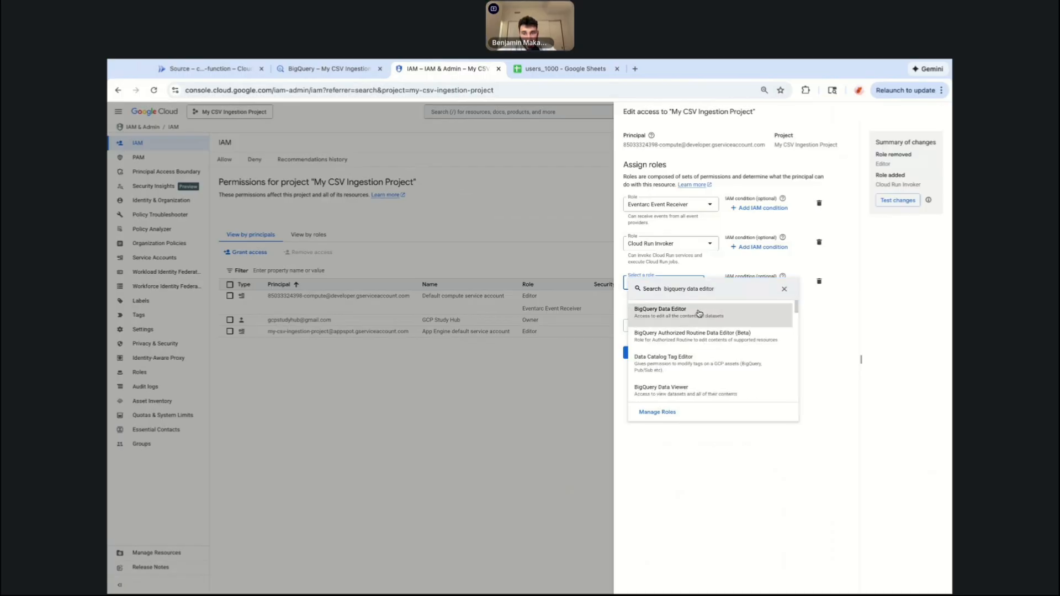
click(709, 313)
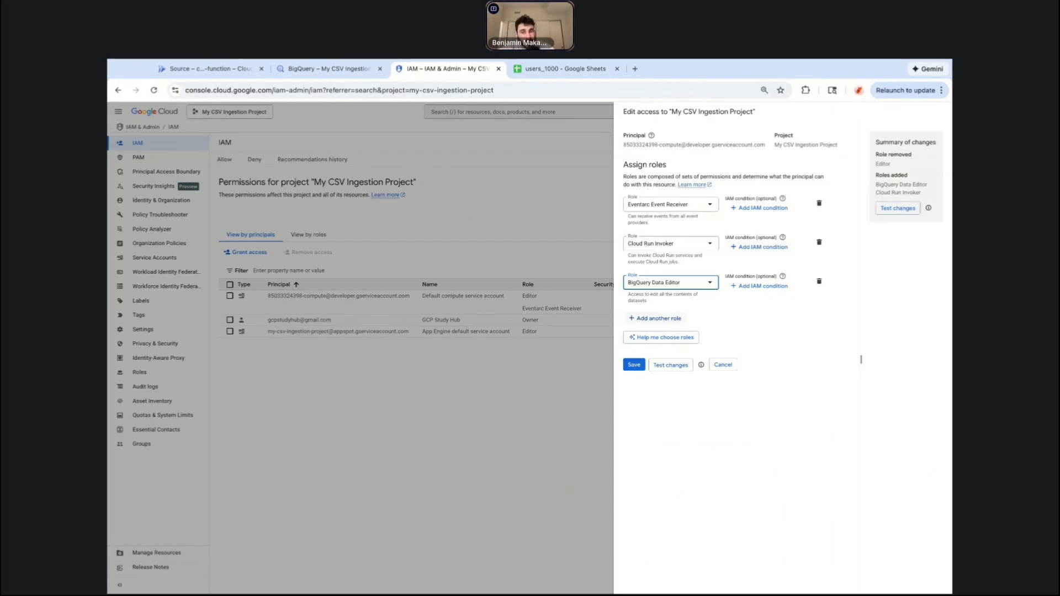
Add another role for the service account: BigQuery Job User.
click(659, 323)
click(673, 322)
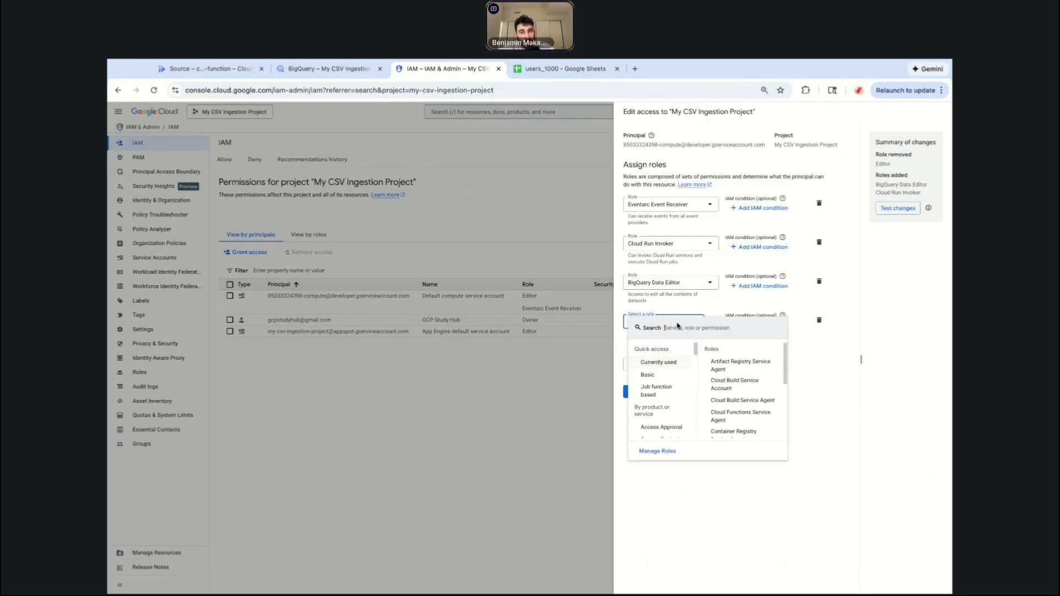
text(job user)
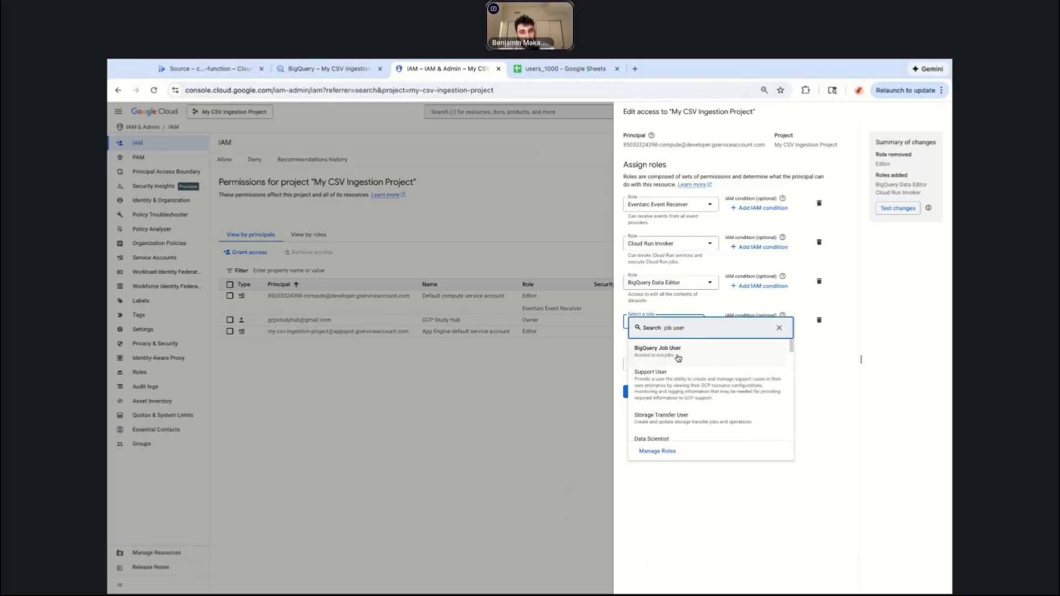
click(698, 356)
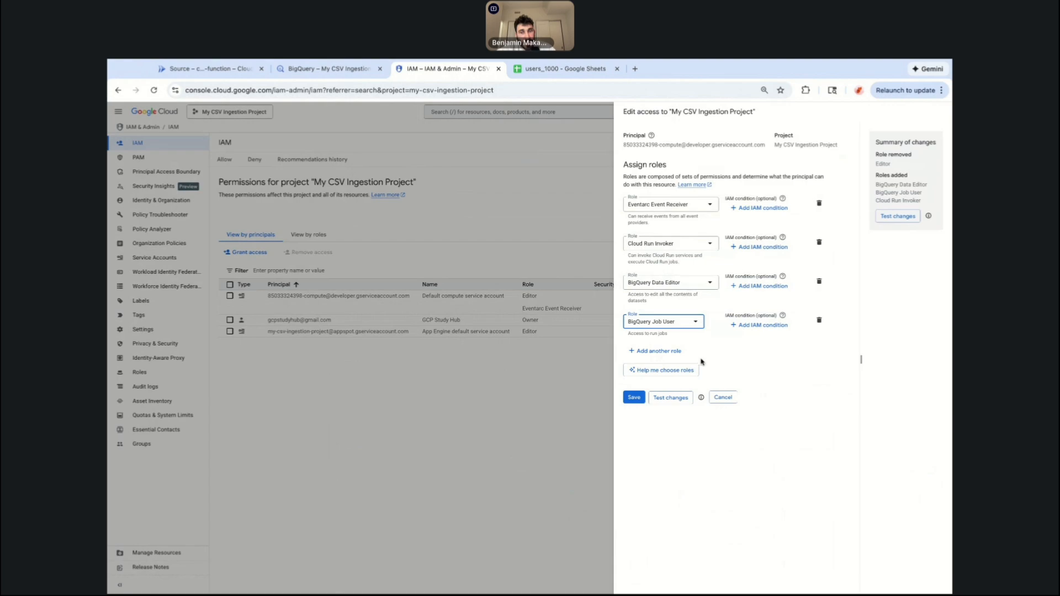
Save the updated role assignments for the default compute service account.
click(661, 352)
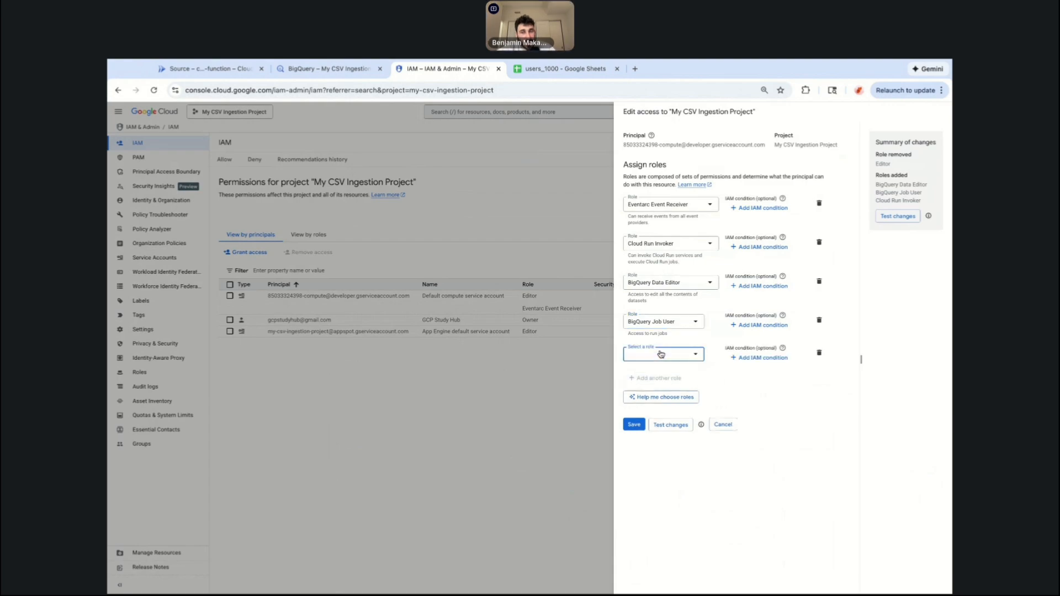
click(772, 386)
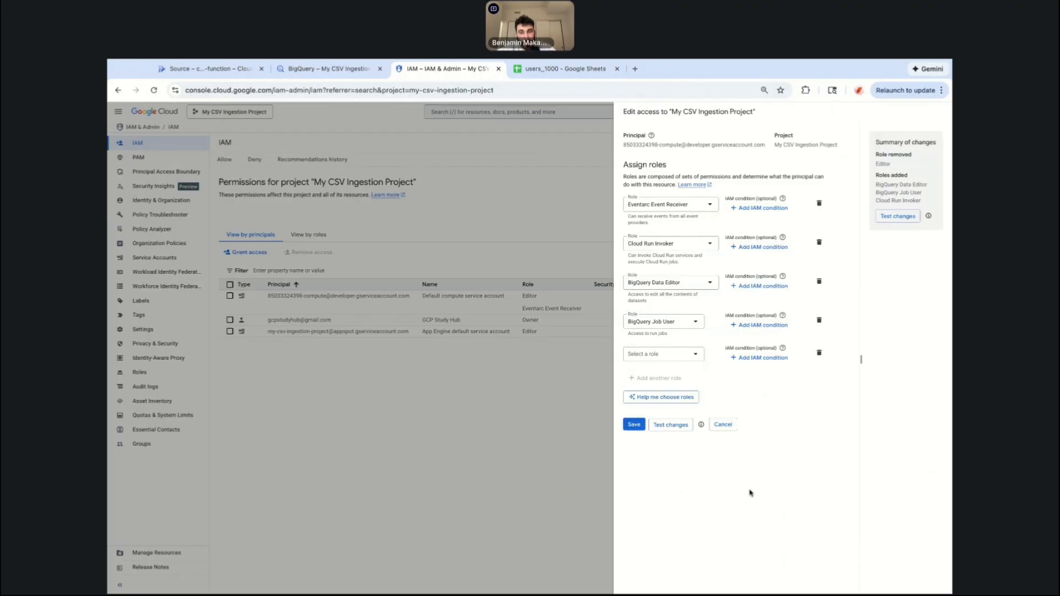
click(625, 425)
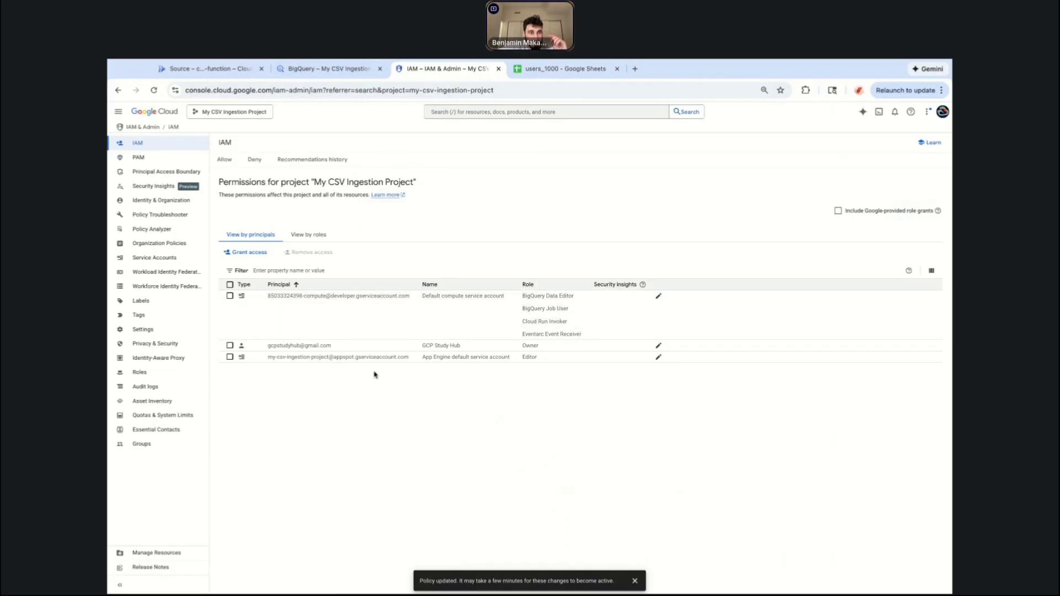
Download the users_1000 spreadsheet as a Comma Separated Values (.csv) file.
click(213, 69)
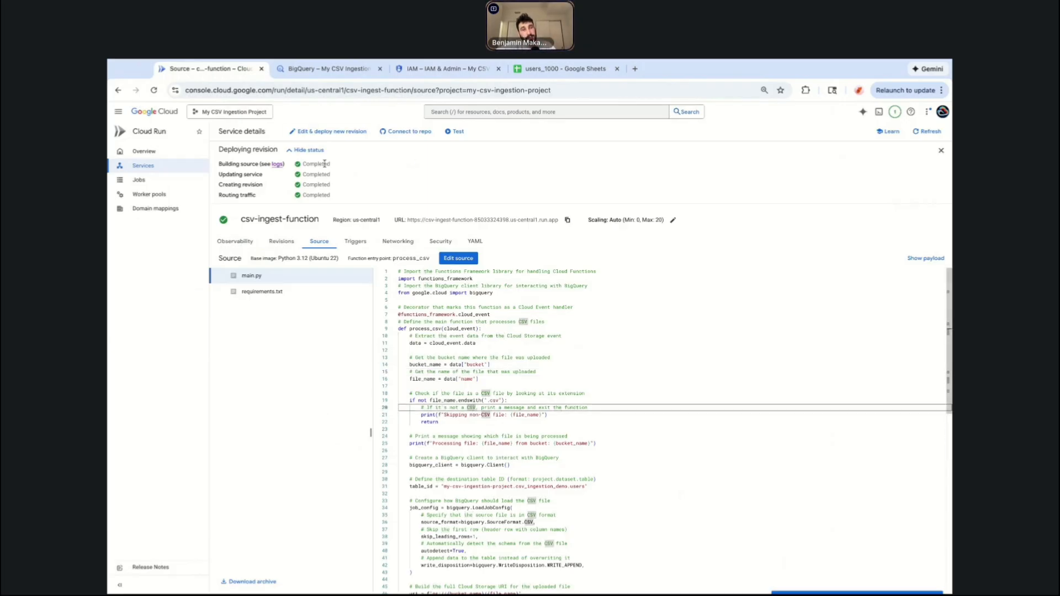
click(524, 70)
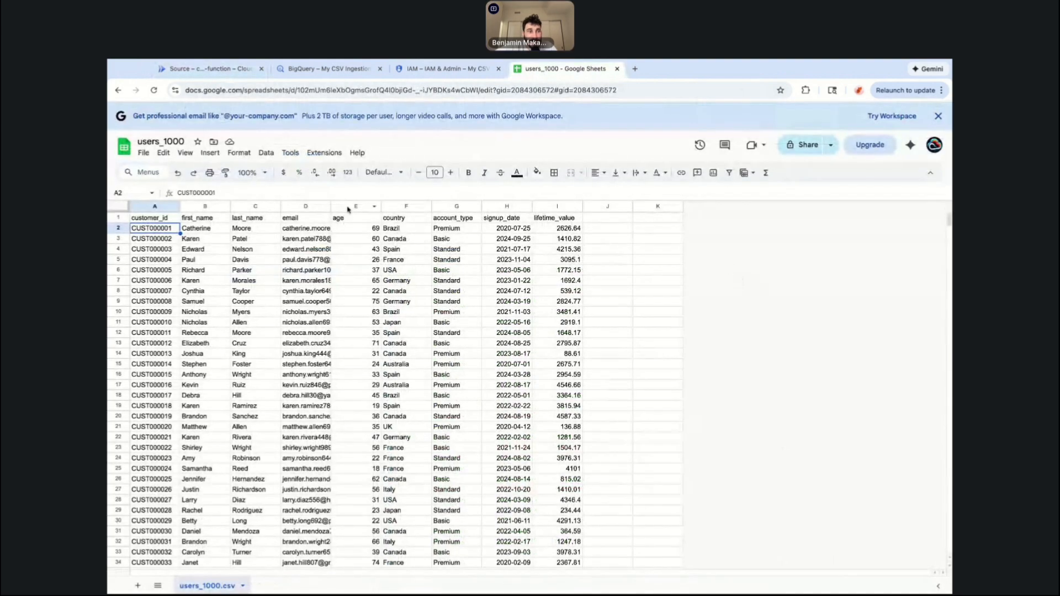
click(143, 153)
mouse_move(258, 273)
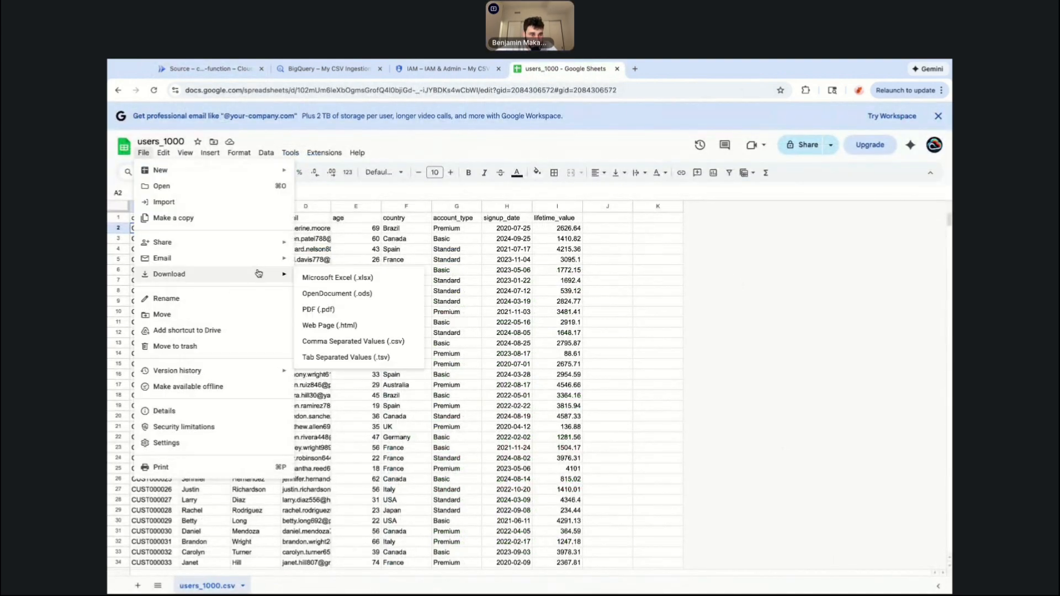
click(381, 343)
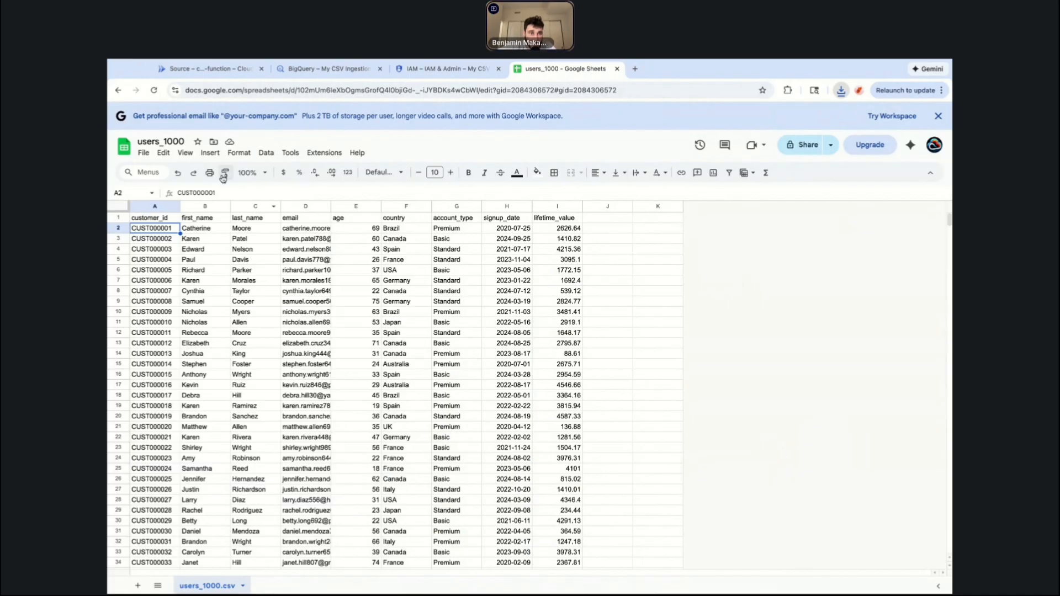
Review the function's main.py source, including the destination table ID line.
click(201, 69)
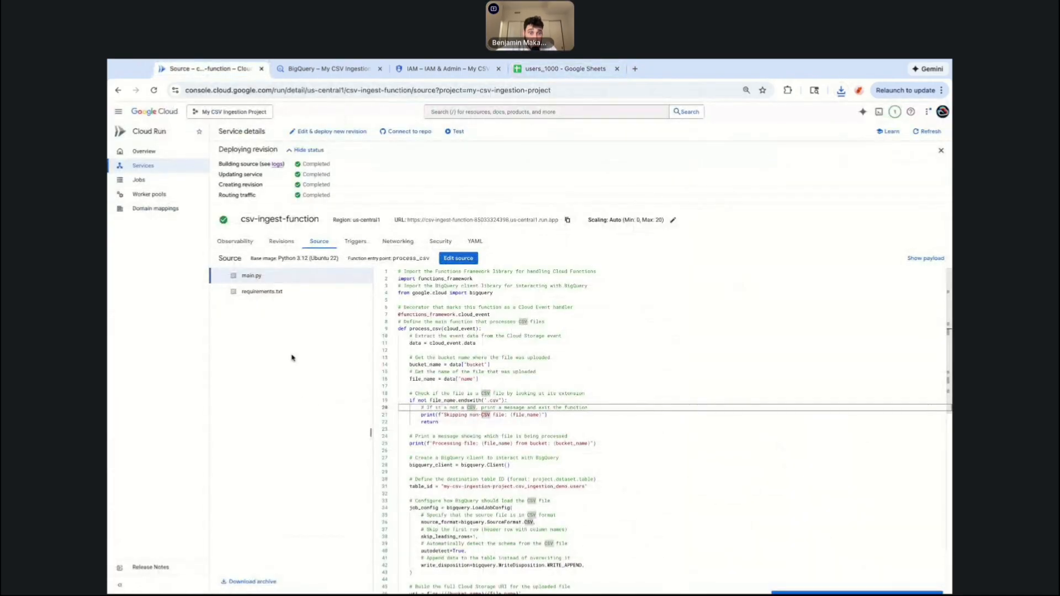
click(291, 293)
click(292, 274)
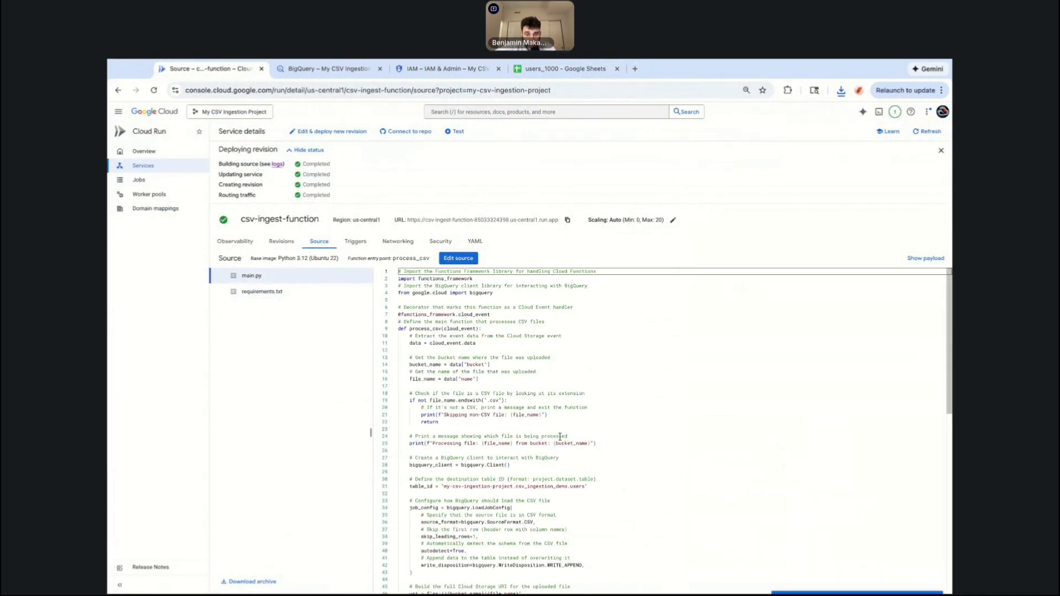
scroll(560, 437, down, 5)
scroll(560, 437, up, 1)
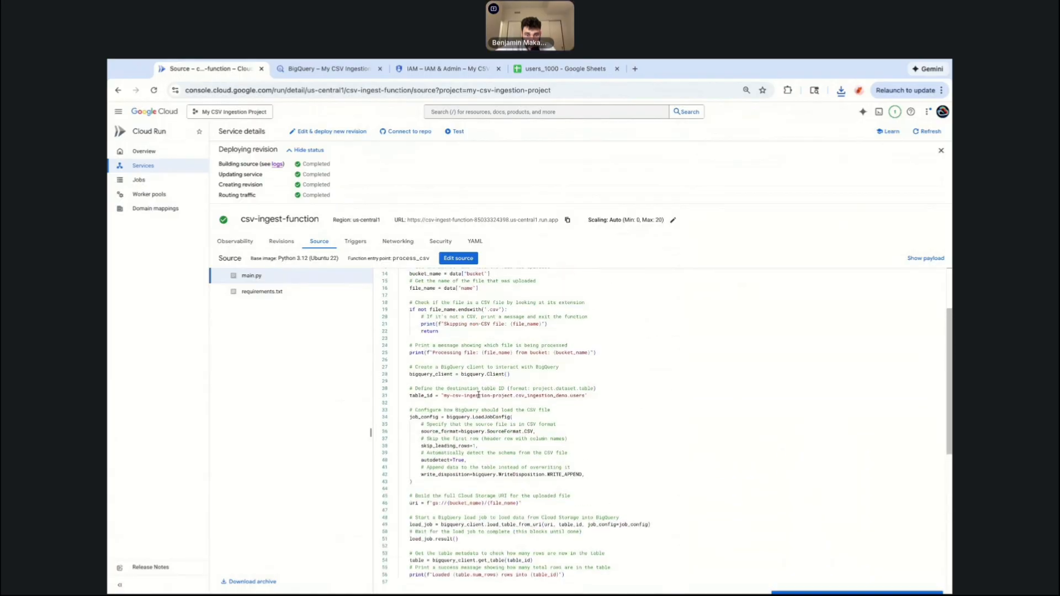
triple_click(451, 396)
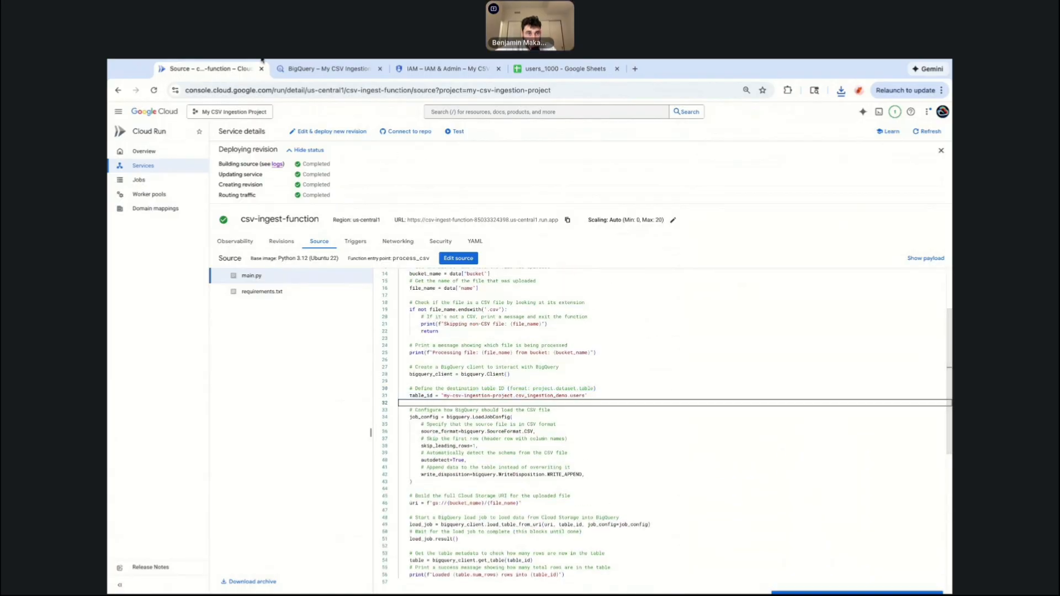
Open Cloud Storage and upload the downloaded users_1000 CSV file into the csv-ingestion bucket.
click(311, 70)
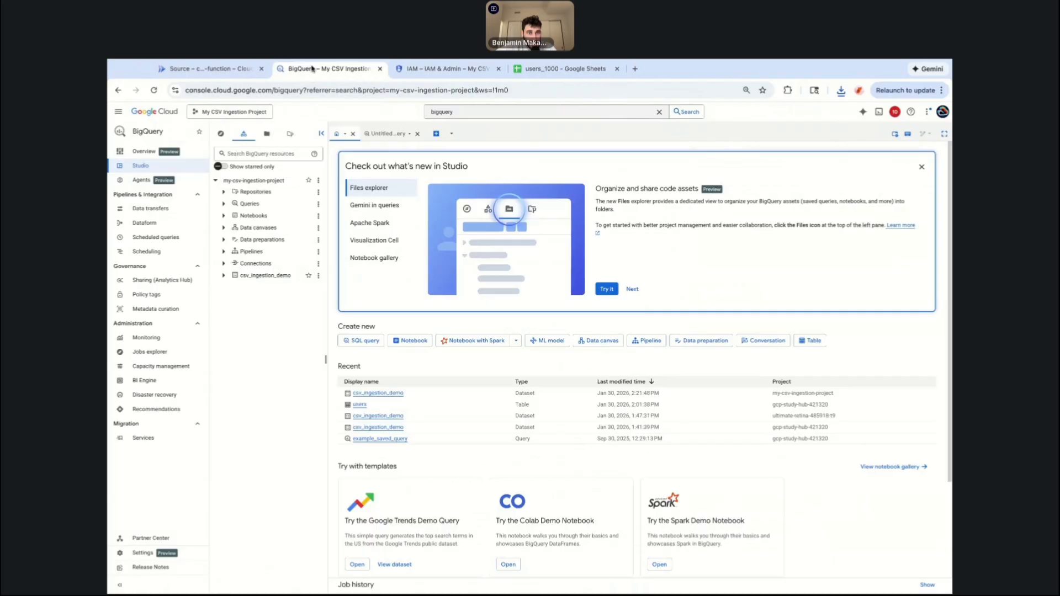
click(451, 69)
click(480, 111)
text(cloud storage)
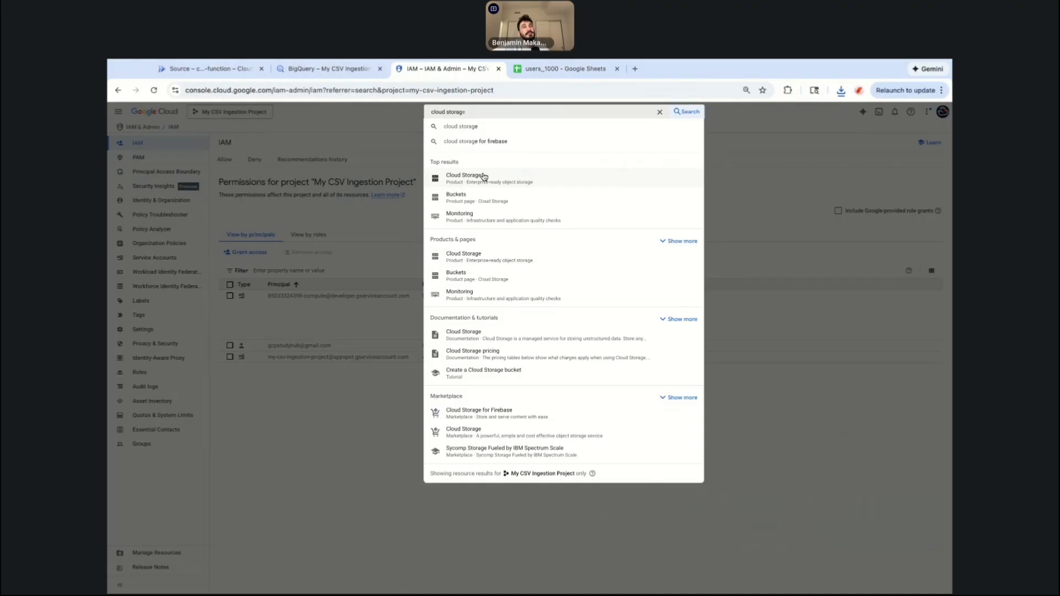
click(484, 176)
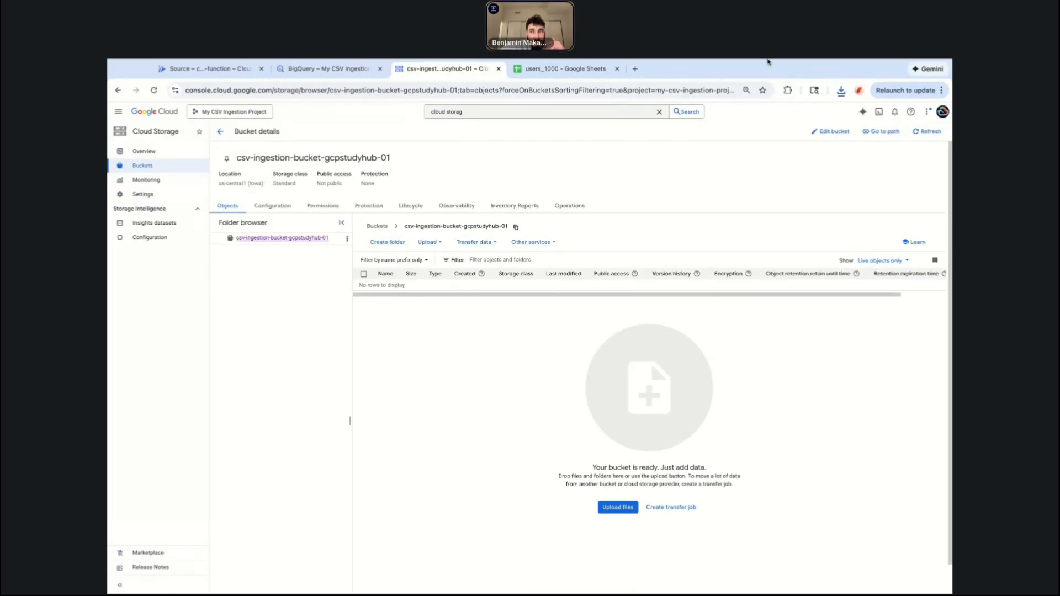
drag(768, 62, 734, 173)
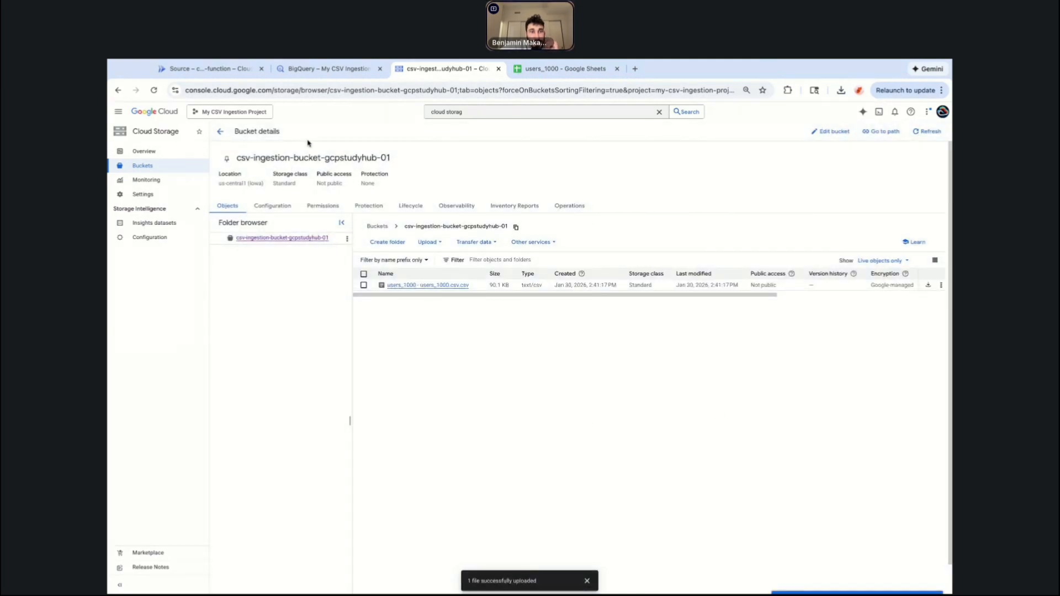
Open the function's observability logs and reload them to check processing of the uploaded file.
click(205, 71)
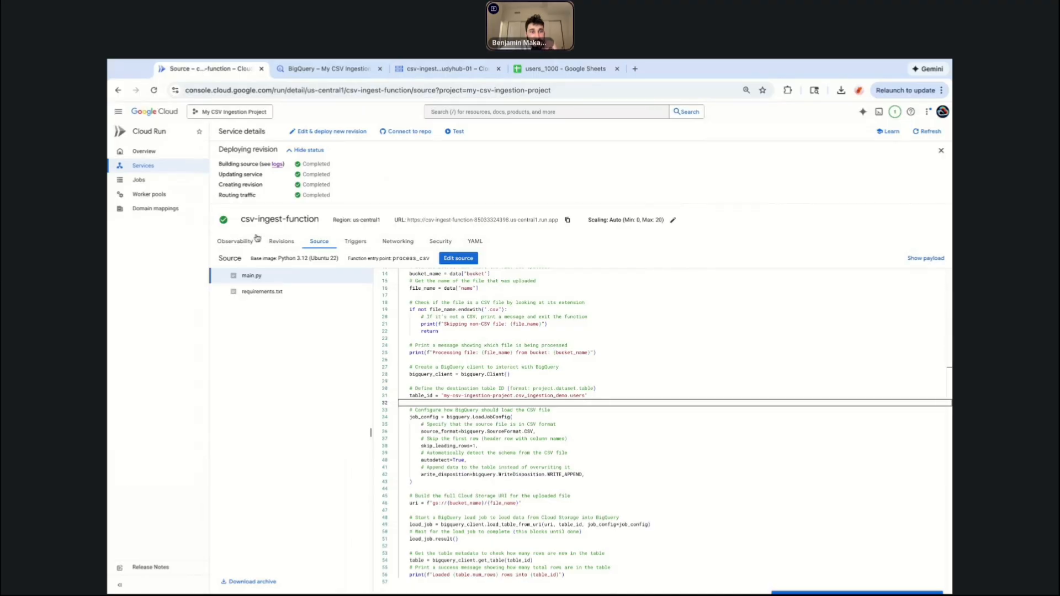
click(236, 242)
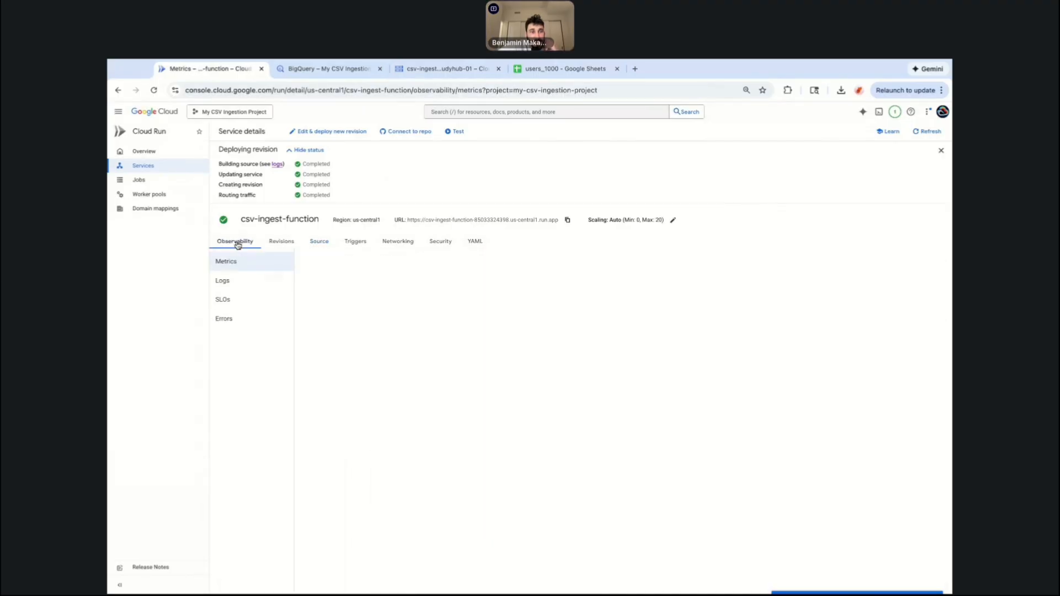
click(262, 285)
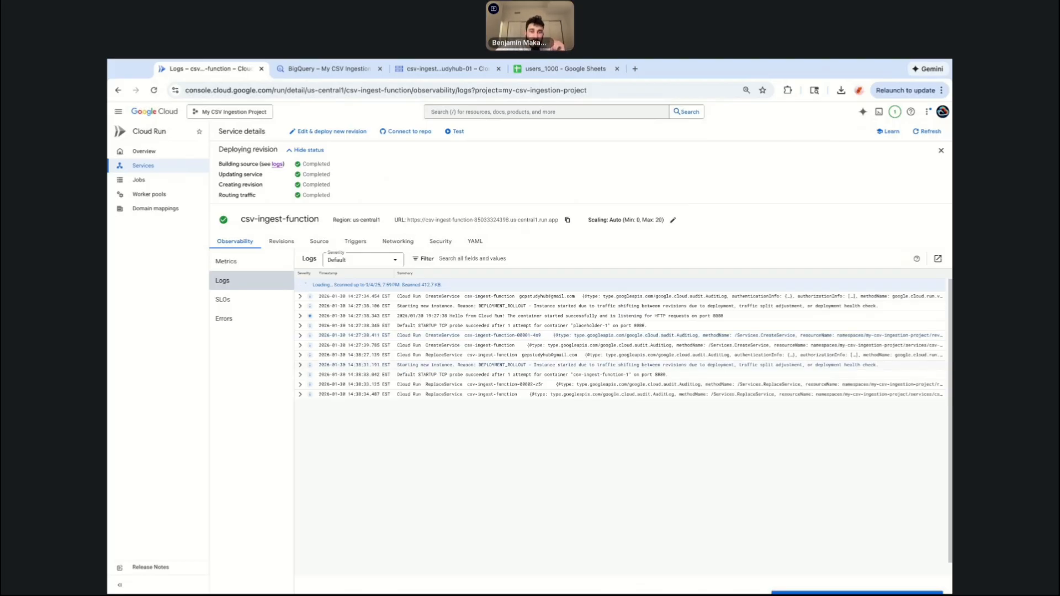
click(464, 67)
click(312, 66)
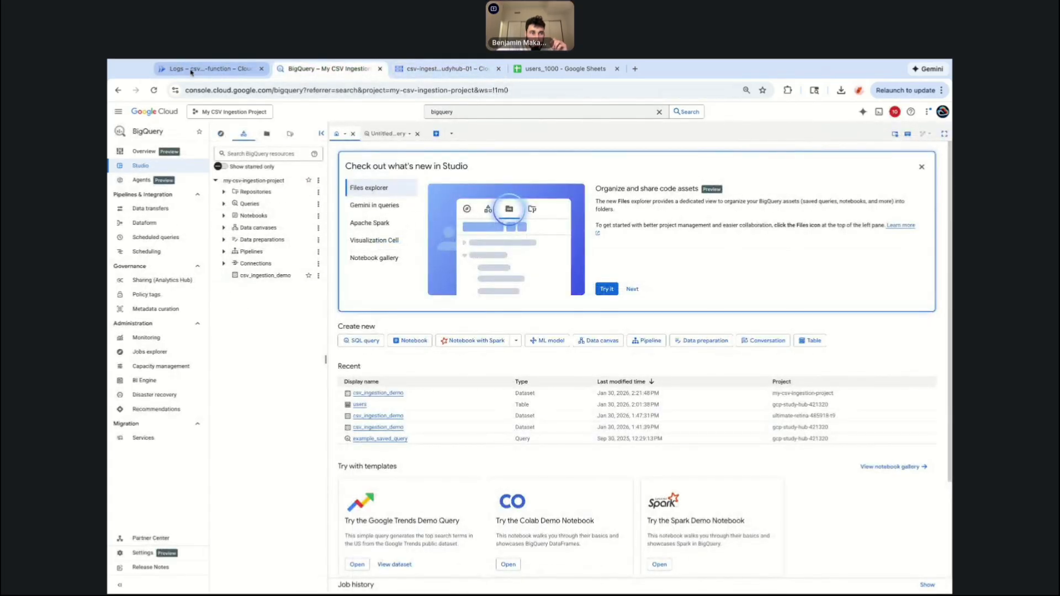
click(210, 69)
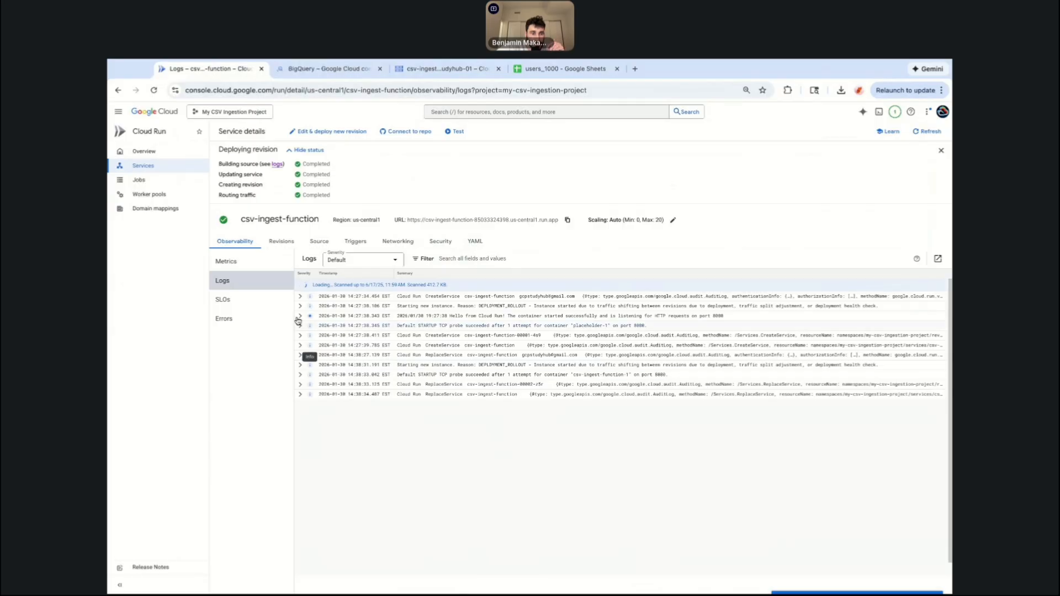
click(154, 91)
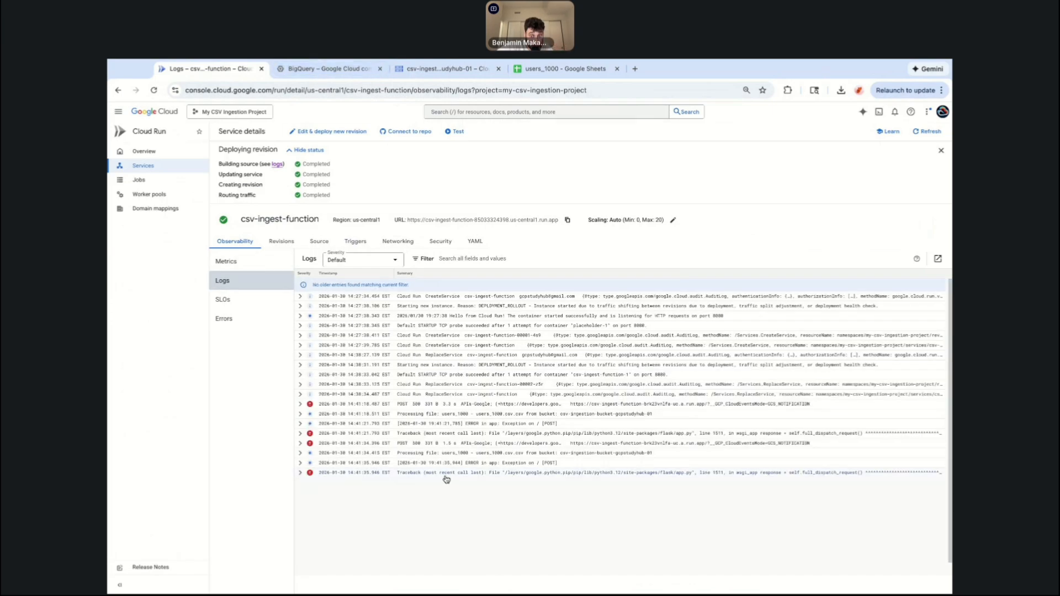
Expand the latest traceback log entry and read its error details.
click(301, 473)
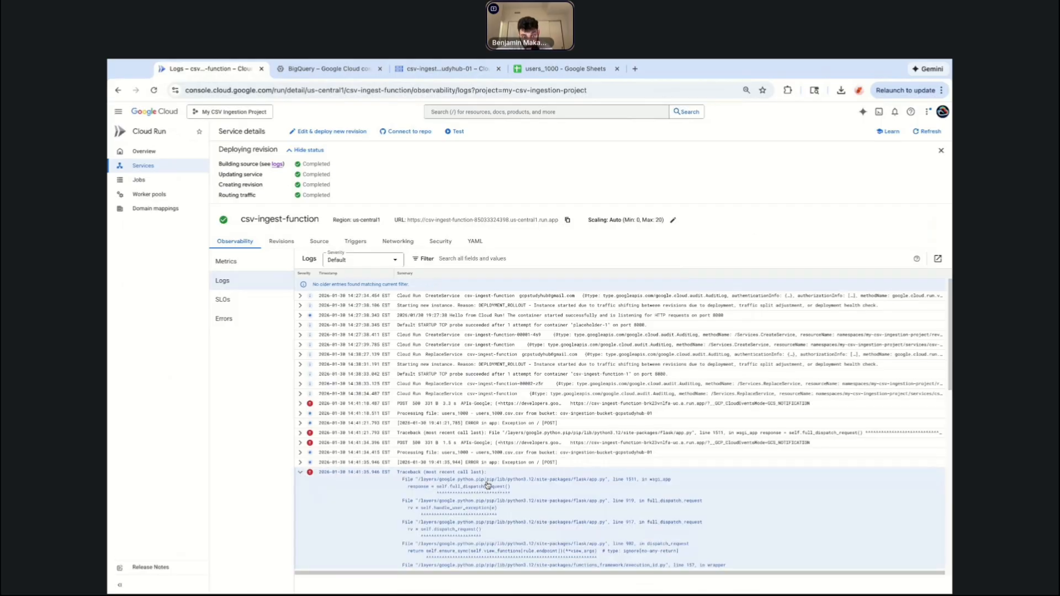
scroll(487, 485, down, 3)
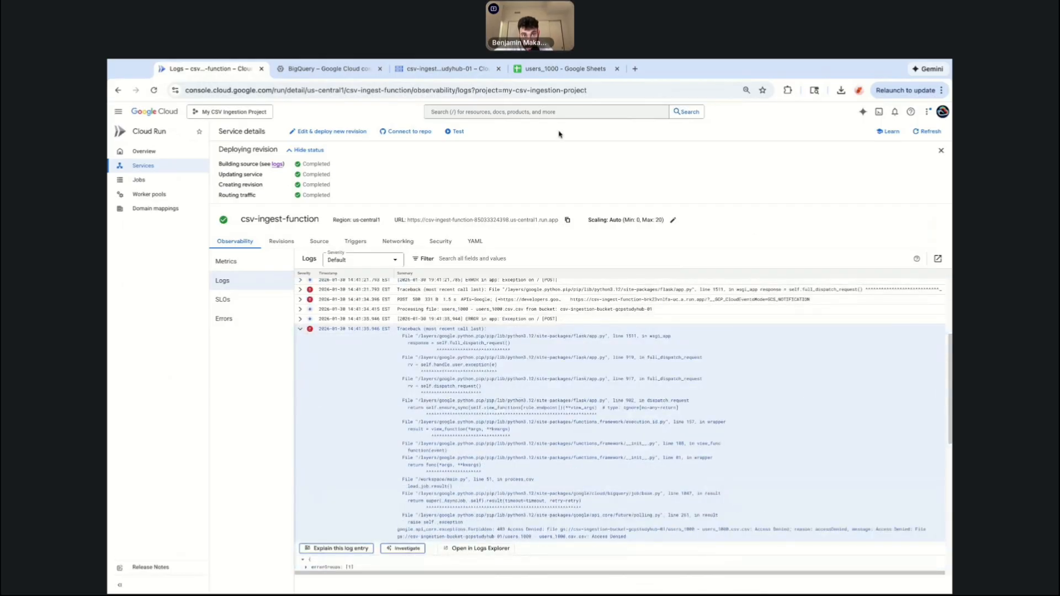
click(323, 70)
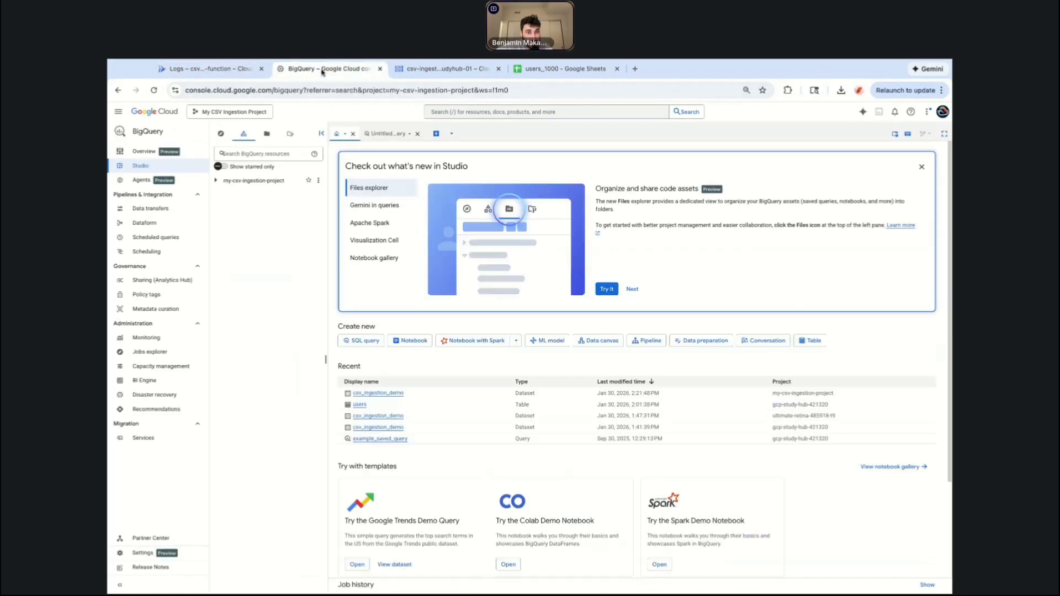
click(466, 69)
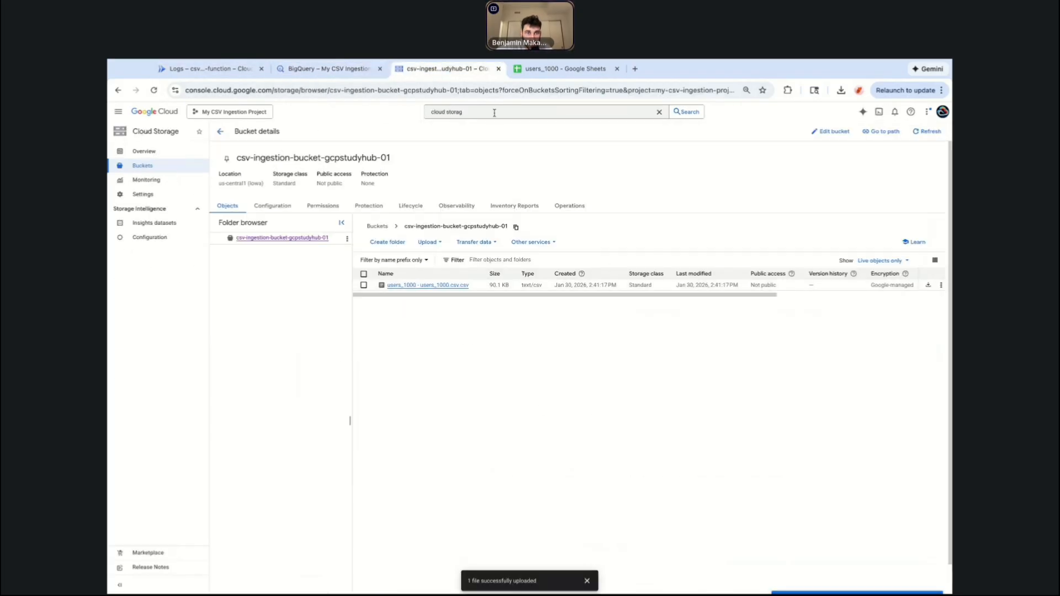
click(330, 70)
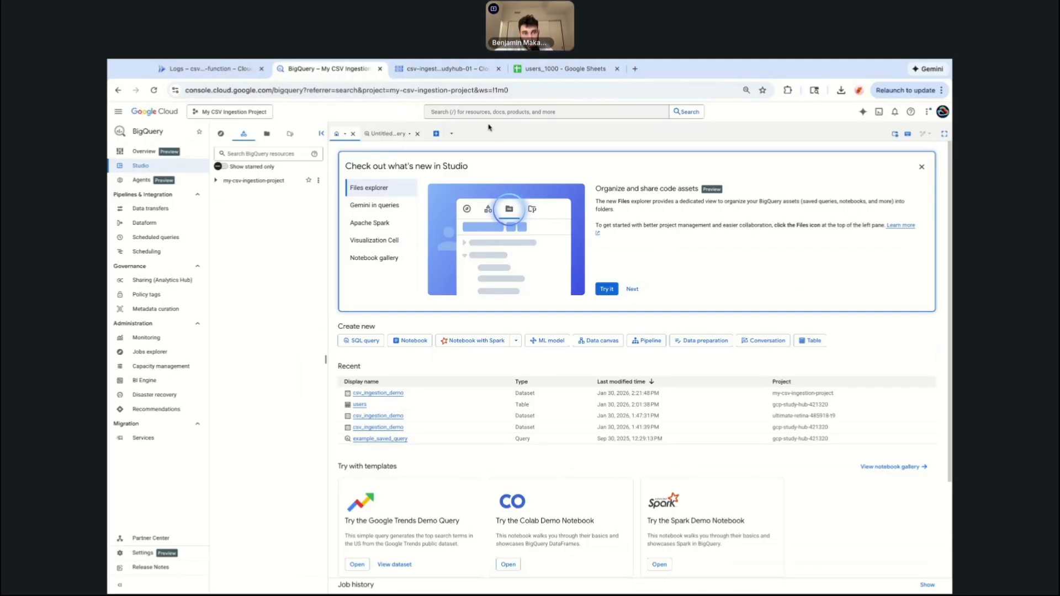
click(460, 68)
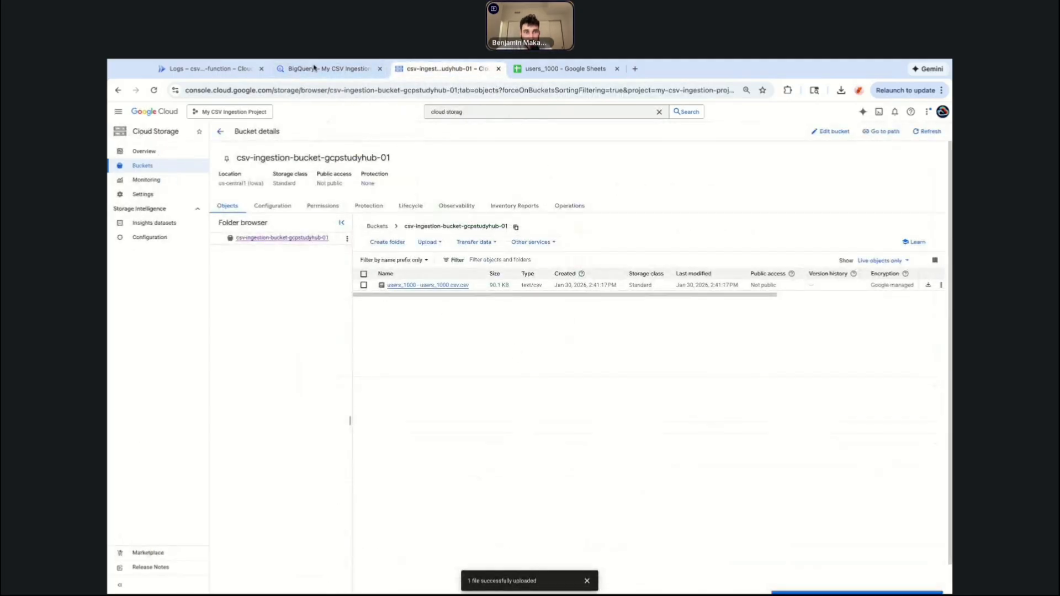
Open IAM & Admin and add the Storage Admin role to the default compute service account.
text(e)
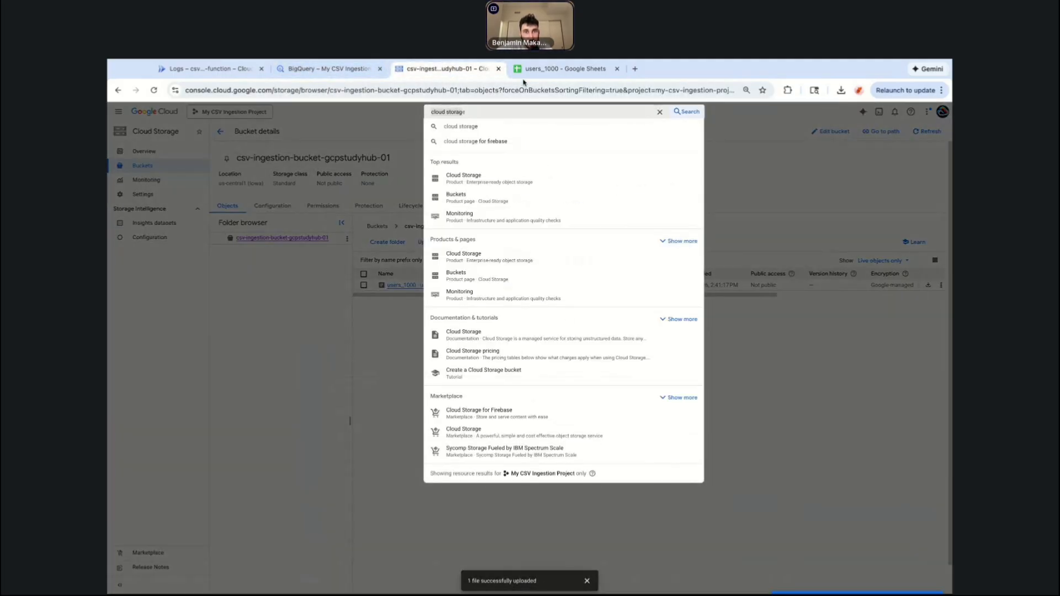
triple_click(567, 112)
text(iam & admin)
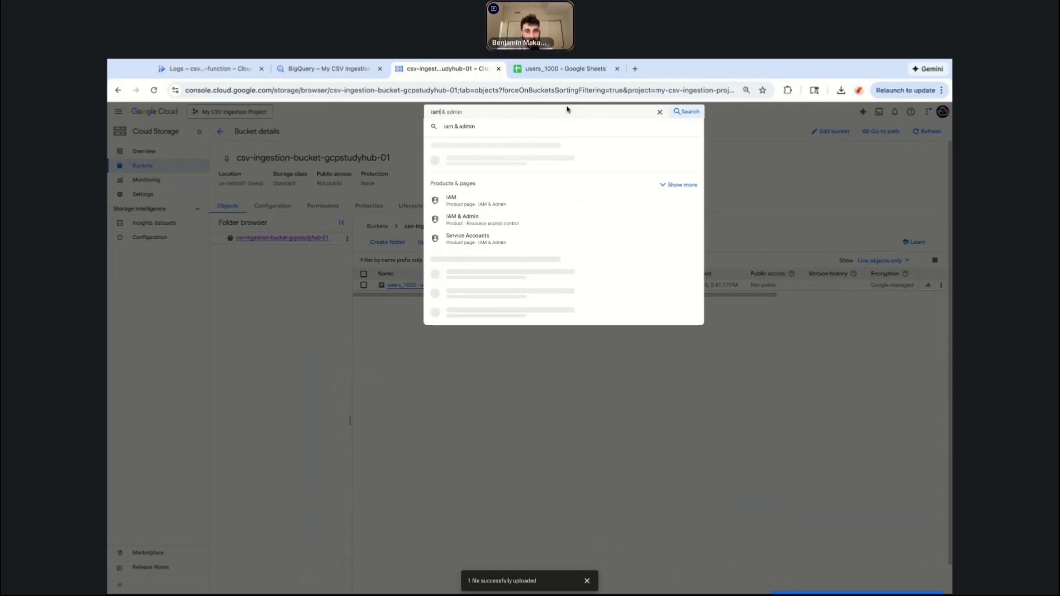
click(518, 170)
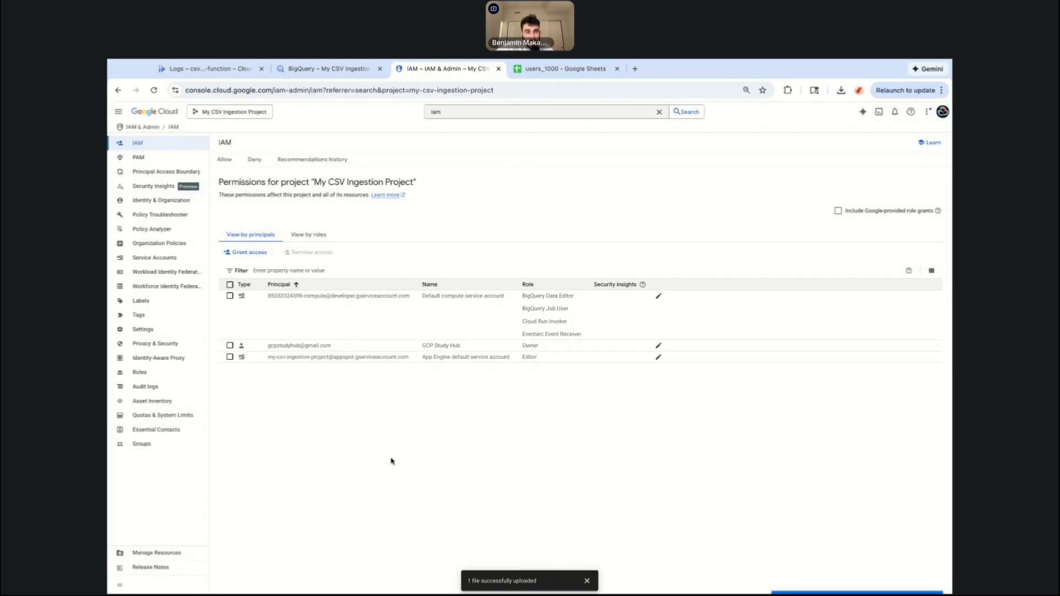
click(658, 296)
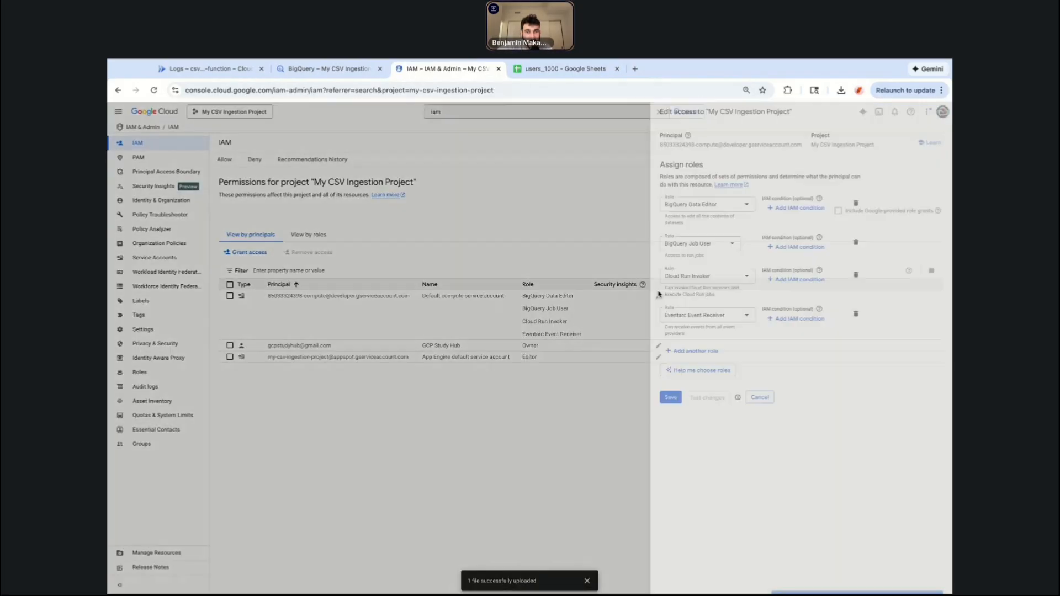
click(654, 352)
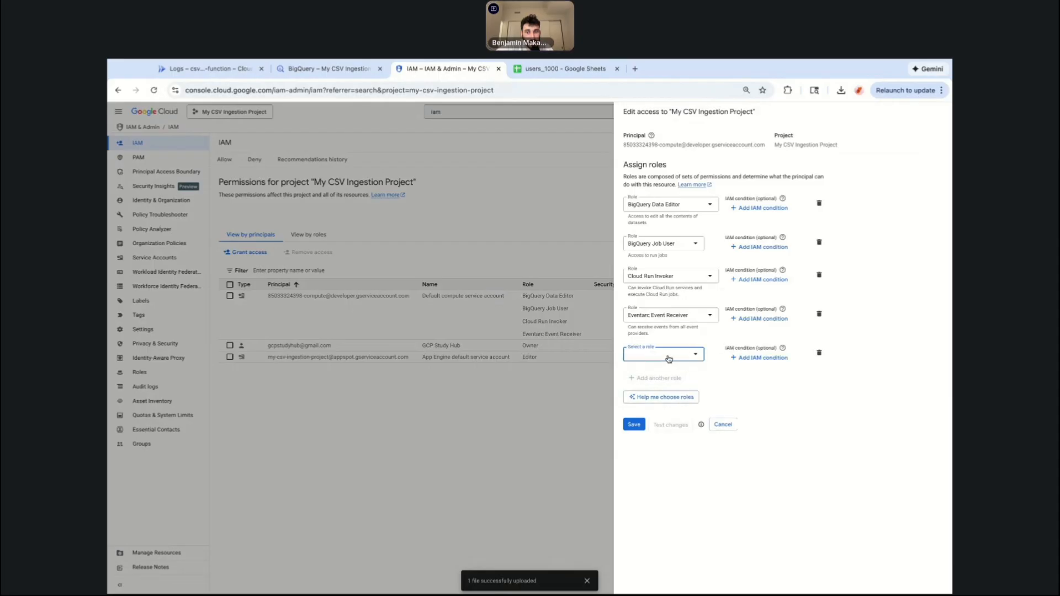
click(668, 358)
text(storage)
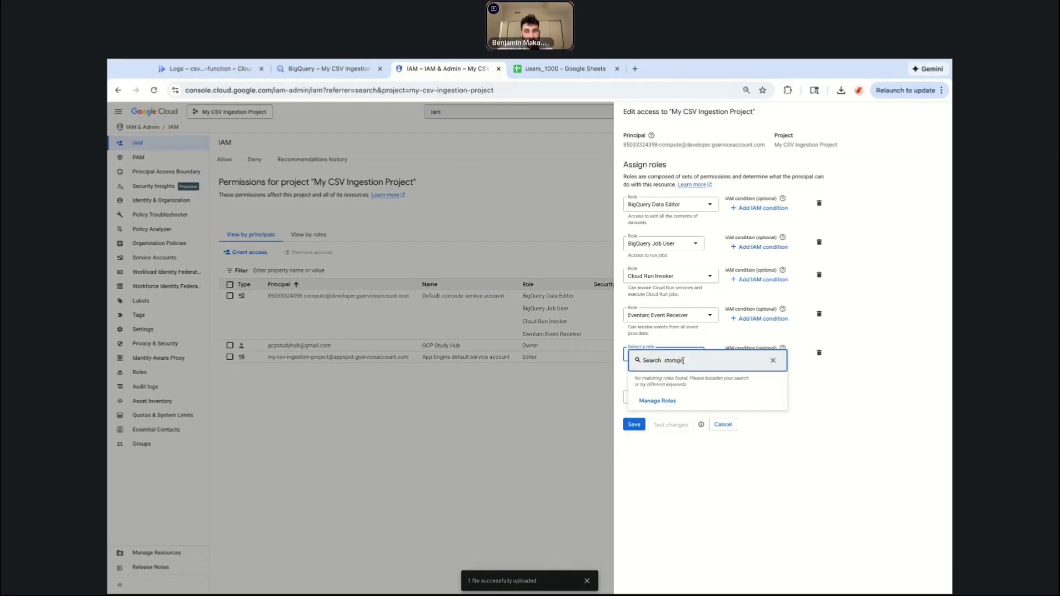
text( admin)
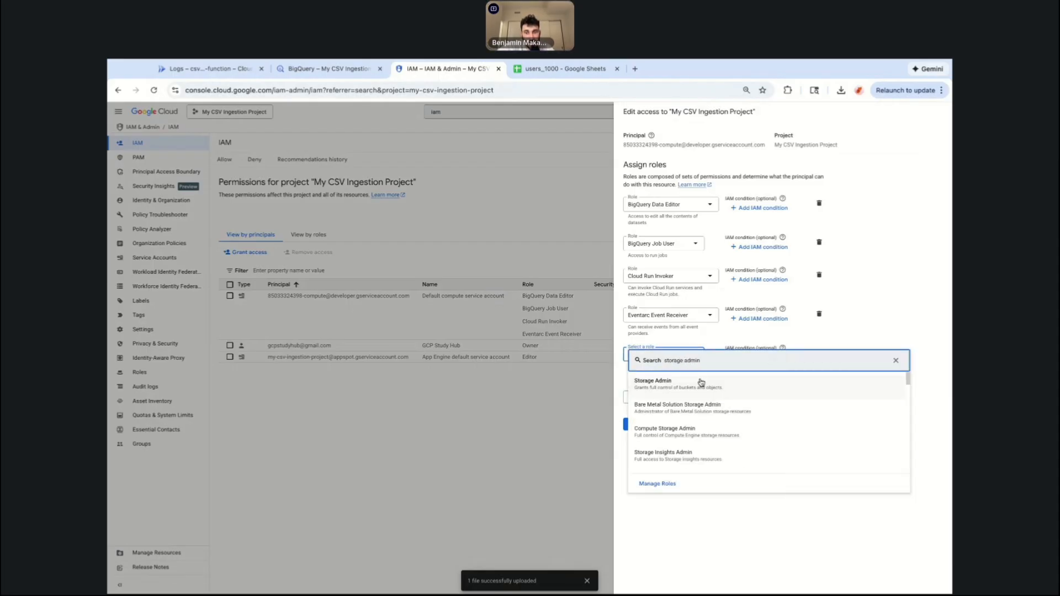
click(680, 388)
click(633, 437)
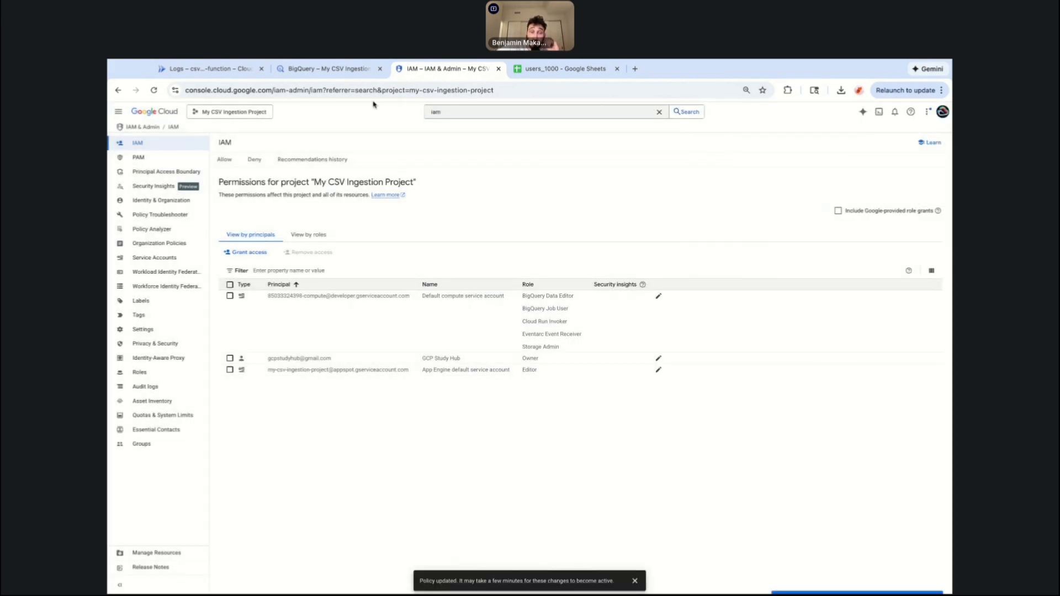
Review the function's logs again for new processing entries.
click(330, 68)
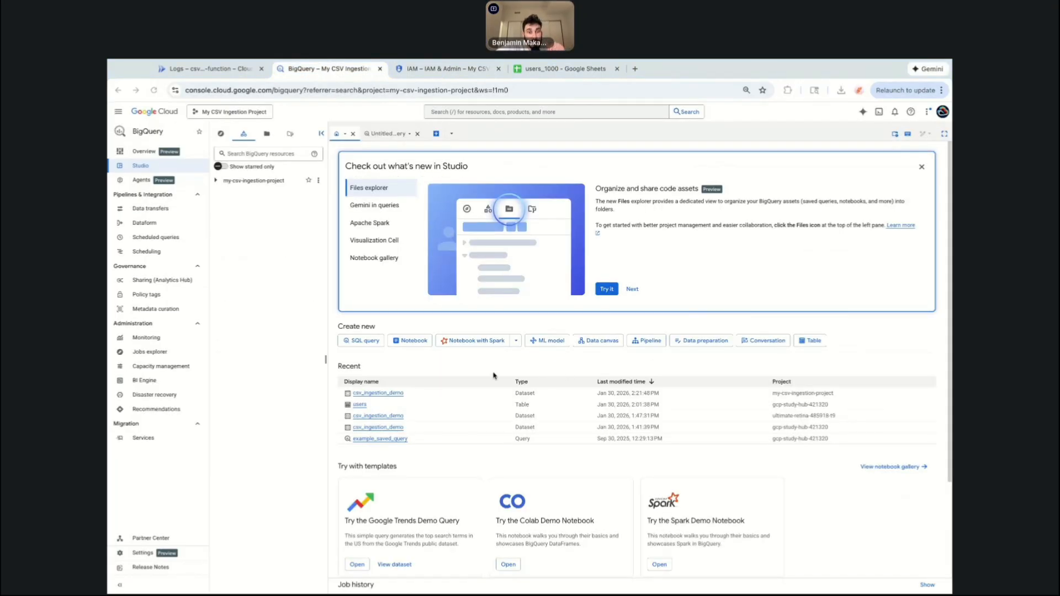
click(310, 203)
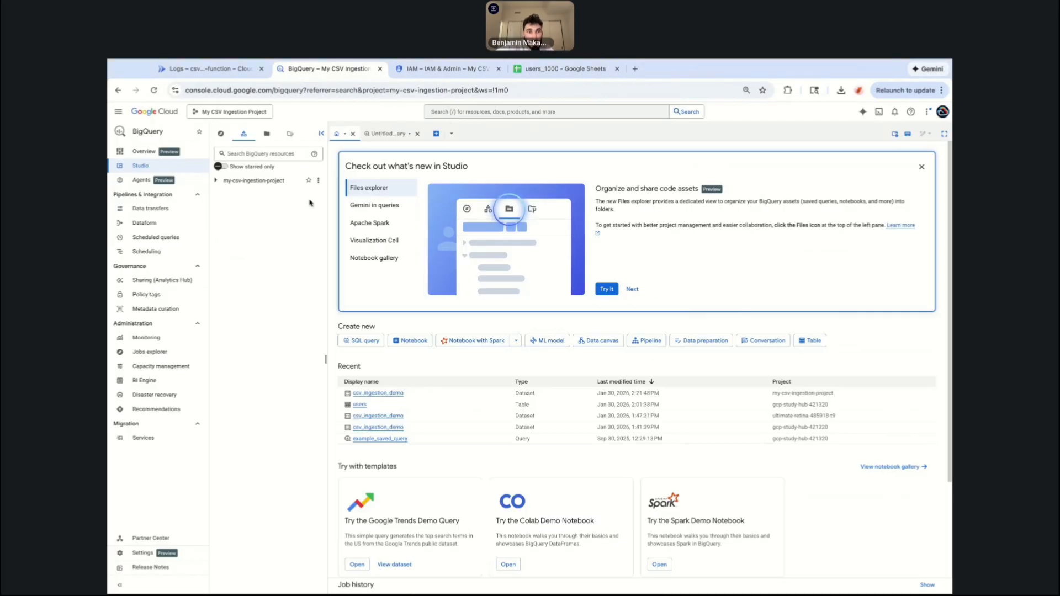
click(221, 70)
scroll(562, 327, up, 3)
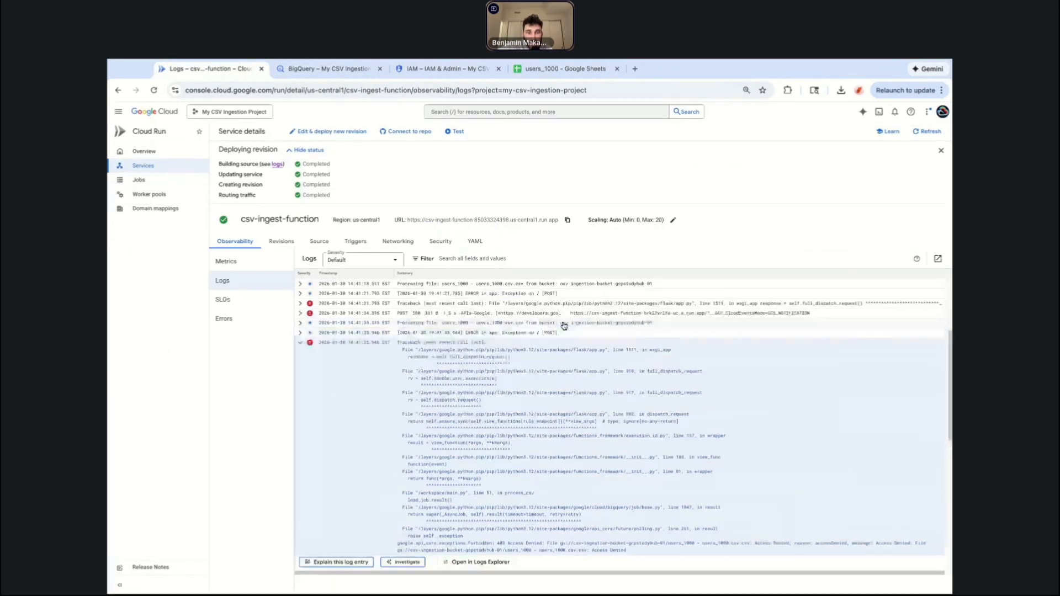
scroll(540, 334, down, 10)
scroll(459, 391, up, 10)
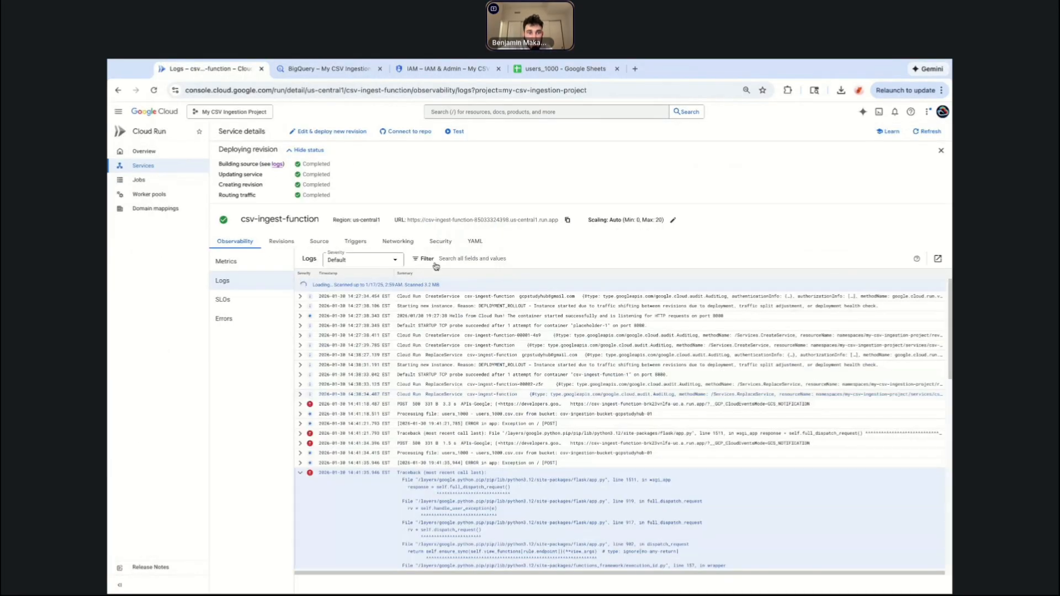
click(290, 67)
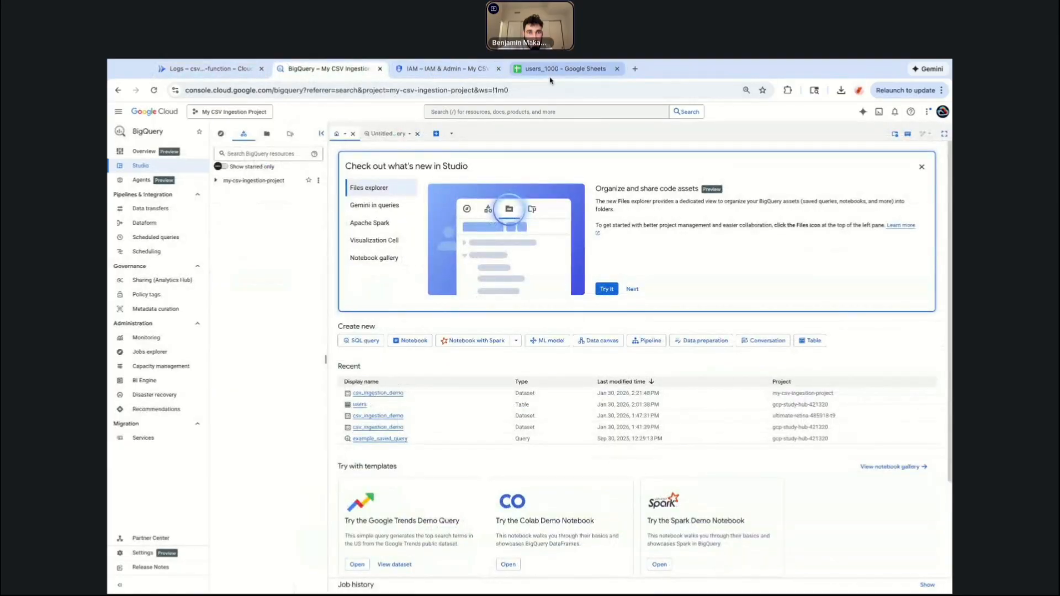
click(458, 68)
Delete the users_1000 CSV file from the csv-ingestion bucket and upload it again.
click(470, 113)
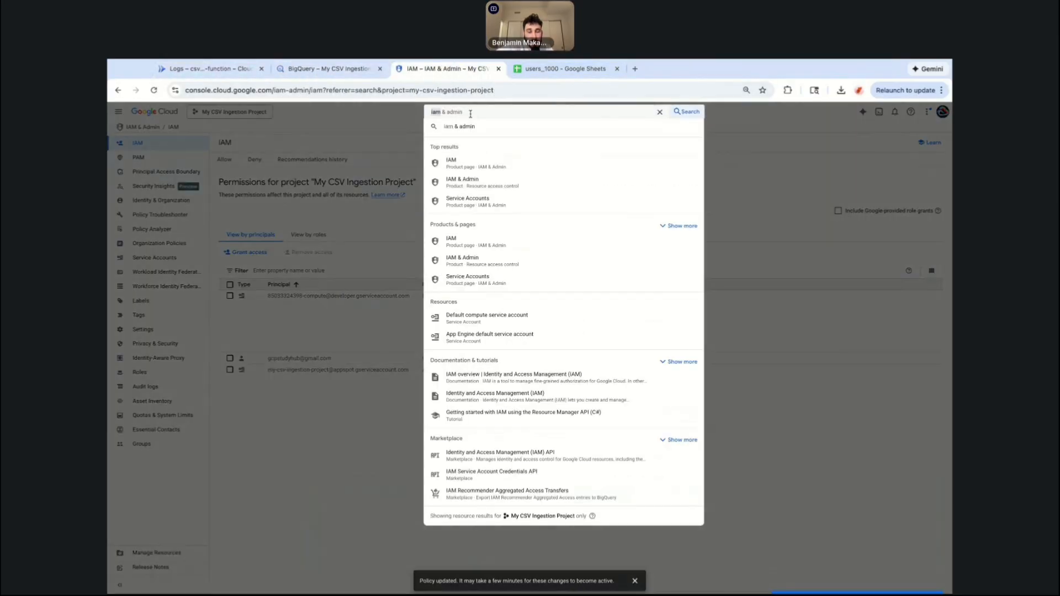
text(bucket)
click(484, 171)
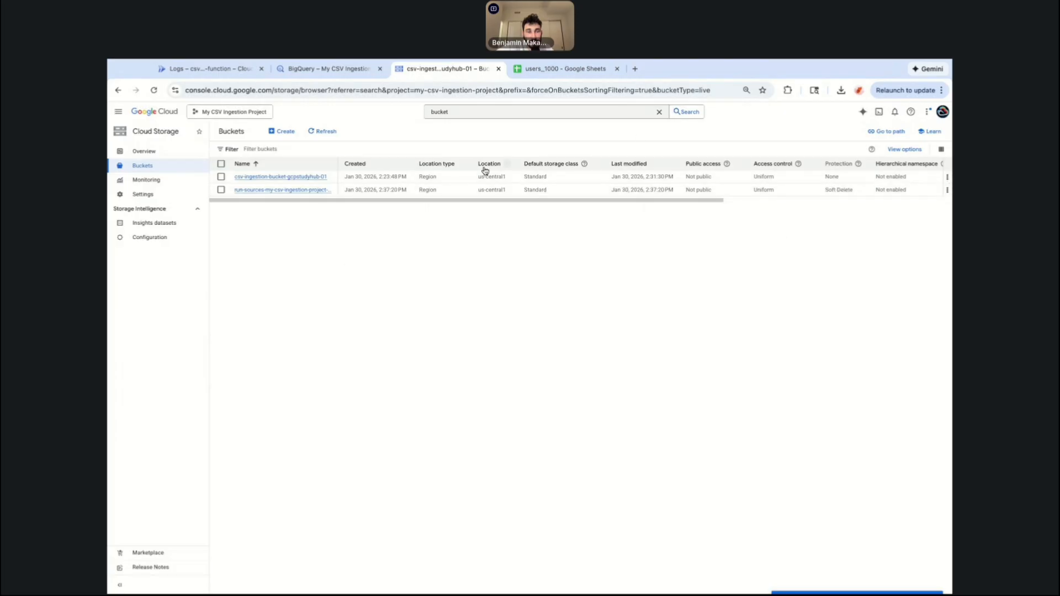
click(309, 176)
click(297, 177)
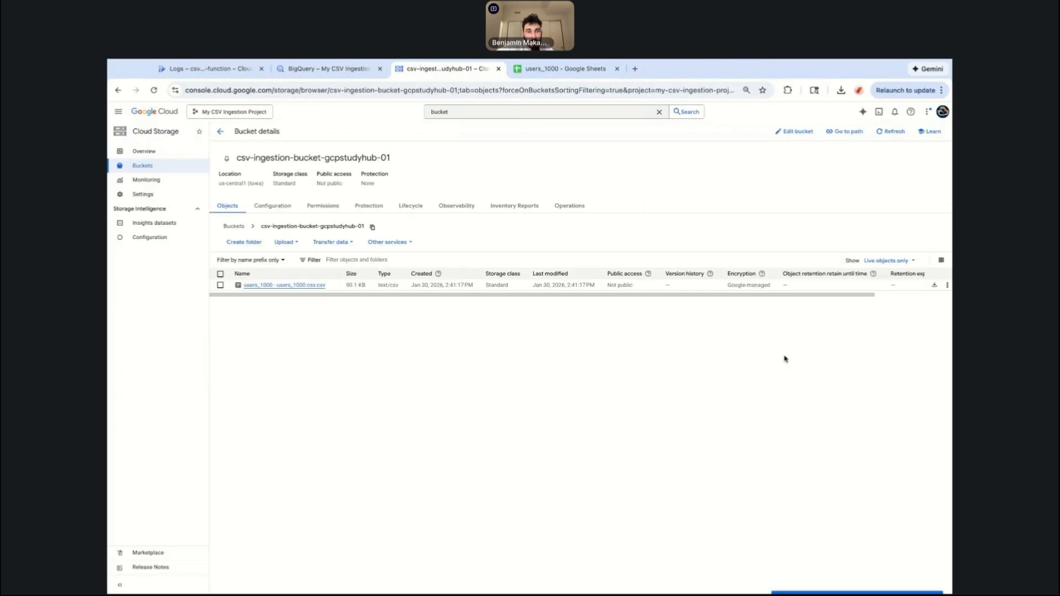
click(940, 285)
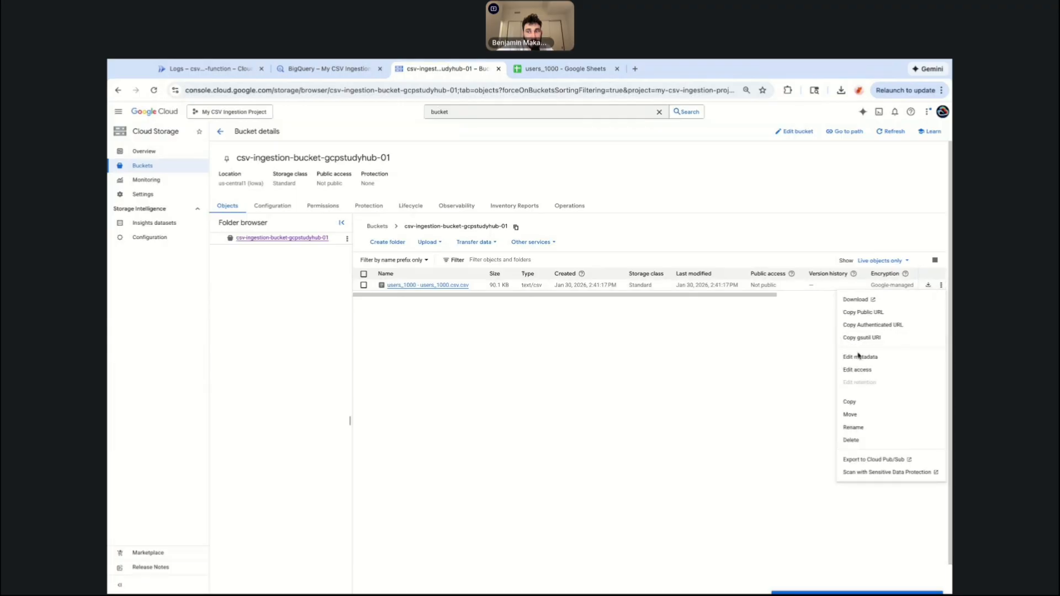
click(857, 440)
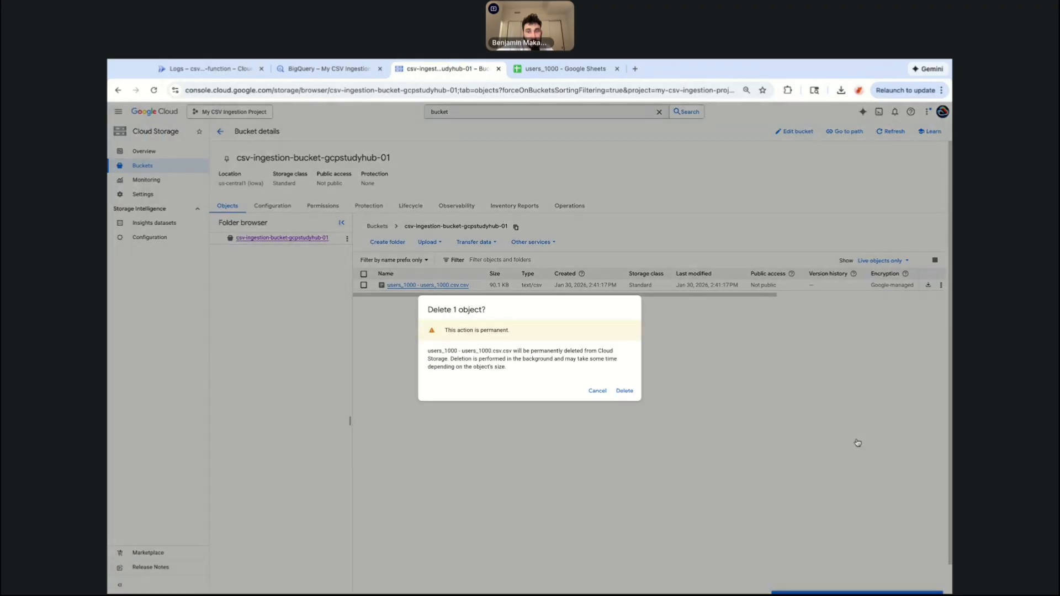
click(625, 392)
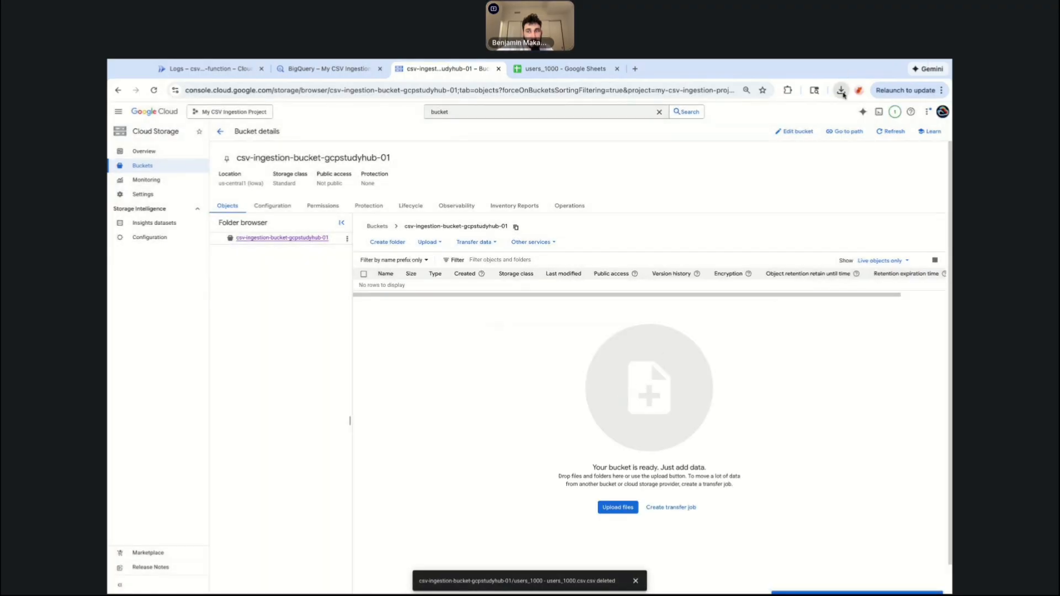
drag(842, 93, 566, 351)
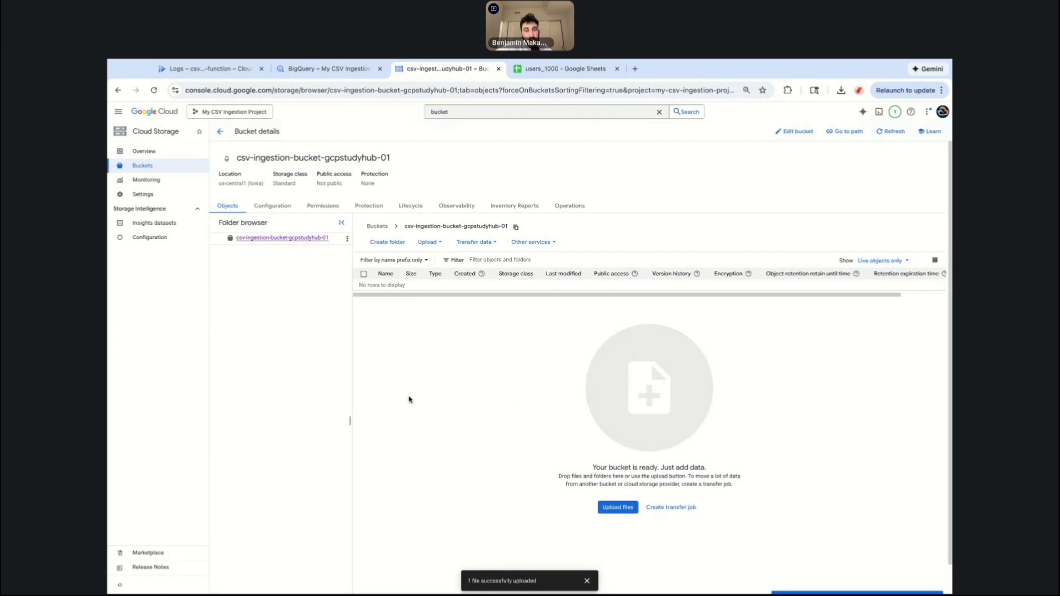
Open the function's logs and inspect the entries for the re-uploaded file's processing.
click(237, 70)
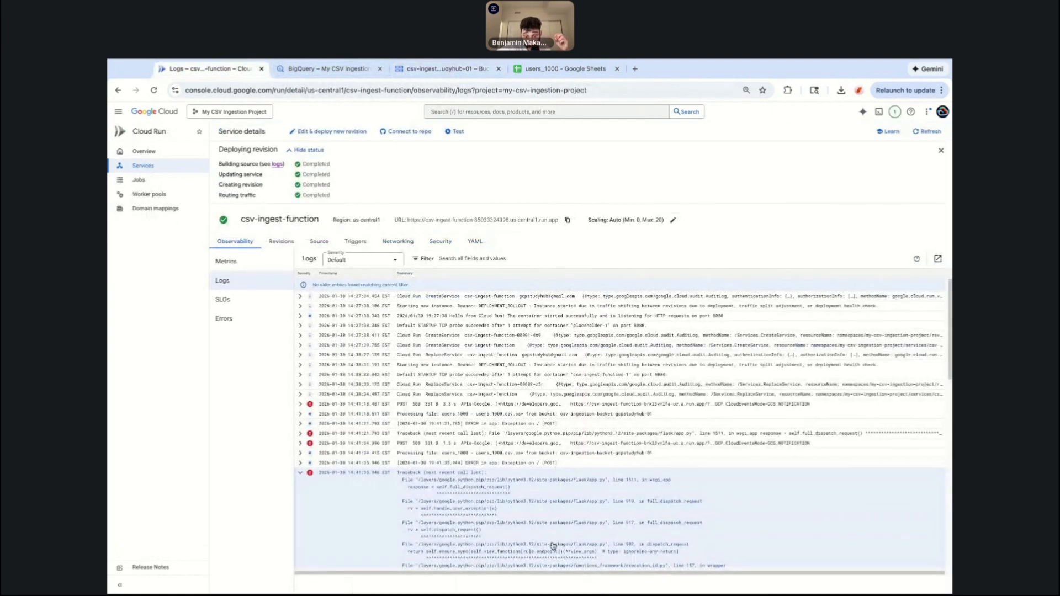
scroll(557, 552, down, 1)
scroll(556, 552, down, 1)
scroll(557, 553, down, 3)
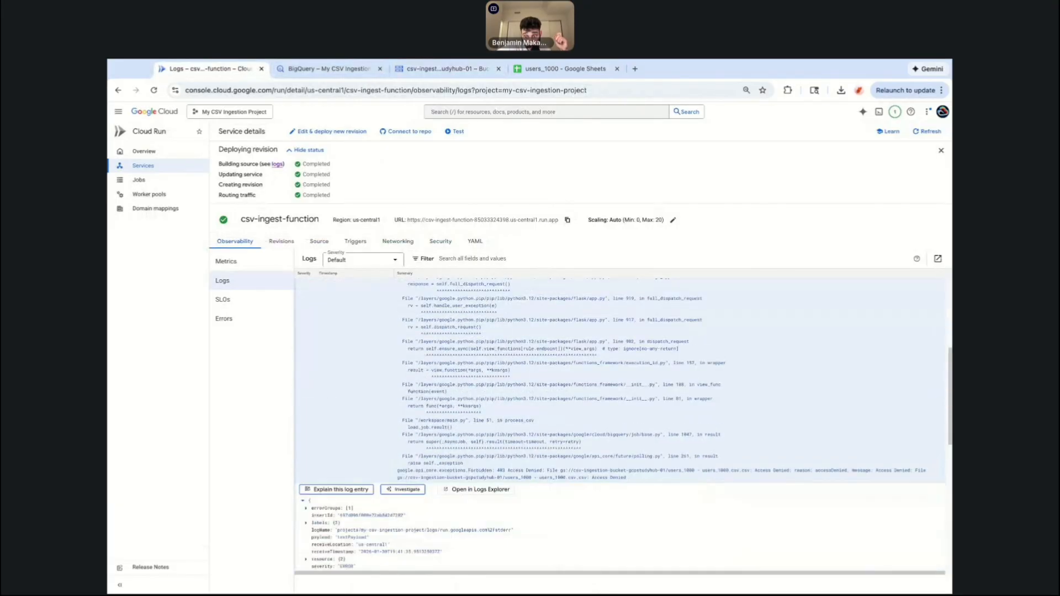
scroll(556, 544, up, 2)
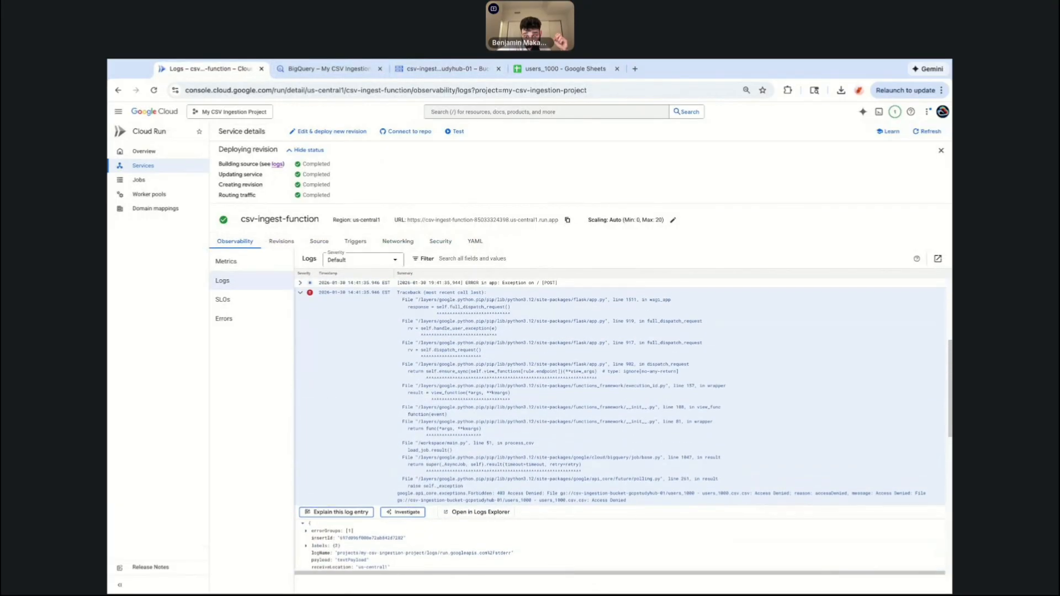
scroll(553, 470, up, 2)
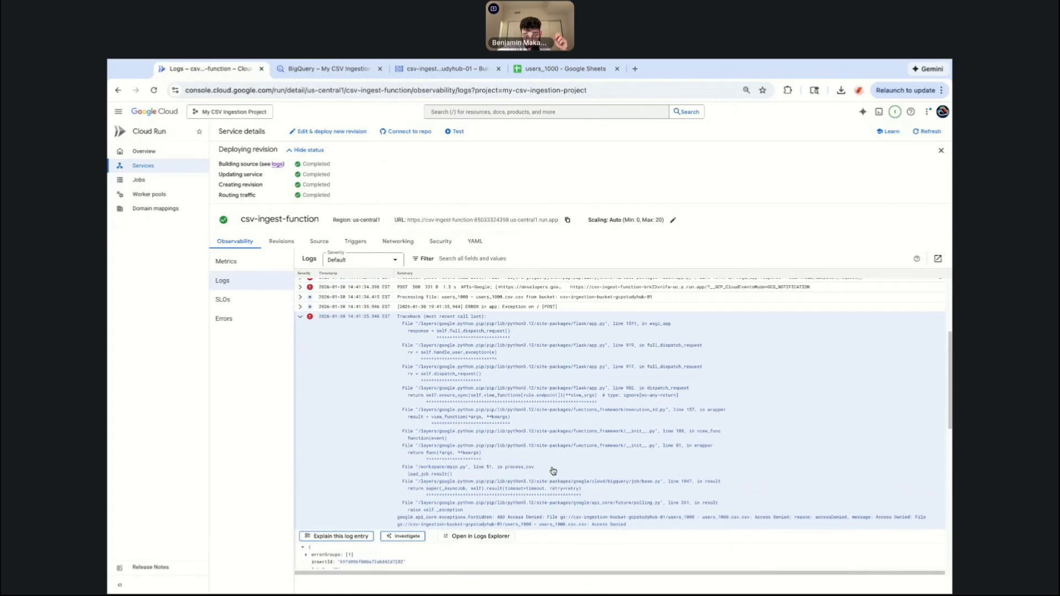
scroll(557, 489, down, 5)
scroll(558, 491, down, 7)
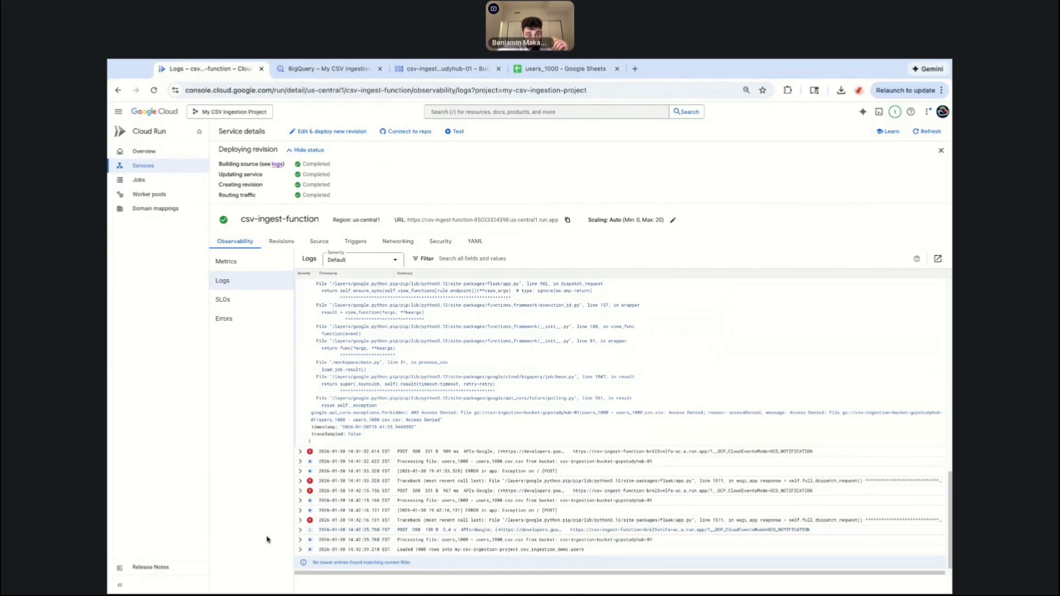
click(301, 541)
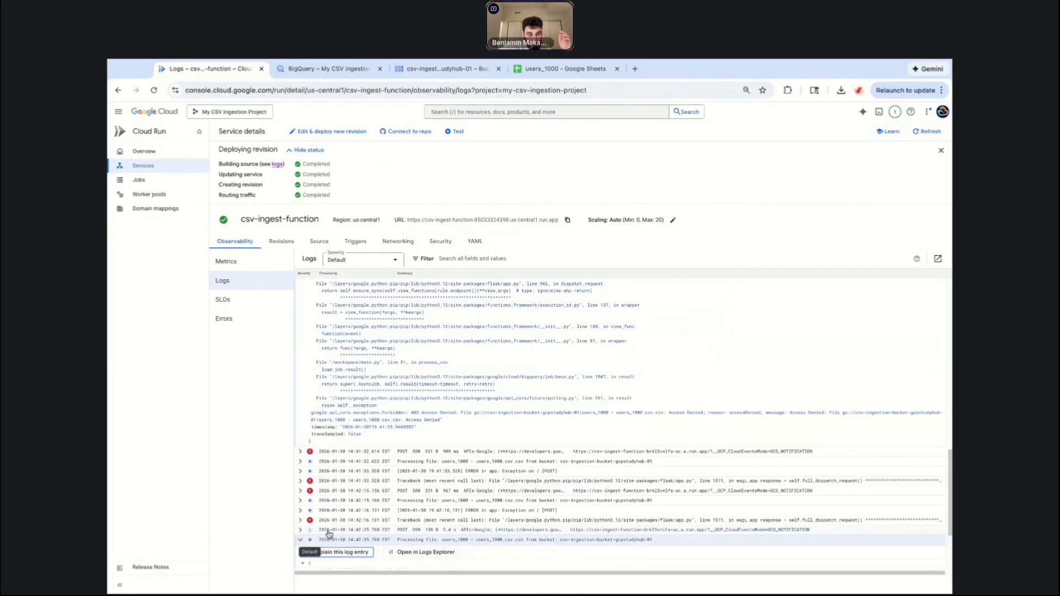
scroll(369, 480, down, 2)
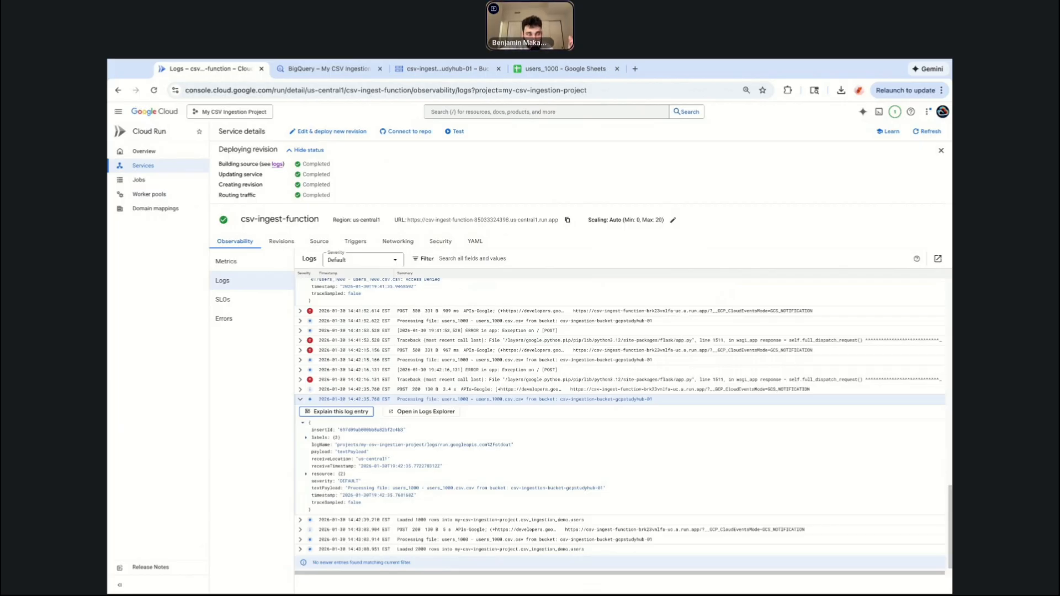
scroll(619, 398, up, 3)
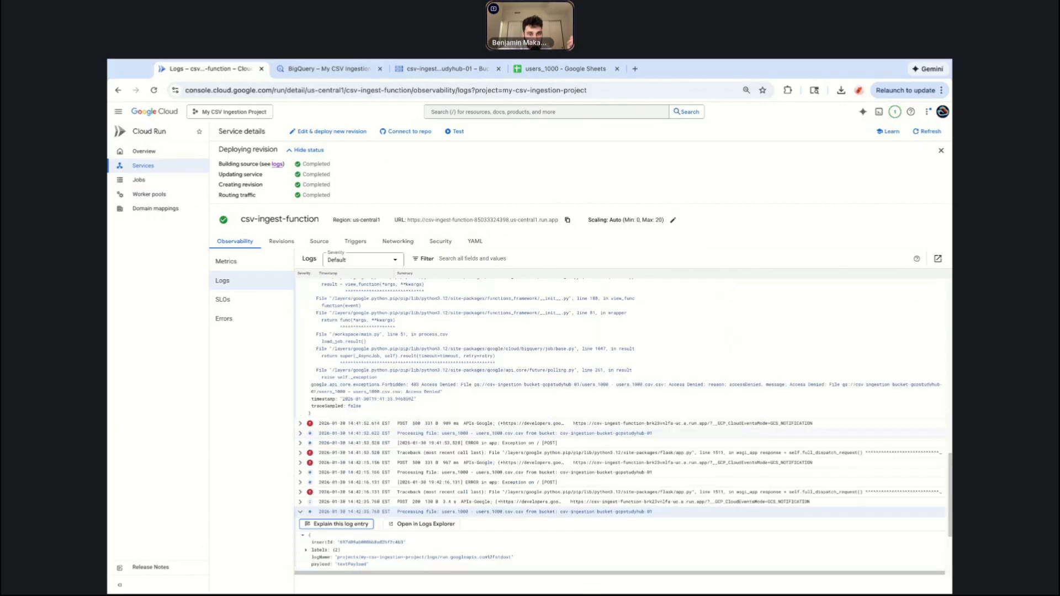
scroll(619, 397, down, 2)
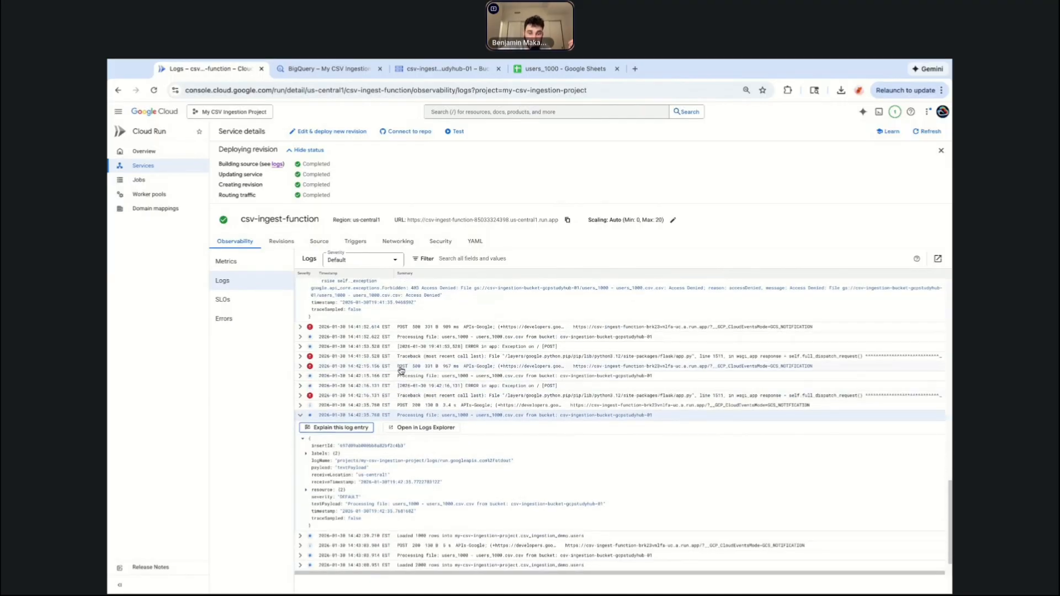
Scroll through the function's logs and expand the newest log entry to inspect it.
scroll(450, 454, down, 1)
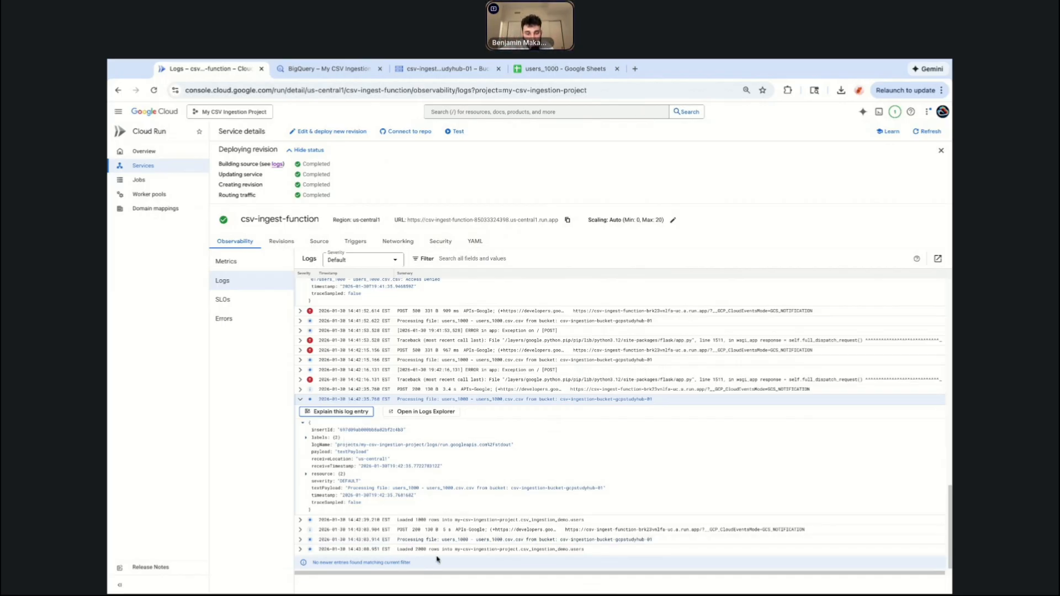
click(301, 549)
scroll(412, 540, down, 2)
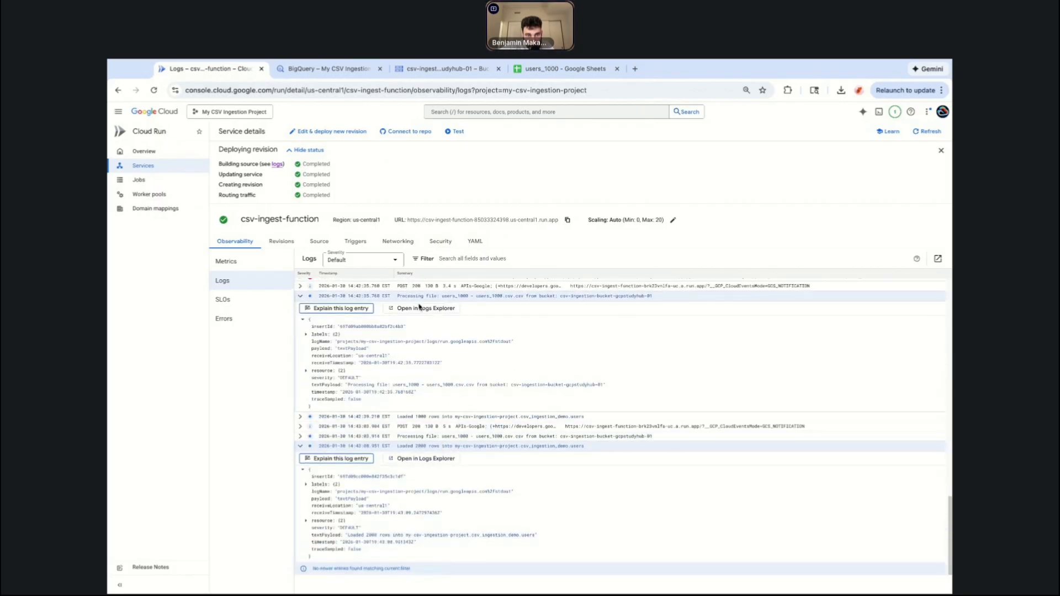
Reload BigQuery Studio and open the users table in the csv_ingestion_demo dataset.
click(328, 69)
click(426, 70)
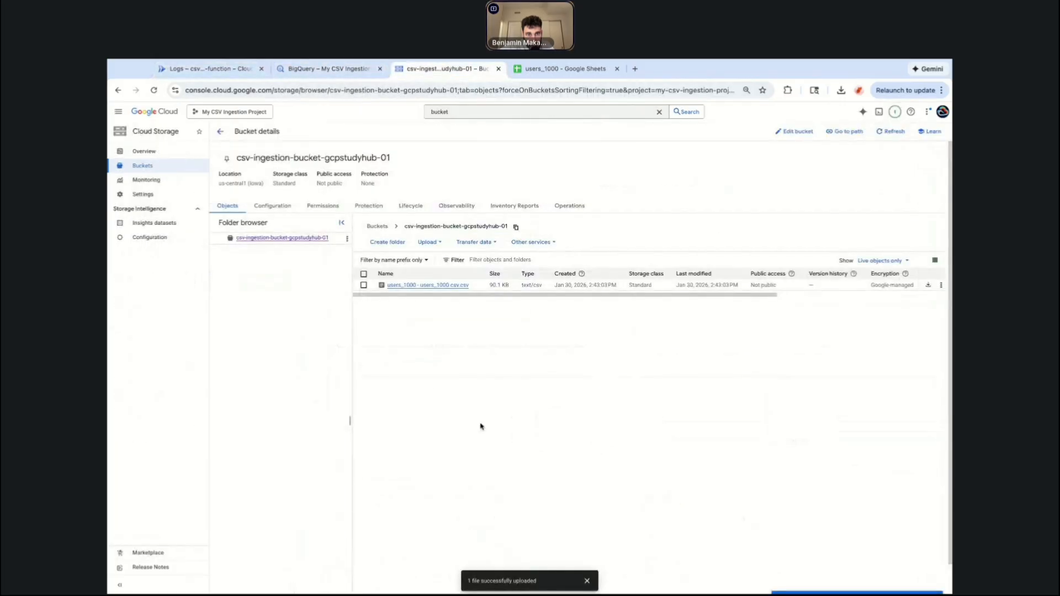
click(467, 110)
click(329, 69)
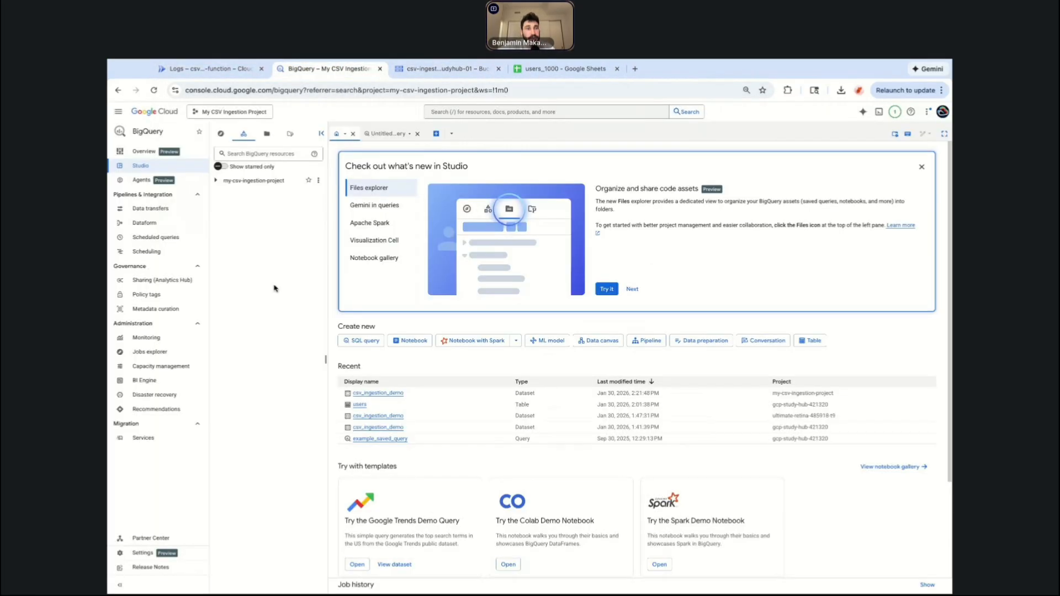
click(154, 90)
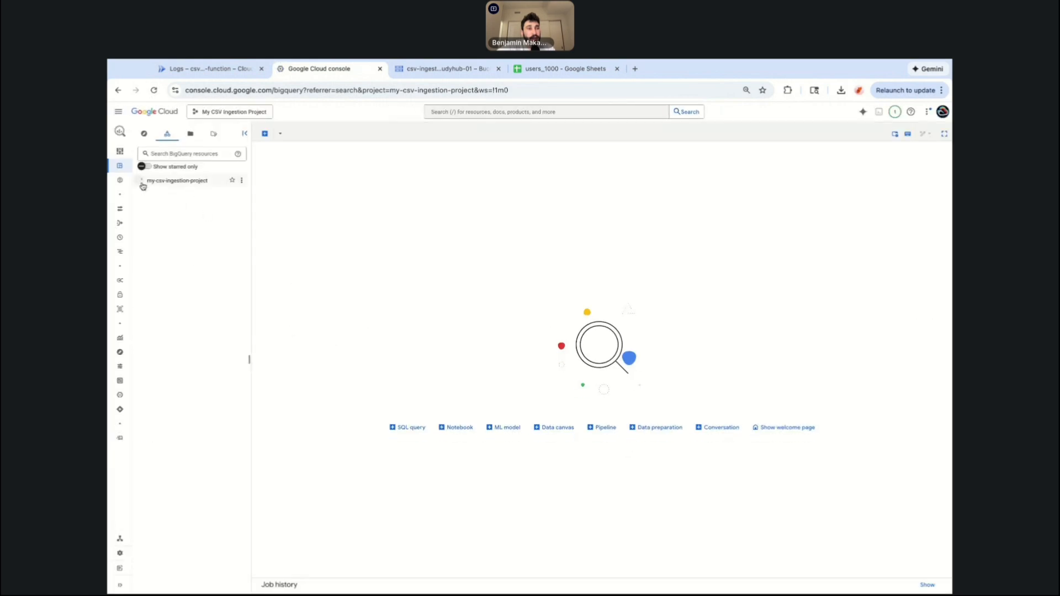
click(147, 275)
click(178, 287)
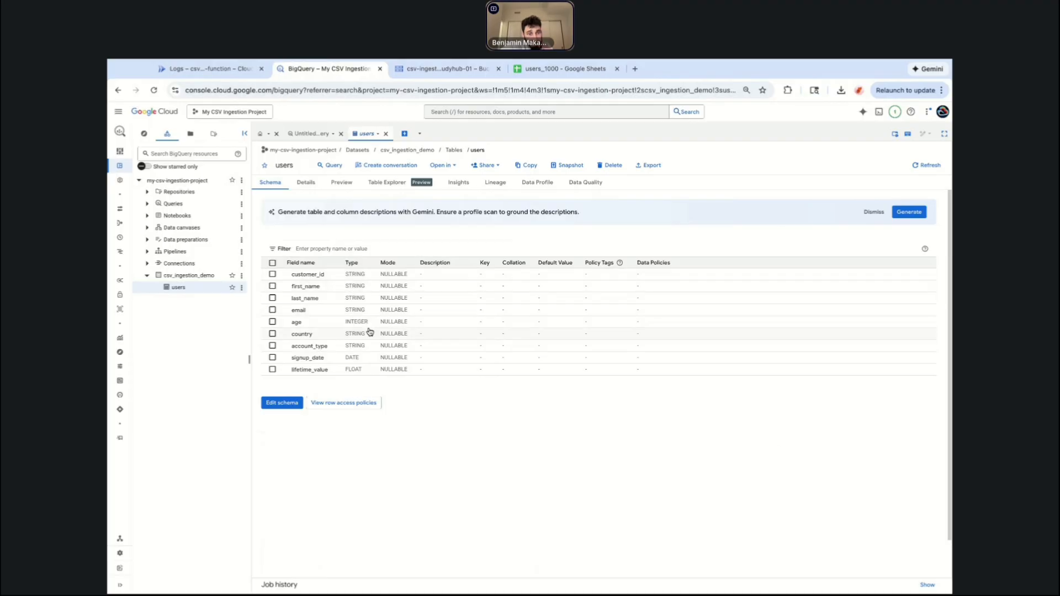
Start a new query on the users table, complete it as SELECT * with LIMIT 1000, and run it.
click(330, 168)
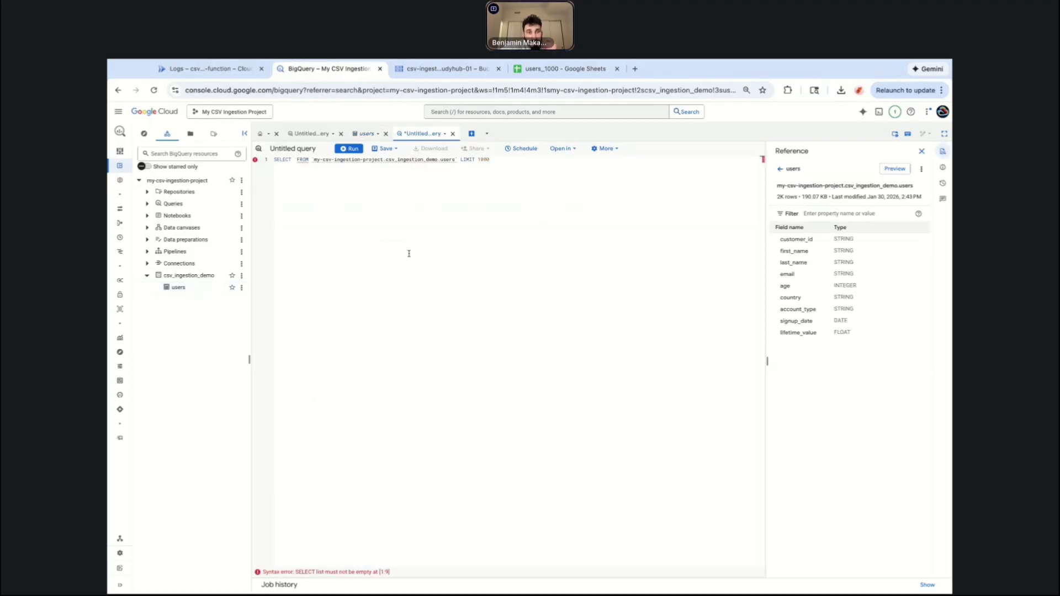
click(296, 160)
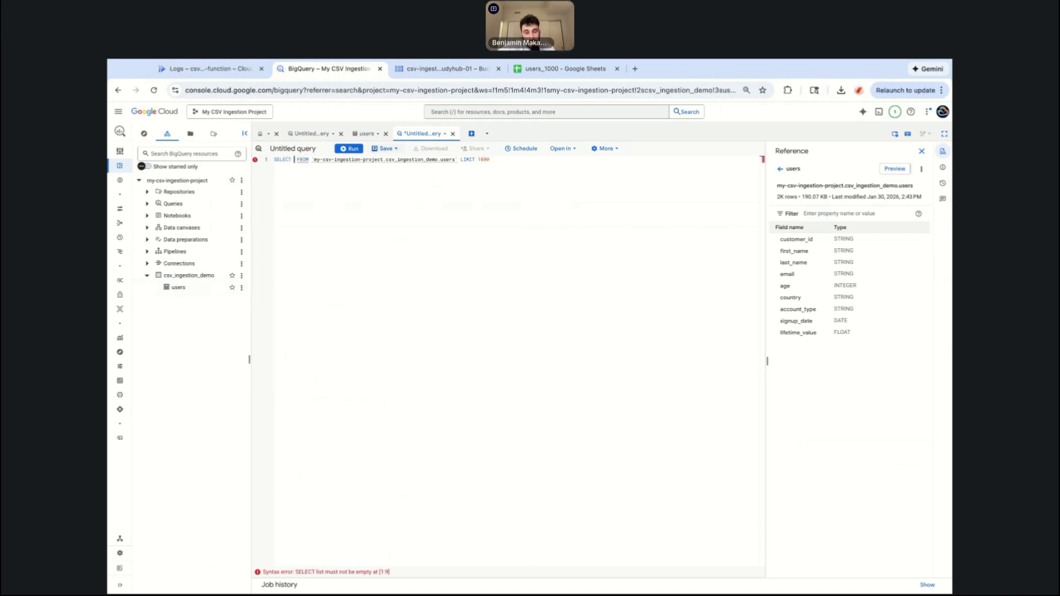
text(*)
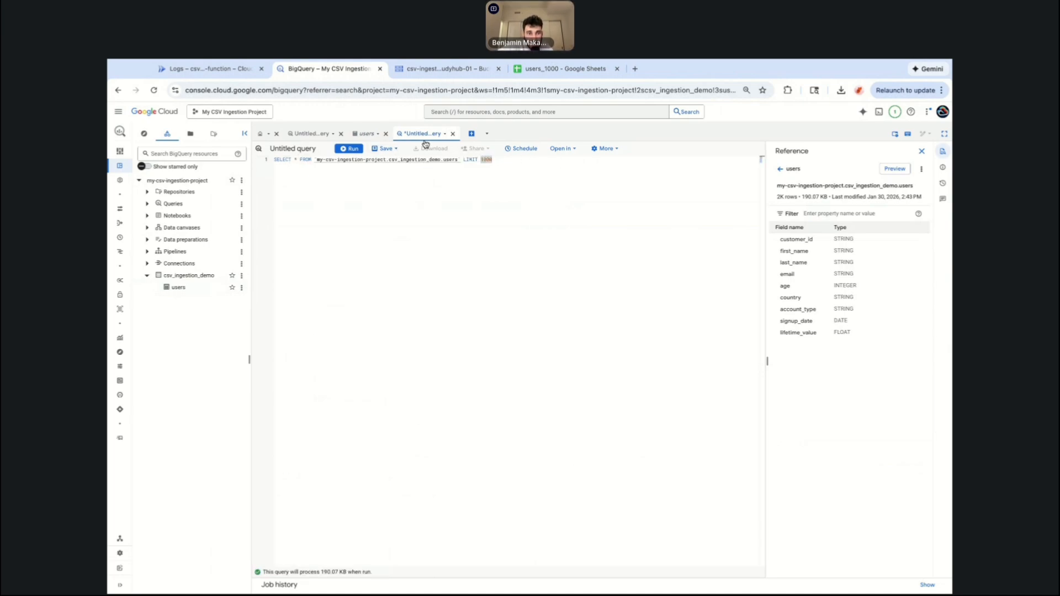
click(344, 150)
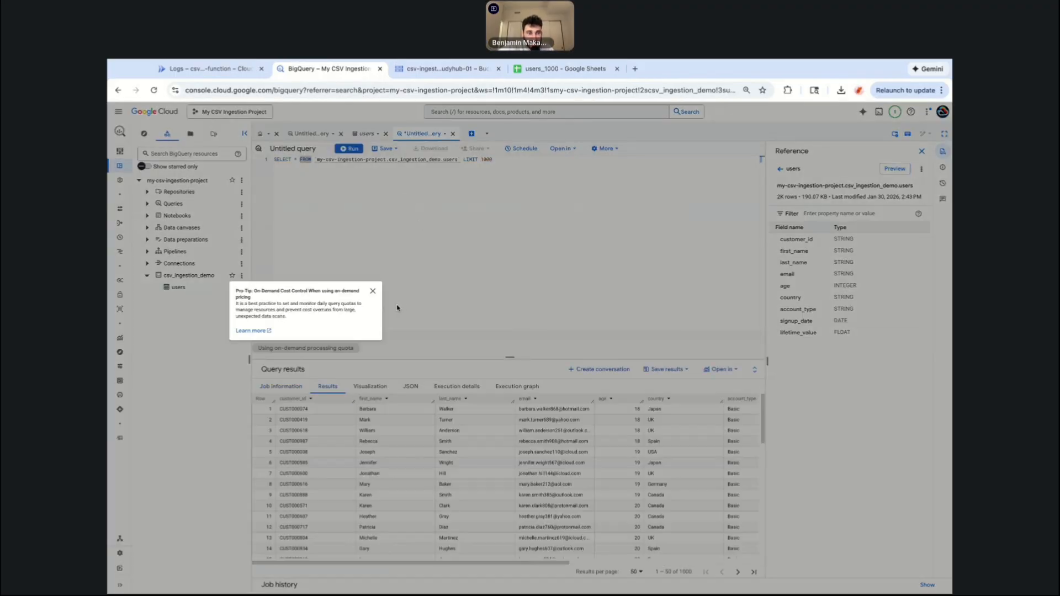
Dismiss the tip and browse the query results, scrolling through the rows and columns.
click(374, 293)
scroll(418, 495, down, 7)
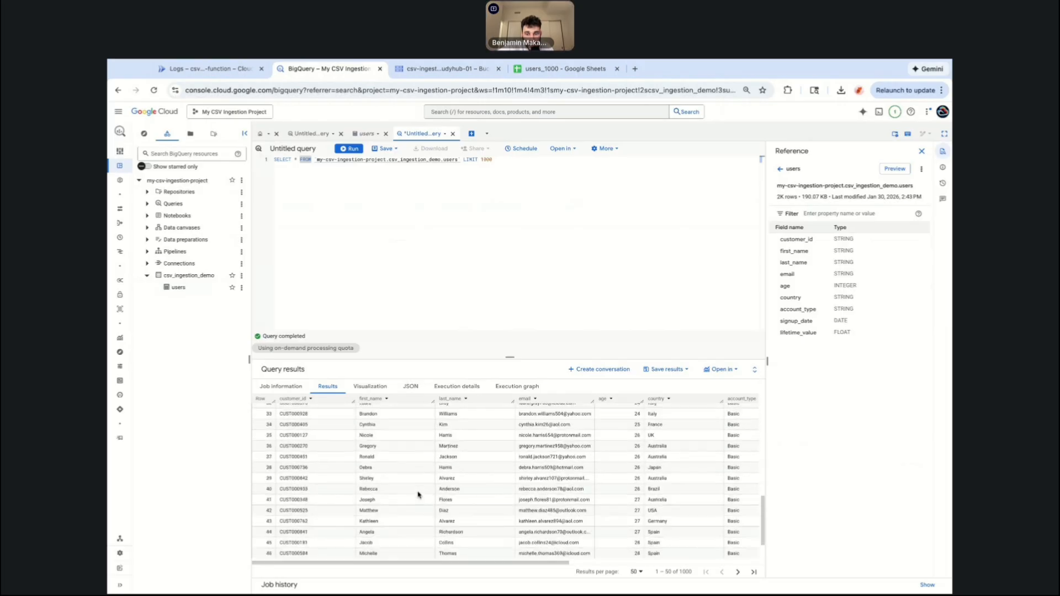
scroll(403, 493, up, 7)
scroll(393, 491, right, 3)
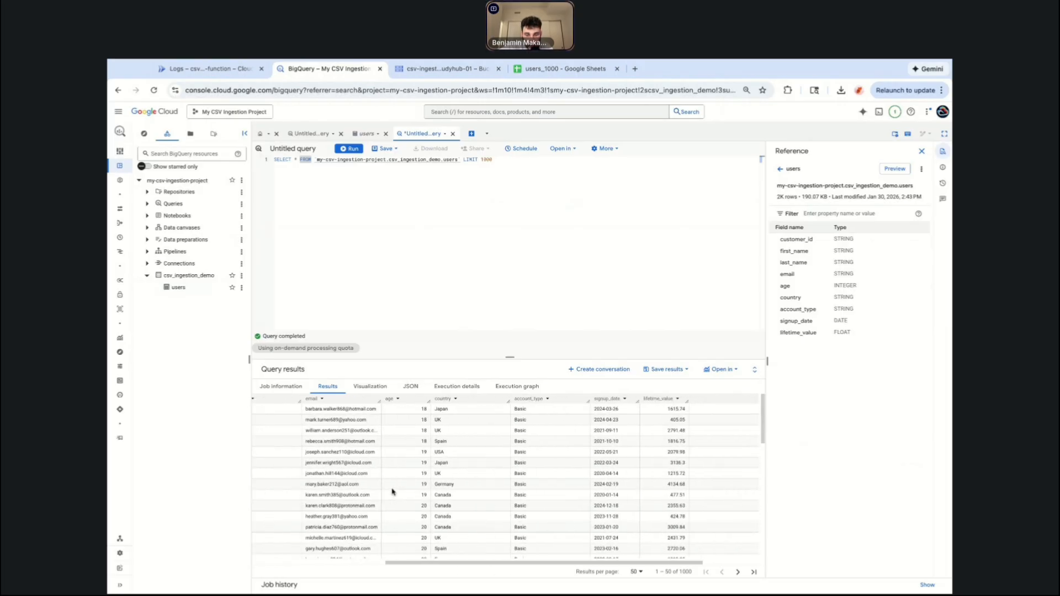
scroll(393, 491, left, 3)
scroll(393, 491, down, 1)
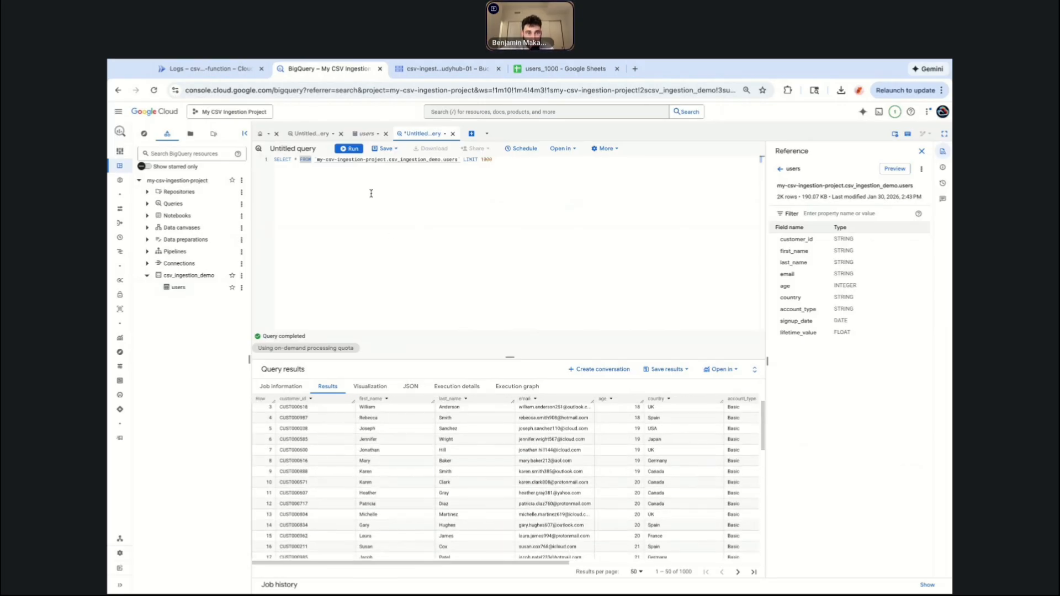
click(507, 159)
Compare the users_1000 spreadsheet data against the BigQuery query results.
click(456, 72)
click(356, 71)
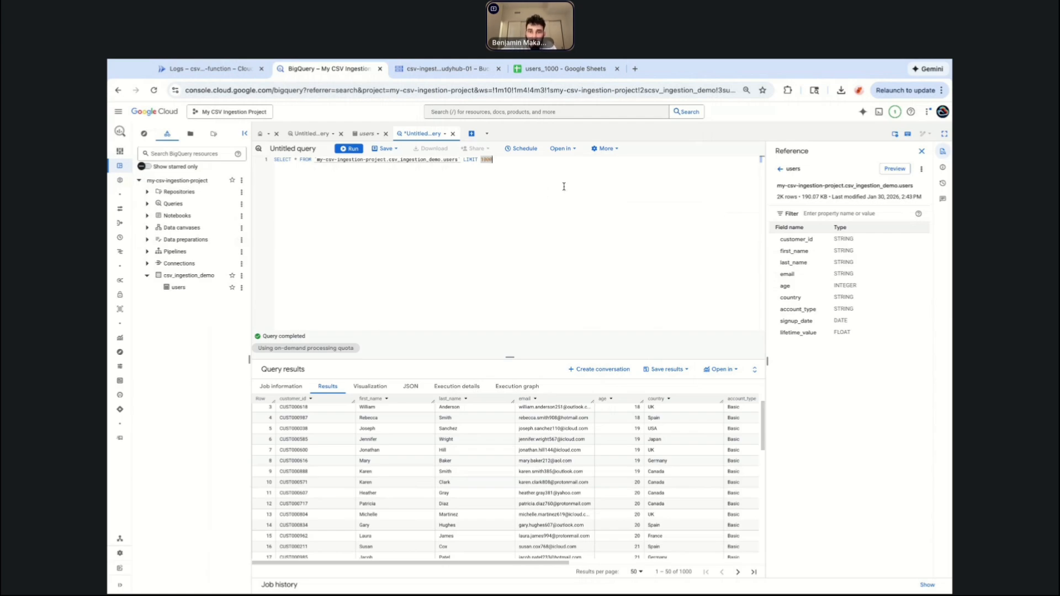
click(560, 71)
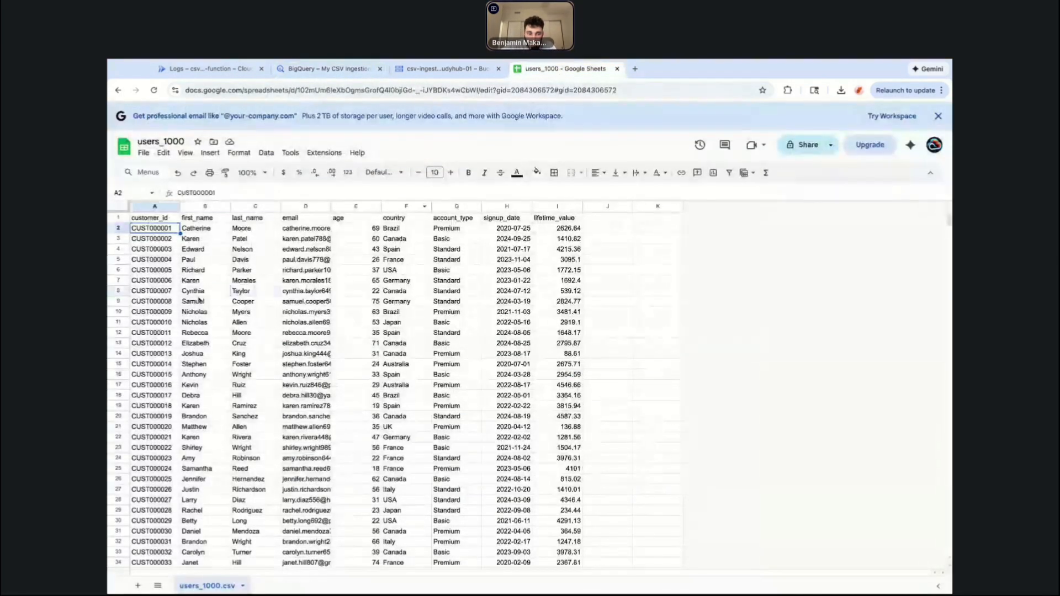
drag(200, 294, 459, 448)
click(556, 458)
click(326, 69)
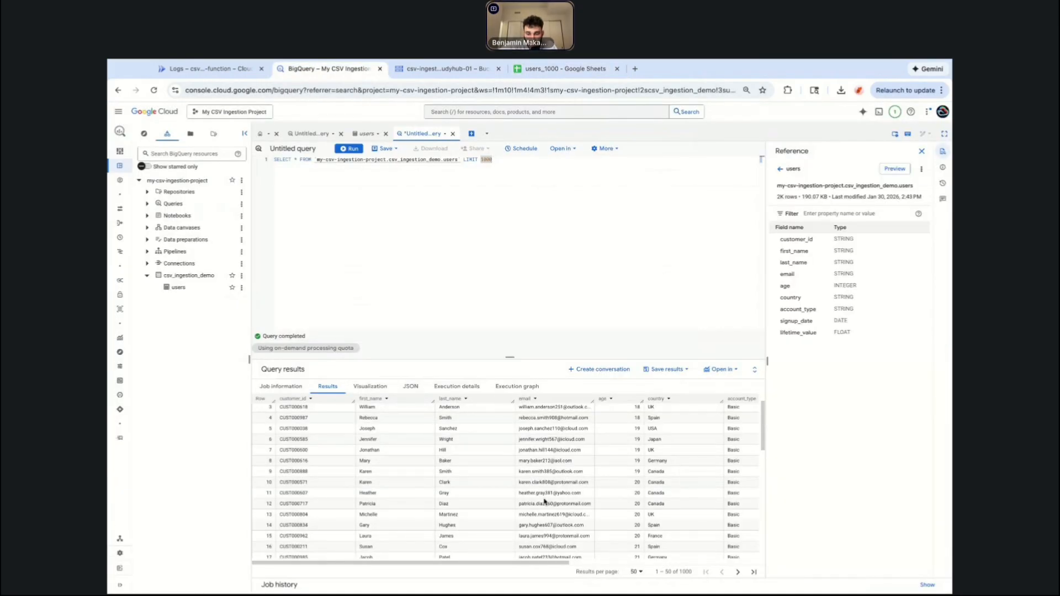
key(super+Tab)
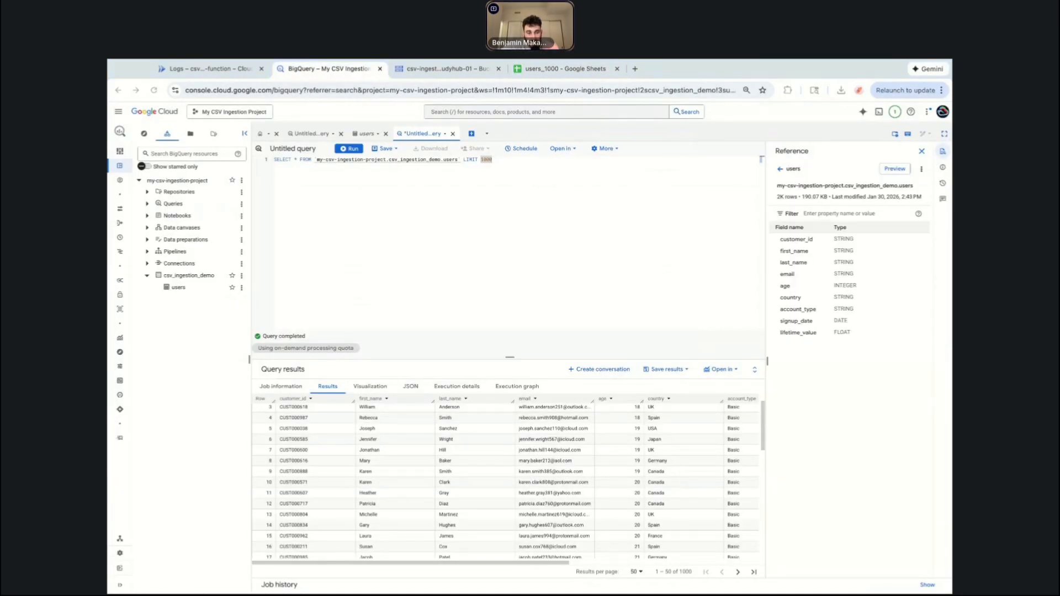